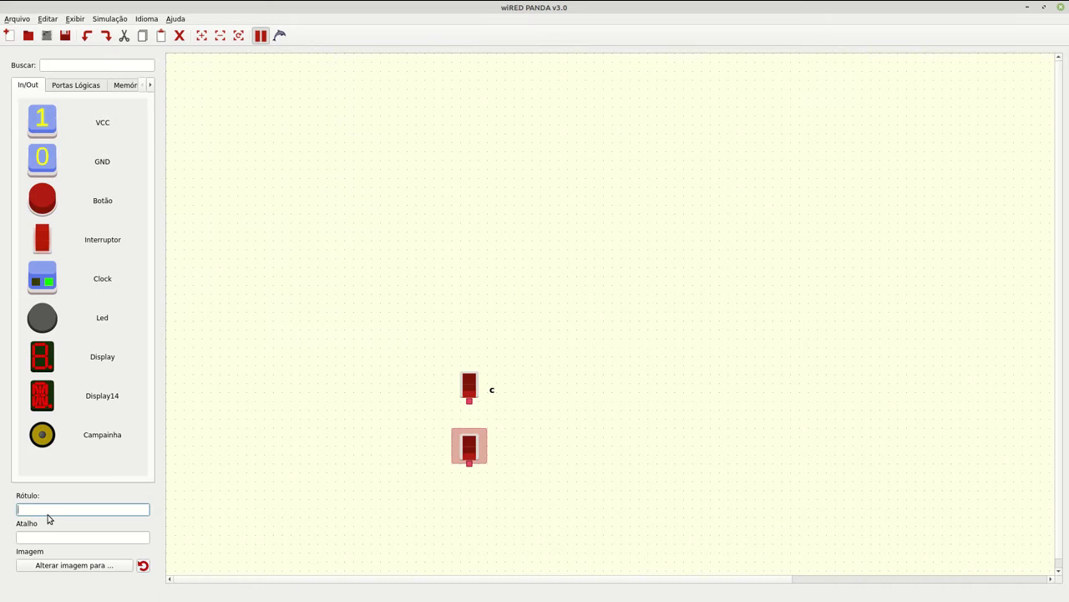
Label the lower switch p, and add a third switch (Interruptor) at the canvas's upper left labelled tipo_cliente.
{"action": "type", "text": "p"}
{"action": "left_click", "coordinate": [345, 369]}
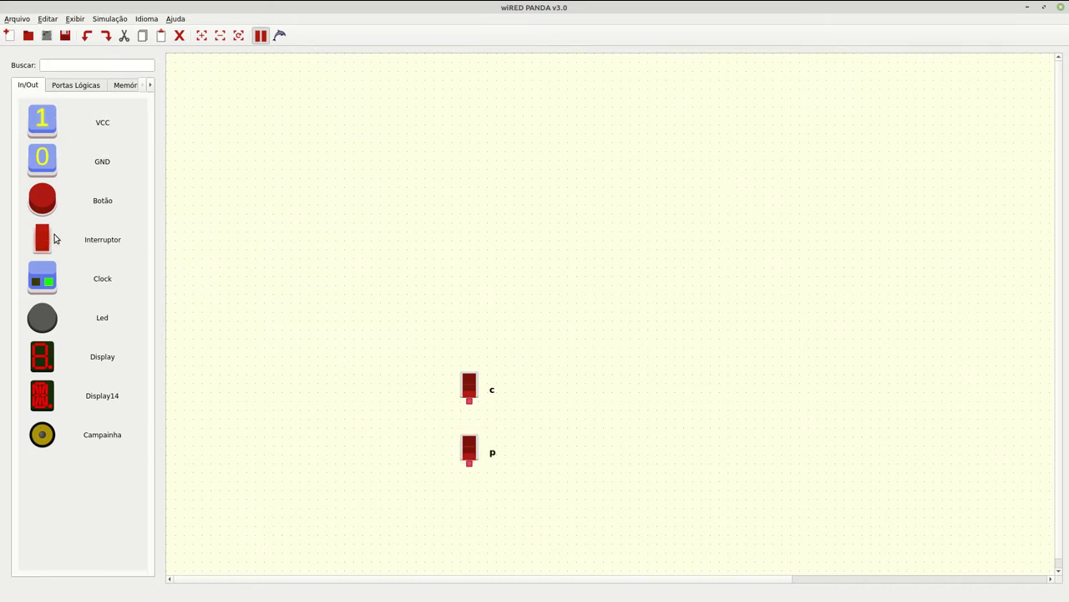
{"action": "left_click_drag", "start_coordinate": [53, 239], "coordinate": [274, 278]}
{"action": "left_click", "coordinate": [71, 512]}
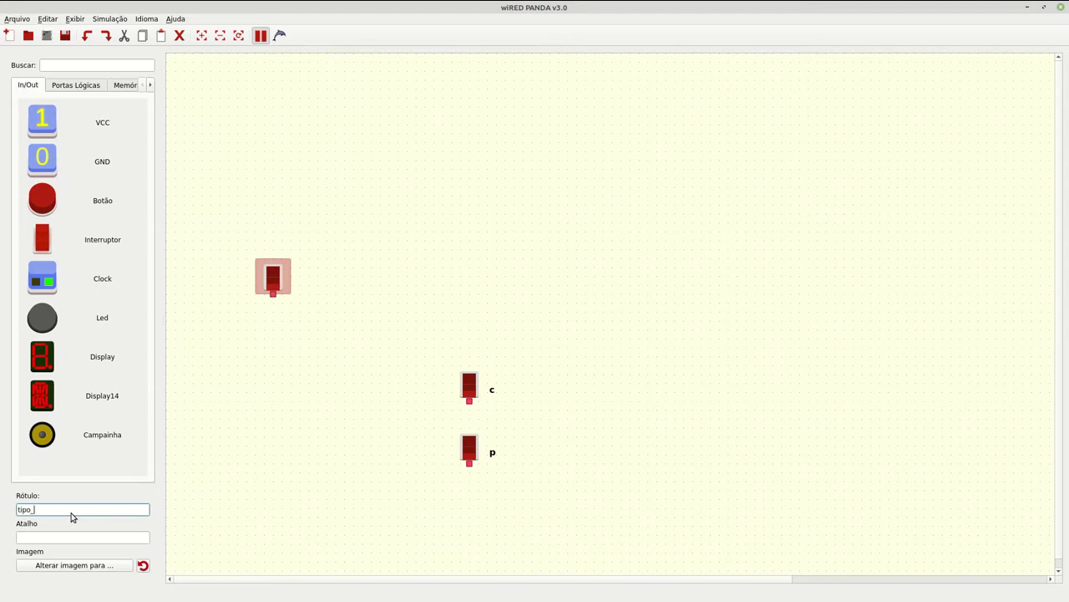
{"action": "type", "text": "tipo_cliente"}
{"action": "key", "text": "Return"}
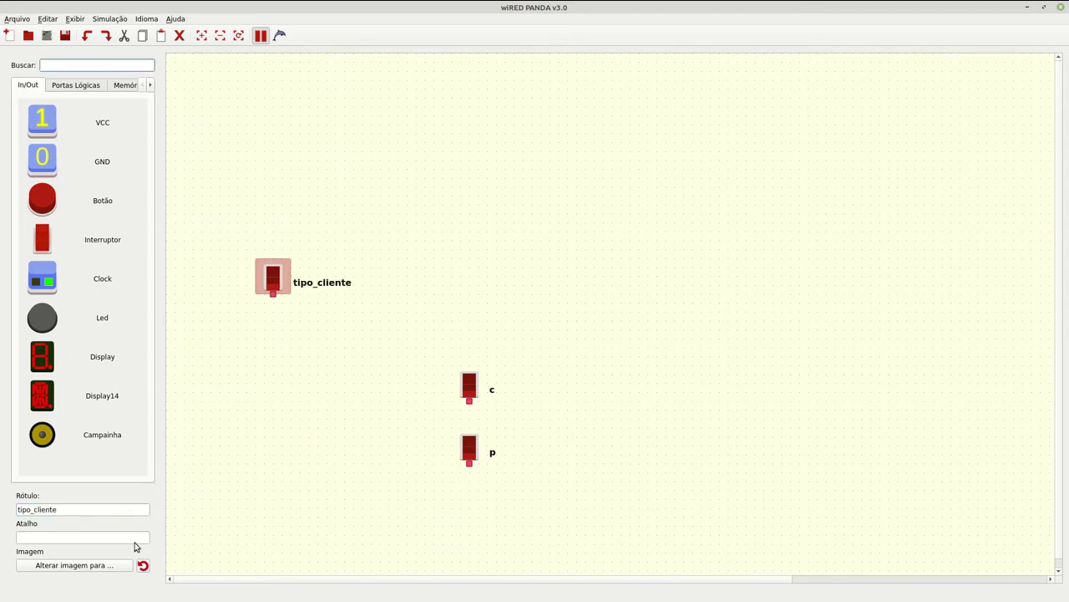
Reposition the c and p switches side by side in one row in the lower part of the circuit, with p right of c.
{"action": "left_click_drag", "start_coordinate": [468, 454], "coordinate": [594, 432]}
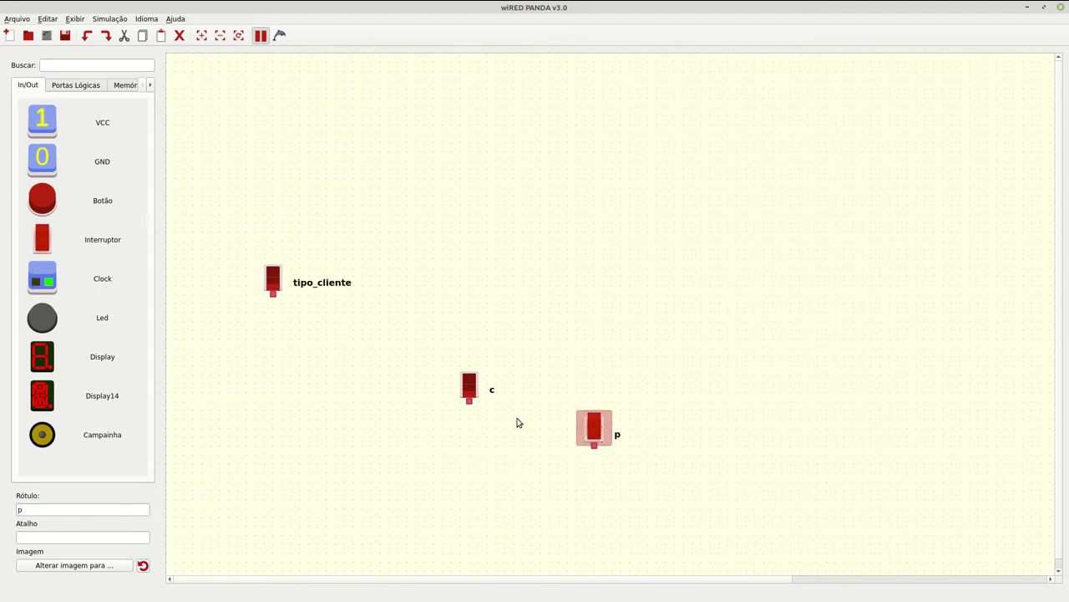
{"action": "left_click", "coordinate": [474, 387]}
{"action": "left_click_drag", "start_coordinate": [474, 387], "coordinate": [447, 440]}
{"action": "left_click_drag", "start_coordinate": [581, 426], "coordinate": [582, 444]}
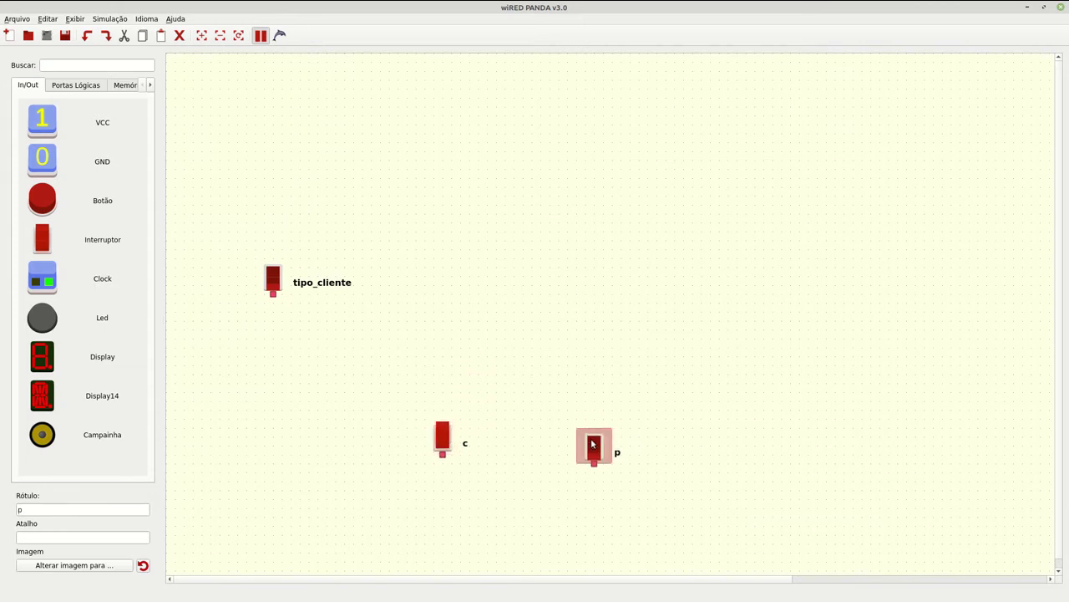
{"action": "left_click_drag", "start_coordinate": [441, 439], "coordinate": [445, 454]}
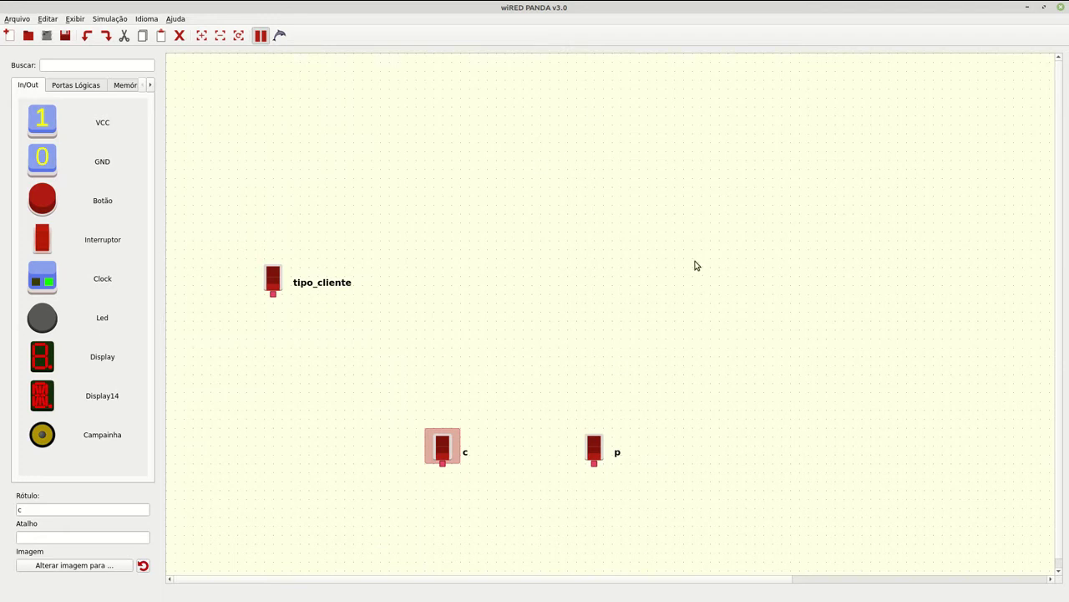
Add an LED near the top of the circuit, label it f, and place it horizontally between switches c and p.
{"action": "left_click_drag", "start_coordinate": [48, 320], "coordinate": [532, 113]}
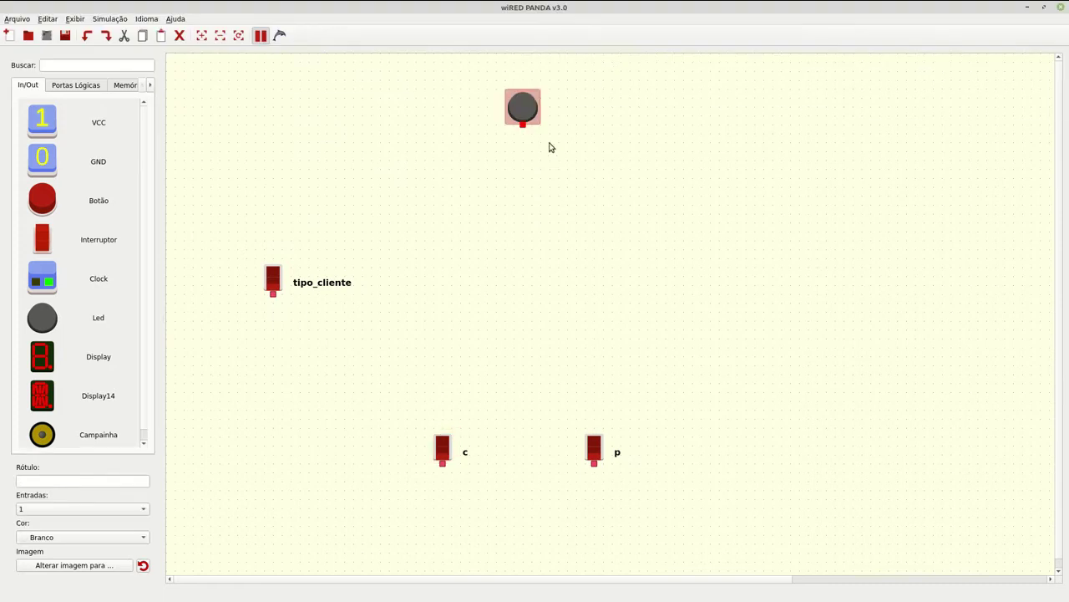
{"action": "left_click", "coordinate": [63, 487]}
{"action": "type", "text": "f"}
{"action": "left_click", "coordinate": [450, 226]}
{"action": "left_click_drag", "start_coordinate": [521, 103], "coordinate": [543, 103]}
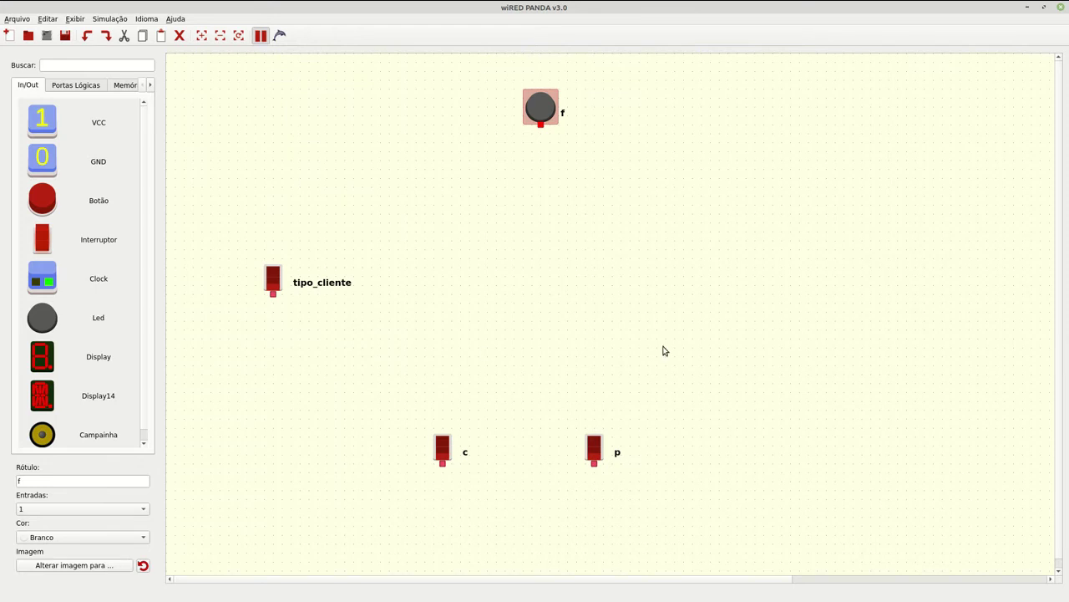
Switch to the mux_codec.ods spreadsheet in LibreOffice Calc.
{"action": "key", "text": "alt+Tab"}
{"action": "key", "text": "alt+Tab"}
{"action": "key", "text": "alt+Tab"}
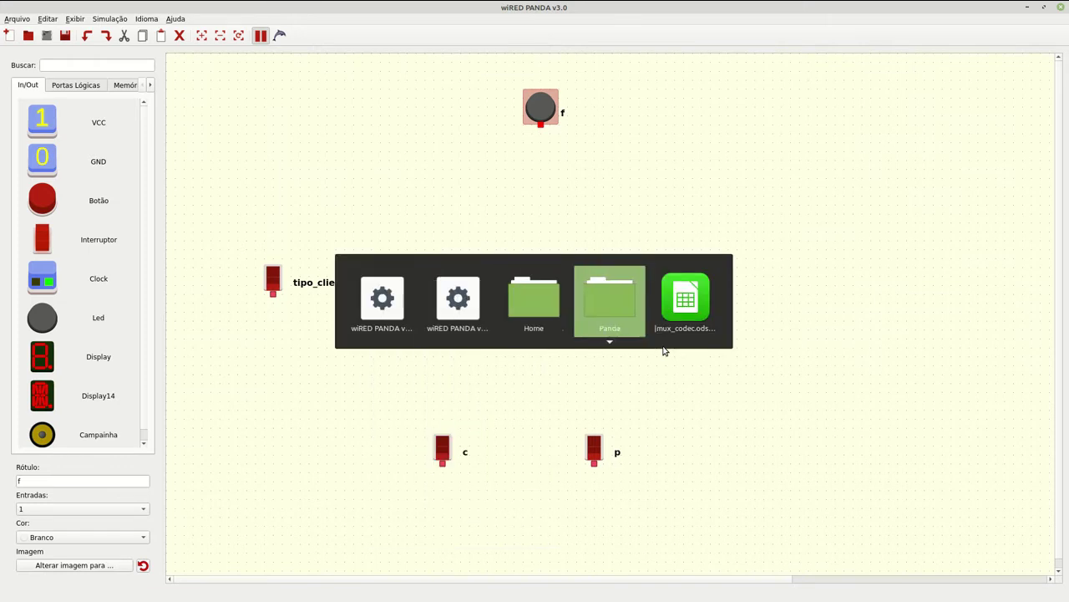
{"action": "key", "text": "alt+Tab"}
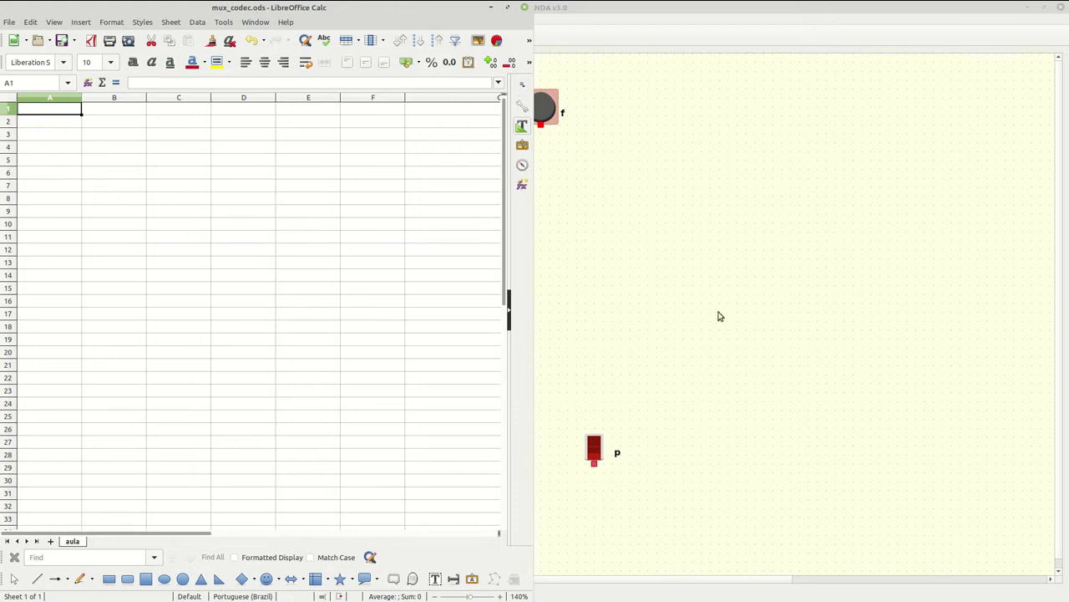
{"action": "left_click", "coordinate": [559, 275]}
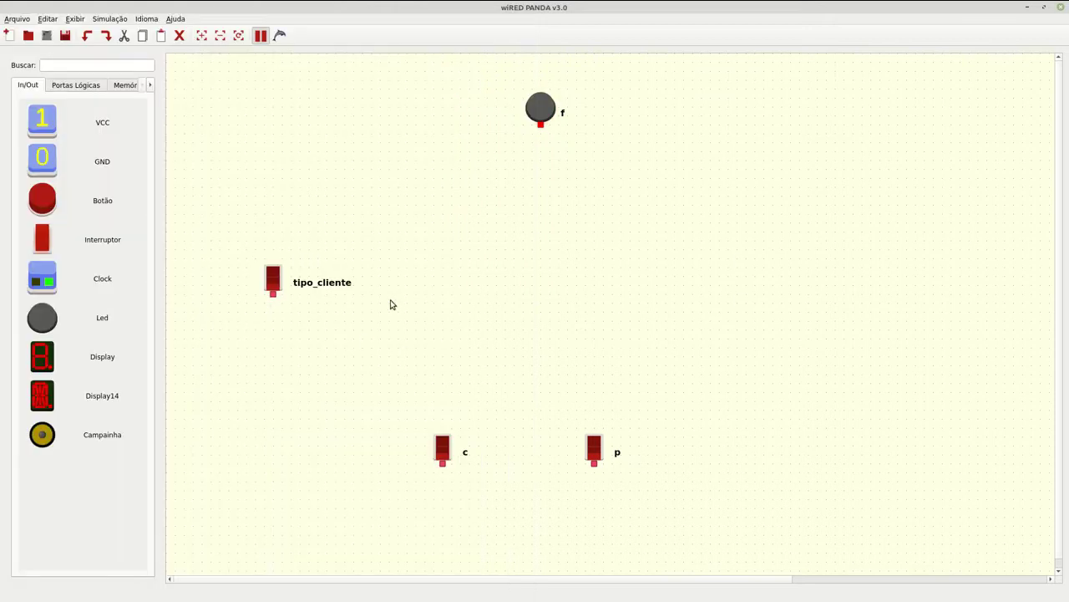
{"action": "key", "text": "alt+Tab"}
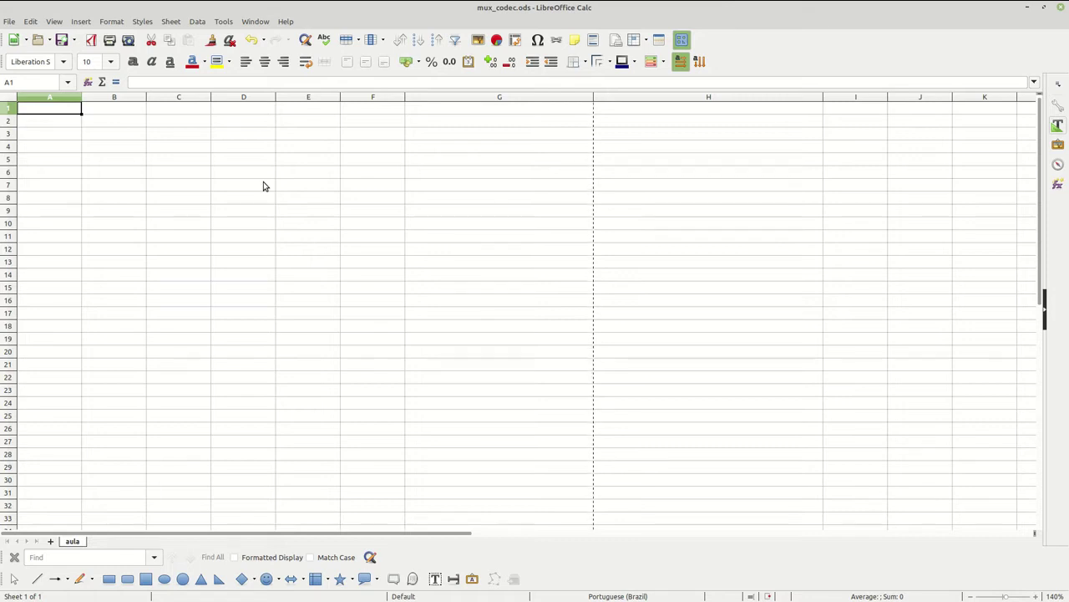
Enter the truth table's corner heading t/c,p in cell A1.
{"action": "type", "text": "t"}
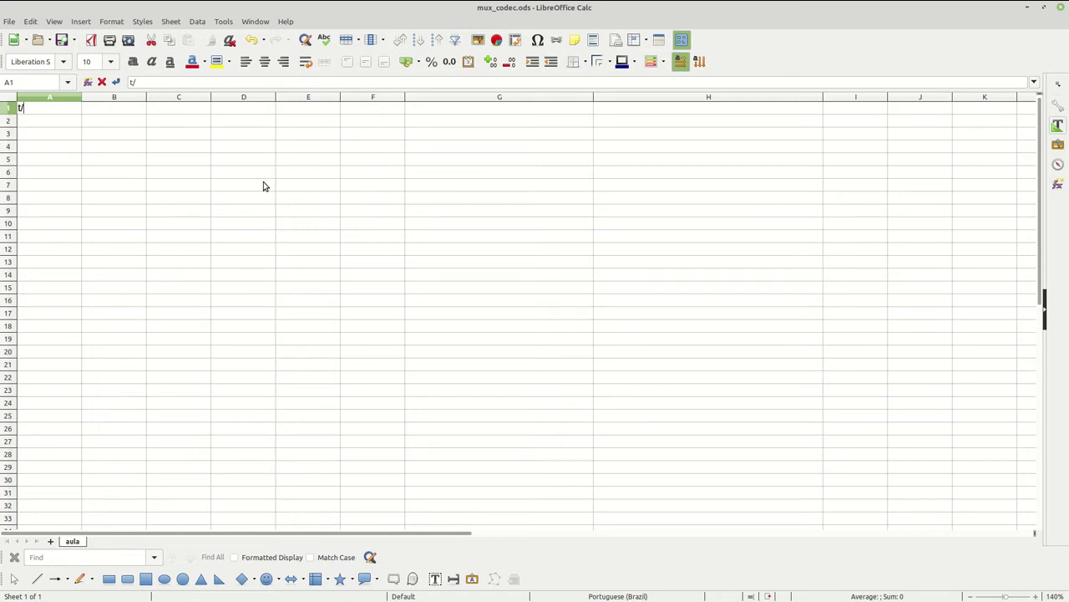
{"action": "type", "text": "/c,p"}
{"action": "key", "text": "Return"}
{"action": "key", "text": "Up"}
{"action": "key", "text": "Right"}
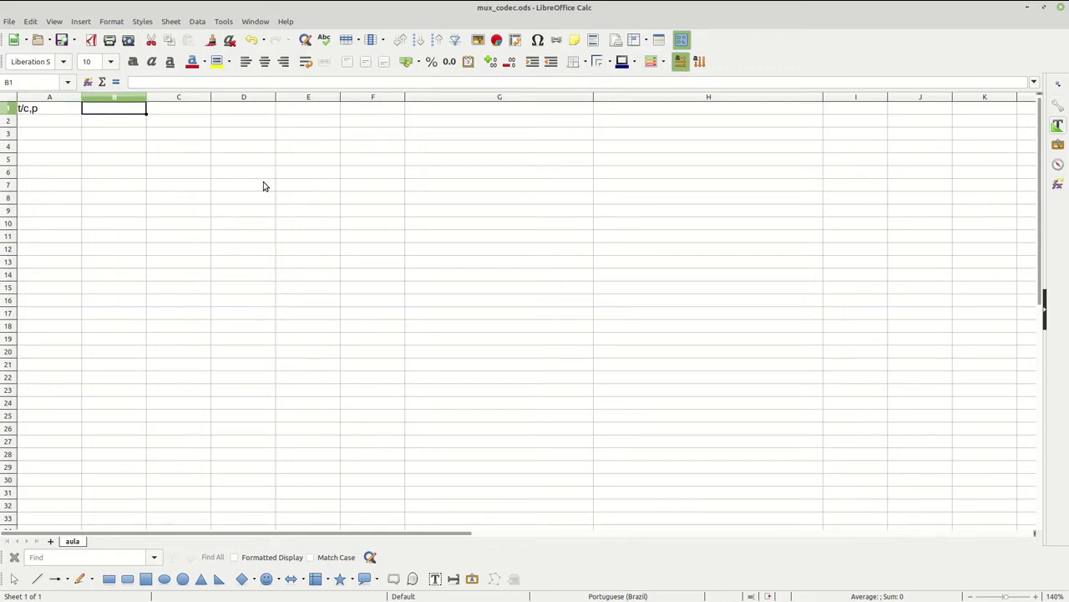
{"action": "key", "text": "Left"}
{"action": "key", "text": "Down"}
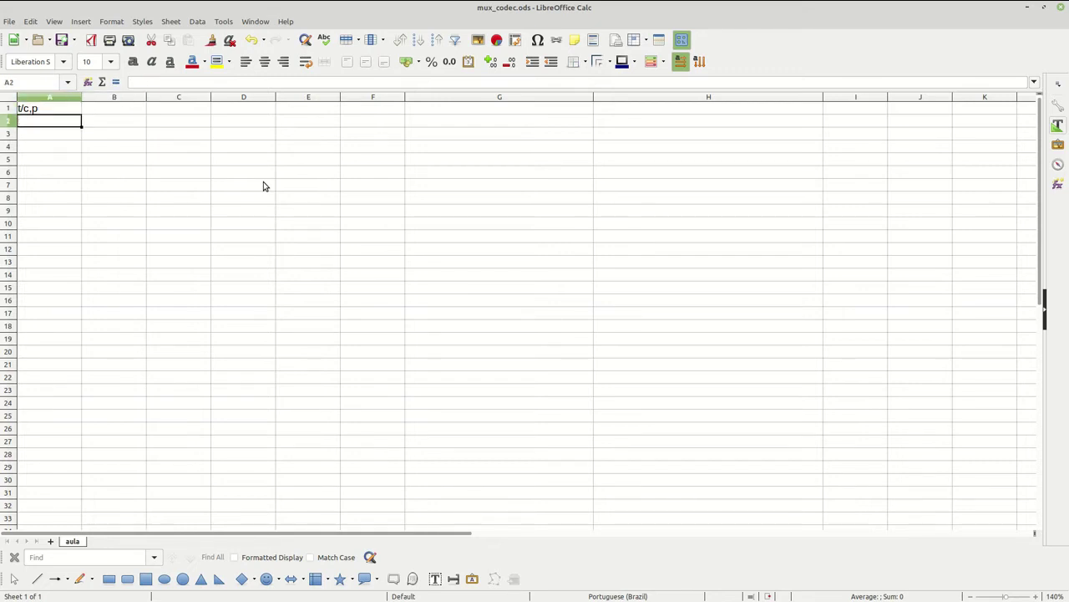
Enter the row values 0 and 1 in cells A2 and A3.
{"action": "type", "text": "0"}
{"action": "key", "text": "Return"}
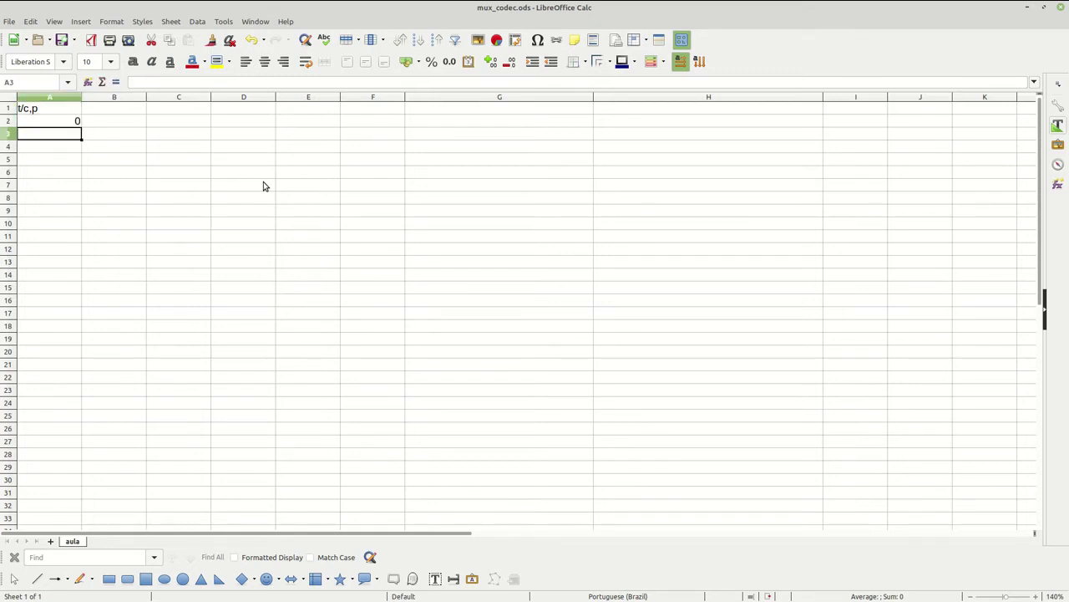
{"action": "type", "text": "10"}
{"action": "key", "text": "BackSpace"}
{"action": "key", "text": "Return"}
{"action": "key", "text": "Up"}
{"action": "key", "text": "Up"}
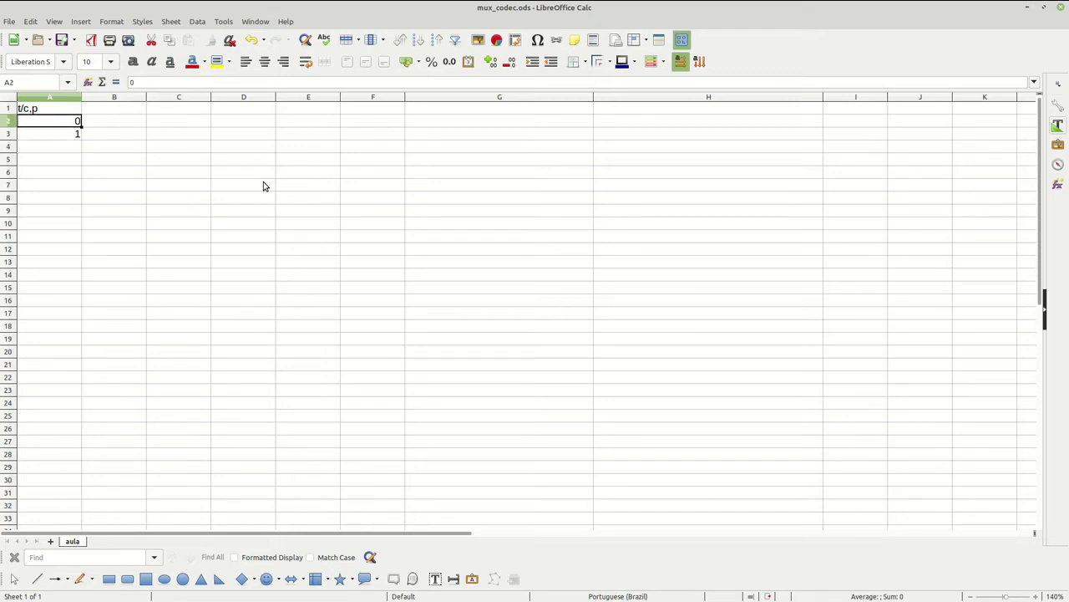
Extend the row labels to read 0(comum) in A2 and 1(premium) in A3.
{"action": "key", "text": "F2"}
{"action": "key", "text": "Escape"}
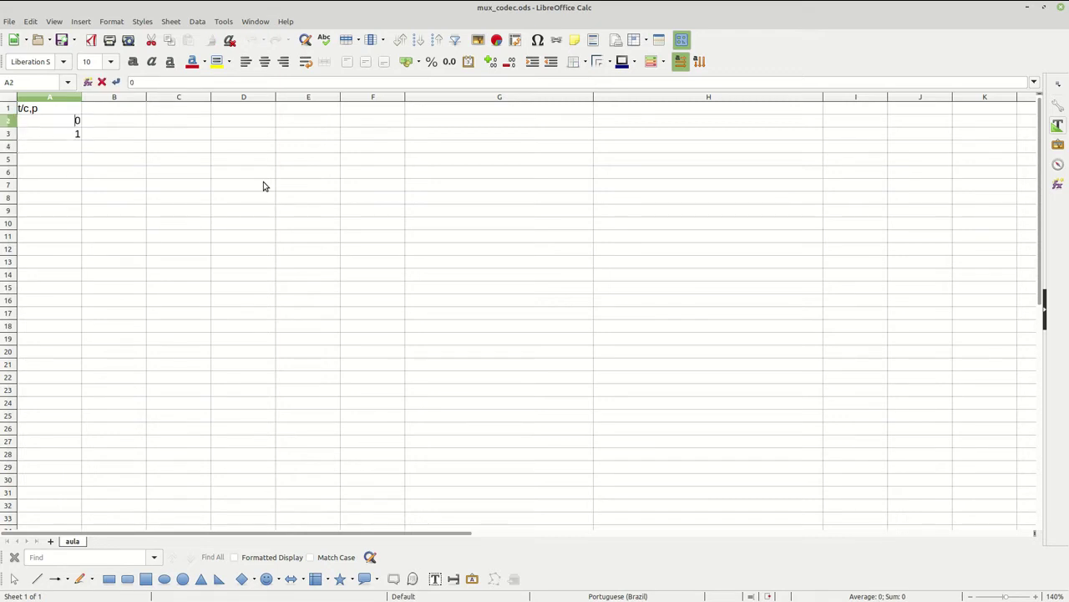
{"action": "type", "text": "(comum)"}
{"action": "key", "text": "Return"}
{"action": "key", "text": "F2"}
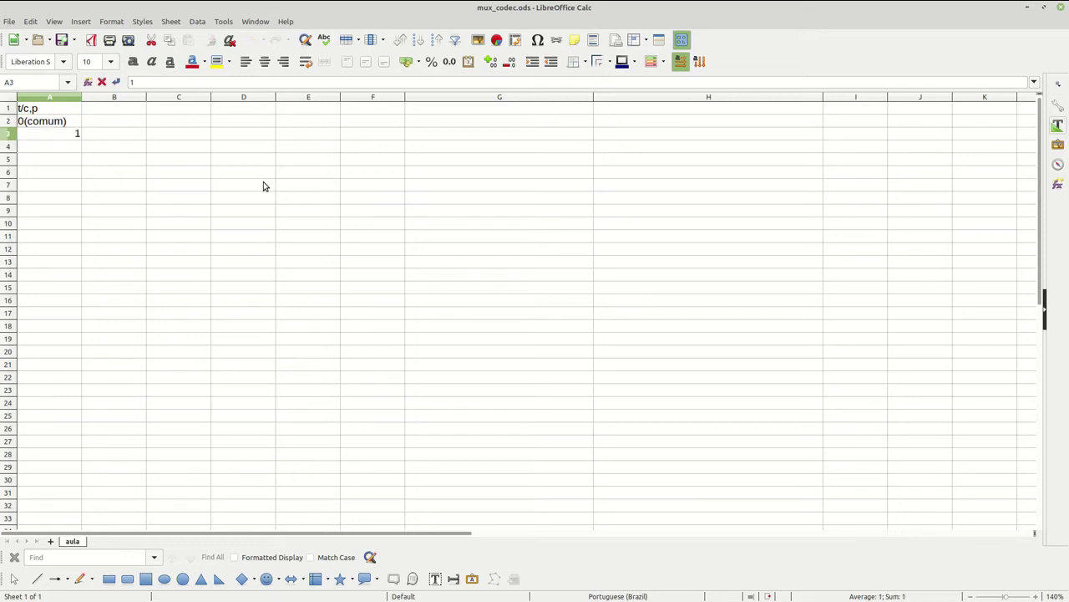
{"action": "type", "text": "(premium)"}
{"action": "key", "text": "Return"}
Right-align the table range A1:E3.
{"action": "key", "text": "Up"}
{"action": "key", "text": "shift+Right"}
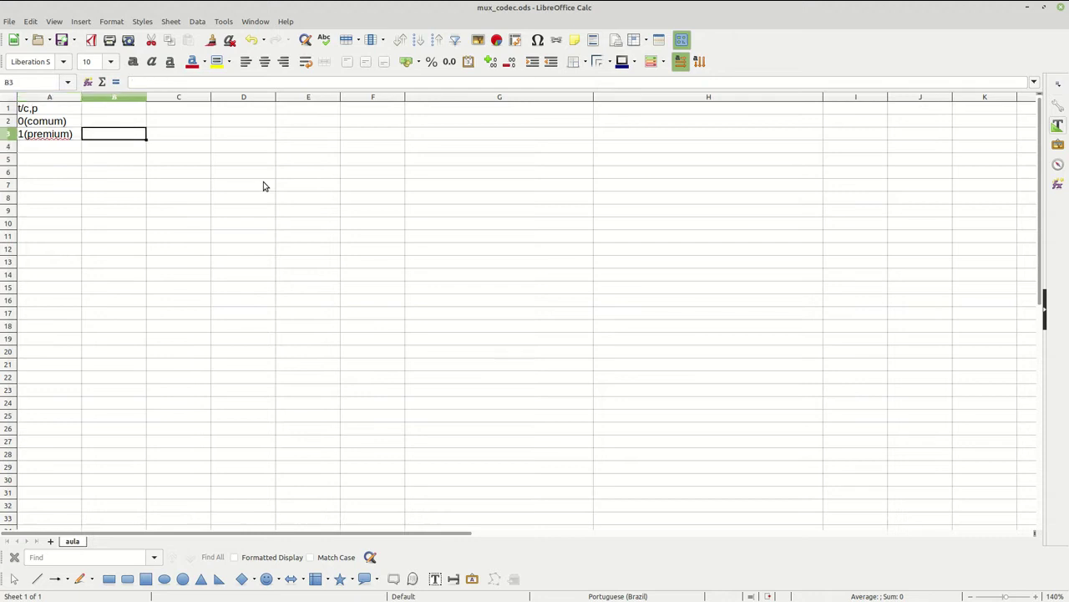
{"action": "key", "text": "shift+Left"}
{"action": "key", "text": "shift+Up"}
{"action": "key", "text": "shift+Up"}
{"action": "key", "text": "shift+Right"}
{"action": "key", "text": "shift+Right"}
{"action": "key", "text": "shift+Right"}
{"action": "key", "text": "shift+Right"}
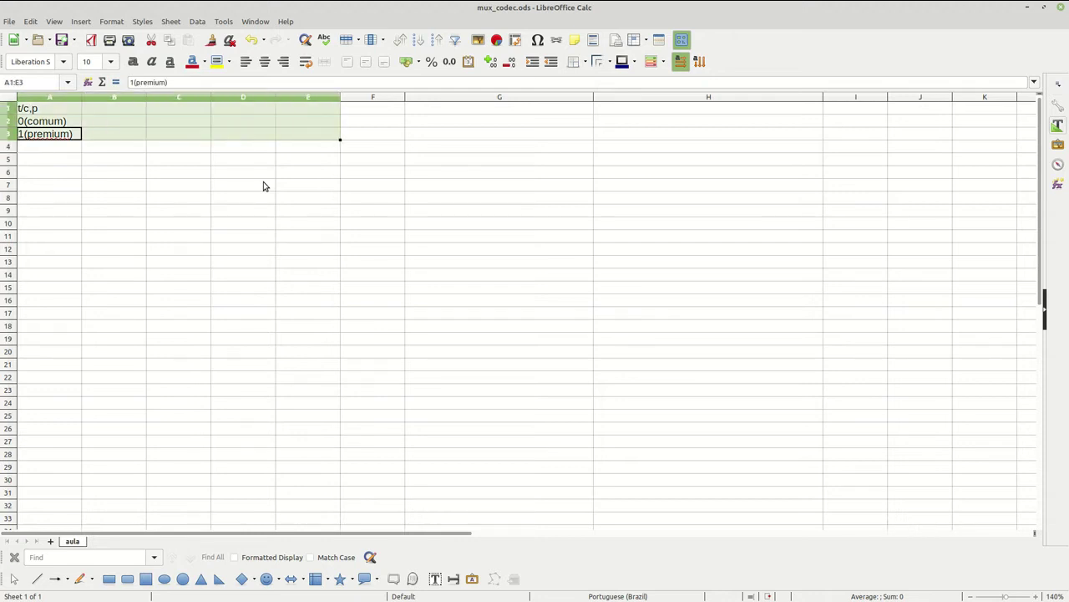
{"action": "key", "text": "ctrl+r"}
{"action": "key", "text": "Right"}
{"action": "key", "text": "Left"}
Center the contents of the table range A1:E3 horizontally.
{"action": "key", "text": "Up"}
{"action": "key", "text": "Up"}
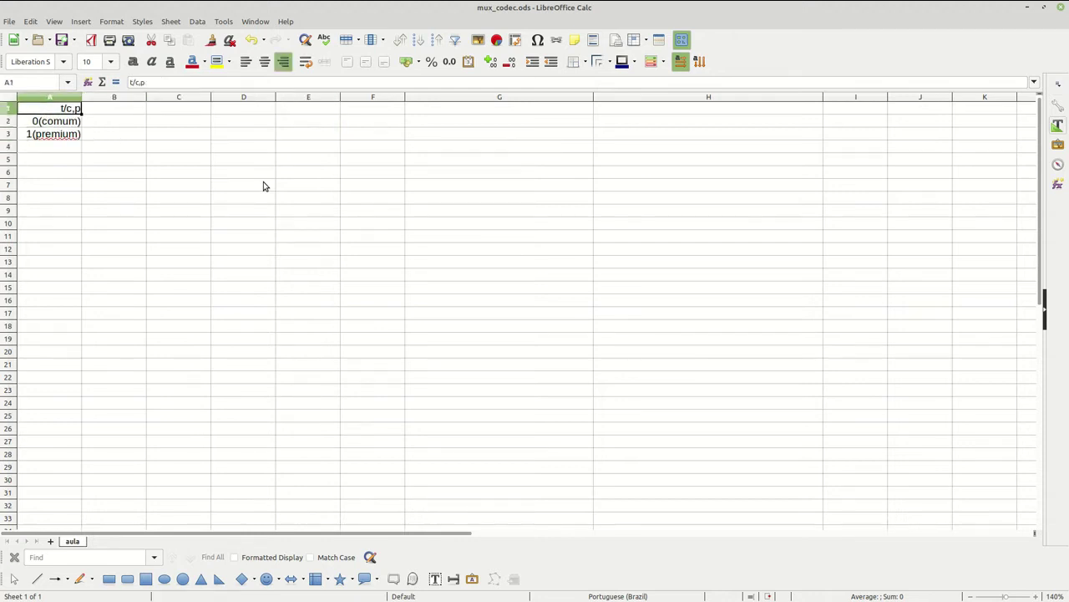
{"action": "key", "text": "shift+Down"}
{"action": "key", "text": "shift+Right"}
{"action": "key", "text": "shift+Right"}
{"action": "key", "text": "shift+Right"}
{"action": "key", "text": "shift+Down"}
{"action": "key", "text": "shift+Right"}
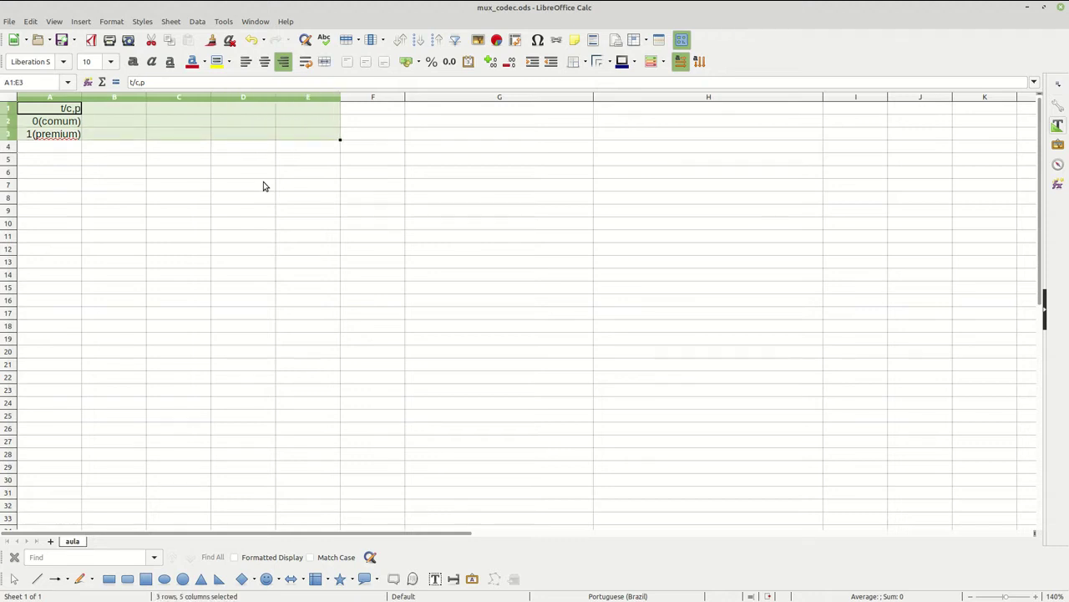
{"action": "key", "text": "ctrl+e"}
{"action": "key", "text": "Right"}
{"action": "key", "text": "Left"}
{"action": "key", "text": "Right"}
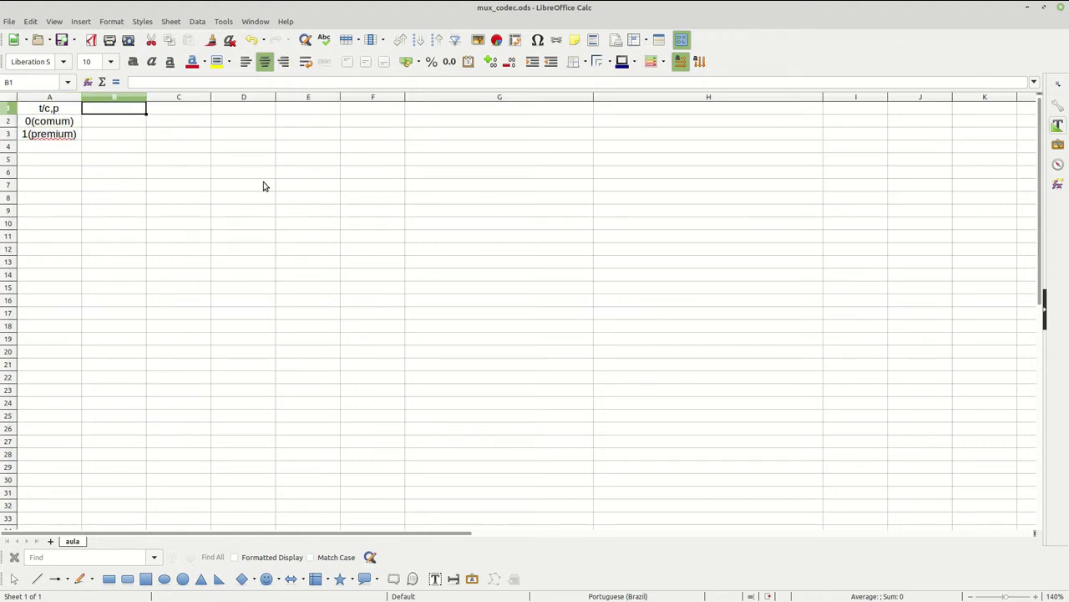
Fill the column headings B1 to E1 with the c,p combinations 0,0, 0,1, 1,1 and 1,0.
{"action": "key", "text": "Left"}
{"action": "key", "text": "F2"}
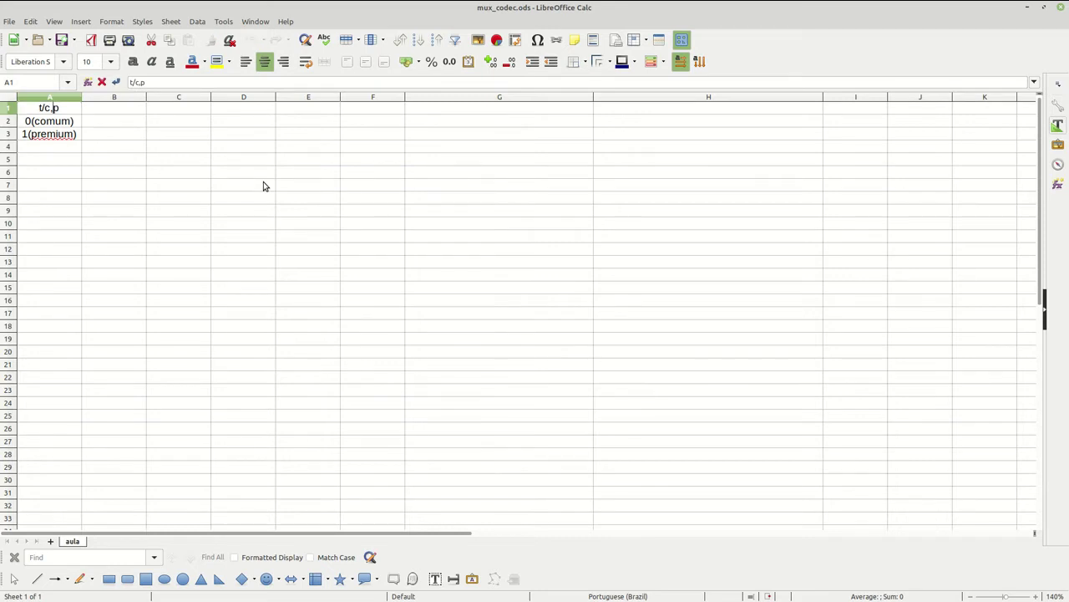
{"action": "key", "text": "Escape"}
{"action": "key", "text": "Right"}
{"action": "type", "text": "0,"}
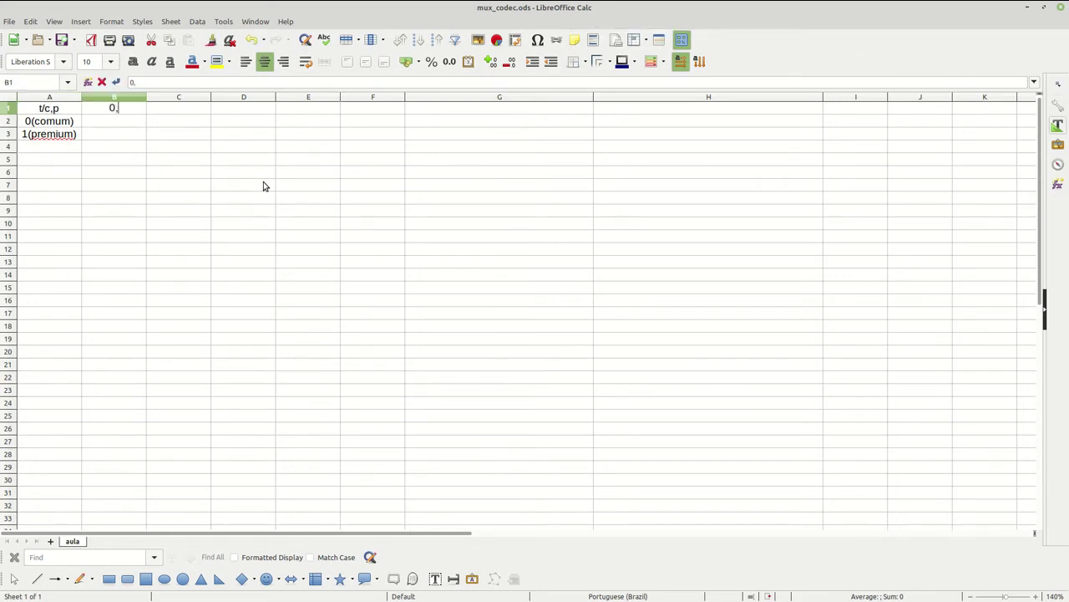
{"action": "type", "text": "0"}
{"action": "key", "text": "Tab"}
{"action": "type", "text": "0,1"}
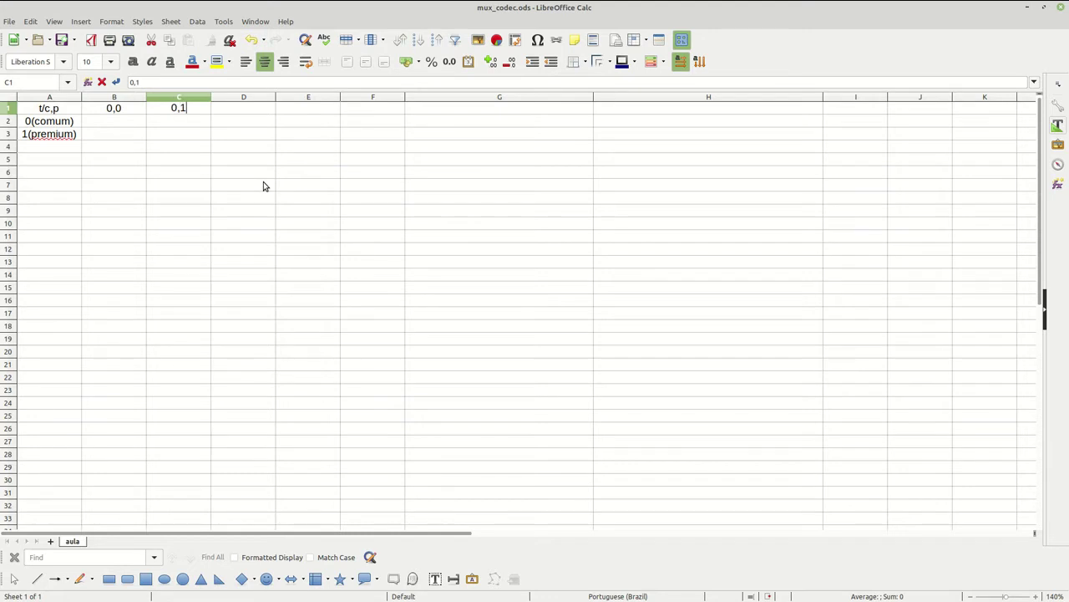
{"action": "key", "text": "Tab"}
{"action": "type", "text": "1,1"}
{"action": "key", "text": "Tab"}
{"action": "type", "text": "1,"}
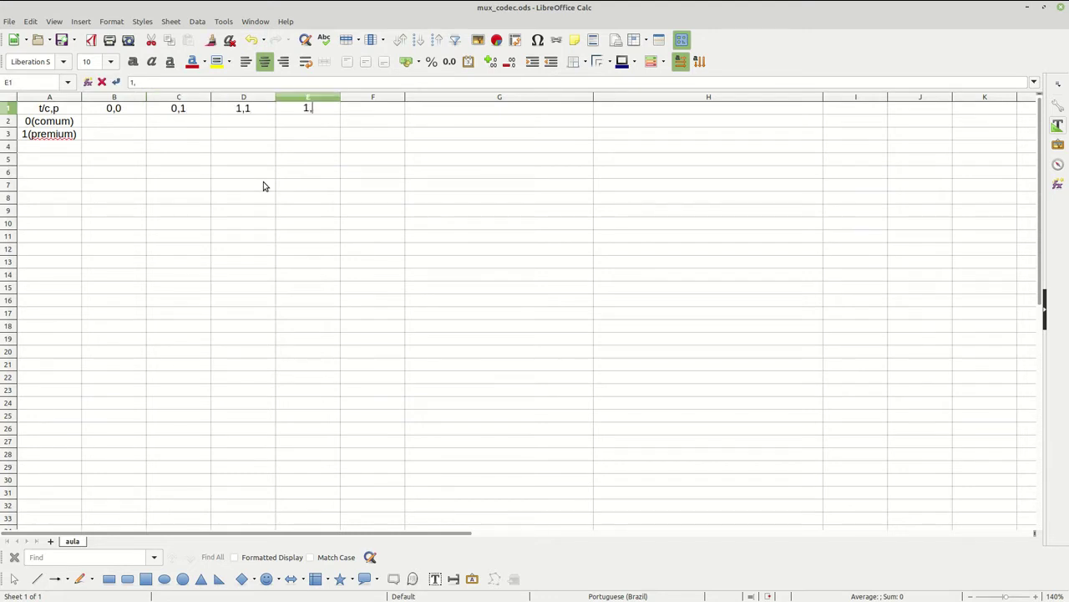
{"action": "type", "text": "0"}
{"action": "key", "text": "Return"}
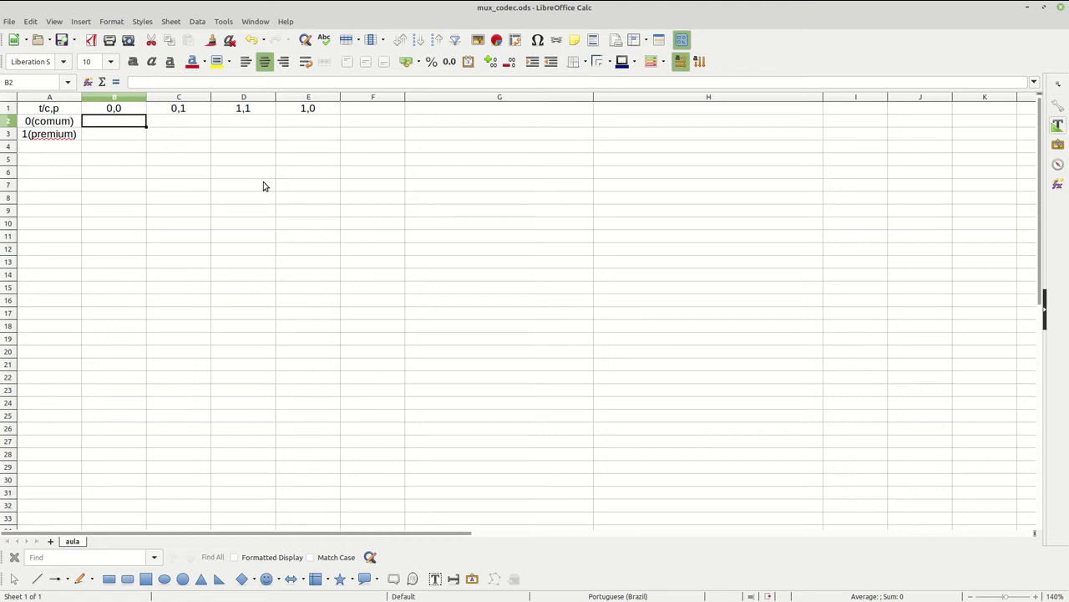
Examine the table's corner heading and the empty result cells B2:E3.
{"action": "key", "text": "Up"}
{"action": "key", "text": "Left"}
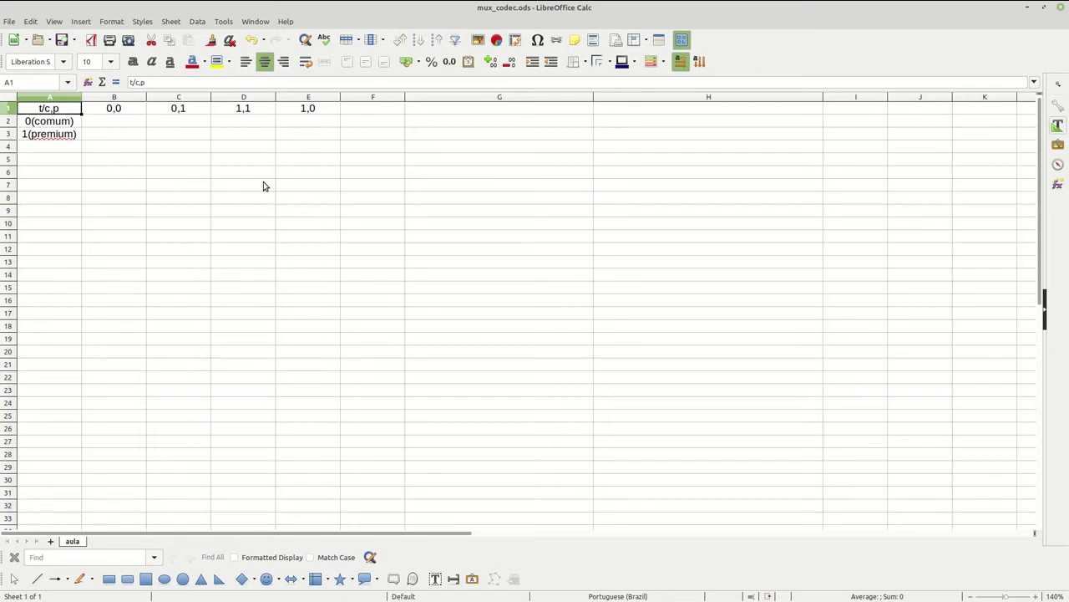
{"action": "key", "text": "Right"}
{"action": "key", "text": "Down"}
{"action": "key", "text": "shift+Right"}
{"action": "key", "text": "shift+Right"}
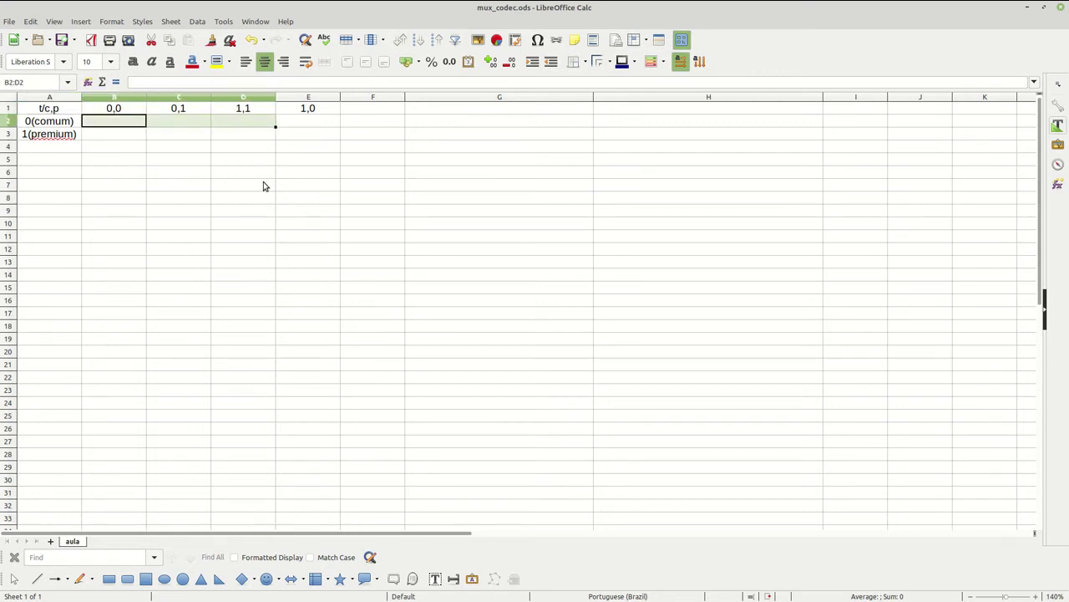
{"action": "key", "text": "shift+Right"}
{"action": "key", "text": "shift+Down"}
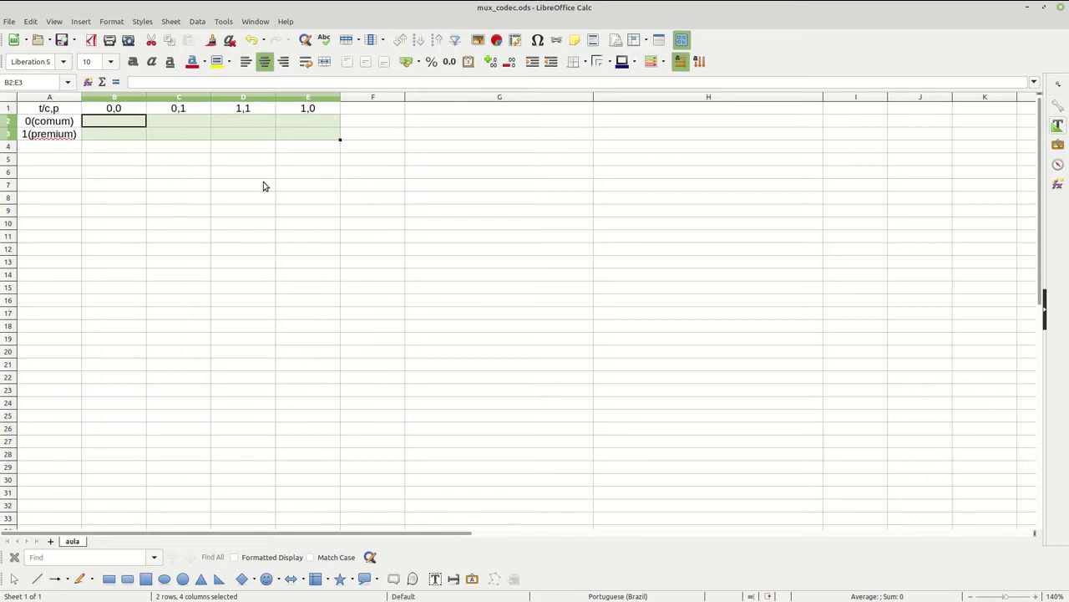
{"action": "key", "text": "Right"}
{"action": "key", "text": "Left"}
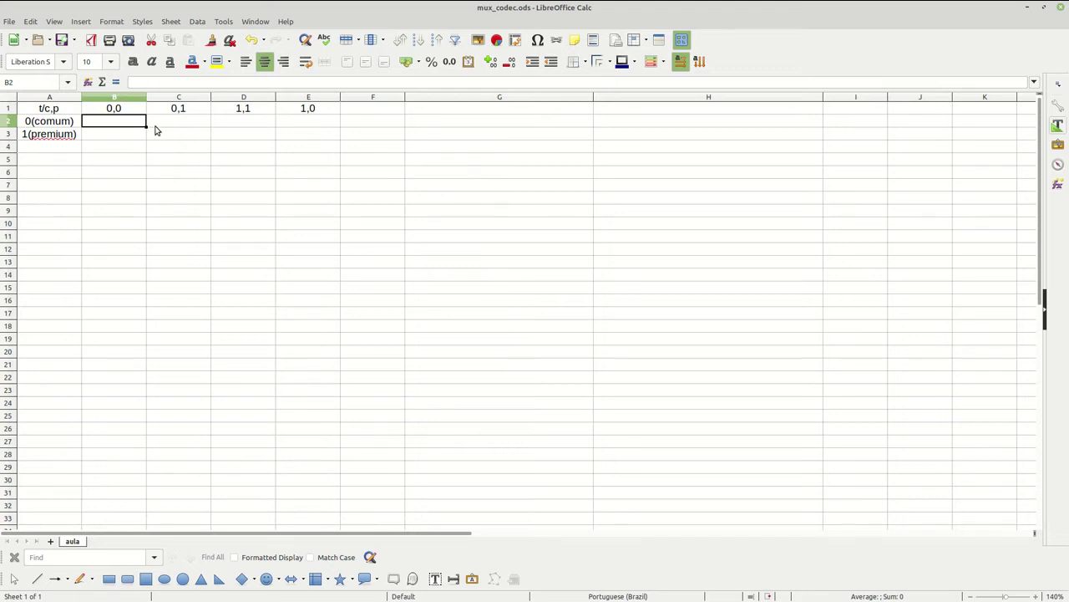
Fill the 0(comum) row, cells B2 to E2, with the results 0, 0, 1 and 1.
{"action": "type", "text": "0"}
{"action": "key", "text": "Tab"}
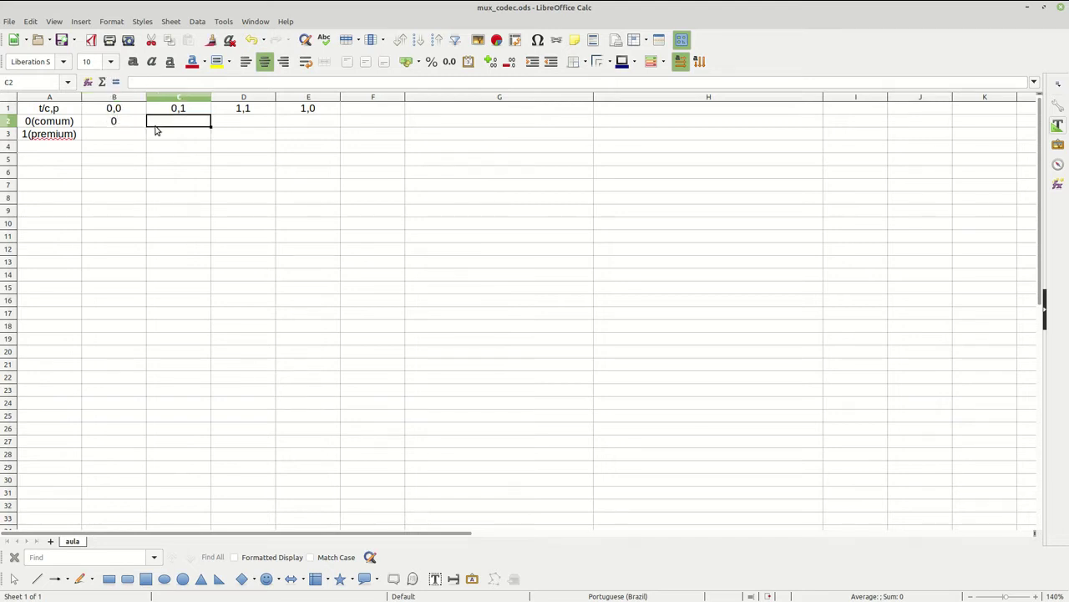
{"action": "key", "text": "Left"}
{"action": "key", "text": "Right"}
{"action": "type", "text": "0"}
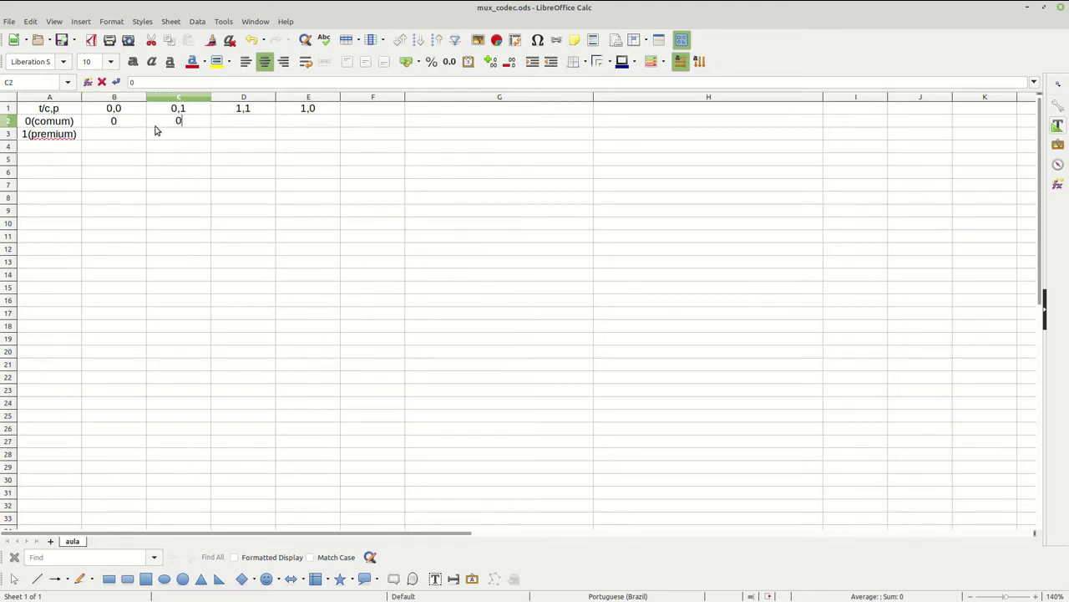
{"action": "key", "text": "Tab"}
{"action": "type", "text": "1"}
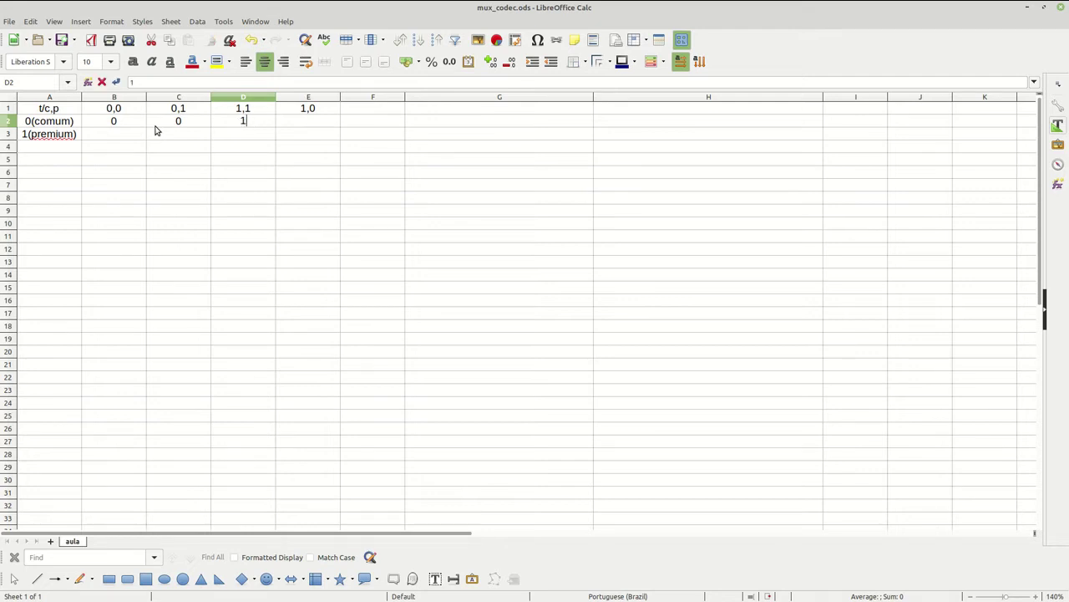
{"action": "key", "text": "Tab"}
{"action": "type", "text": "1"}
{"action": "key", "text": "Delete"}
{"action": "key", "text": "Return"}
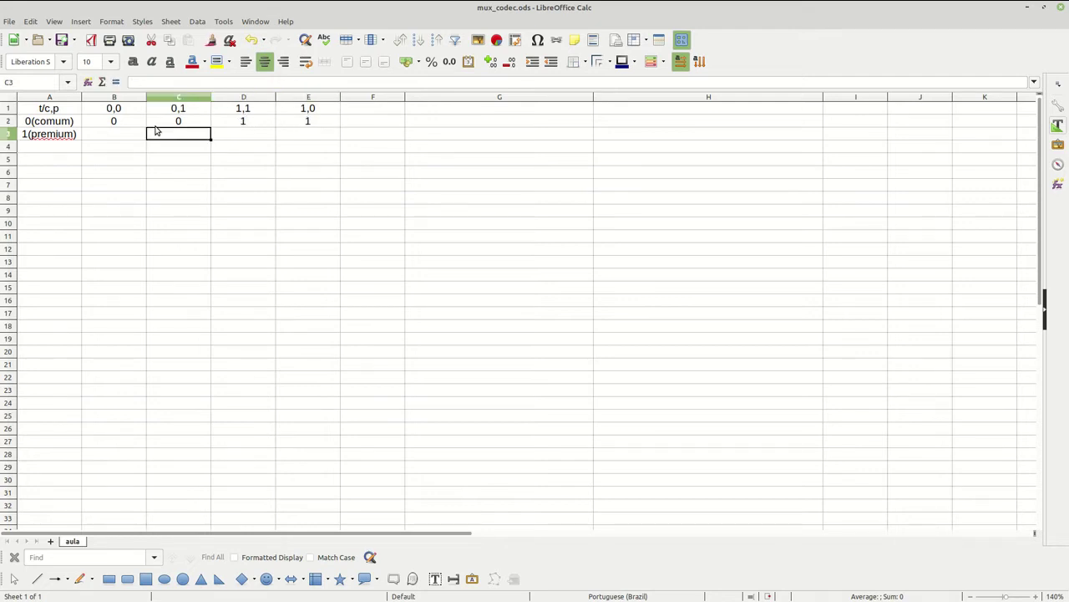
Examine the c,p headings B1 to E1 against the empty 1(premium) row.
{"action": "key", "text": "Left"}
{"action": "key", "text": "Left"}
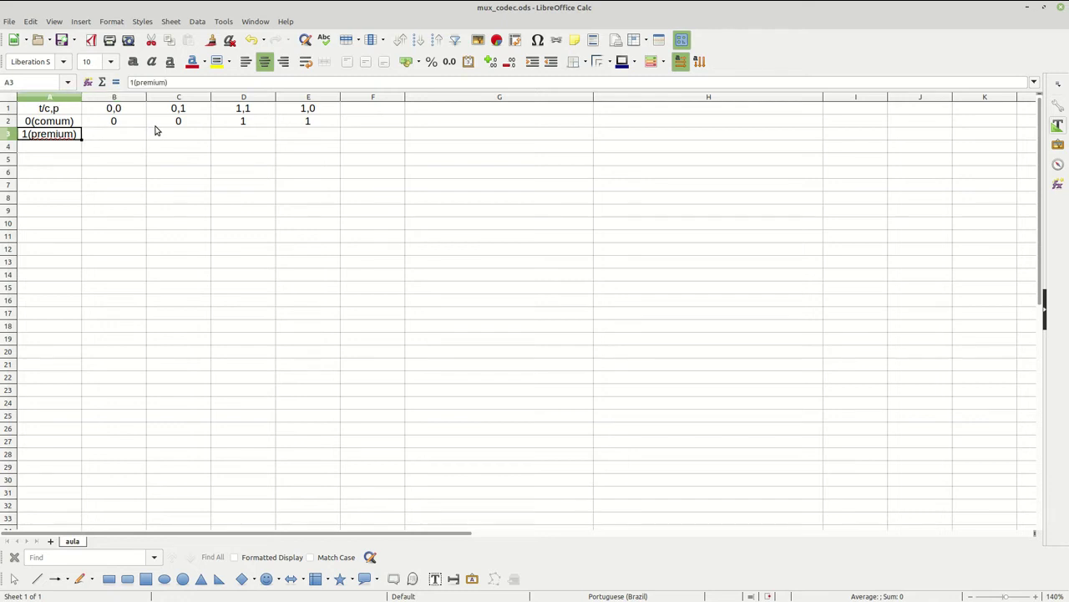
{"action": "key", "text": "Right"}
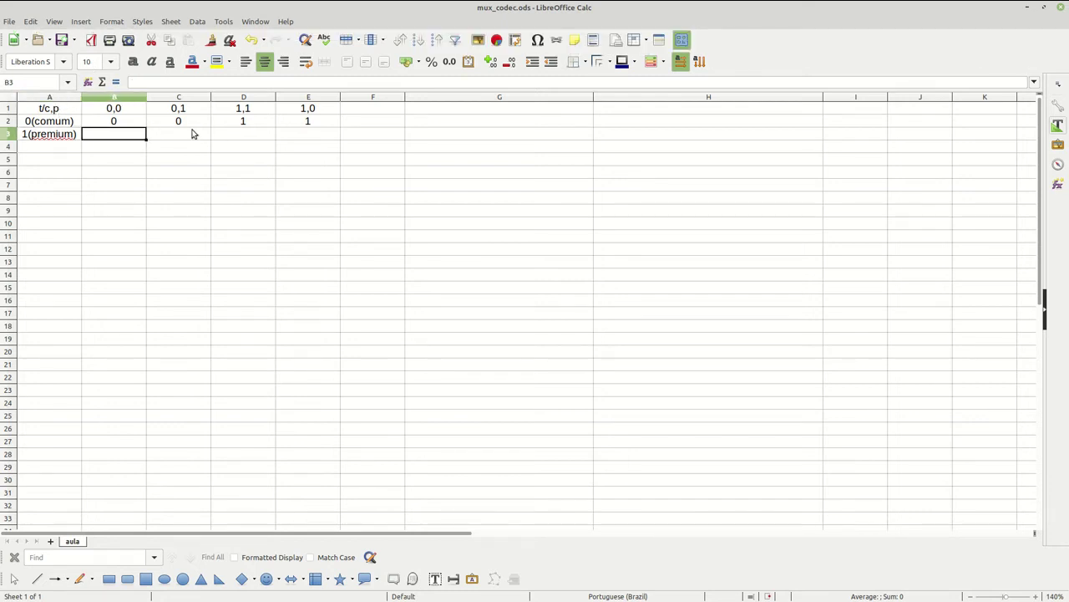
{"action": "key", "text": "Up"}
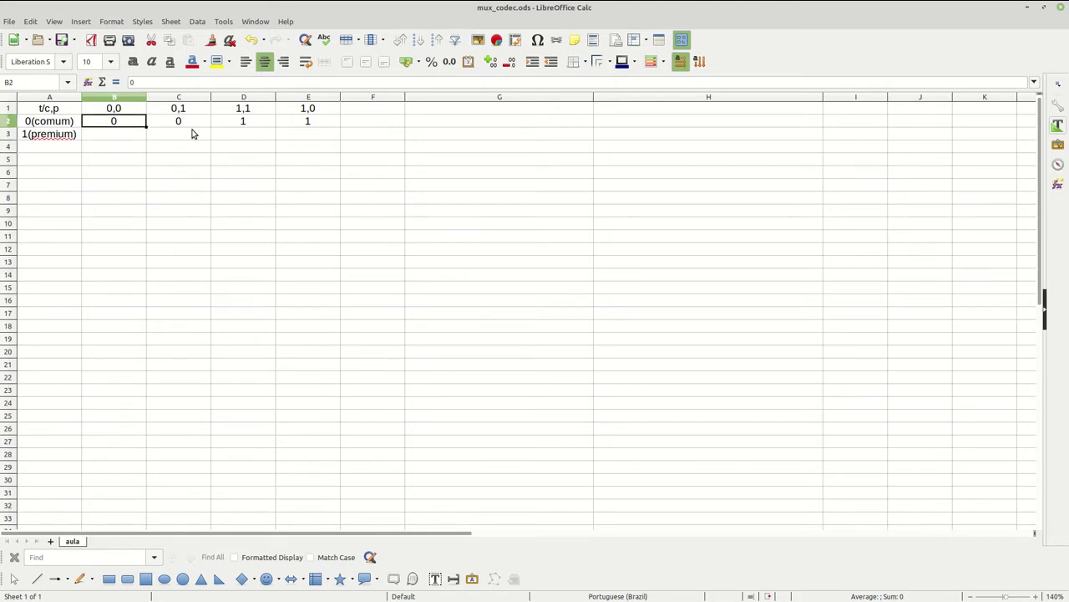
{"action": "key", "text": "Up"}
{"action": "key", "text": "shift+Right"}
{"action": "key", "text": "shift+Right"}
{"action": "key", "text": "shift+Right"}
{"action": "key", "text": "Home"}
{"action": "key", "text": "Down"}
{"action": "key", "text": "Down"}
{"action": "key", "text": "Right"}
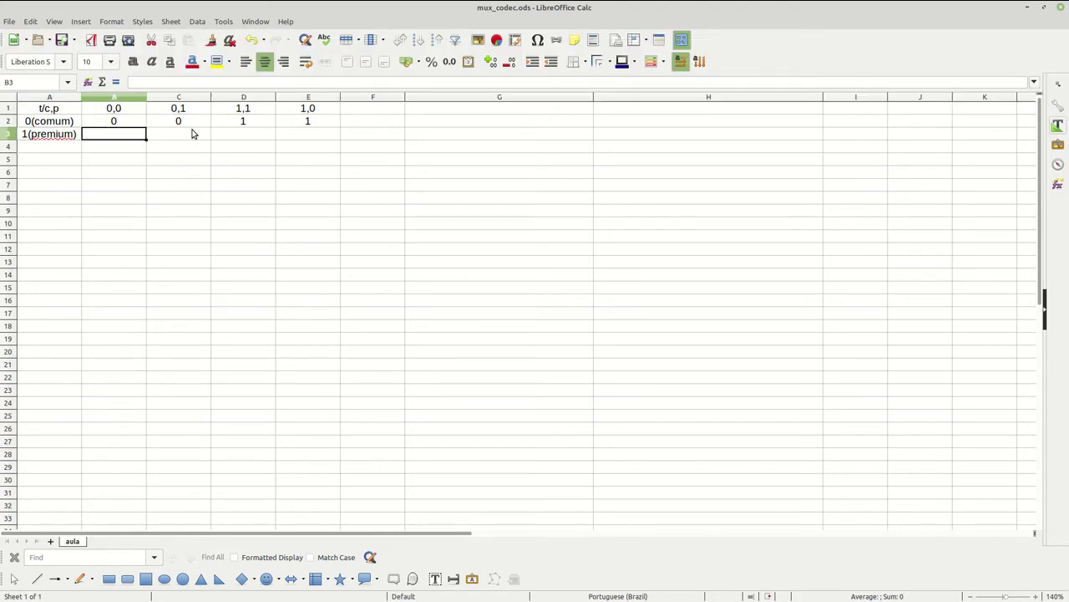
Fill the 1(premium) row, cells B3 to E3, with the results 0, 1, 1 and 0.
{"action": "type", "text": "0"}
{"action": "key", "text": "Right"}
{"action": "type", "text": "1"}
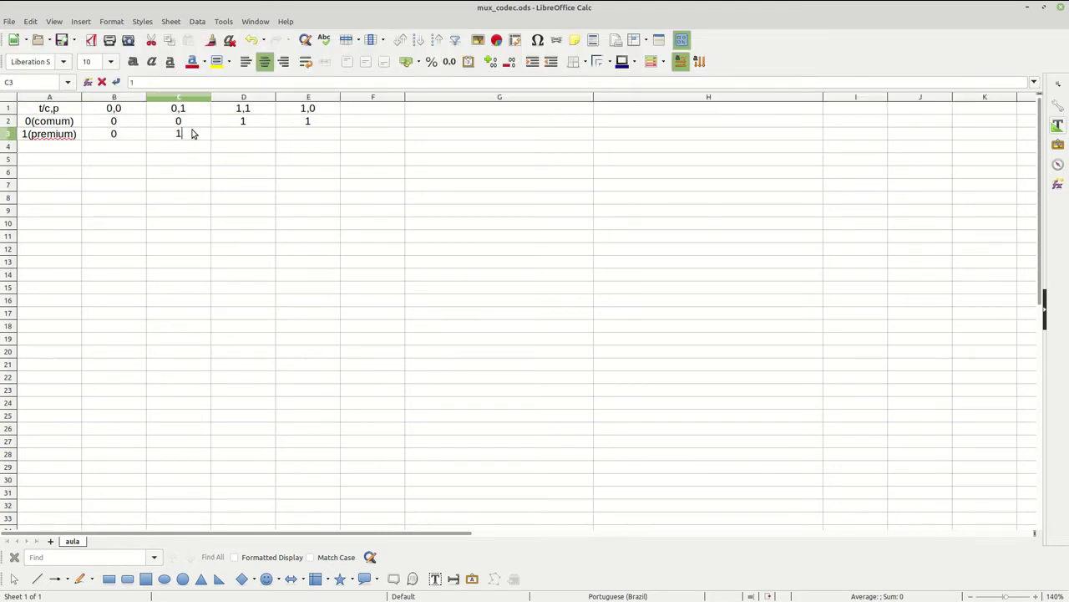
{"action": "key", "text": "Right"}
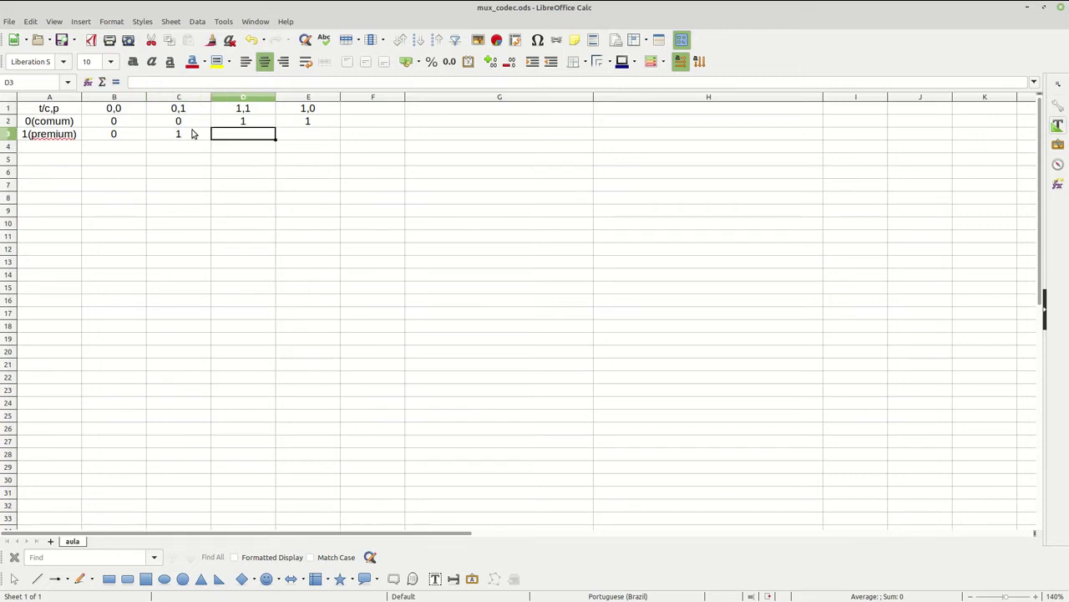
{"action": "type", "text": "1"}
{"action": "key", "text": "Right"}
{"action": "type", "text": "0"}
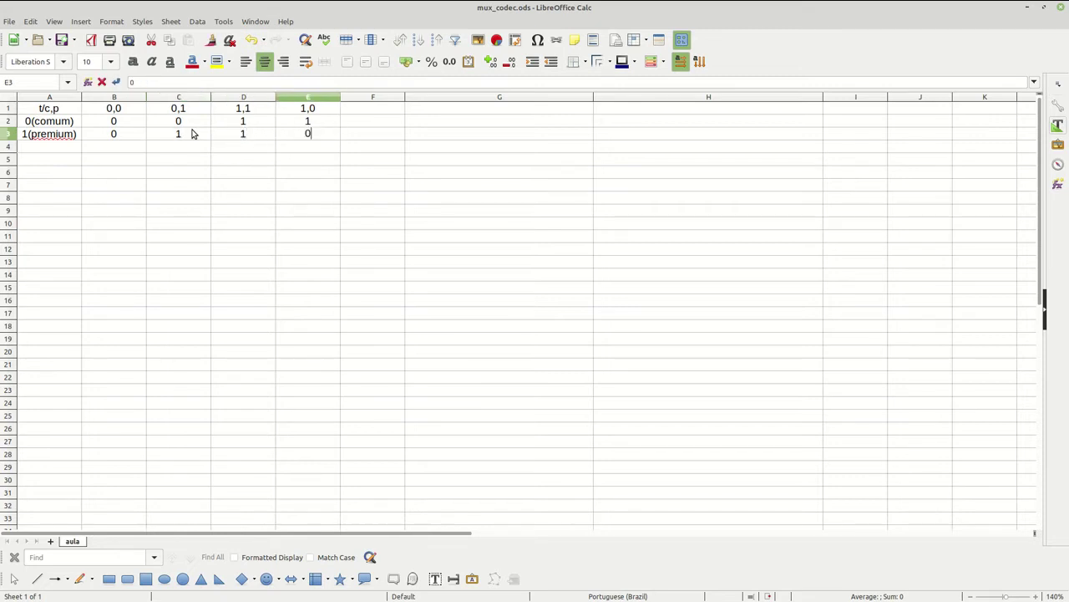
{"action": "key", "text": "Return"}
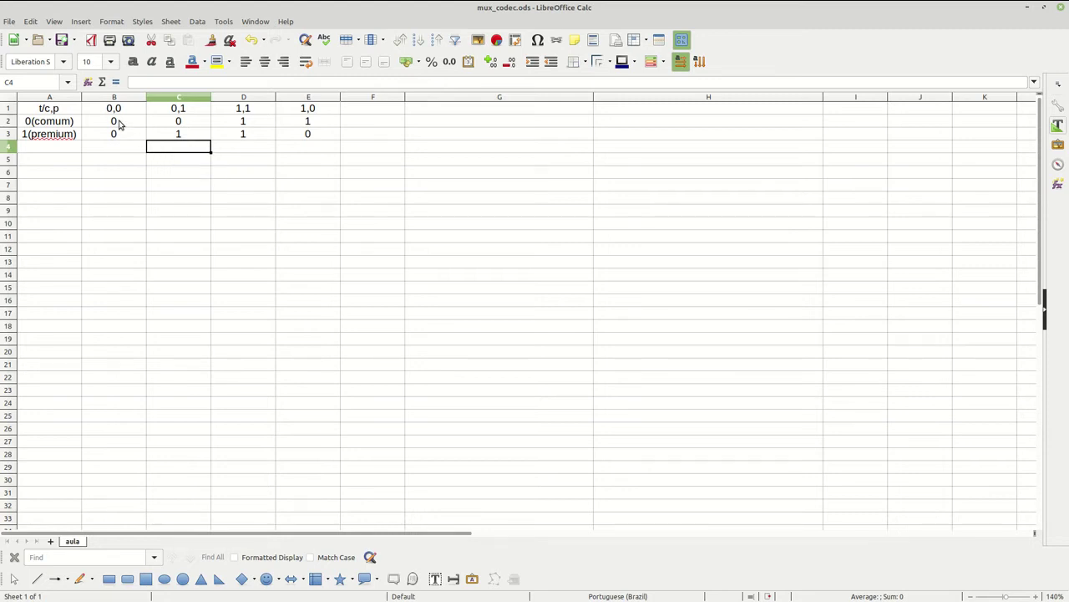
{"action": "left_click", "coordinate": [77, 162]}
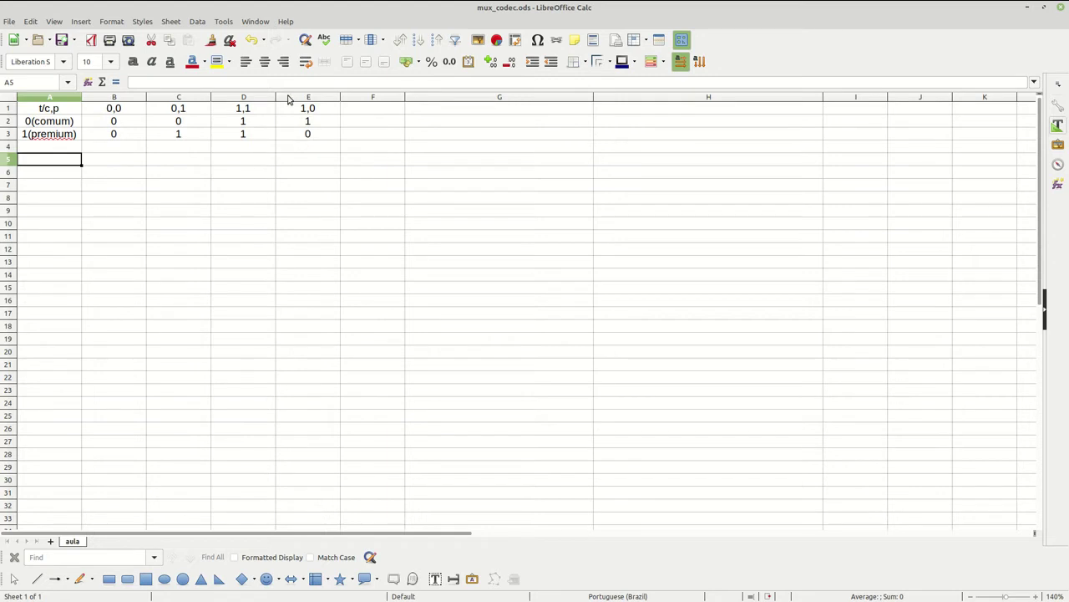
Colour the text of the two adjacent 1s in C3:D3 red.
{"action": "left_click_drag", "start_coordinate": [181, 136], "coordinate": [233, 139]}
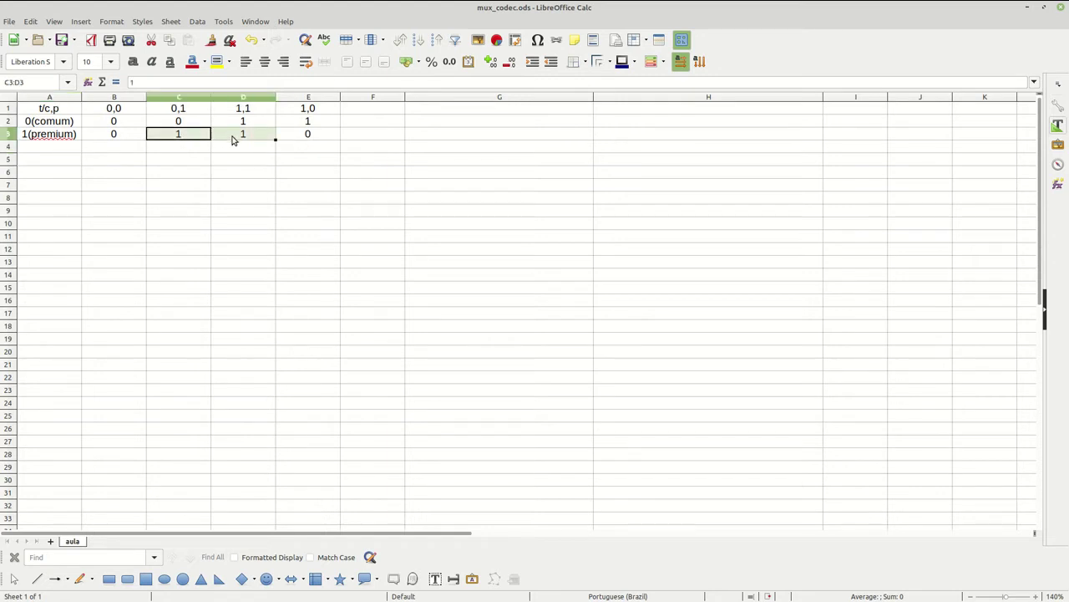
{"action": "left_click", "coordinate": [191, 61]}
{"action": "left_click", "coordinate": [291, 183]}
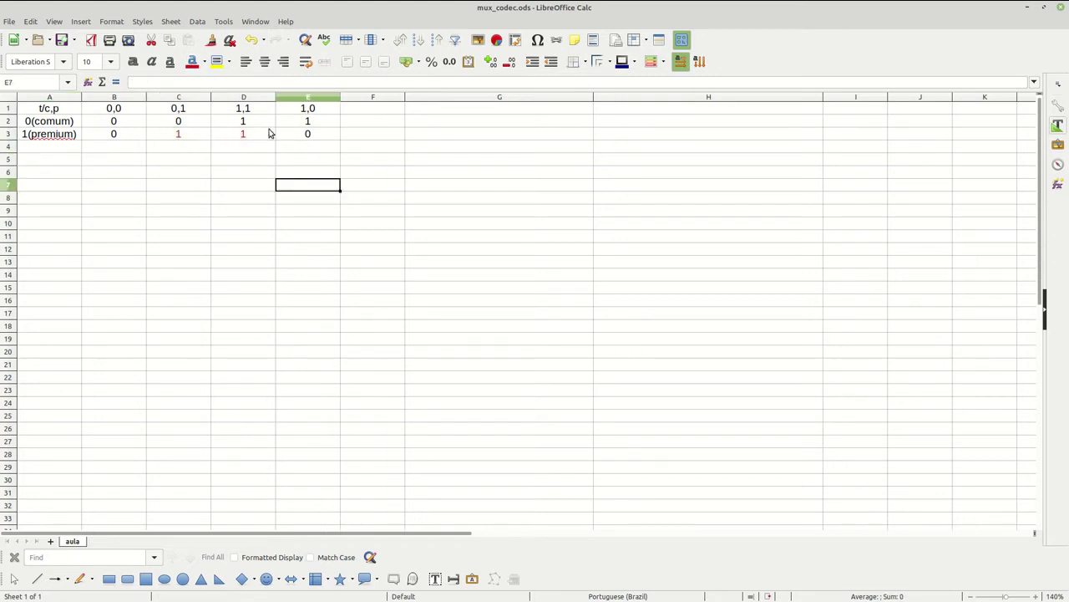
Colour the text of the two adjacent 1s in D2:E2 blue.
{"action": "left_click_drag", "start_coordinate": [245, 124], "coordinate": [291, 128]}
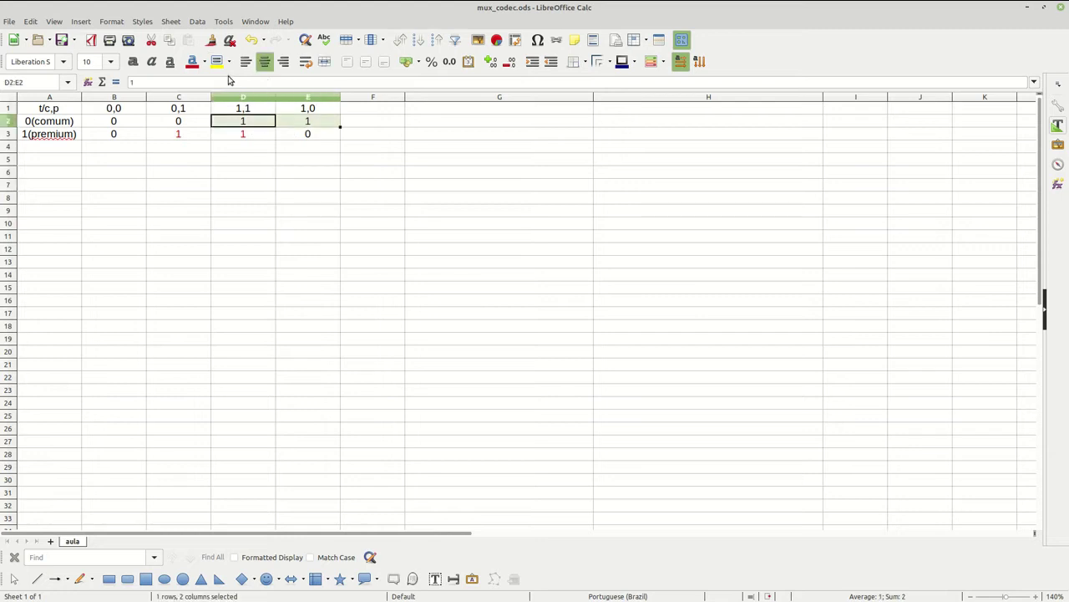
{"action": "left_click", "coordinate": [203, 61]}
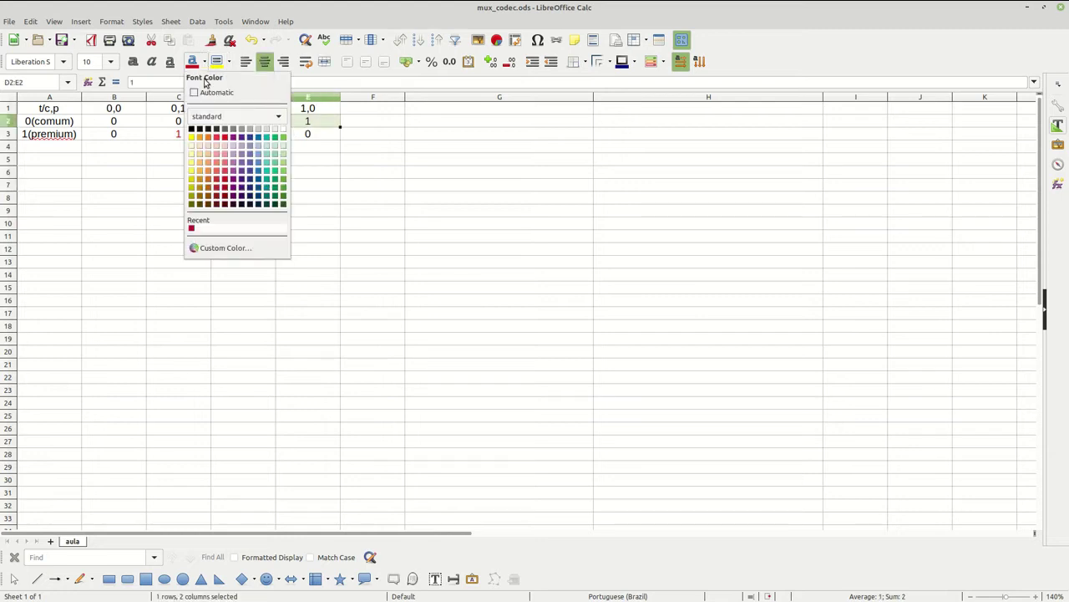
{"action": "left_click", "coordinate": [266, 140]}
{"action": "left_click", "coordinate": [146, 159]}
Enter the simplified expression f=(t p)+(-t c) in cell A5 below the table.
{"action": "left_click", "coordinate": [68, 162]}
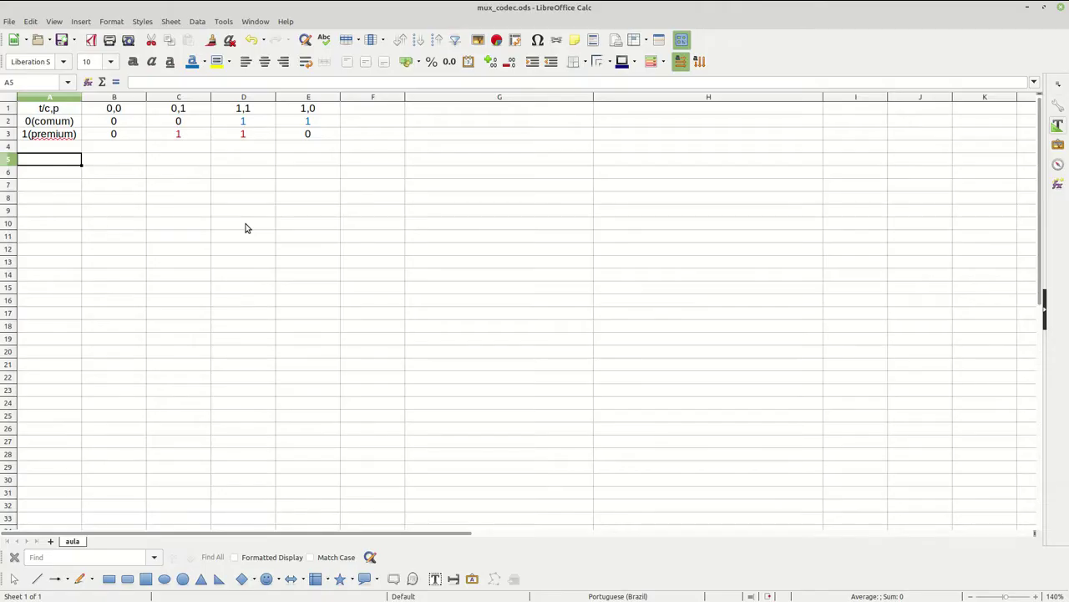
{"action": "type", "text": "f=(t p)+(-t c"}
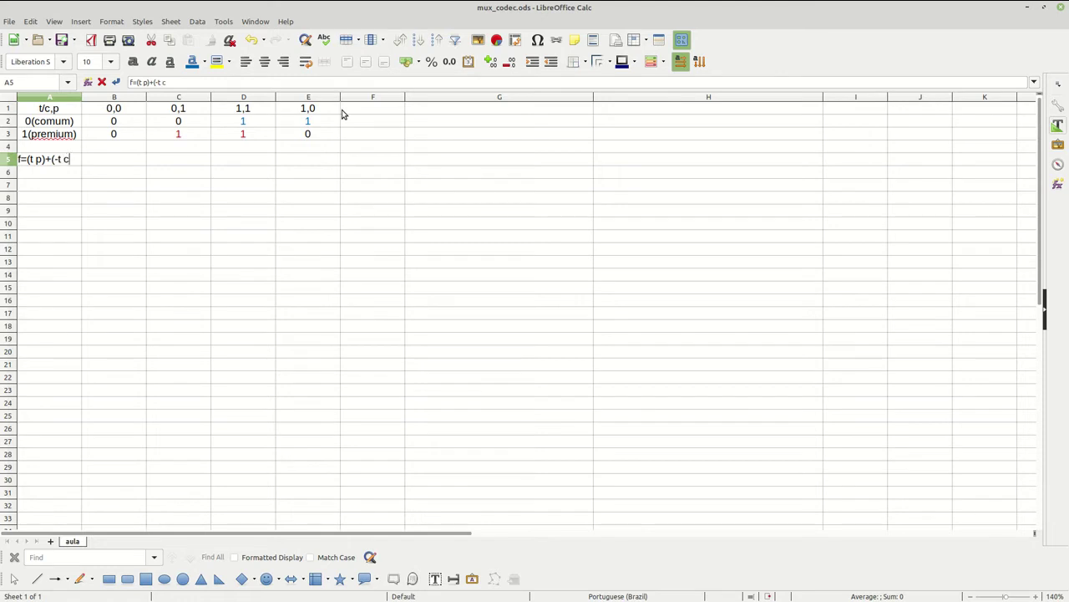
{"action": "type", "text": ")"}
{"action": "key", "text": "Return"}
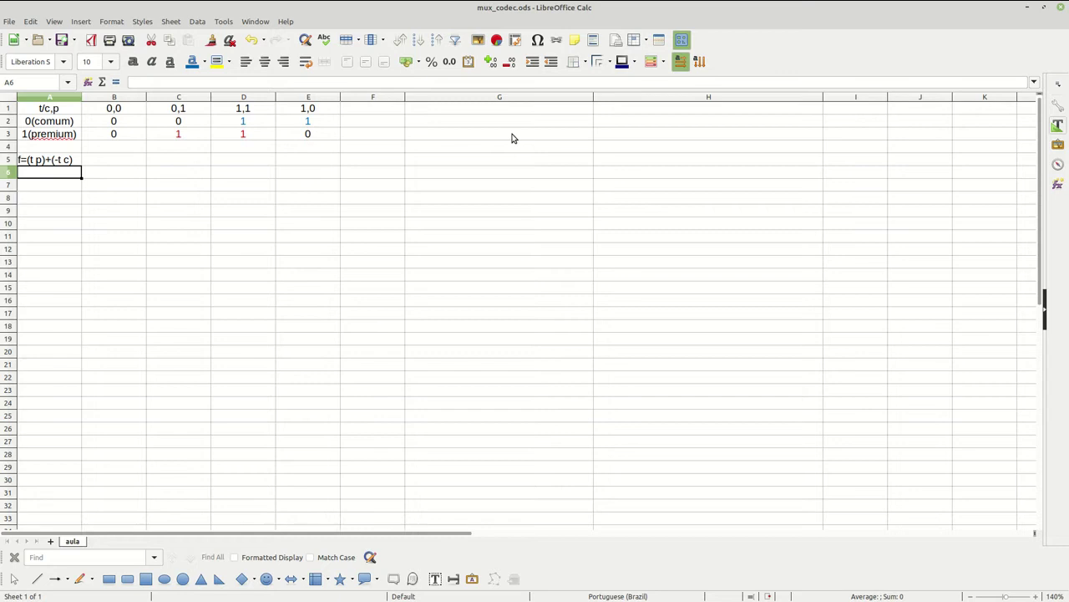
{"action": "key", "text": "shift+Right"}
{"action": "key", "text": "Up"}
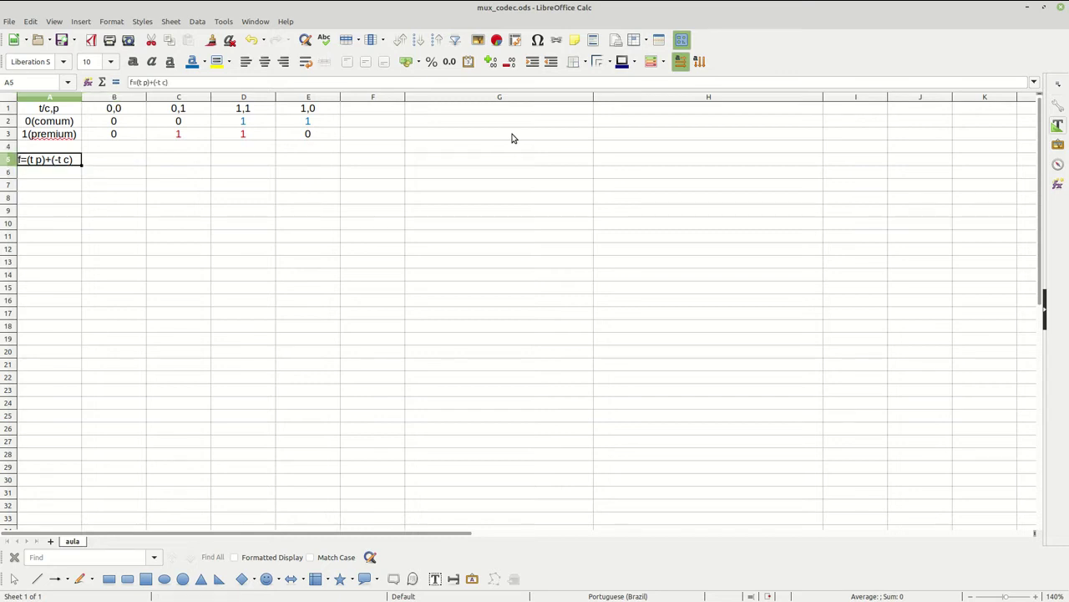
{"action": "key", "text": "shift+Right"}
{"action": "key", "text": "Right"}
{"action": "key", "text": "alt+Right"}
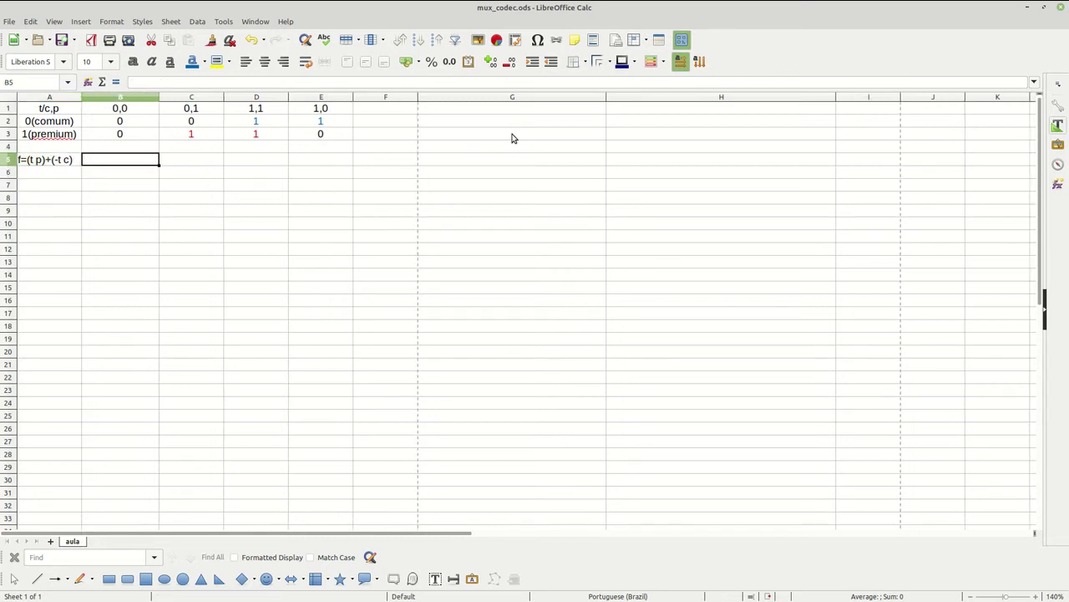
{"action": "key", "text": "alt+Right"}
{"action": "key", "text": "alt+Left"}
{"action": "key", "text": "alt+Left"}
Tile the spreadsheet on the right half of the screen and switch to wiRED PANDA, tiled on the left half.
{"action": "key", "text": "super+Right"}
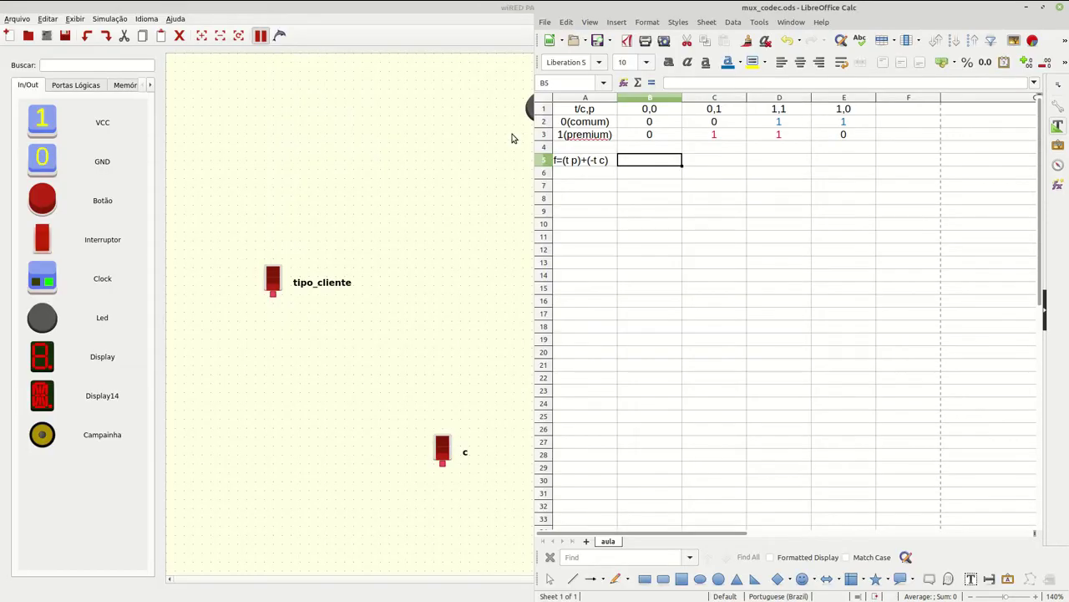
{"action": "key", "text": "alt+Tab"}
{"action": "key", "text": "super+Left"}
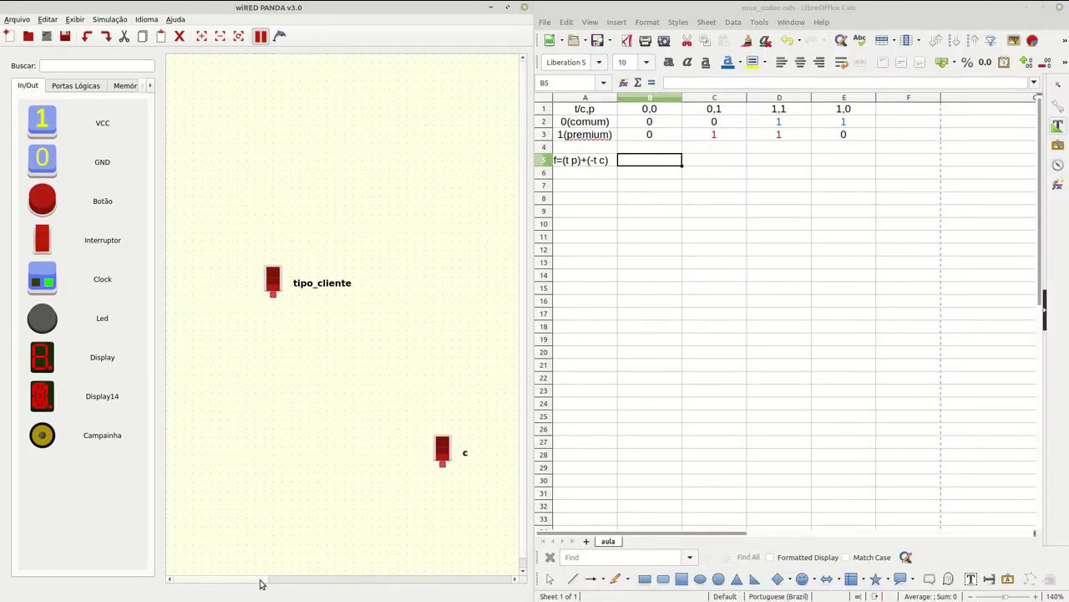
Move the tipo_cliente switch closer to the c and p switches, keeping its height in the circuit.
{"action": "left_click_drag", "start_coordinate": [261, 580], "coordinate": [283, 578]}
{"action": "left_click_drag", "start_coordinate": [202, 296], "coordinate": [254, 279]}
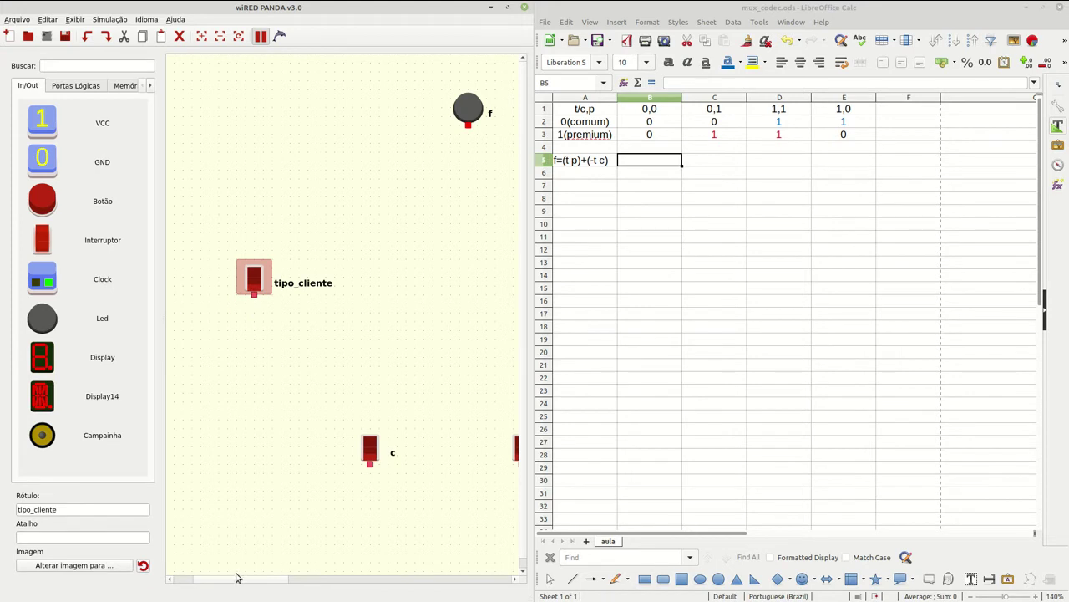
{"action": "left_click_drag", "start_coordinate": [236, 577], "coordinate": [264, 577]}
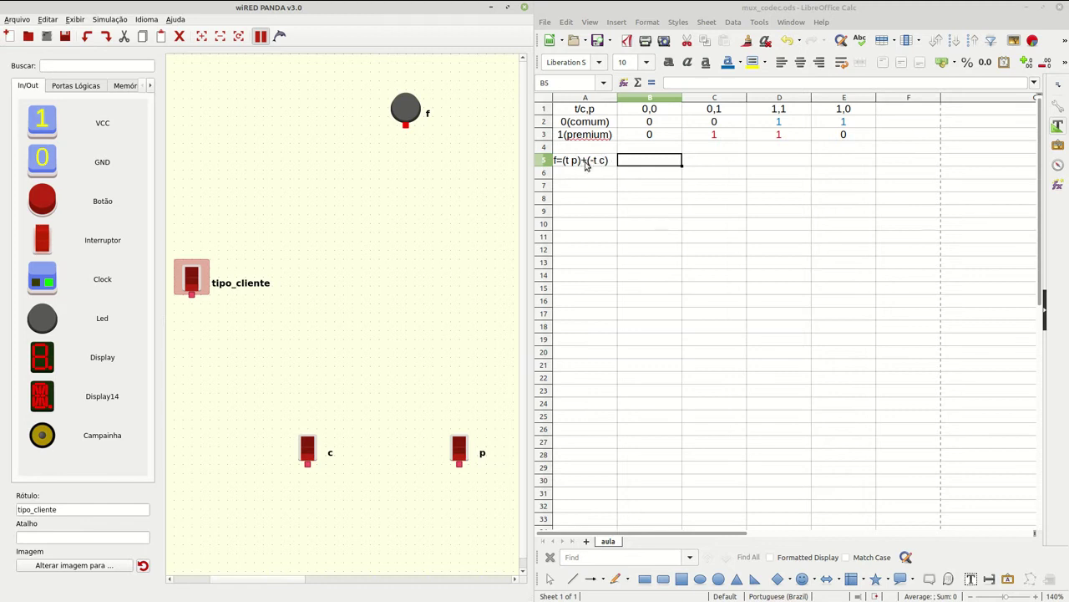
Place a two-input And gate between tipo_cliente and LED f, rotated so its output faces up.
{"action": "left_click", "coordinate": [75, 87]}
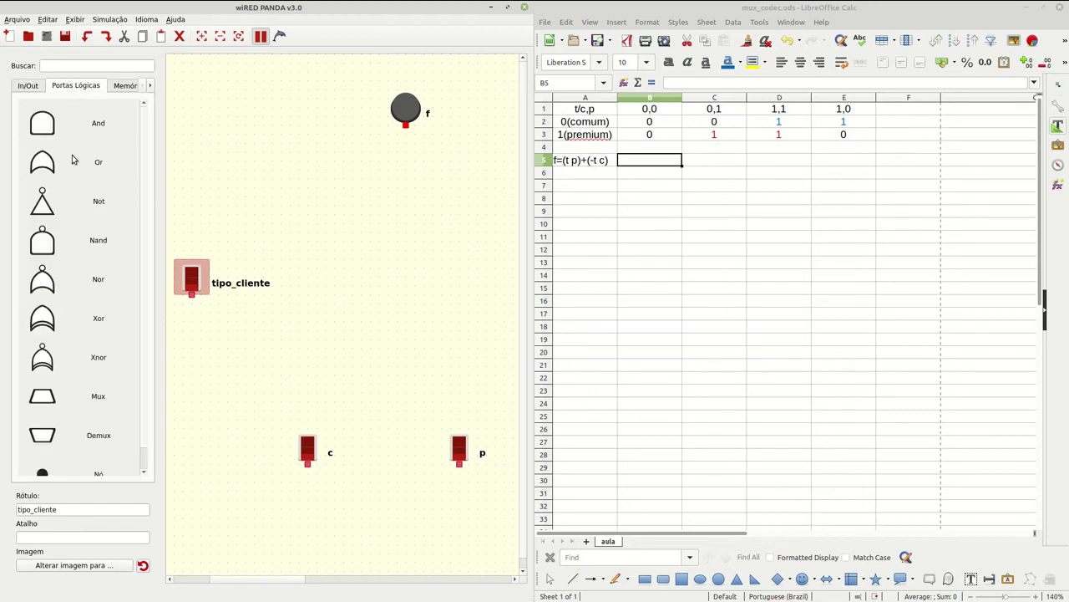
{"action": "left_click_drag", "start_coordinate": [44, 125], "coordinate": [353, 246]}
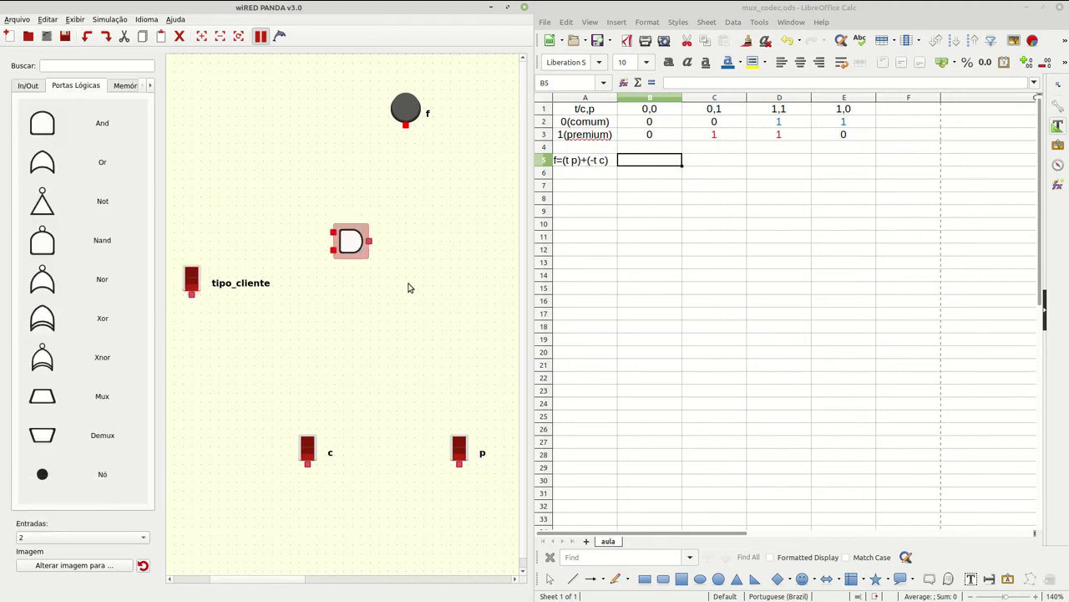
{"action": "key", "text": "ctrl+r"}
{"action": "key", "text": "ctrl+r"}
{"action": "key", "text": "ctrl+r"}
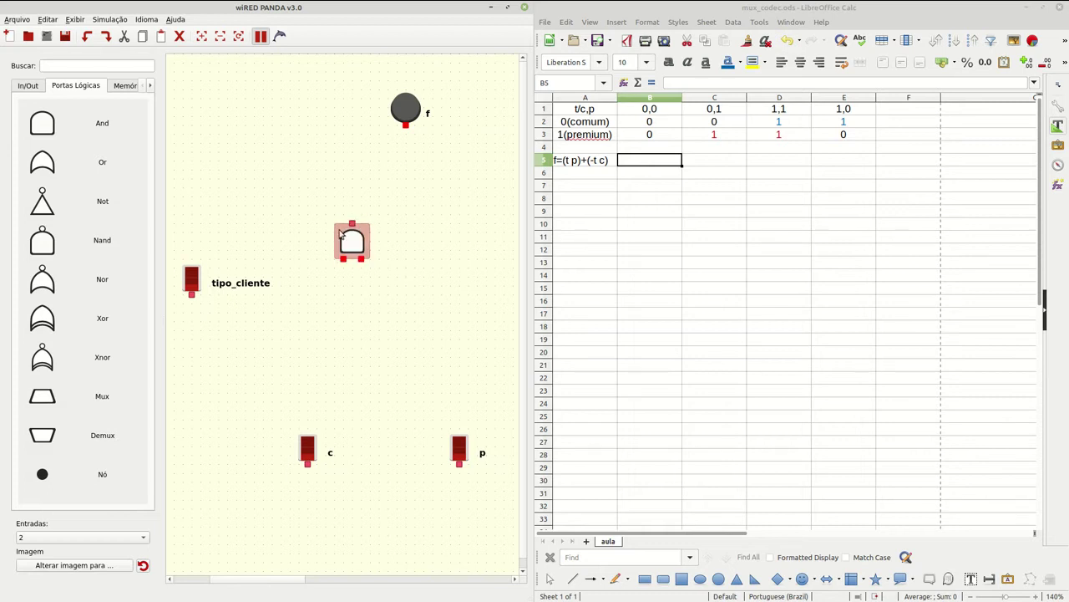
{"action": "mouse_move", "coordinate": [354, 247]}
{"action": "left_mouse_down"}
{"action": "mouse_move", "coordinate": [353, 326]}
{"action": "mouse_move", "coordinate": [340, 252]}
{"action": "left_mouse_up"}
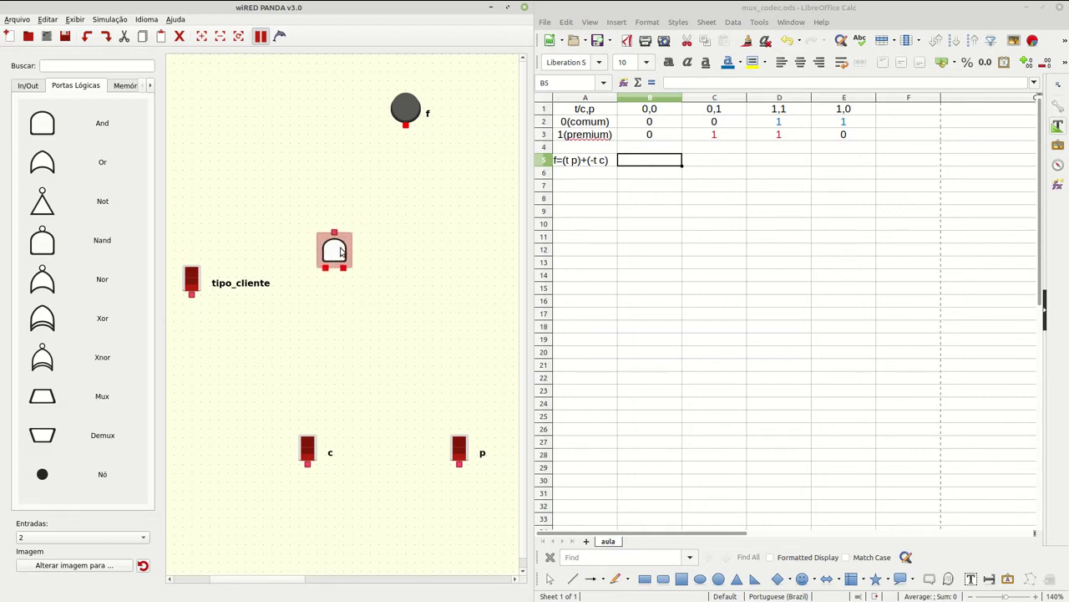
Paste a second upward-facing And gate to the right of the first, at the same height.
{"action": "left_click", "coordinate": [453, 237]}
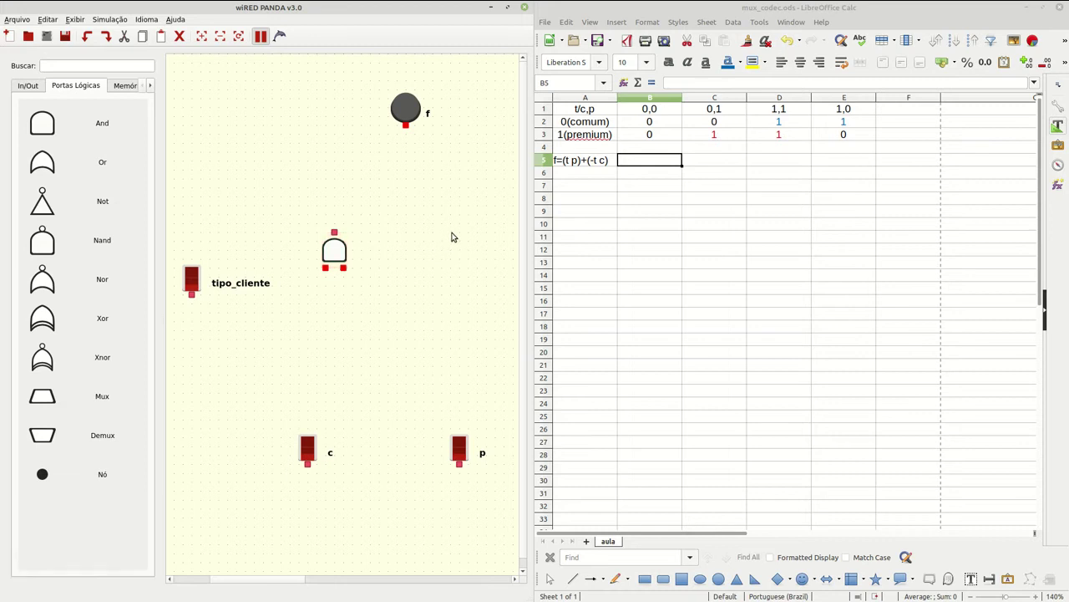
{"action": "key", "text": "ctrl+v"}
{"action": "left_click_drag", "start_coordinate": [454, 236], "coordinate": [444, 253]}
Paste a third gate between the And gates and LED f, and transform it into an Or gate.
{"action": "left_click", "coordinate": [377, 160]}
{"action": "key", "text": "ctrl+v"}
{"action": "left_click_drag", "start_coordinate": [383, 165], "coordinate": [391, 170]}
{"action": "right_click", "coordinate": [391, 170]}
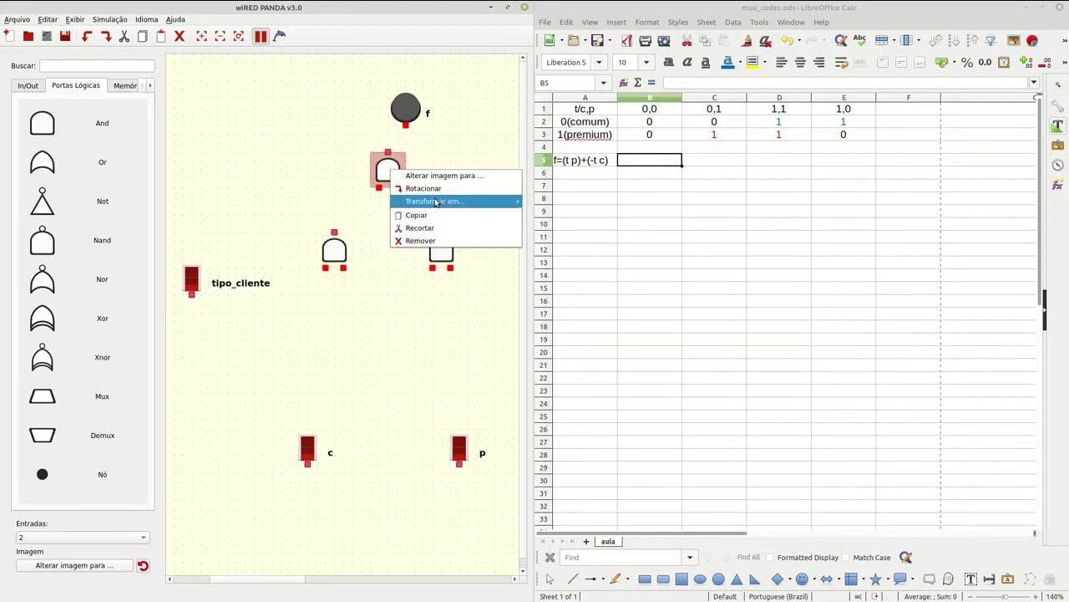
{"action": "left_click", "coordinate": [528, 202]}
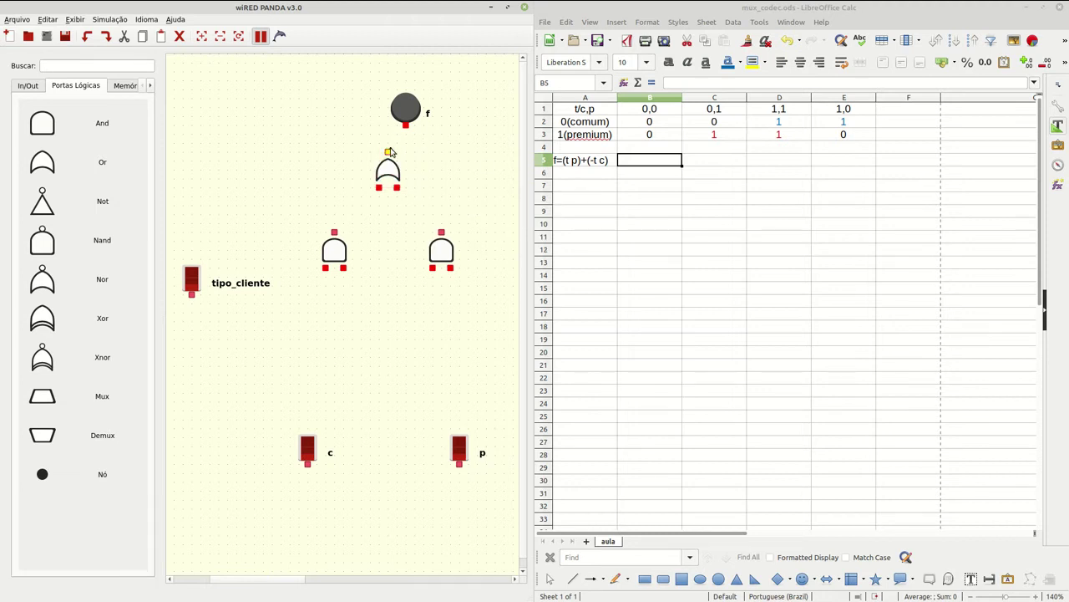
Wire the Or gate between LED f, aligned directly above it, and the outputs of the two And gates.
{"action": "left_click_drag", "start_coordinate": [388, 152], "coordinate": [392, 103]}
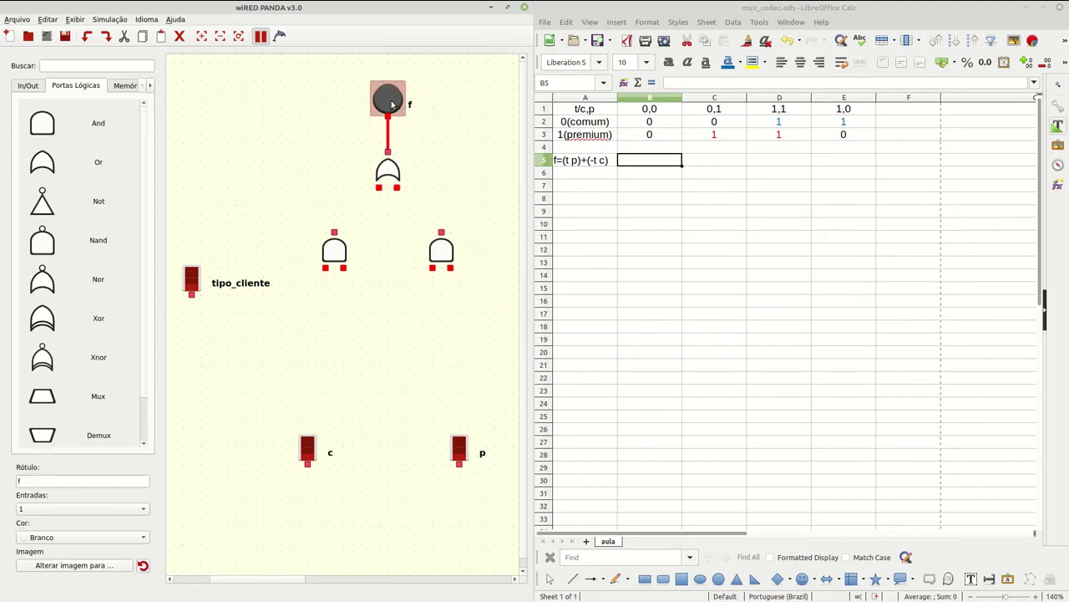
{"action": "left_click", "coordinate": [435, 136]}
{"action": "left_click_drag", "start_coordinate": [379, 187], "coordinate": [335, 232]}
{"action": "left_click_drag", "start_coordinate": [396, 188], "coordinate": [442, 232]}
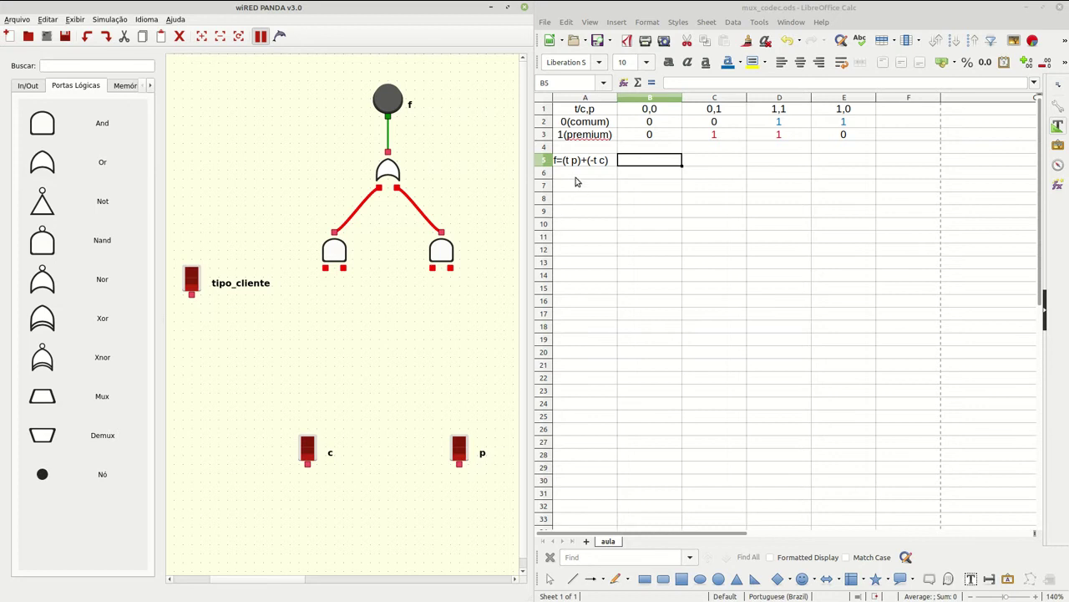
Wire switch p to the right And gate's second input and tipo_cliente to its first input.
{"action": "left_click_drag", "start_coordinate": [458, 464], "coordinate": [456, 273]}
{"action": "left_click_drag", "start_coordinate": [459, 465], "coordinate": [451, 268]}
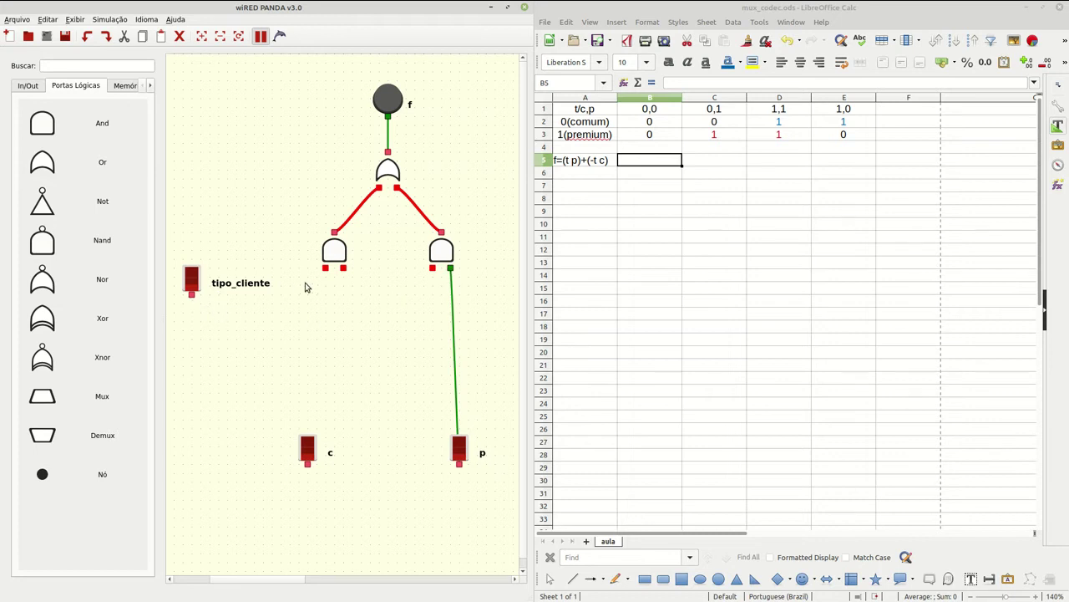
{"action": "left_click_drag", "start_coordinate": [192, 295], "coordinate": [433, 267]}
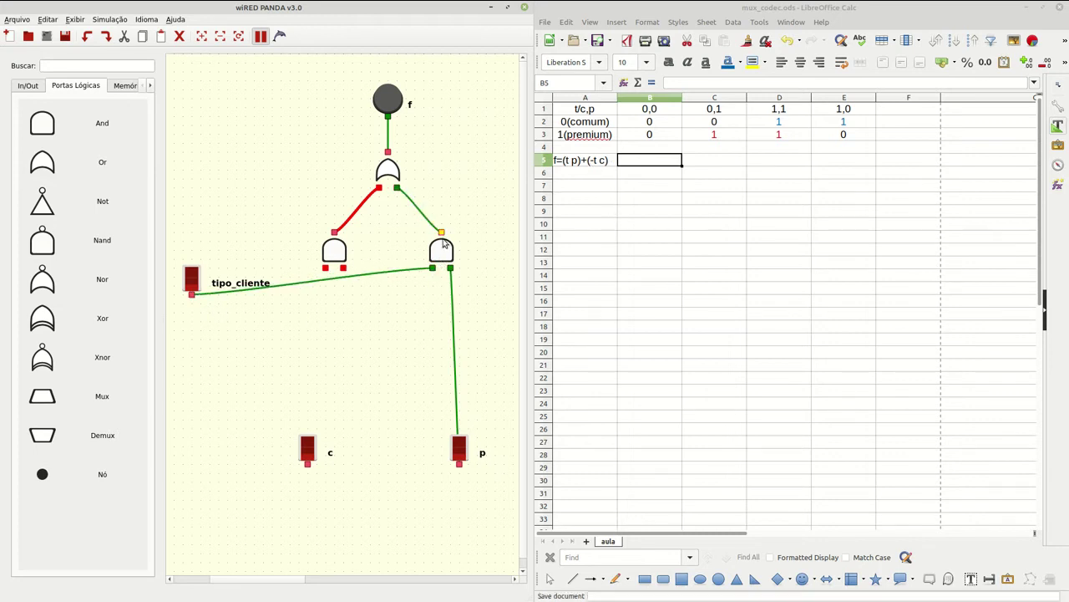
Insert a node on the wire from tipo_cliente and place it between and below the two And gates.
{"action": "left_click", "coordinate": [365, 277]}
{"action": "double_click", "coordinate": [366, 278]}
{"action": "left_click_drag", "start_coordinate": [366, 278], "coordinate": [394, 301]}
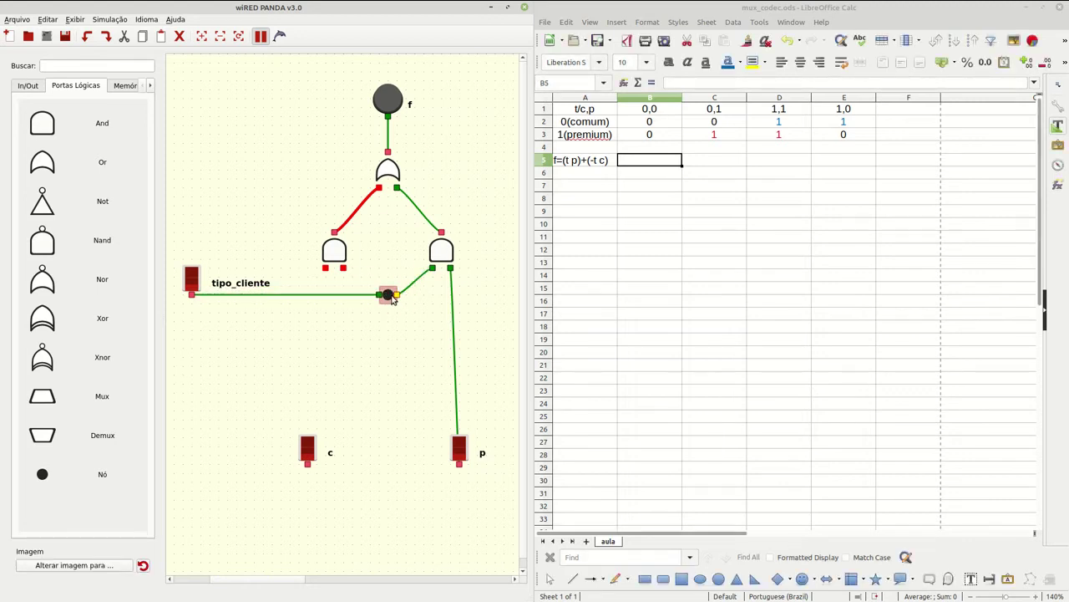
Wire tipo_cliente to the left And gate's first input through a node transformed into a Not gate, and c to its second input.
{"action": "left_click_drag", "start_coordinate": [191, 294], "coordinate": [253, 255]}
{"action": "left_click", "coordinate": [292, 276]}
{"action": "double_click", "coordinate": [286, 277]}
{"action": "right_click", "coordinate": [253, 256]}
{"action": "mouse_move", "coordinate": [362, 292]}
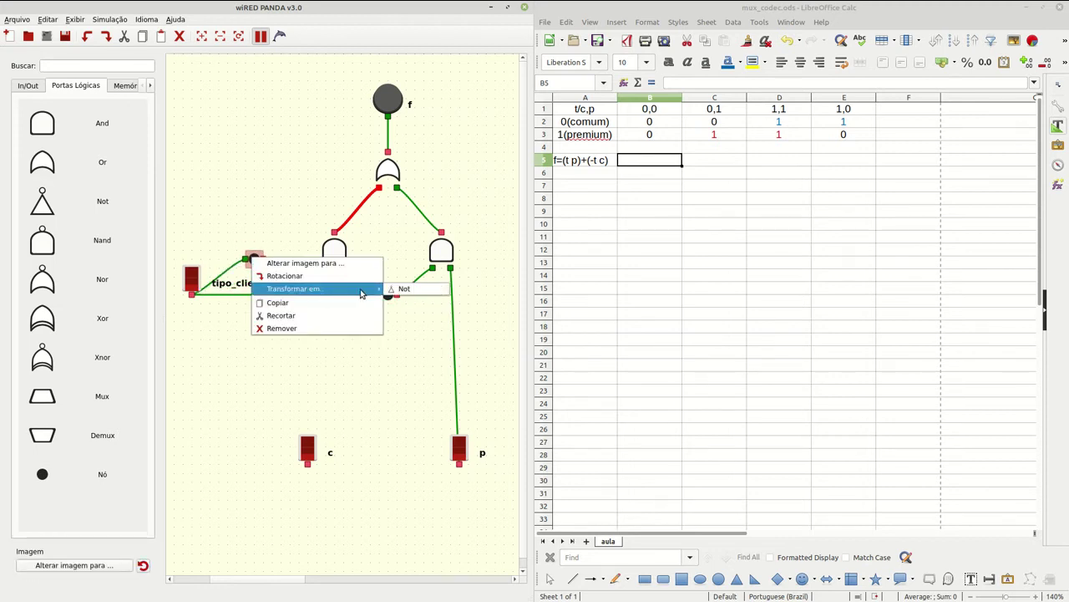
{"action": "left_click", "coordinate": [402, 288]}
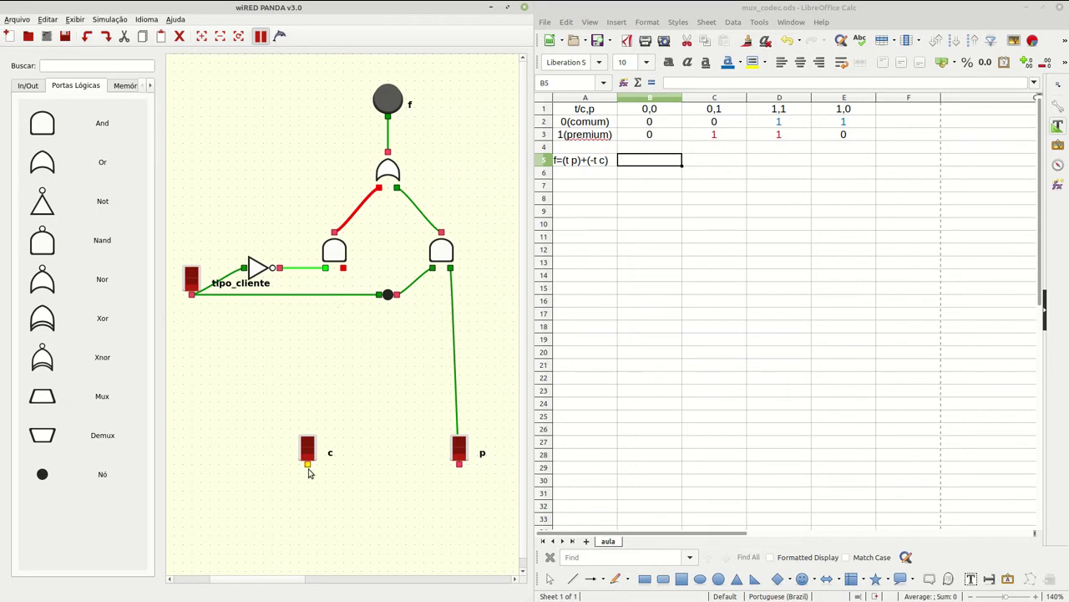
{"action": "left_click_drag", "start_coordinate": [307, 465], "coordinate": [343, 268]}
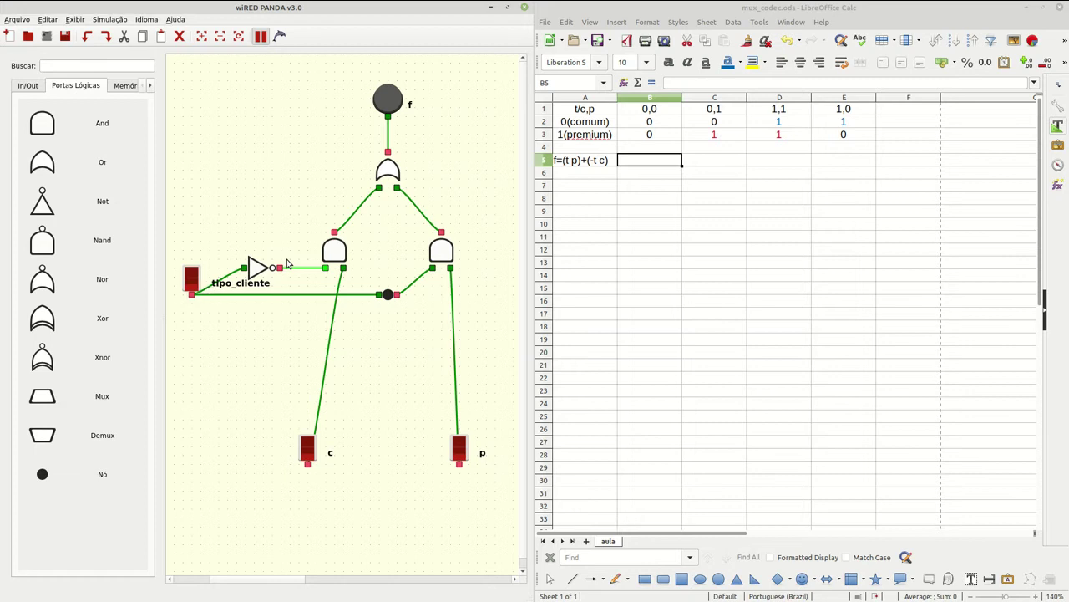
Test output f by toggling switch p on and off while c and tipo_cliente stay off.
{"action": "left_click", "coordinate": [459, 447]}
{"action": "left_click", "coordinate": [459, 447]}
{"action": "left_click", "coordinate": [459, 447]}
{"action": "left_click", "coordinate": [459, 447]}
{"action": "left_click", "coordinate": [459, 447]}
{"action": "left_click", "coordinate": [459, 447]}
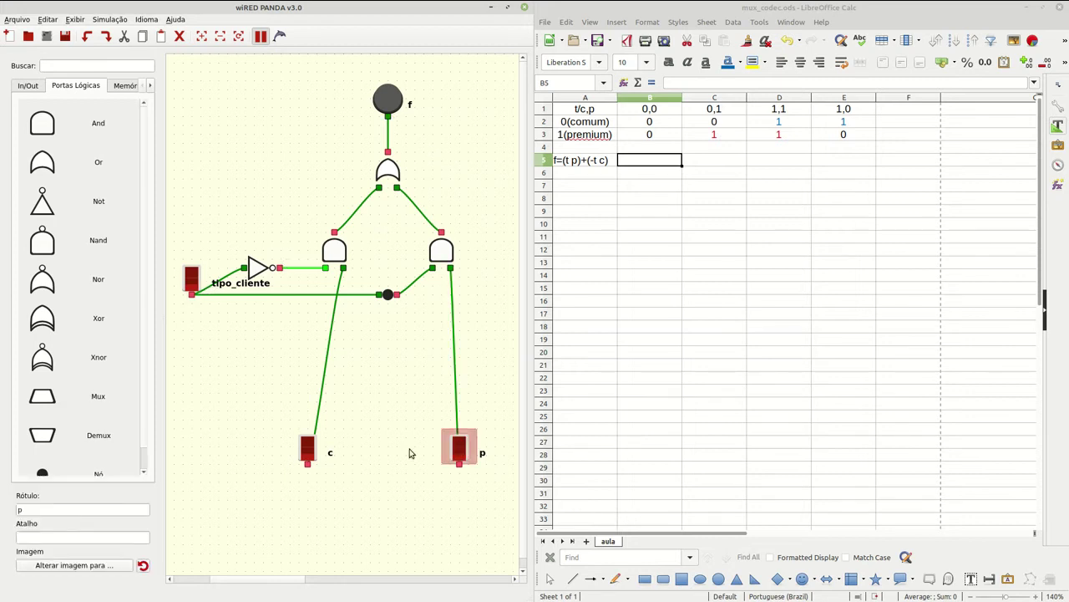
Align switch c below the left And gate's second input and test output f by toggling c on and off.
{"action": "left_click", "coordinate": [307, 447]}
{"action": "left_click_drag", "start_coordinate": [308, 447], "coordinate": [347, 445]}
{"action": "left_click", "coordinate": [346, 445]}
{"action": "left_click", "coordinate": [347, 445]}
{"action": "left_click", "coordinate": [347, 446]}
{"action": "left_click", "coordinate": [347, 445]}
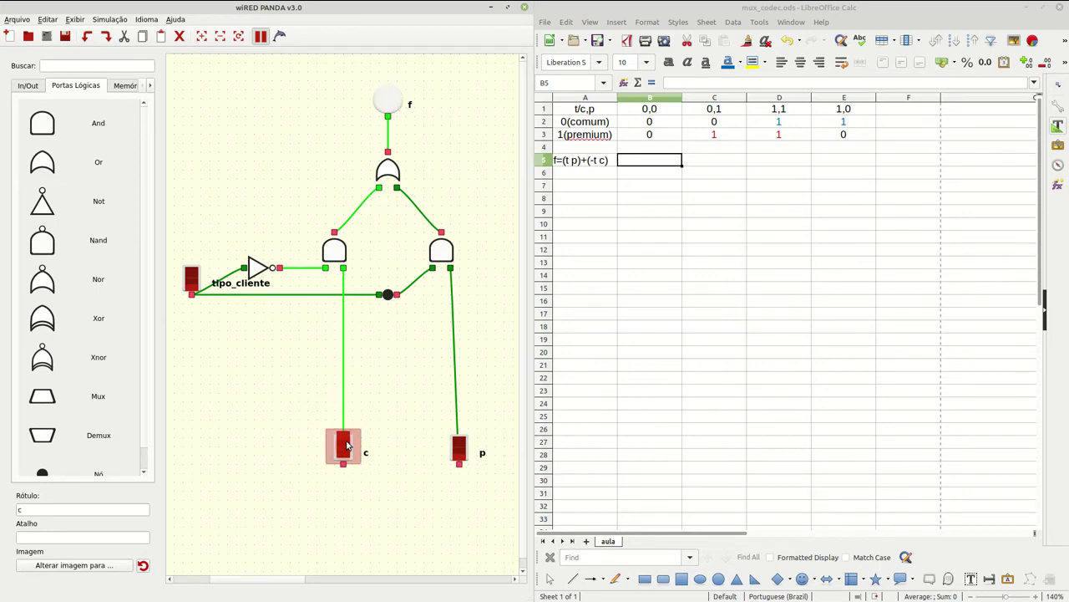
{"action": "left_click", "coordinate": [346, 445]}
Switch tipo_cliente on and test output f by toggling p and c, leaving both off.
{"action": "left_click", "coordinate": [191, 274]}
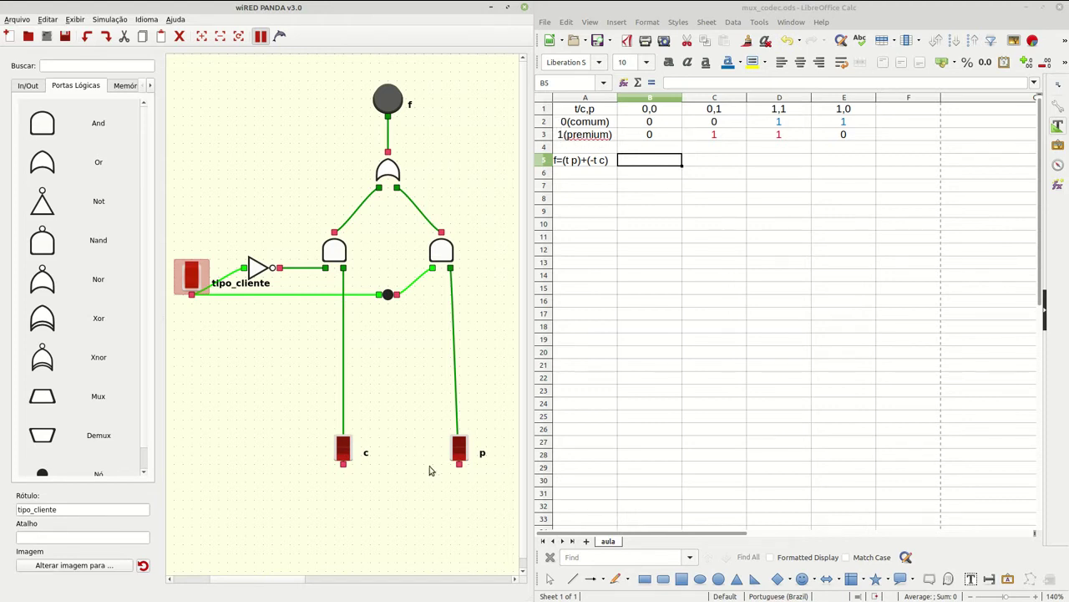
{"action": "left_click", "coordinate": [457, 450]}
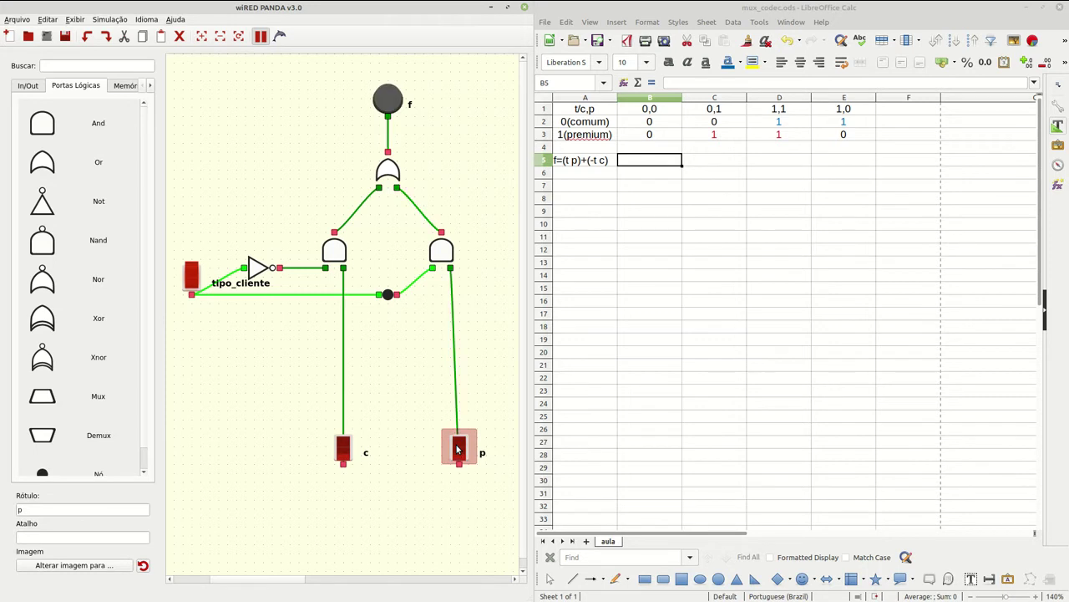
{"action": "left_click", "coordinate": [339, 451]}
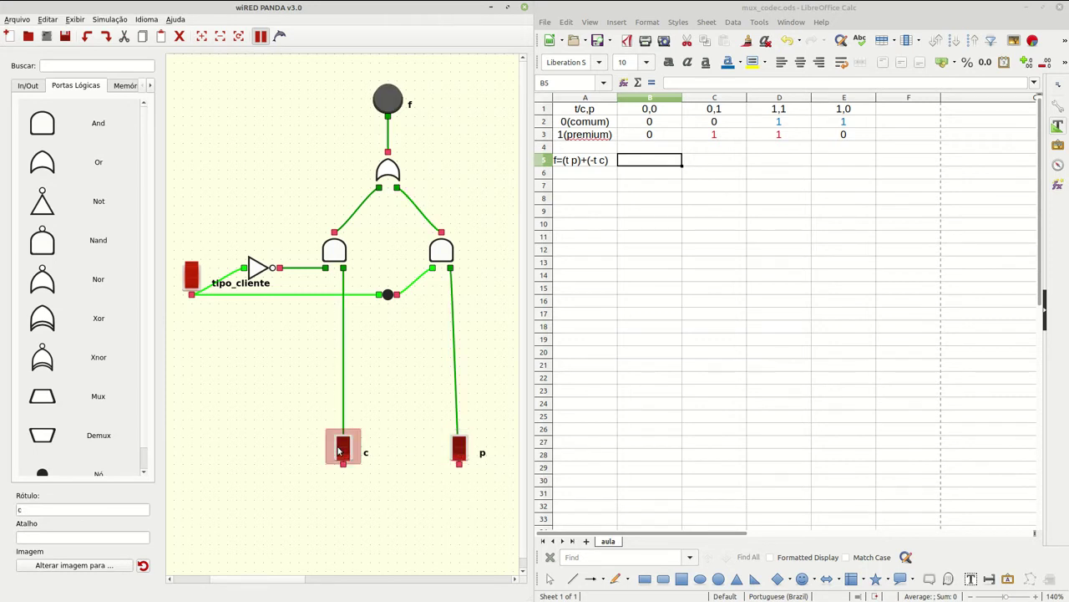
{"action": "left_click", "coordinate": [423, 361]}
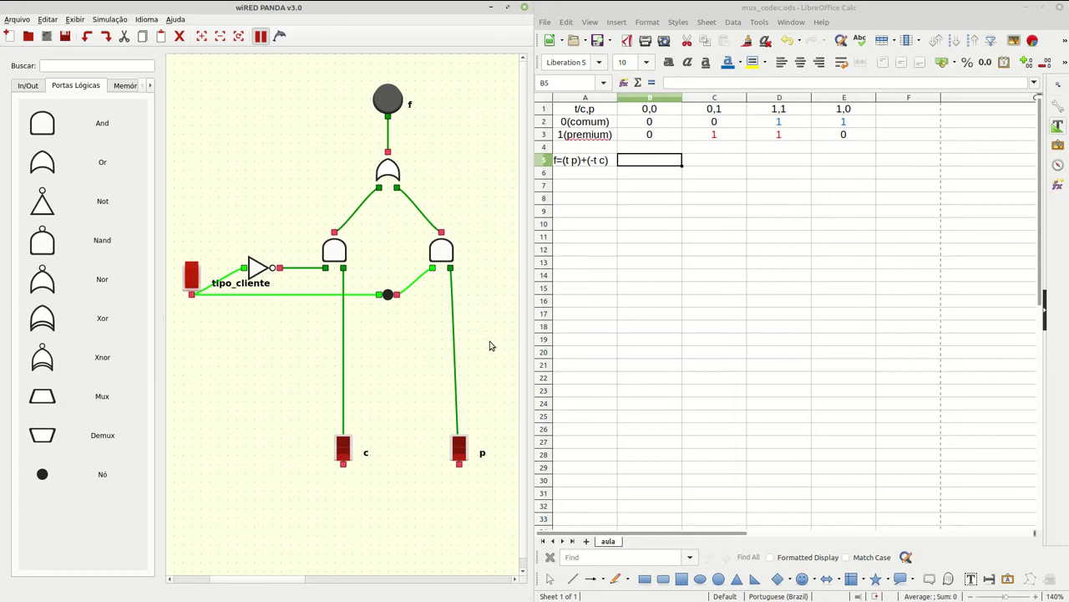
Maximize the circuit window and move switches c and p together straight up, closer to the And gates.
{"action": "key", "text": "super+Up"}
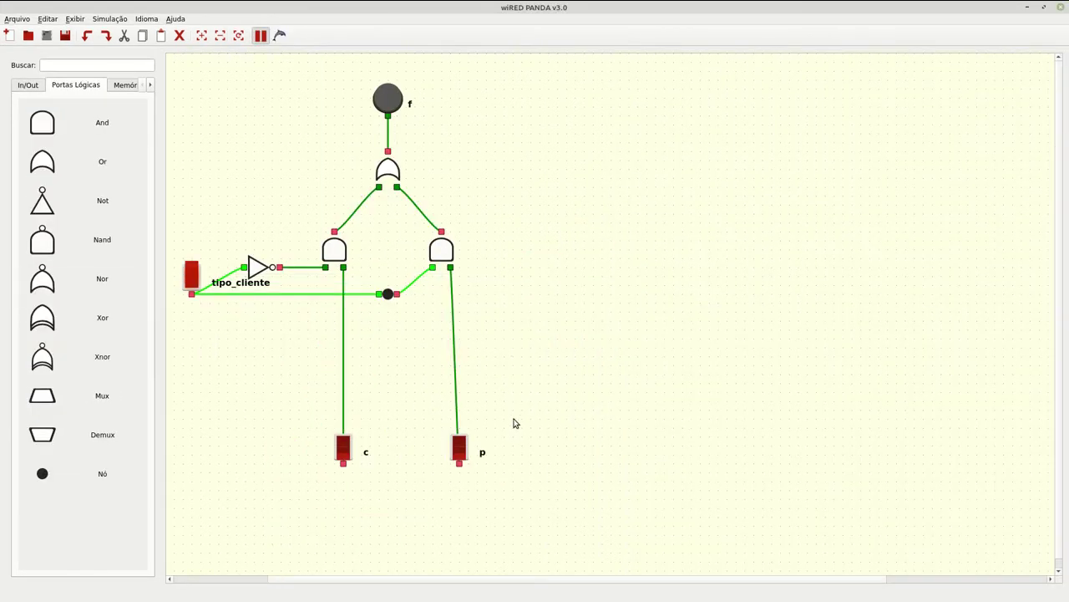
{"action": "left_click_drag", "start_coordinate": [513, 414], "coordinate": [245, 506]}
{"action": "left_click_drag", "start_coordinate": [473, 447], "coordinate": [470, 384]}
{"action": "left_click", "coordinate": [489, 401]}
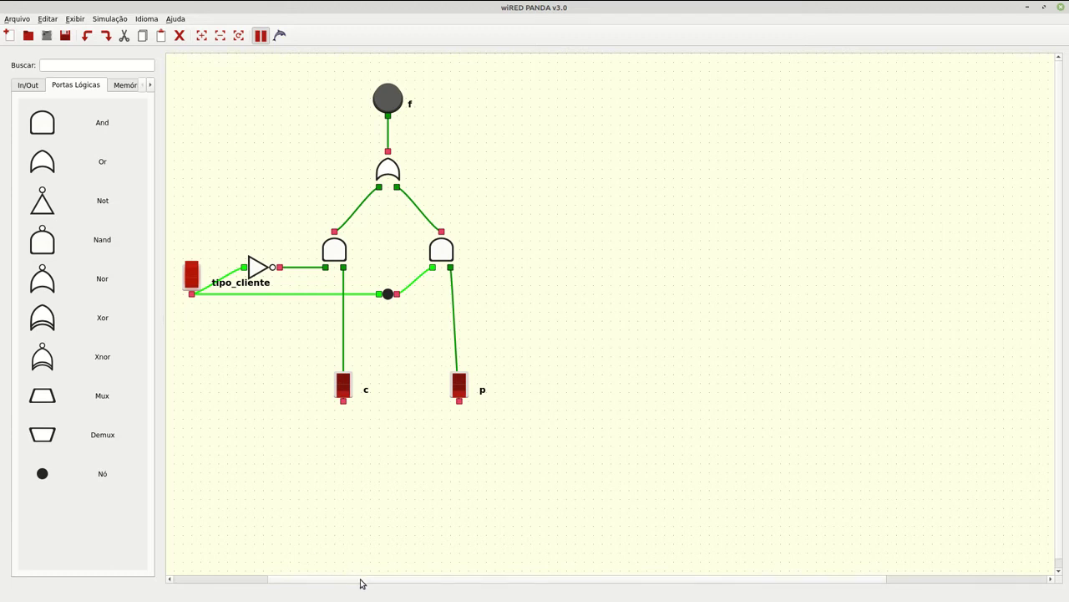
{"action": "left_click_drag", "start_coordinate": [362, 583], "coordinate": [317, 579]}
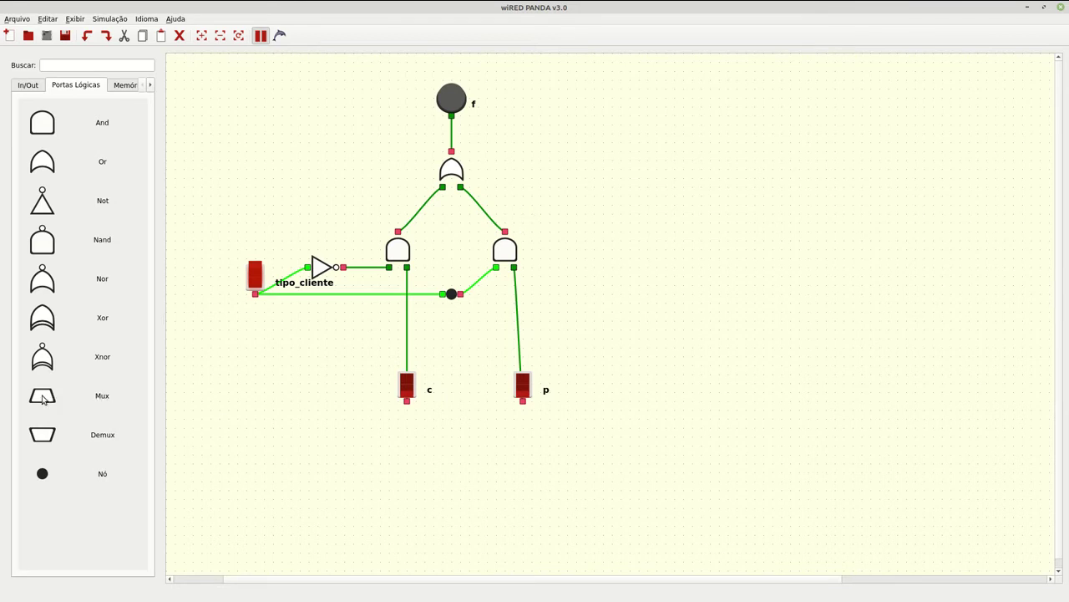
Place a ready-made Mux beside the gate circuit, rotated so its output faces up, for comparison, and delete it.
{"action": "left_click_drag", "start_coordinate": [43, 399], "coordinate": [639, 276]}
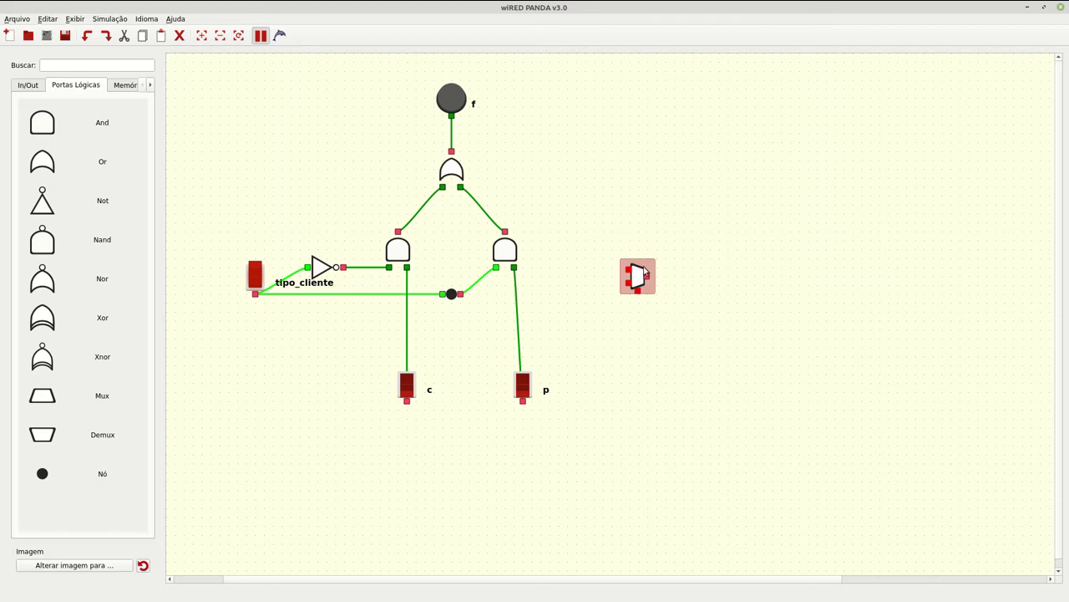
{"action": "key", "text": "ctrl+r"}
{"action": "key", "text": "ctrl+r"}
{"action": "key", "text": "ctrl+r"}
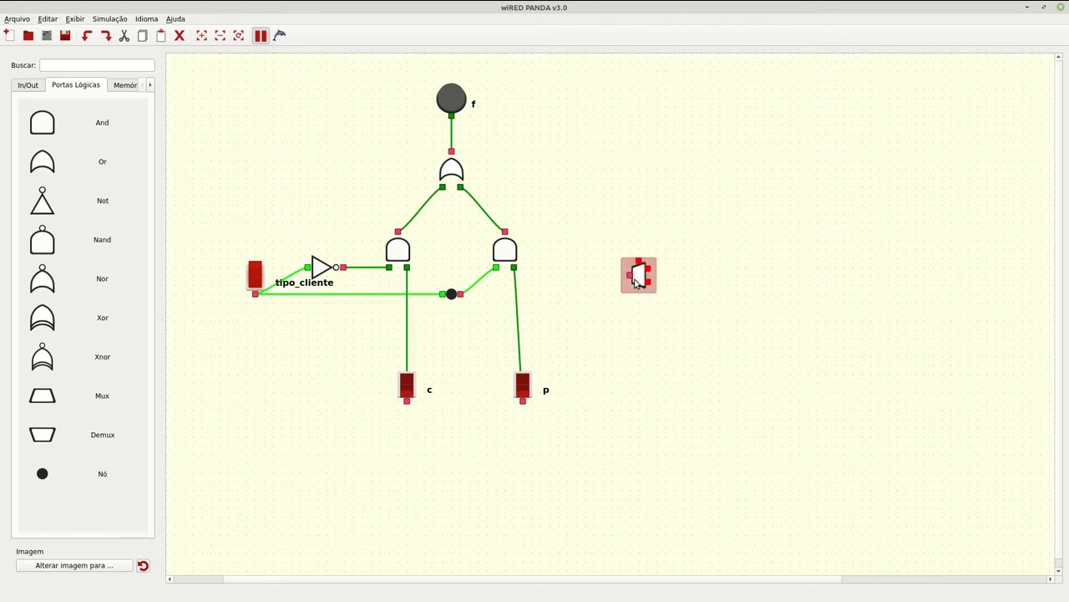
{"action": "left_click", "coordinate": [627, 349]}
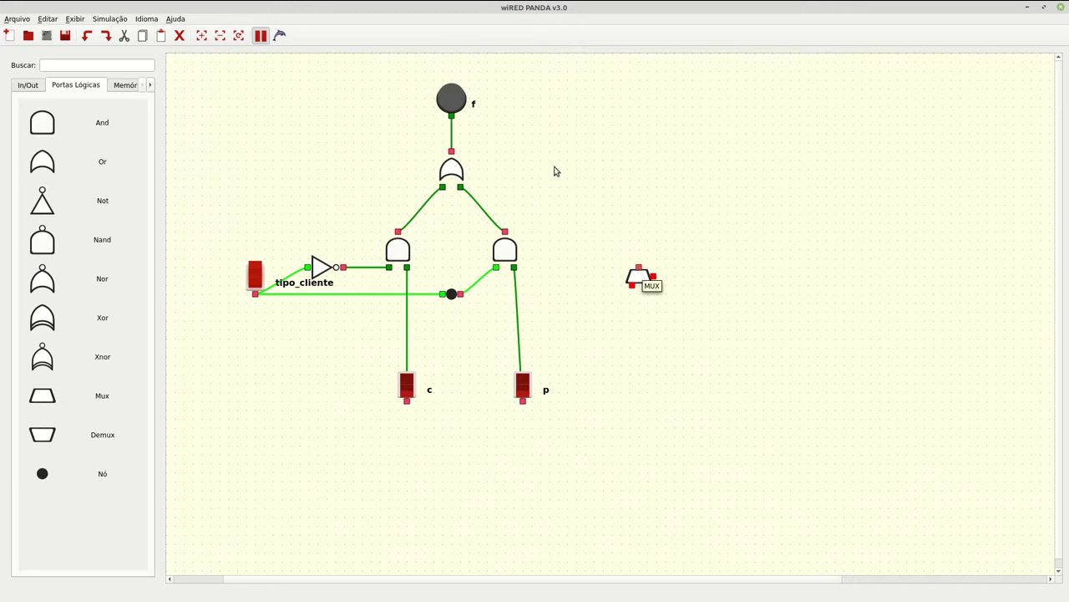
{"action": "left_click_drag", "start_coordinate": [562, 155], "coordinate": [294, 326]}
{"action": "left_click", "coordinate": [640, 277]}
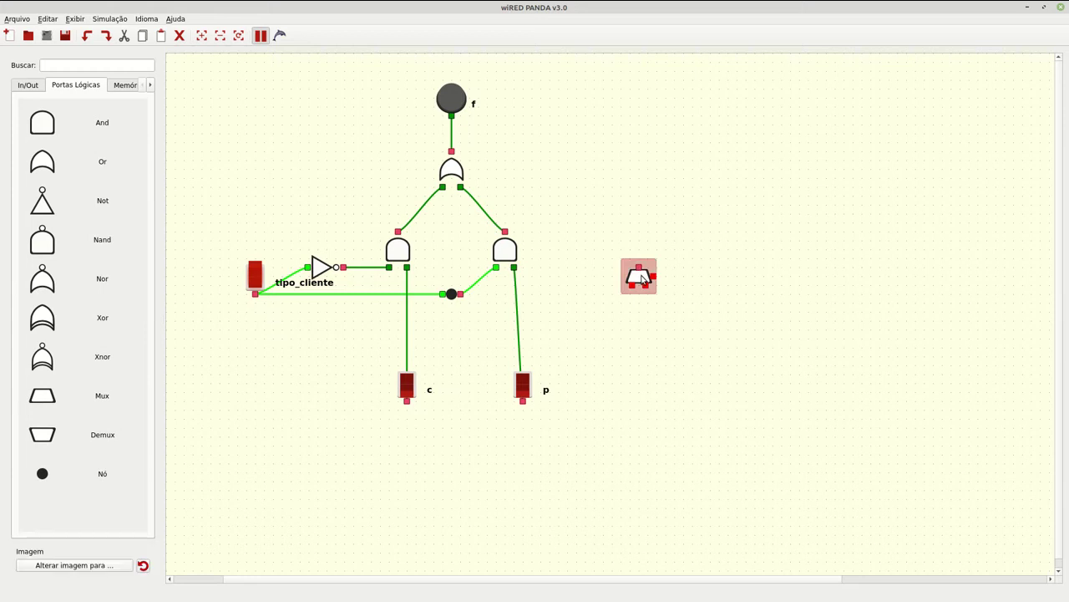
{"action": "key", "text": "Delete"}
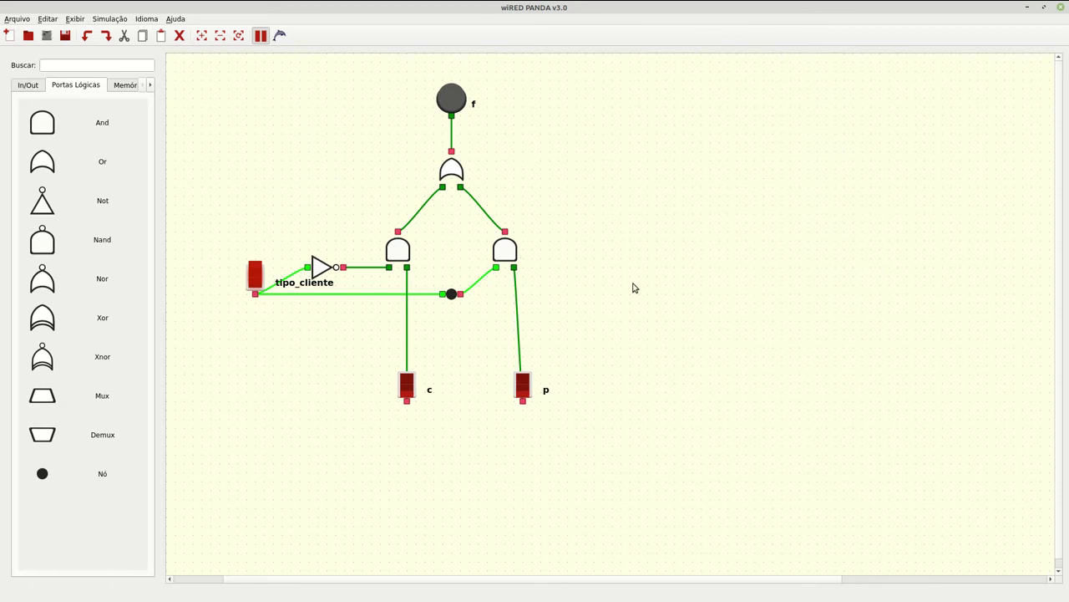
Save the gate circuit as mux in the Aula_08 folder under circuitos.
{"action": "key", "text": "ctrl+s"}
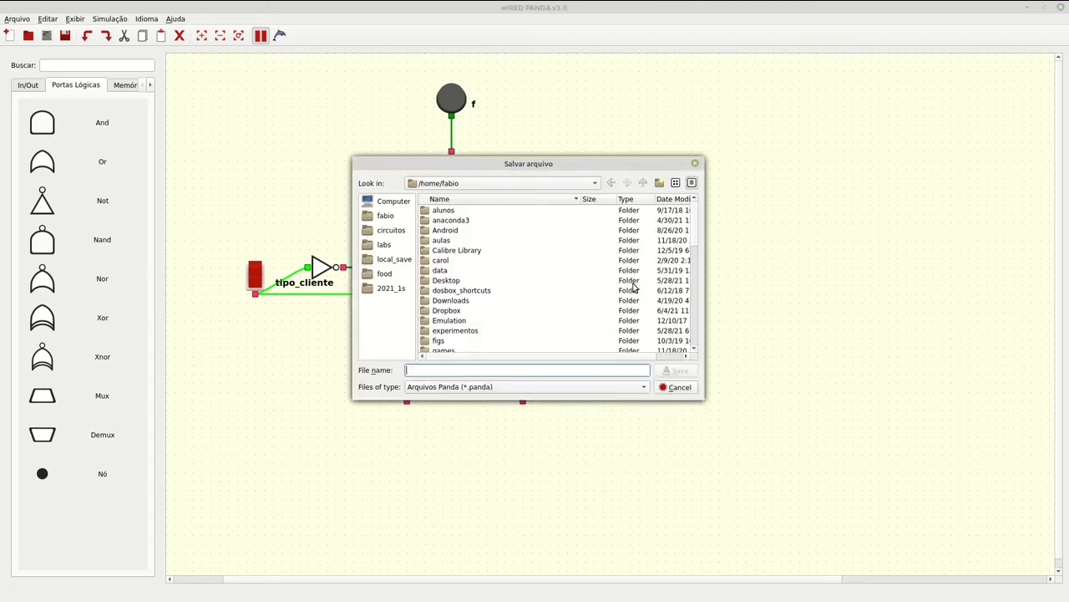
{"action": "left_click", "coordinate": [391, 231]}
{"action": "double_click", "coordinate": [455, 242]}
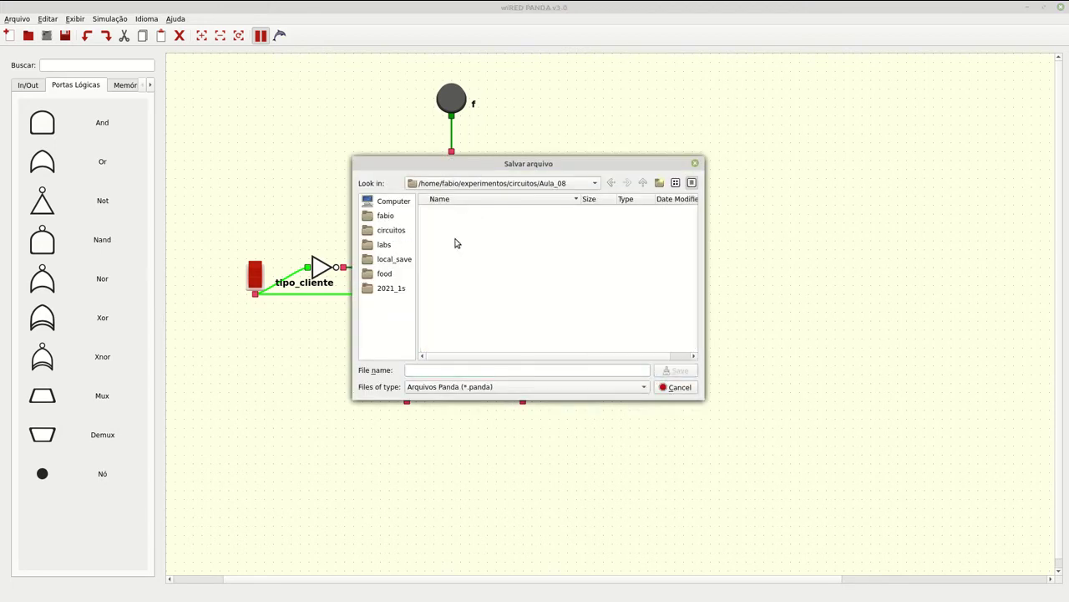
{"action": "left_click", "coordinate": [506, 370]}
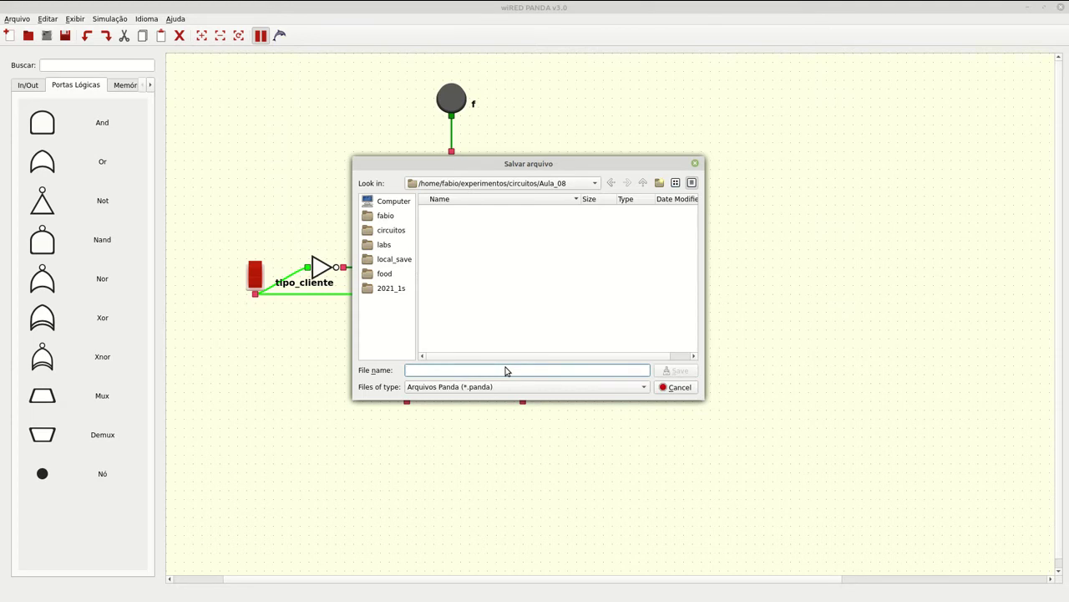
{"action": "type", "text": "mux"}
{"action": "key", "text": "Return"}
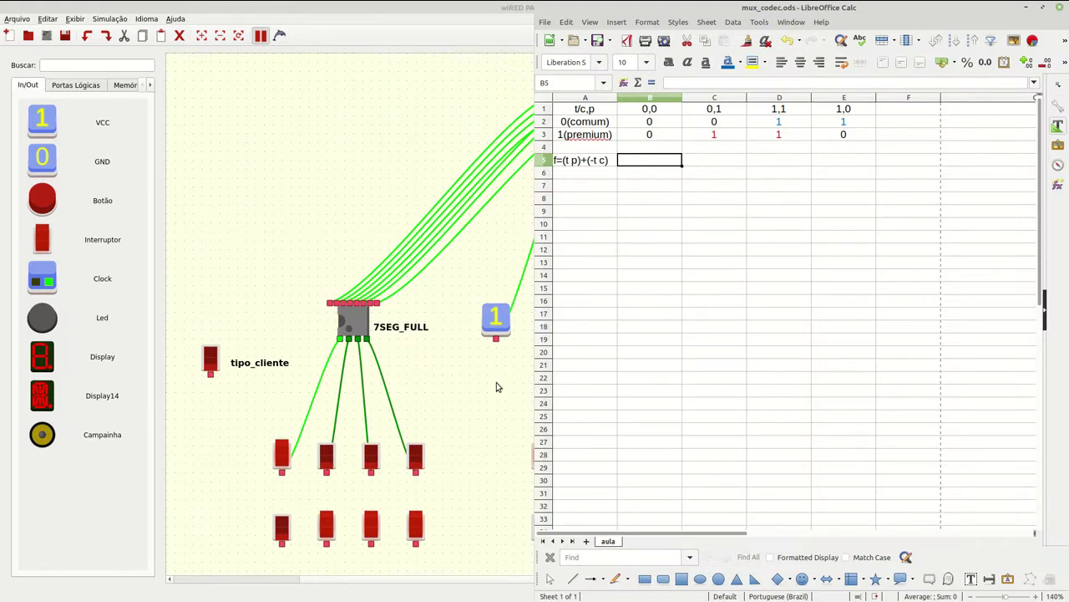
Switch to the price display circuit and load mux.panda from the Aula_08 folder as an integrated circuit.
{"action": "left_click", "coordinate": [497, 387]}
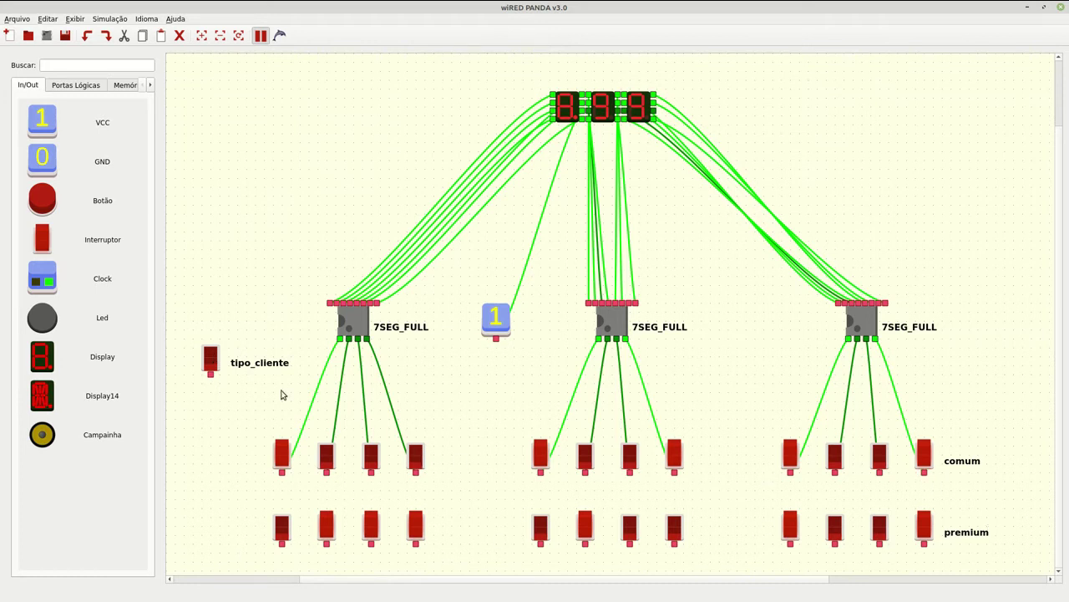
{"action": "left_click", "coordinate": [149, 85]}
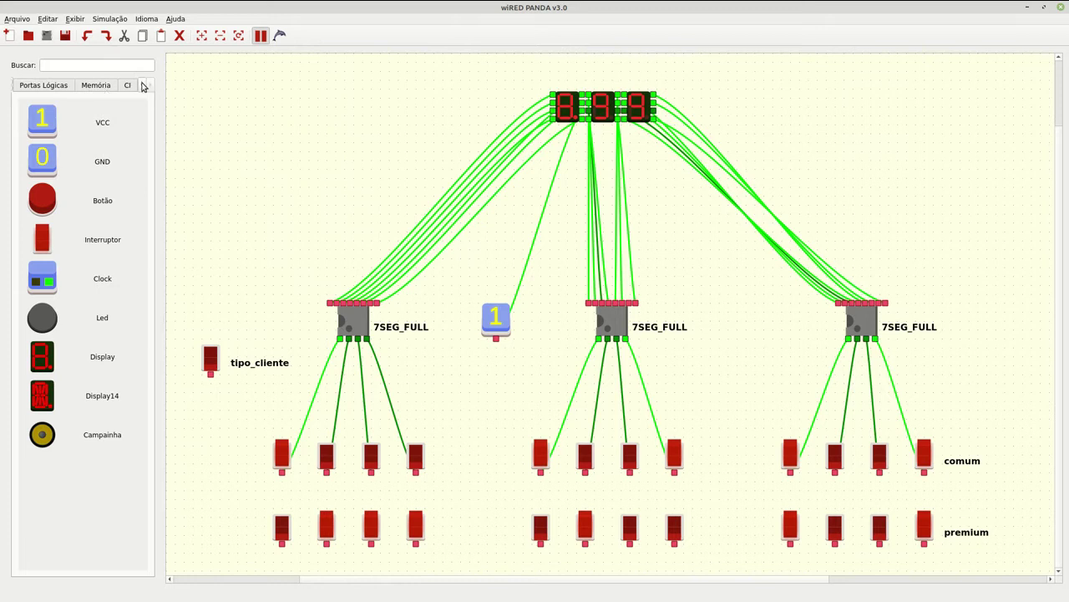
{"action": "left_click", "coordinate": [132, 85]}
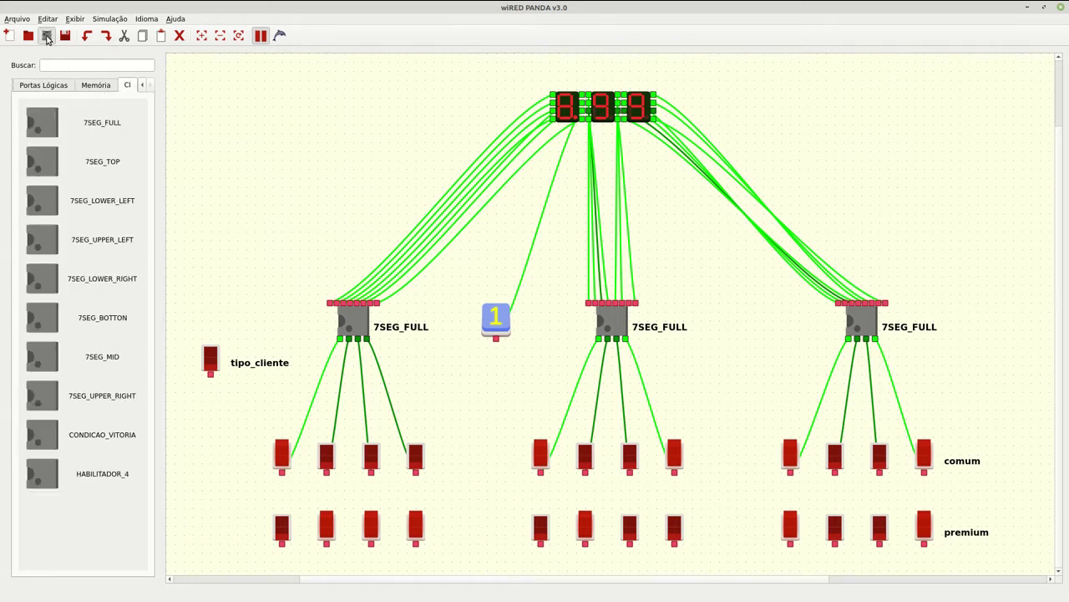
{"action": "left_click", "coordinate": [47, 35]}
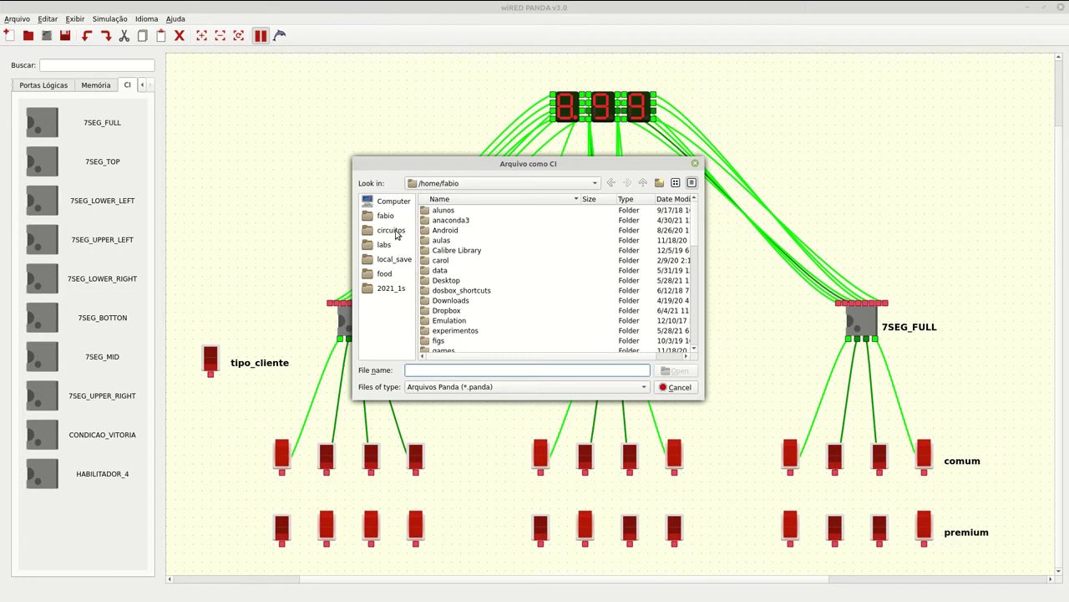
{"action": "left_click", "coordinate": [396, 235]}
{"action": "double_click", "coordinate": [458, 240]}
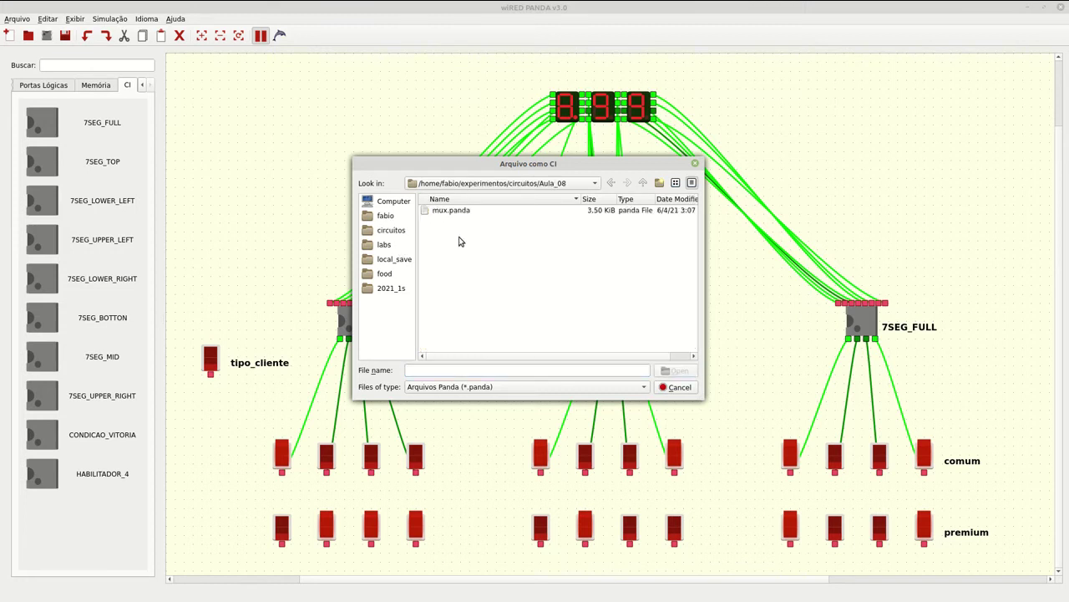
{"action": "double_click", "coordinate": [465, 212]}
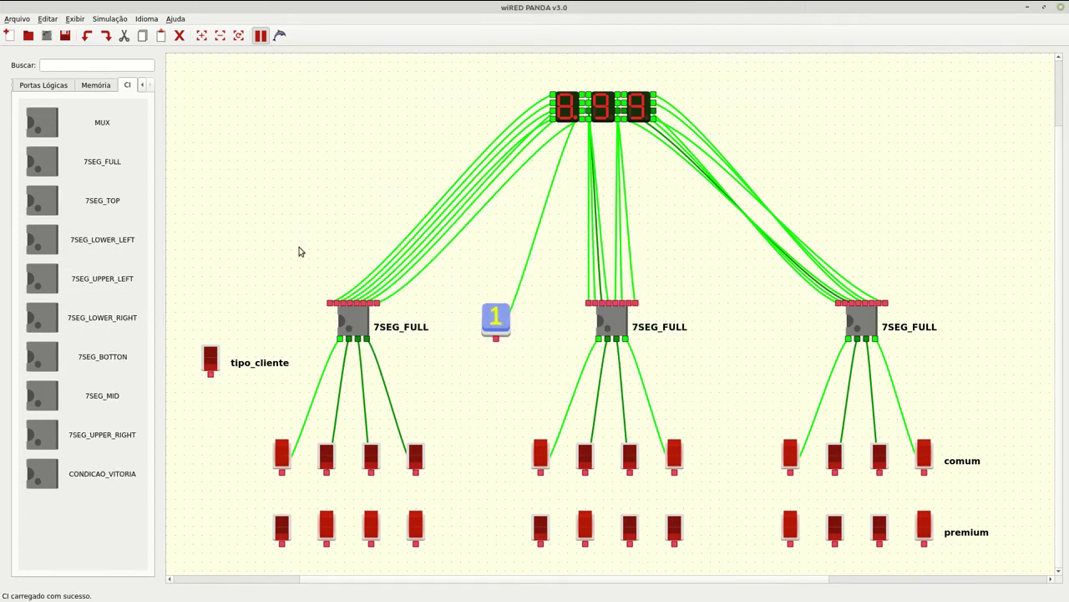
Place a MUX chip below and right of the first 7SEG_FULL, rotated so its output faces up.
{"action": "left_click_drag", "start_coordinate": [46, 125], "coordinate": [429, 434]}
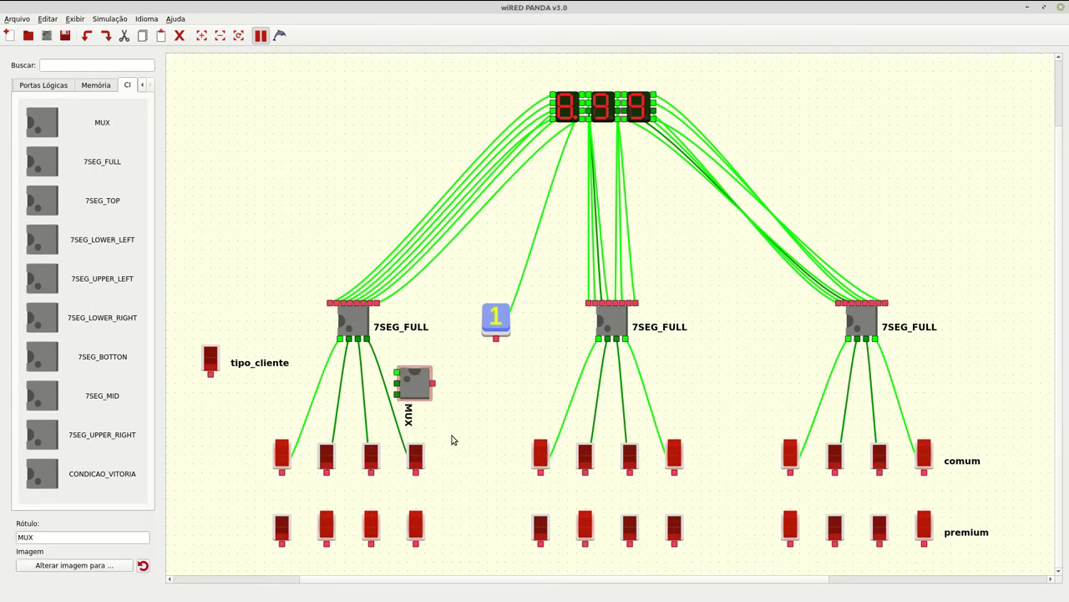
{"action": "key", "text": "ctrl+r"}
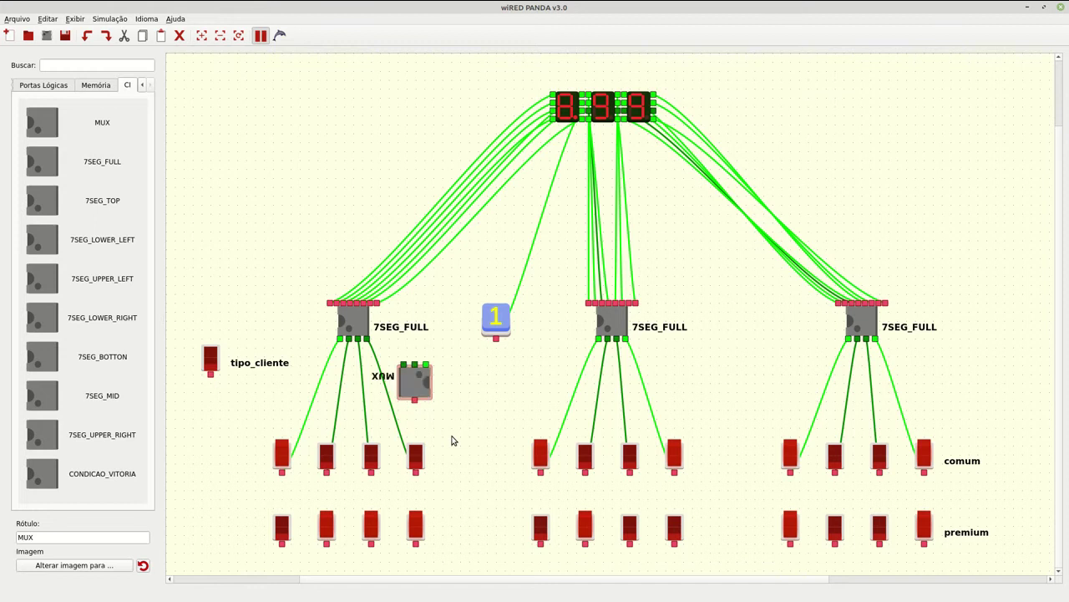
{"action": "key", "text": "ctrl+r"}
{"action": "key", "text": "ctrl+r"}
{"action": "left_click_drag", "start_coordinate": [424, 389], "coordinate": [441, 388]}
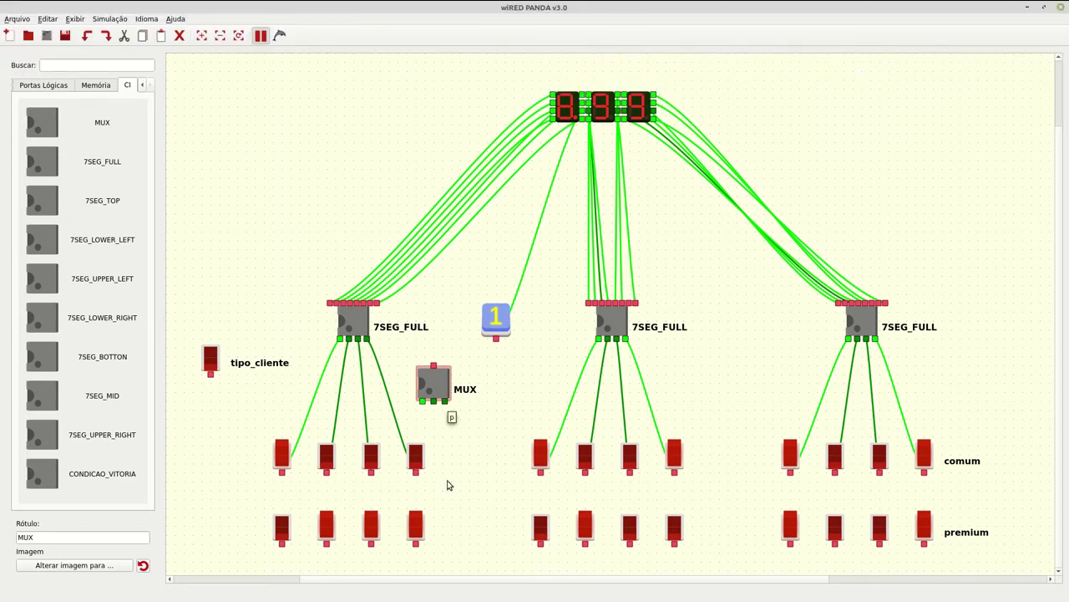
Wire the first digit's last premium and comum switches to MUX inputs p and c, and tipo_cliente, moved slightly down, to the remaining input.
{"action": "left_click_drag", "start_coordinate": [416, 544], "coordinate": [446, 402]}
{"action": "left_click", "coordinate": [444, 432]}
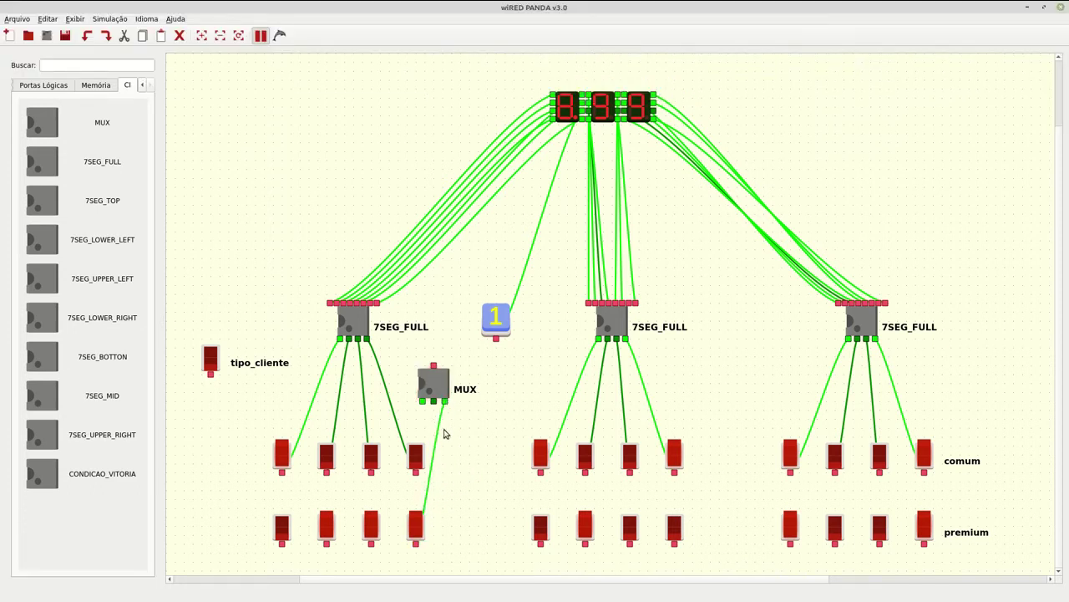
{"action": "left_click_drag", "start_coordinate": [417, 472], "coordinate": [434, 406]}
{"action": "left_click_drag", "start_coordinate": [423, 402], "coordinate": [213, 407]}
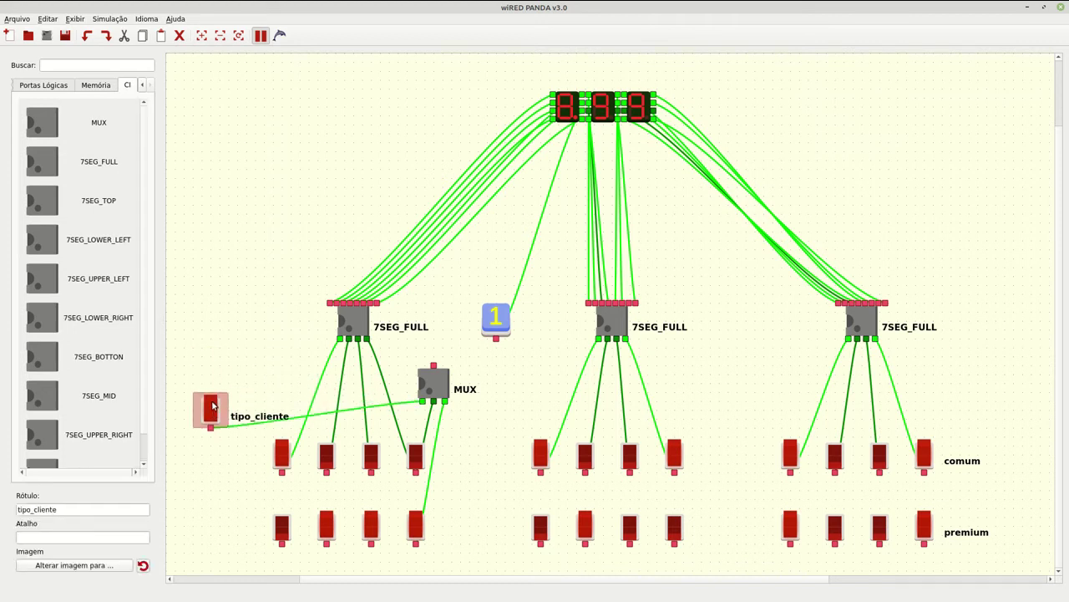
Switch tipo_cliente off, delete the last comum switch's wire to the first 7SEG_FULL, and connect the MUX output to that input instead.
{"action": "left_click", "coordinate": [213, 407]}
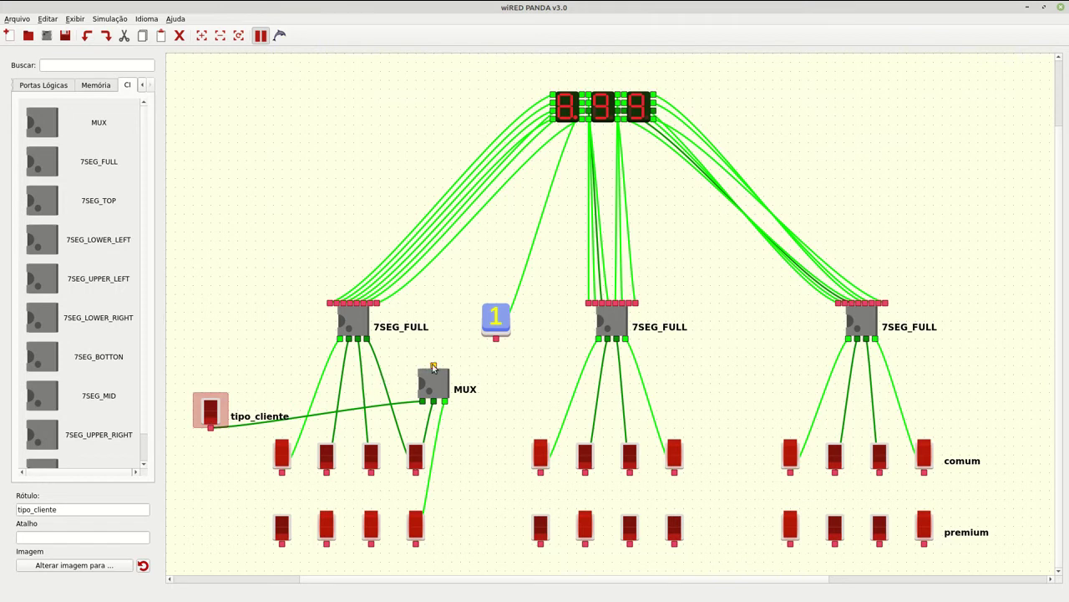
{"action": "left_click", "coordinate": [387, 391]}
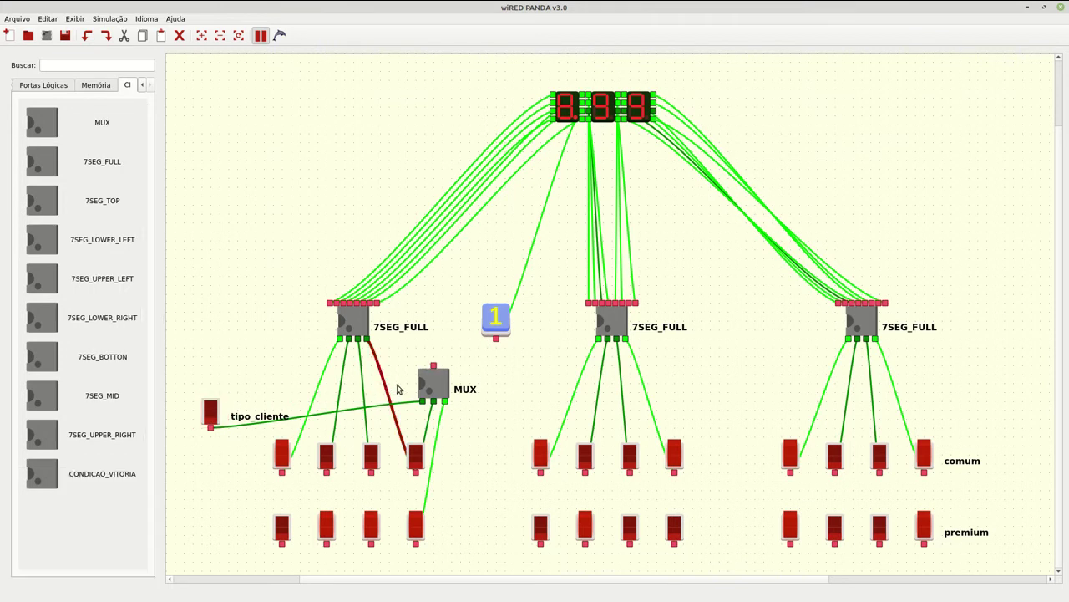
{"action": "key", "text": "Delete"}
{"action": "left_click_drag", "start_coordinate": [432, 366], "coordinate": [365, 350]}
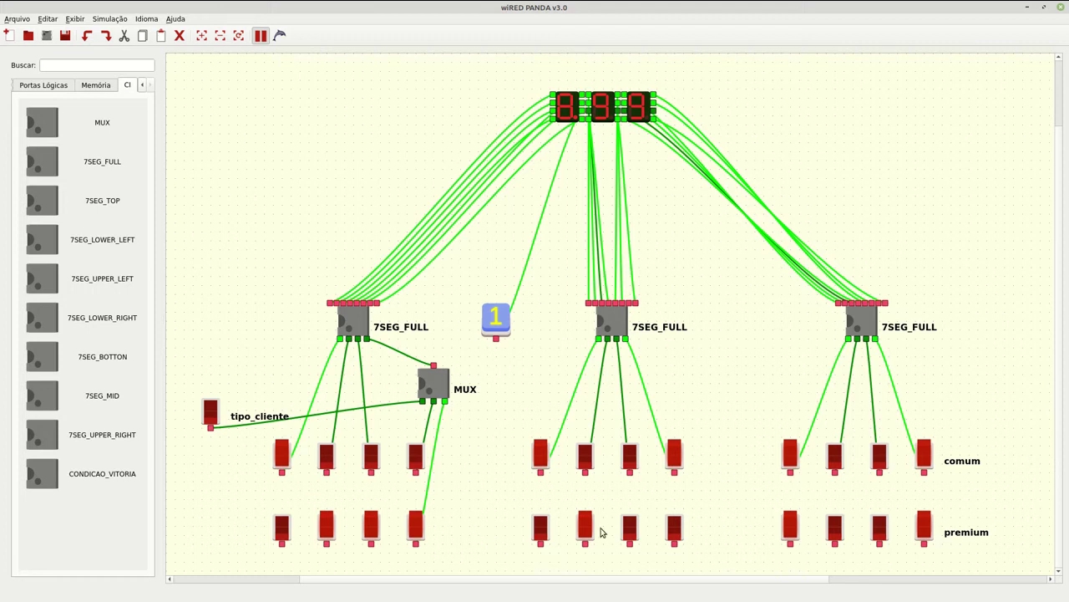
Test the single MUX by toggling tipo_cliente on and off while watching the first display digit.
{"action": "left_click", "coordinate": [211, 411]}
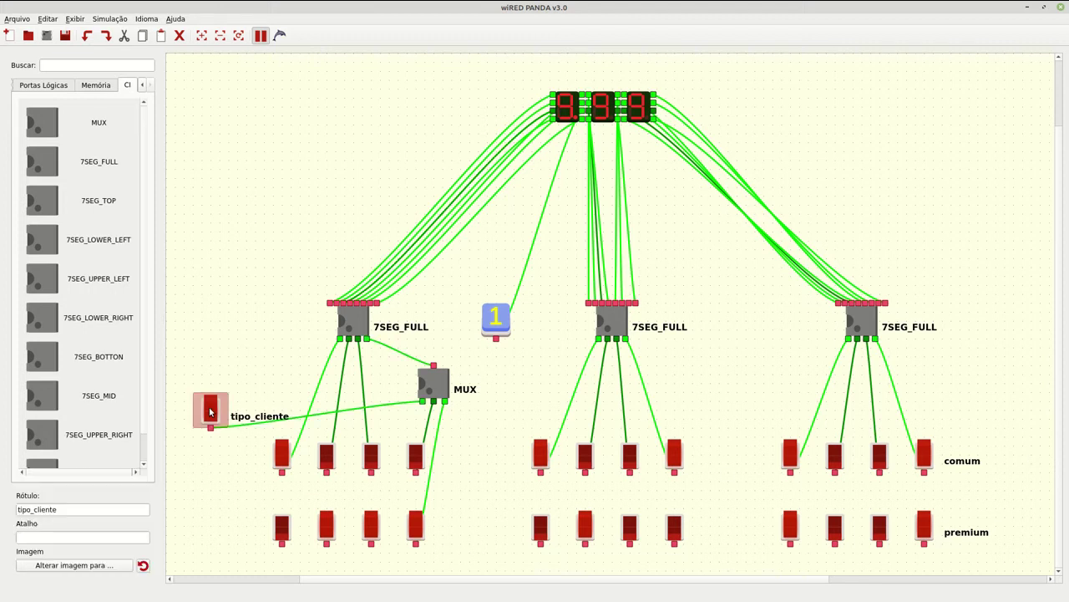
{"action": "left_click", "coordinate": [211, 411]}
{"action": "left_click", "coordinate": [211, 411]}
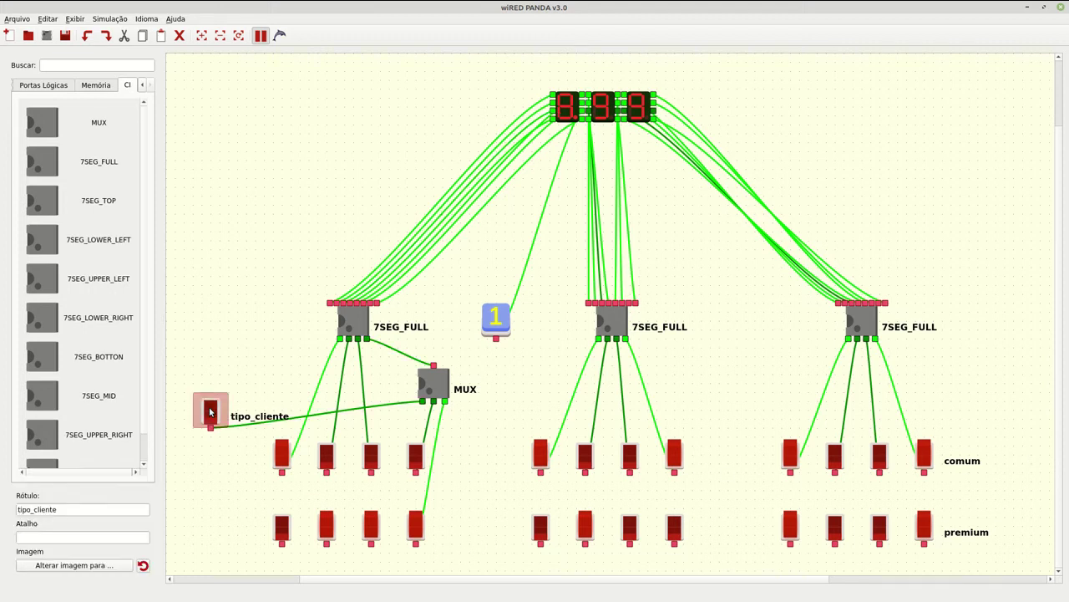
{"action": "left_click", "coordinate": [211, 411]}
{"action": "left_click", "coordinate": [210, 411]}
{"action": "left_click", "coordinate": [434, 392]}
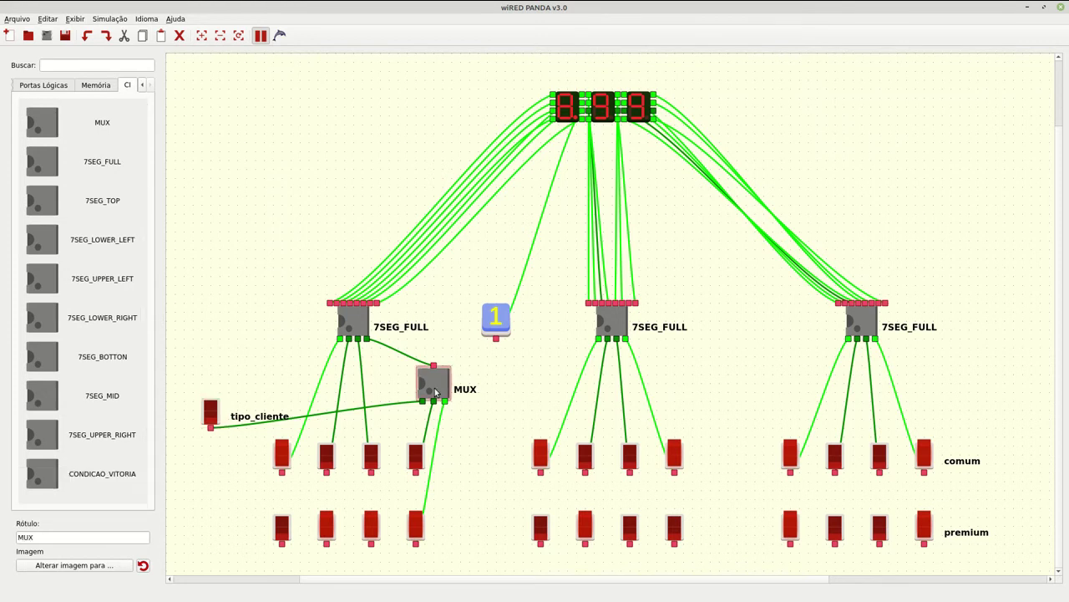
{"action": "left_click", "coordinate": [351, 393]}
{"action": "key", "text": "ctrl+v"}
{"action": "left_click_drag", "start_coordinate": [368, 384], "coordinate": [328, 389]}
{"action": "key", "text": "ctrl+v"}
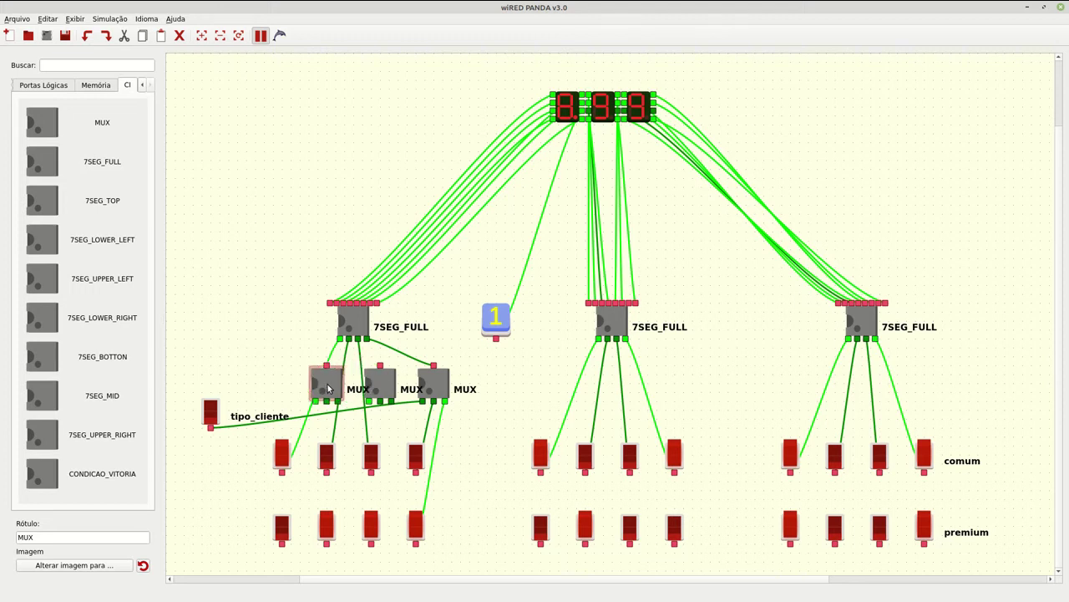
{"action": "left_click", "coordinate": [275, 377]}
{"action": "key", "text": "ctrl+v"}
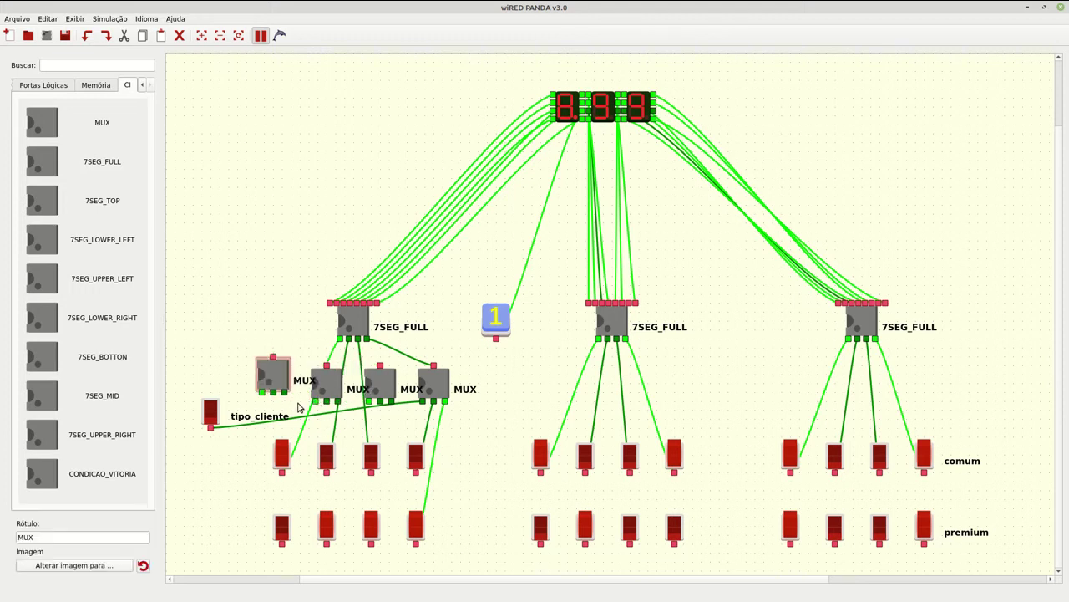
{"action": "left_click_drag", "start_coordinate": [276, 386], "coordinate": [270, 385]}
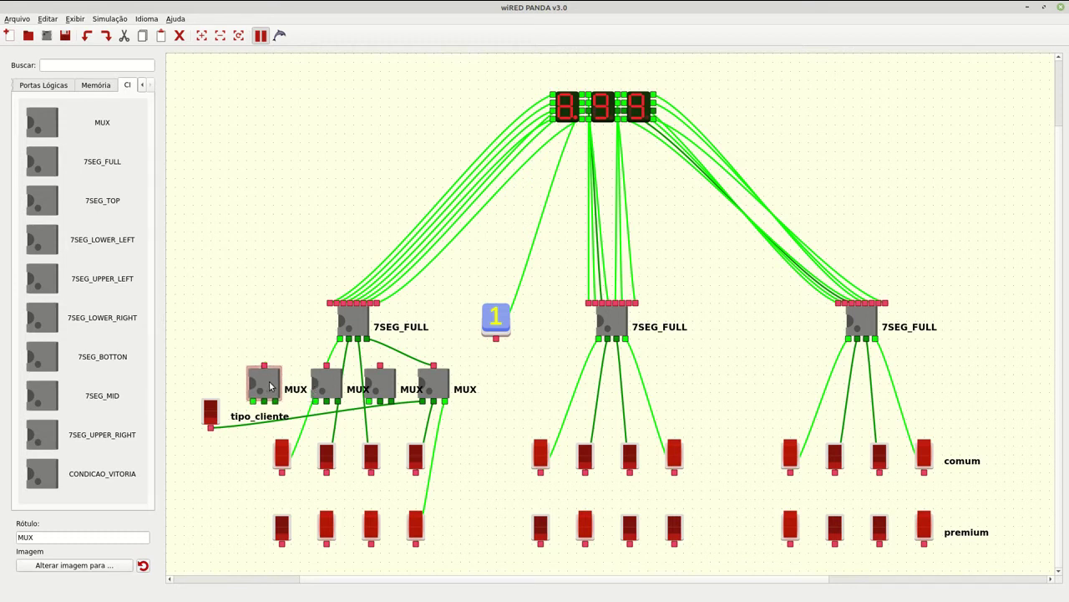
{"action": "left_click_drag", "start_coordinate": [438, 393], "coordinate": [445, 393]}
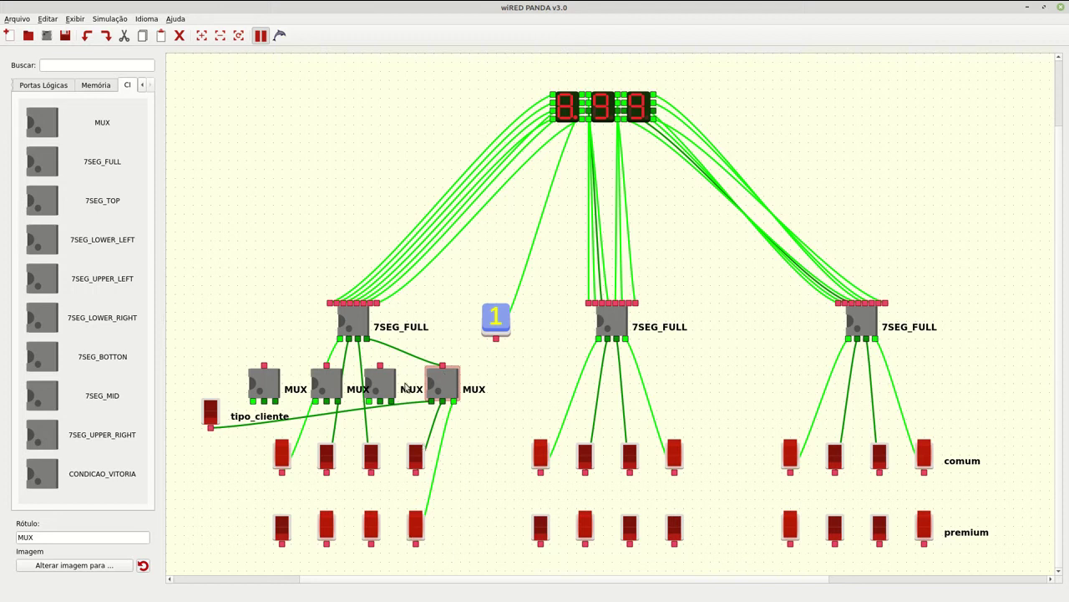
Delete the three unwired MUX copies, the first 7SEG_FULL's three direct switch wires, and its first three comum and premium switch pairs.
{"action": "left_click_drag", "start_coordinate": [407, 387], "coordinate": [239, 398]}
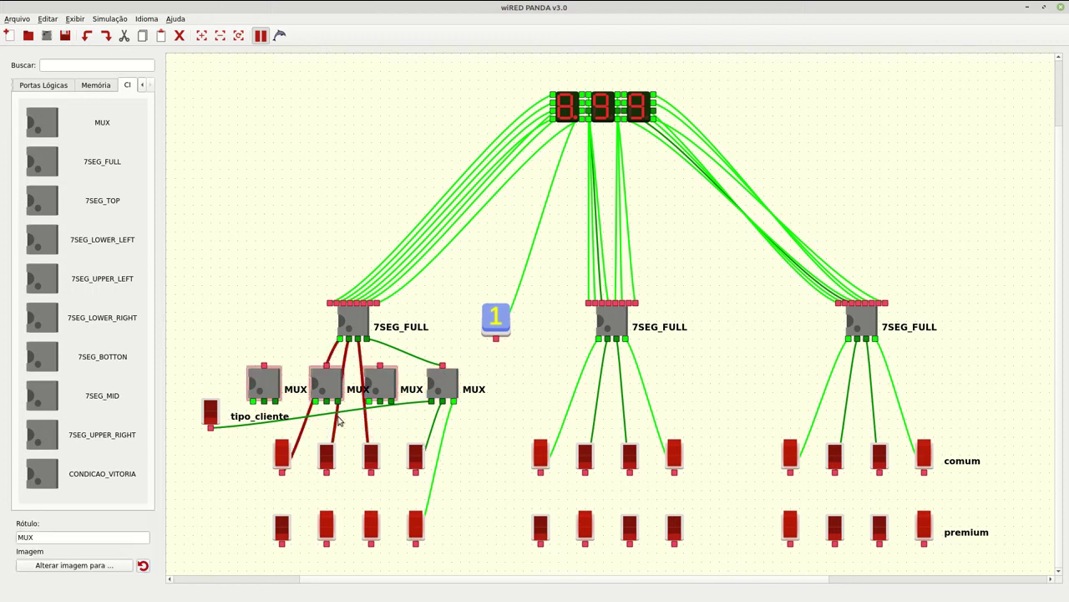
{"action": "key", "text": "Delete"}
{"action": "left_click_drag", "start_coordinate": [251, 458], "coordinate": [384, 561]}
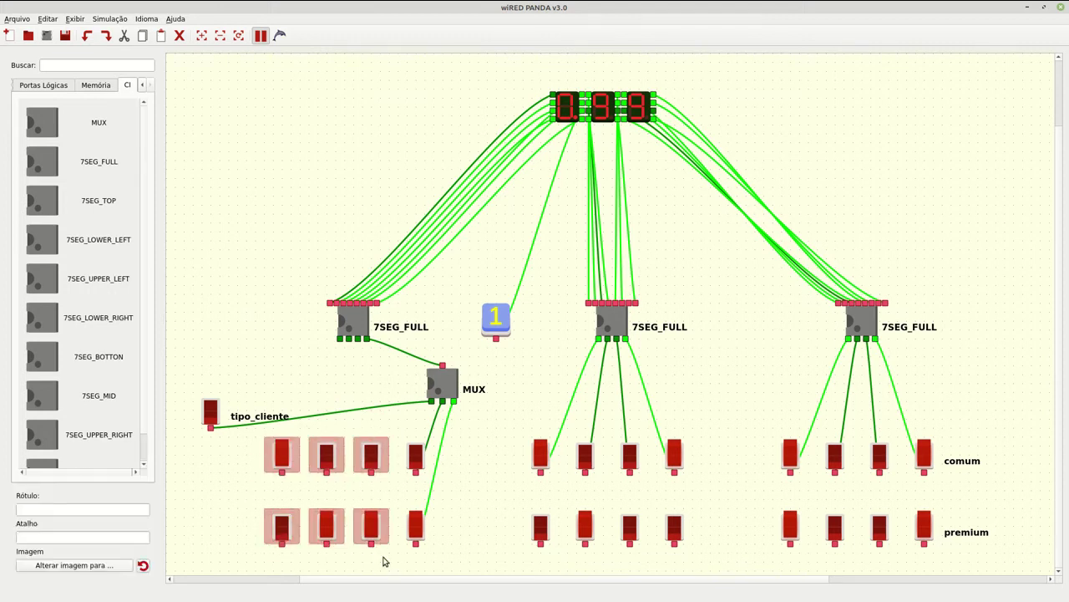
{"action": "key", "text": "Delete"}
Copy the MUX together with its comum and premium switches and place the copy level with and just left of the original.
{"action": "left_click_drag", "start_coordinate": [442, 389], "coordinate": [399, 544]}
{"action": "key", "text": "ctrl+c"}
{"action": "left_click", "coordinate": [305, 511]}
{"action": "key", "text": "ctrl+v"}
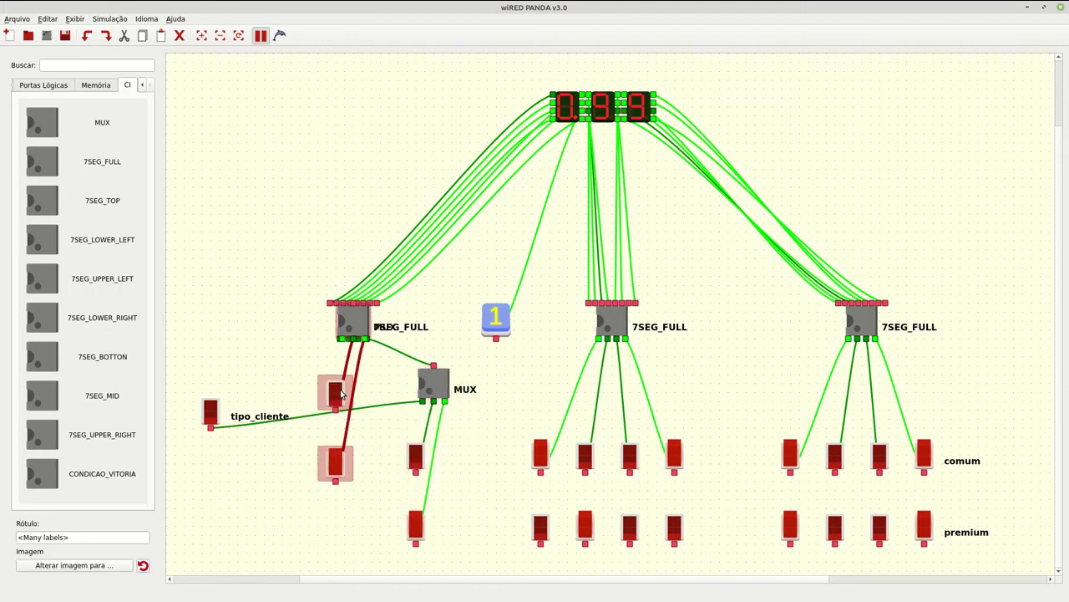
{"action": "left_click_drag", "start_coordinate": [337, 389], "coordinate": [352, 457]}
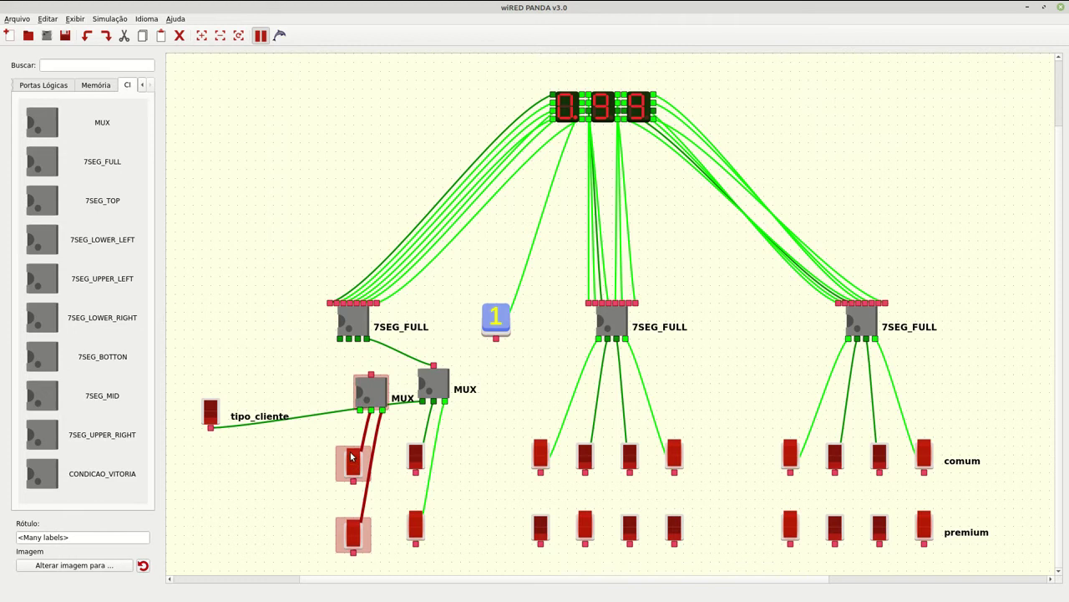
{"action": "left_click_drag", "start_coordinate": [378, 394], "coordinate": [380, 385]}
{"action": "left_click", "coordinate": [380, 385]}
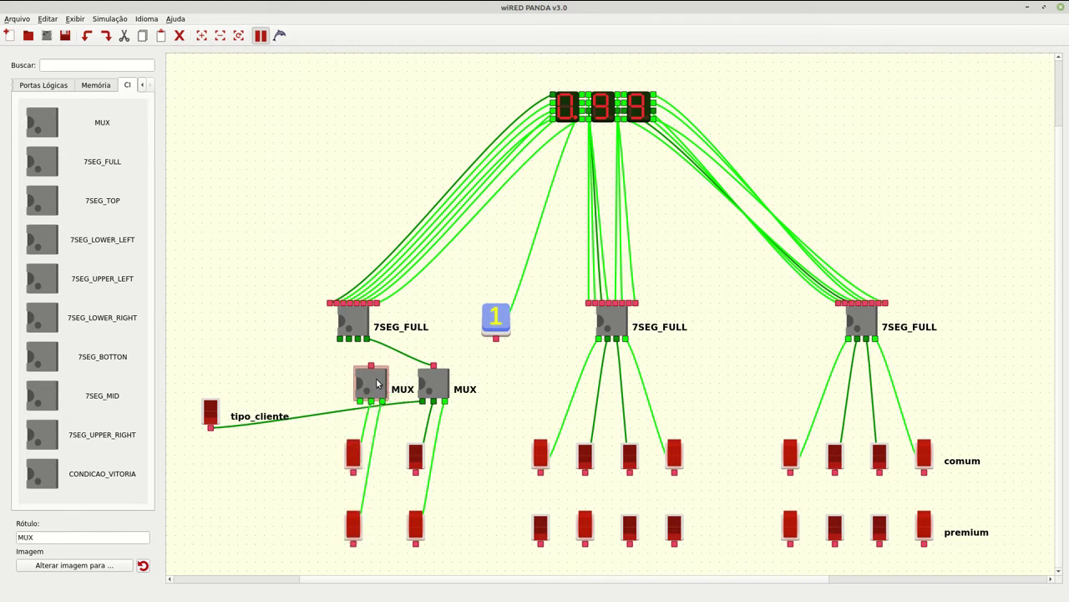
Add two more copies of the MUX with its switch pair, aligned to the left to make a row of four.
{"action": "left_click", "coordinate": [269, 378]}
{"action": "key", "text": "ctrl+v"}
{"action": "left_click_drag", "start_coordinate": [271, 294], "coordinate": [316, 373]}
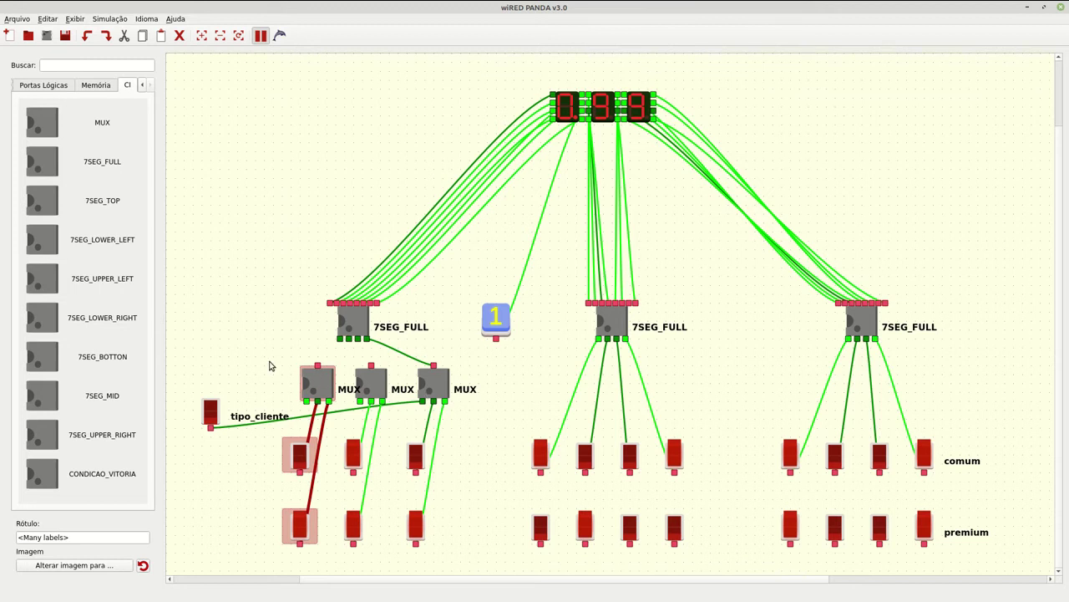
{"action": "left_click", "coordinate": [267, 363]}
{"action": "key", "text": "ctrl+v"}
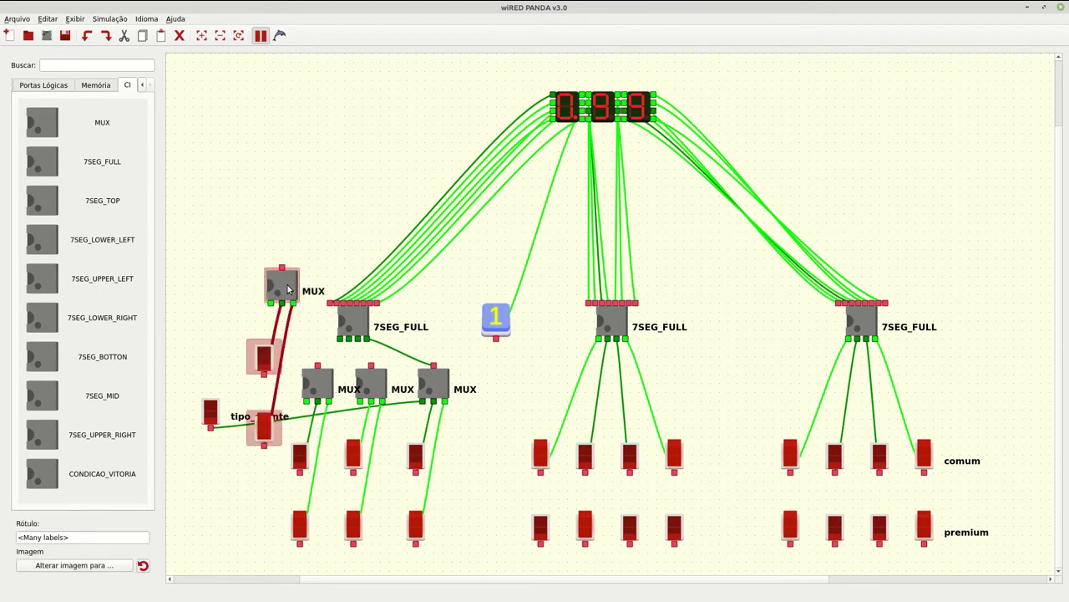
{"action": "left_click_drag", "start_coordinate": [289, 289], "coordinate": [264, 385]}
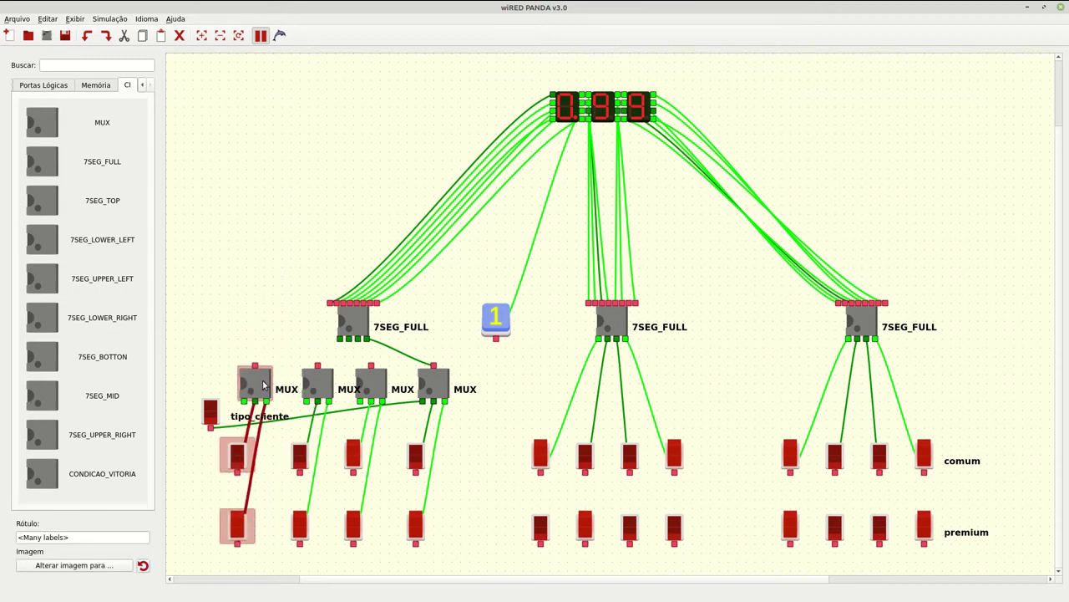
Move tipo_cliente left, wire it to the first MUX's selector input, and branch its line through a node to the second MUX.
{"action": "left_click_drag", "start_coordinate": [211, 411], "coordinate": [189, 416]}
{"action": "left_click", "coordinate": [246, 407]}
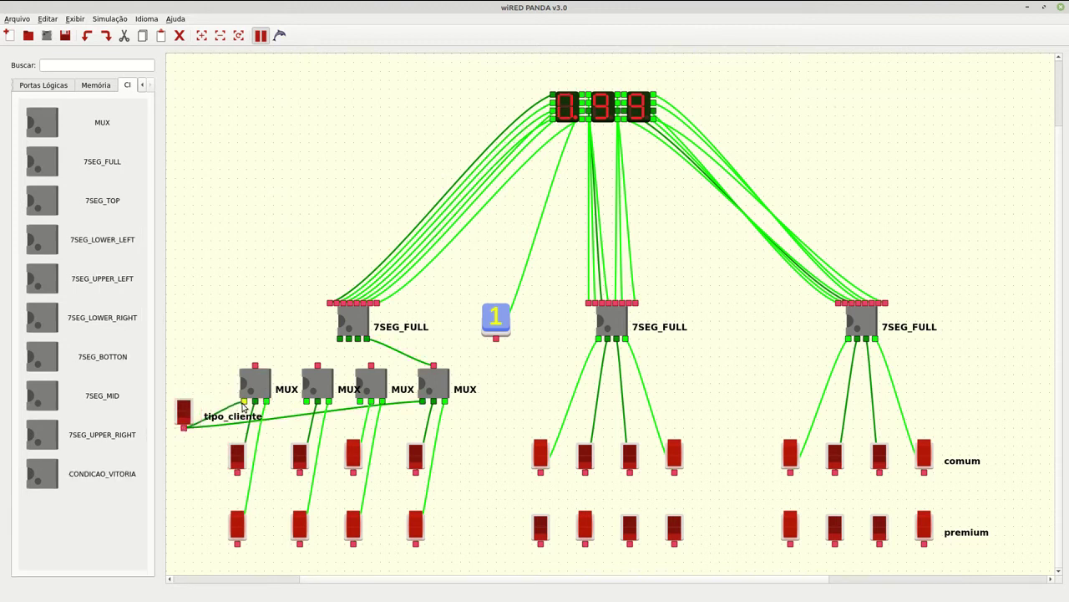
{"action": "double_click", "coordinate": [277, 421]}
{"action": "left_click_drag", "start_coordinate": [277, 421], "coordinate": [282, 430]}
{"action": "left_click", "coordinate": [305, 406]}
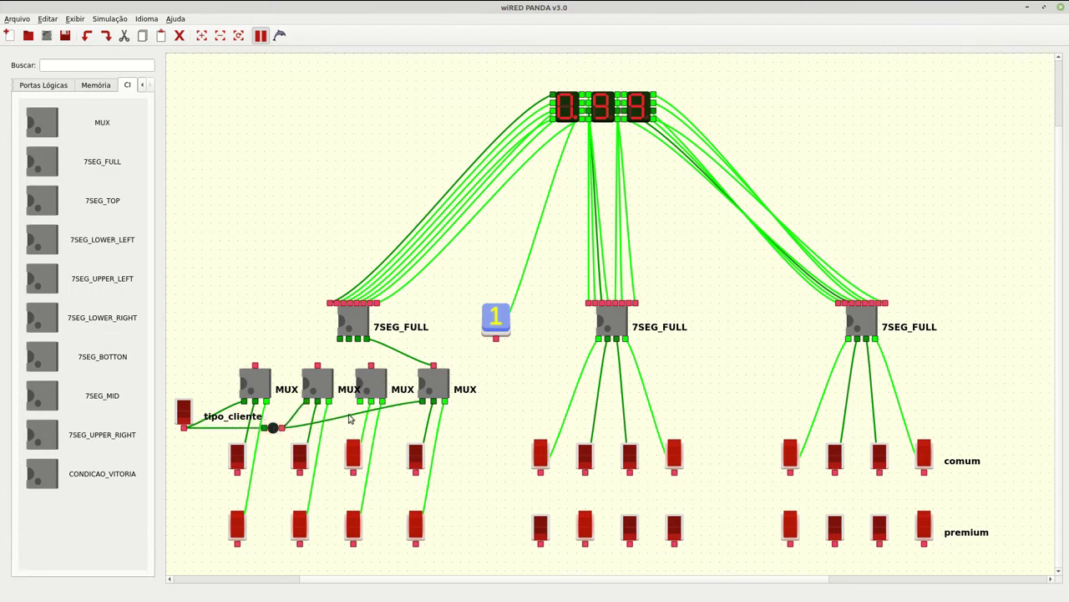
Add two more nodes on the tipo_cliente line, branching one to the third MUX's selector and aligning both with the first node.
{"action": "double_click", "coordinate": [345, 419]}
{"action": "left_click_drag", "start_coordinate": [345, 420], "coordinate": [345, 428]}
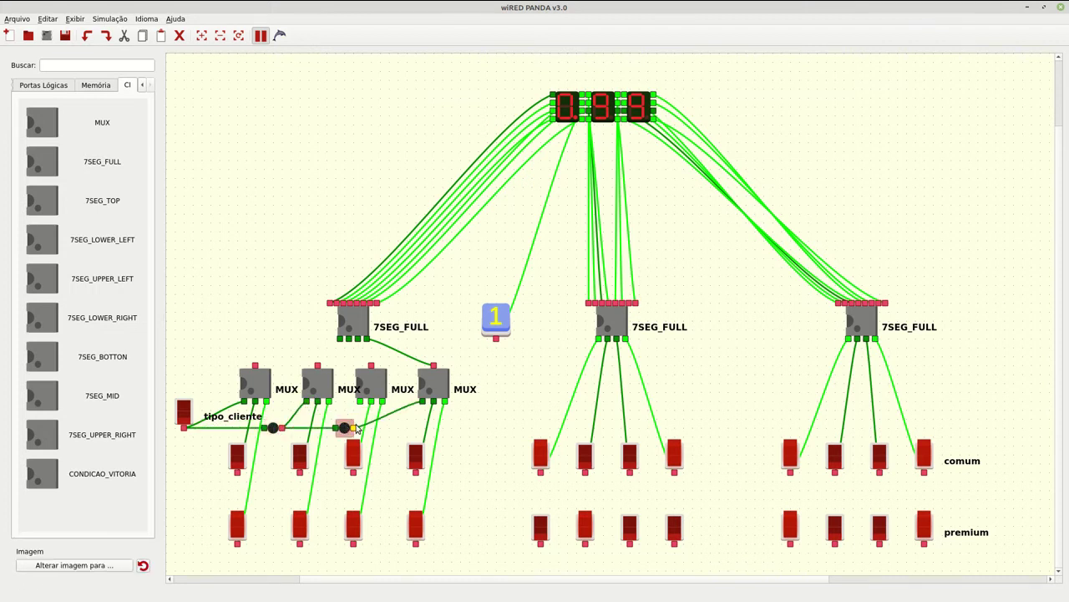
{"action": "left_click", "coordinate": [361, 406]}
{"action": "left_click", "coordinate": [399, 414]}
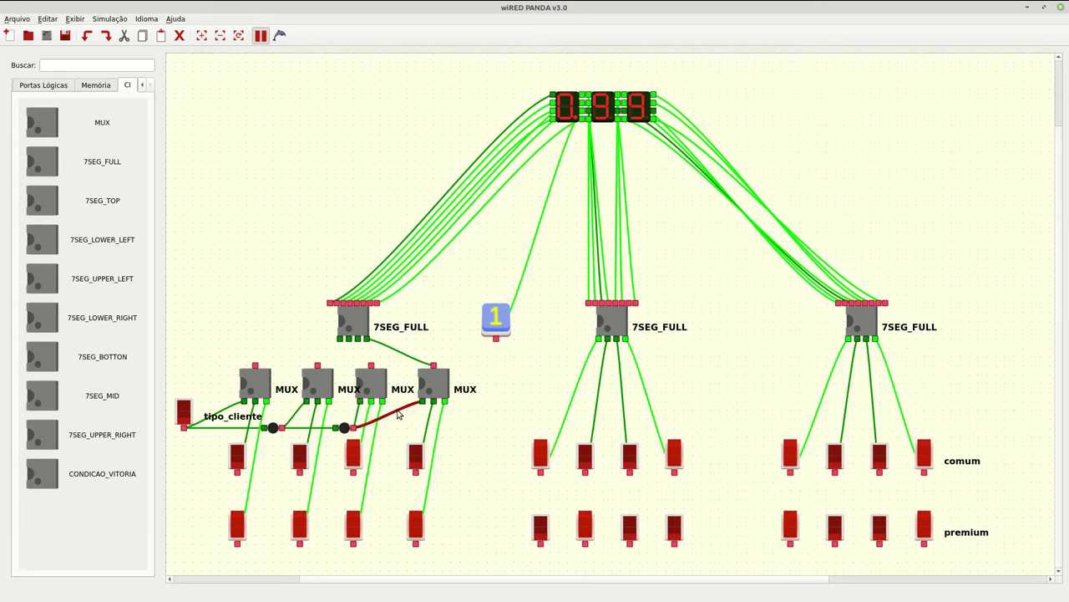
{"action": "double_click", "coordinate": [400, 414]}
{"action": "left_click_drag", "start_coordinate": [399, 414], "coordinate": [399, 428]}
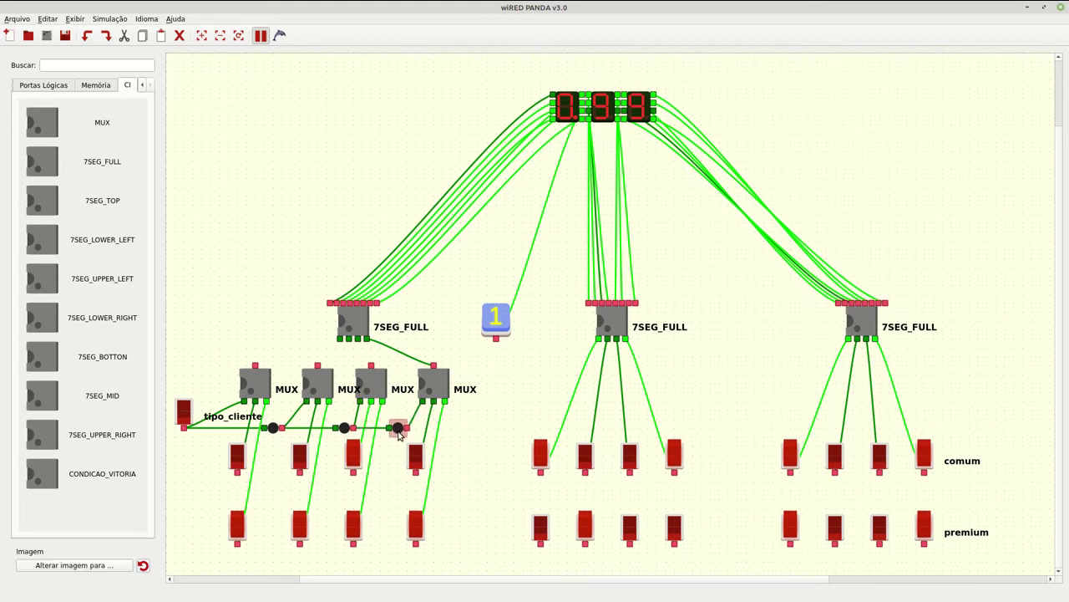
Wire the remaining MUX outputs to the first 7SEG_FULL, then set the first digit's comum switches to 1000 and premium switches to 0111.
{"action": "left_click_drag", "start_coordinate": [371, 365], "coordinate": [349, 339]}
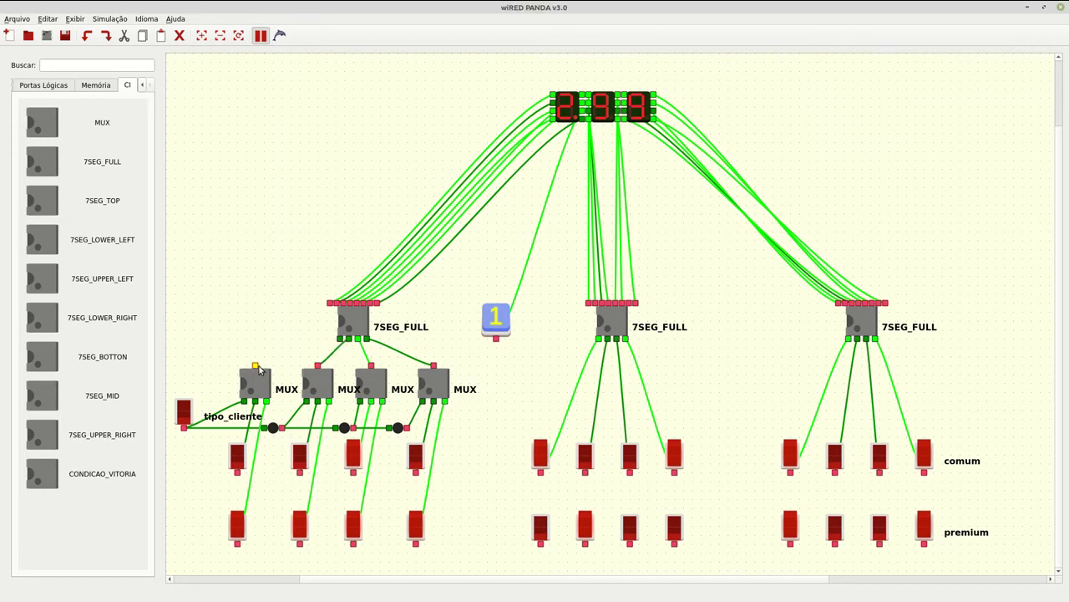
{"action": "left_click_drag", "start_coordinate": [255, 365], "coordinate": [340, 339]}
{"action": "left_click", "coordinate": [353, 456]}
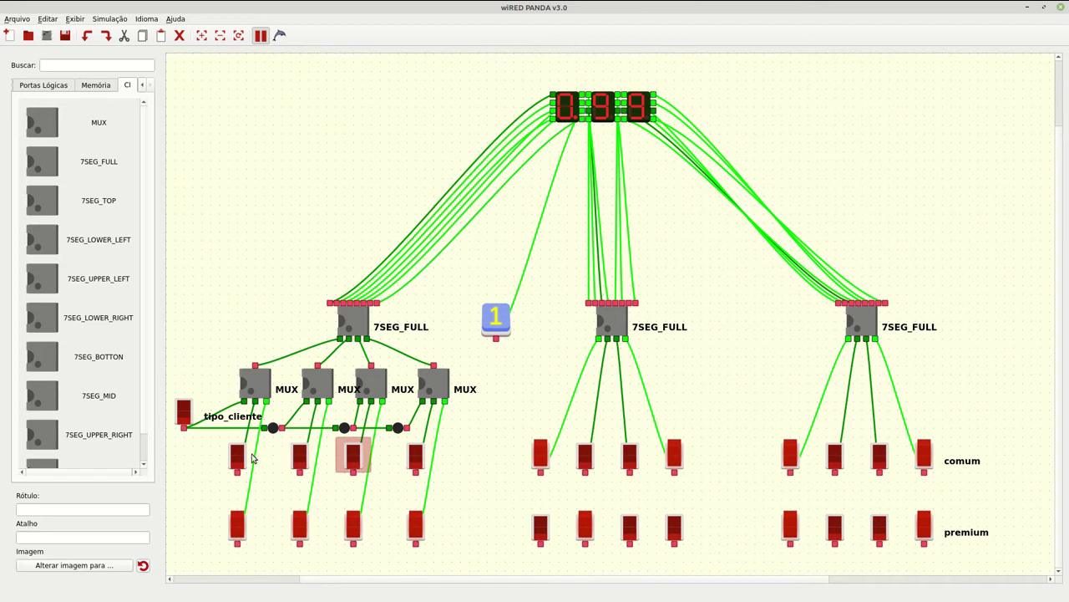
{"action": "left_click", "coordinate": [242, 457]}
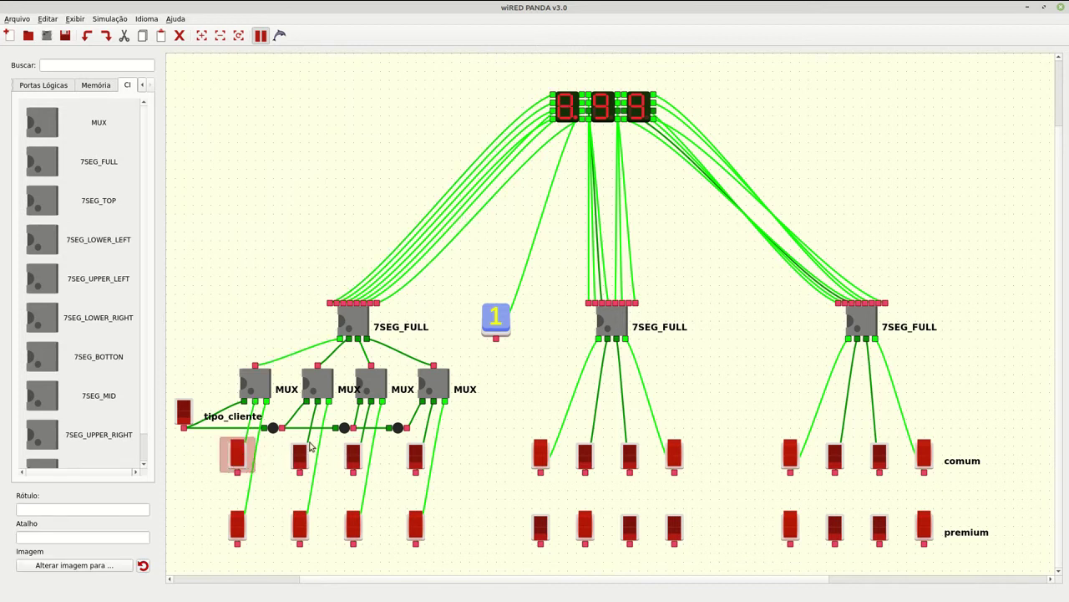
{"action": "left_click", "coordinate": [238, 527]}
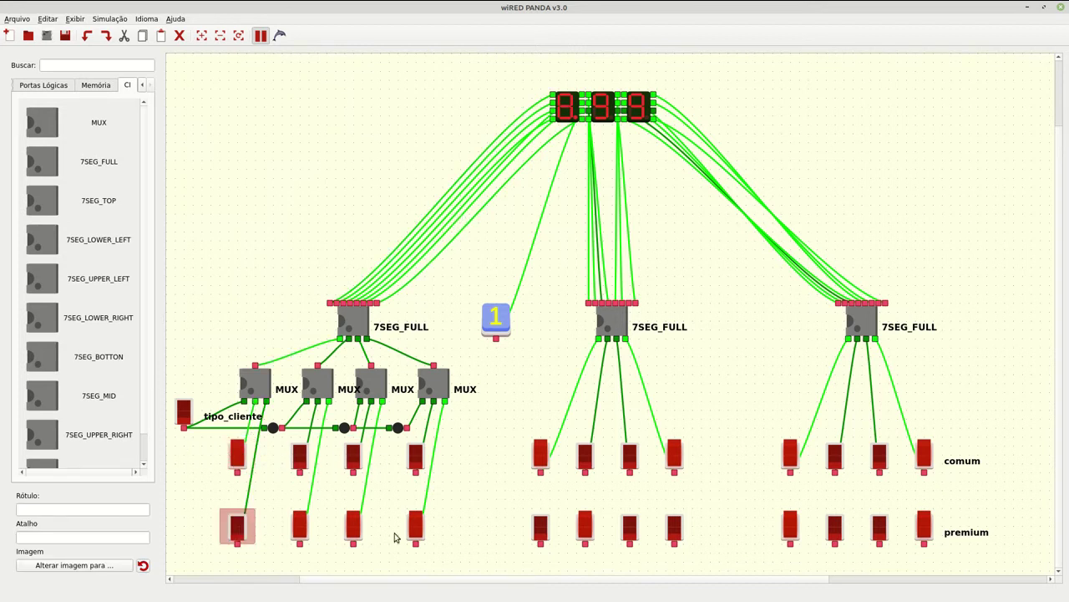
Toggle tipo_cliente to check that the four MUX chips switch the first digit between its premium and comum values.
{"action": "left_click", "coordinate": [184, 409]}
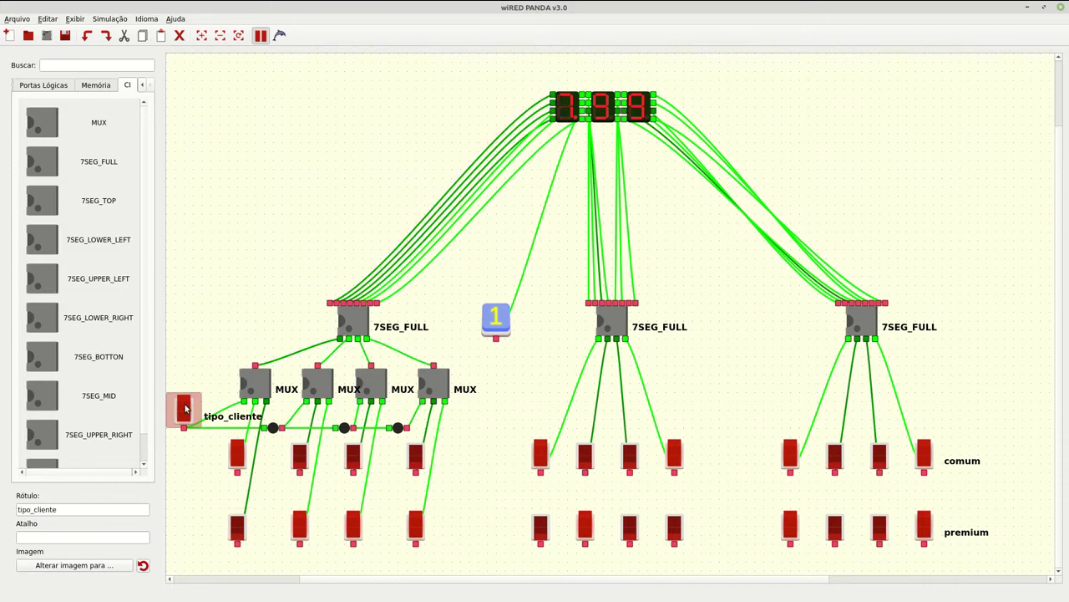
{"action": "left_click", "coordinate": [184, 409]}
{"action": "left_click", "coordinate": [184, 410]}
{"action": "left_click", "coordinate": [184, 410]}
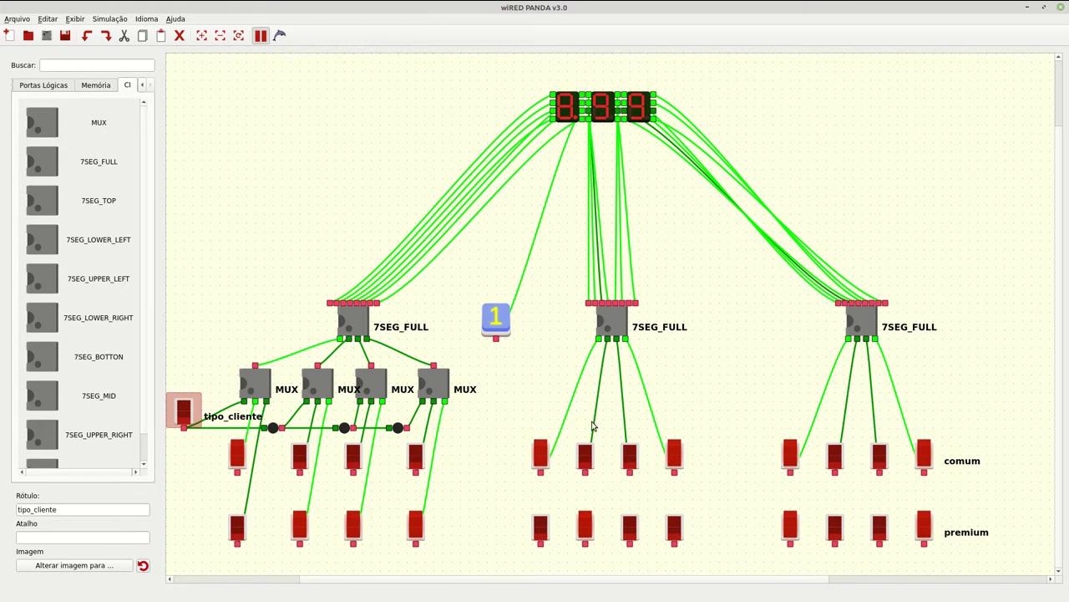
{"action": "left_click", "coordinate": [511, 400]}
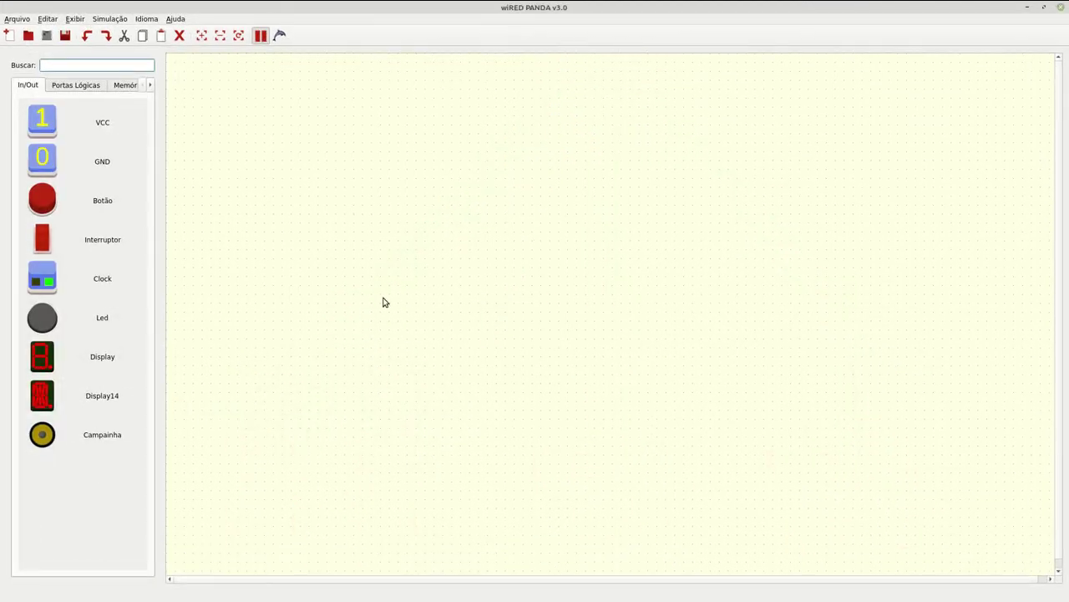
{"action": "left_click", "coordinate": [149, 85]}
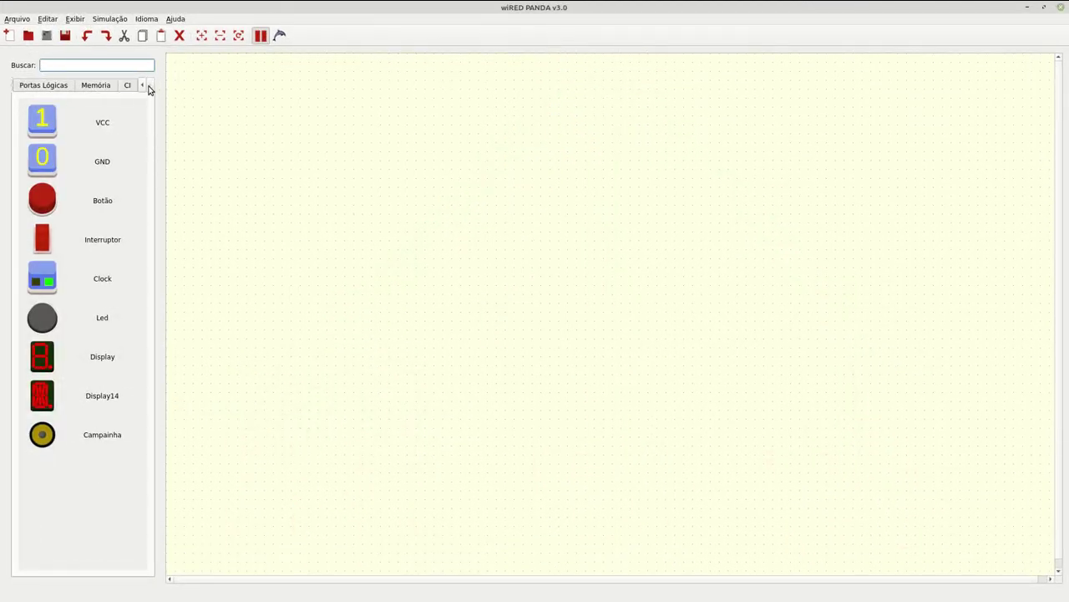
{"action": "left_click", "coordinate": [136, 86]}
{"action": "left_click_drag", "start_coordinate": [62, 120], "coordinate": [409, 251]}
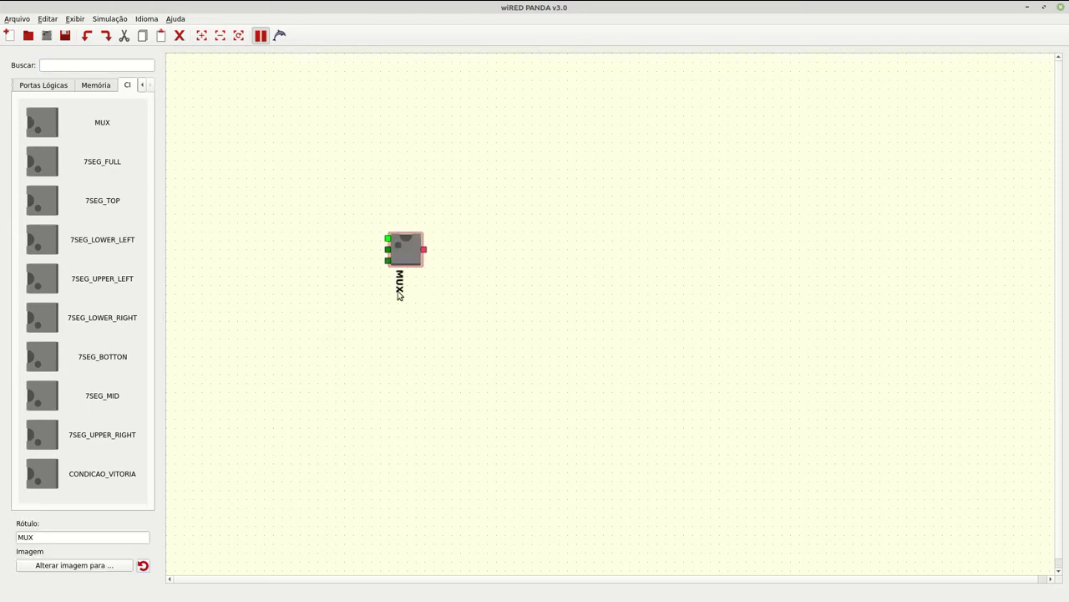
{"action": "key", "text": "ctrl+r"}
{"action": "key", "text": "ctrl+r"}
{"action": "key", "text": "ctrl+r"}
{"action": "key", "text": "Delete"}
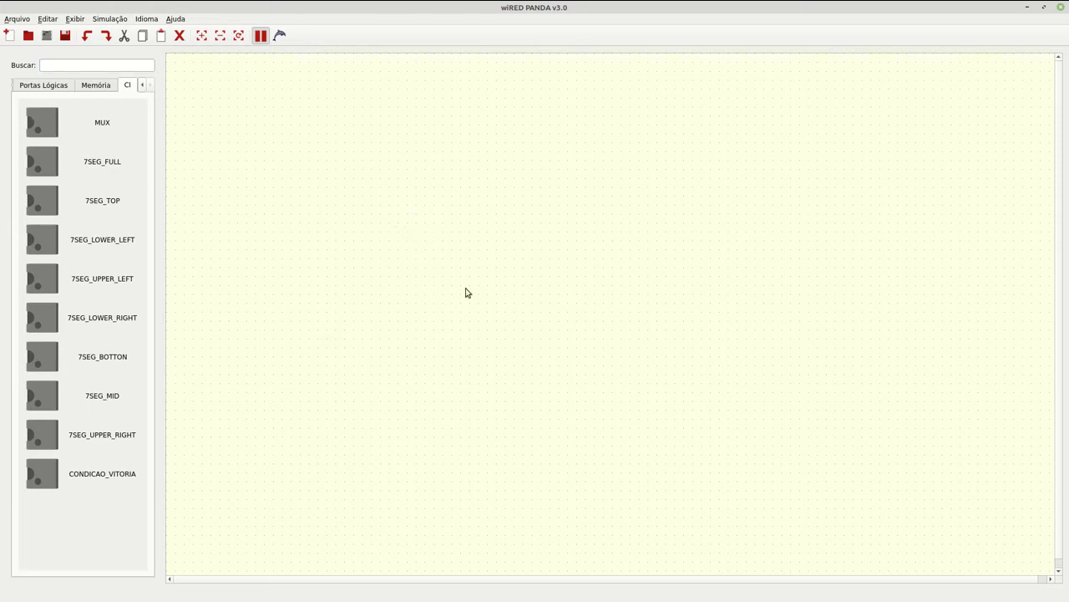
Copy the first digit's 7SEG_FULL with its MUX chips, nodes, tipo_cliente and switches from the price circuit into the blank circuit.
{"action": "key", "text": "alt+Tab"}
{"action": "key", "text": "alt+Tab"}
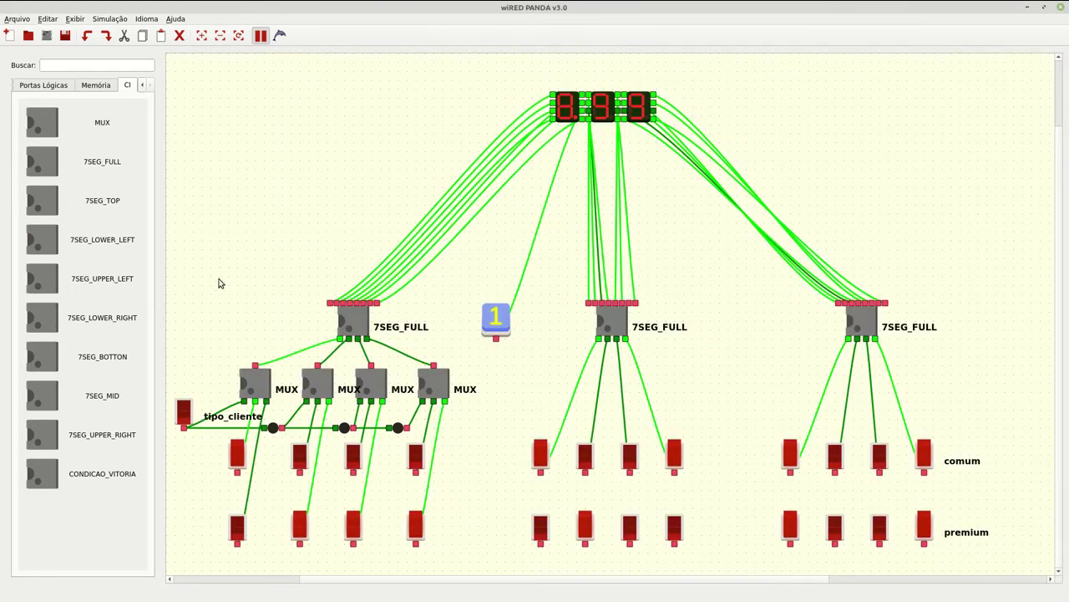
{"action": "left_click_drag", "start_coordinate": [179, 272], "coordinate": [464, 567]}
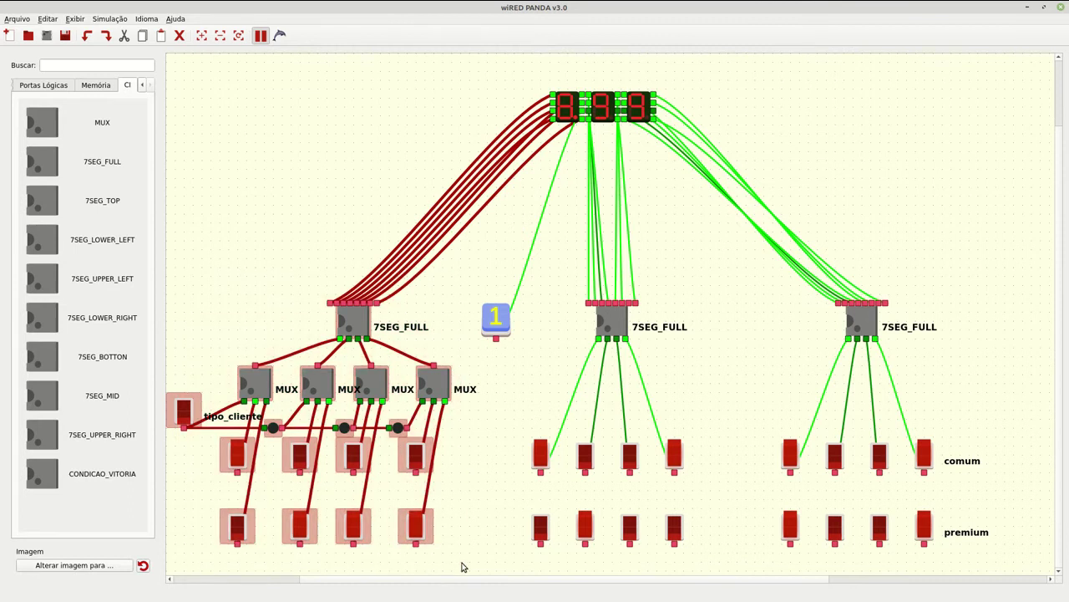
{"action": "key", "text": "alt+Tab"}
{"action": "key", "text": "alt+Tab"}
{"action": "key", "text": "alt+Tab"}
{"action": "key", "text": "alt+Tab"}
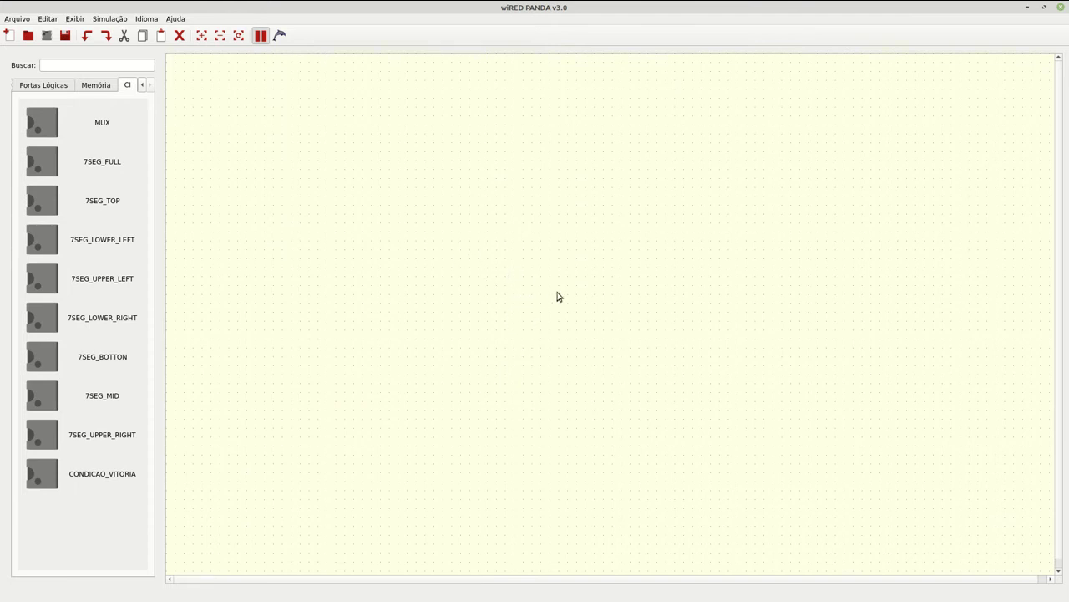
{"action": "key", "text": "alt+Tab"}
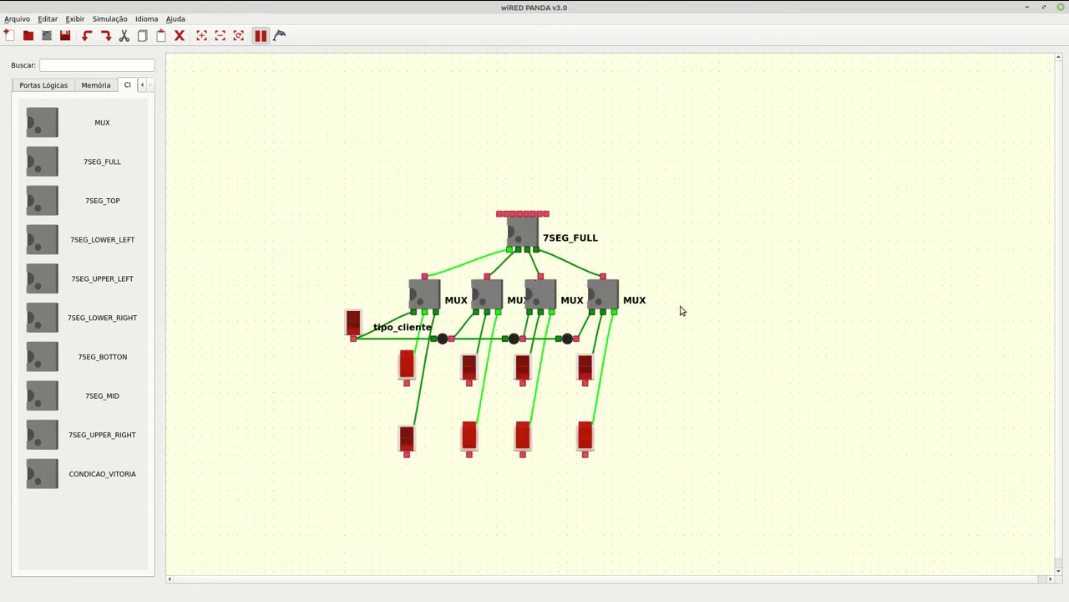
{"action": "key", "text": "ctrl+v"}
{"action": "key", "text": "ctrl+z"}
Delete the copied 7SEG_FULL and place a Led above the first MUX, wired to that MUX's output.
{"action": "left_click", "coordinate": [532, 240]}
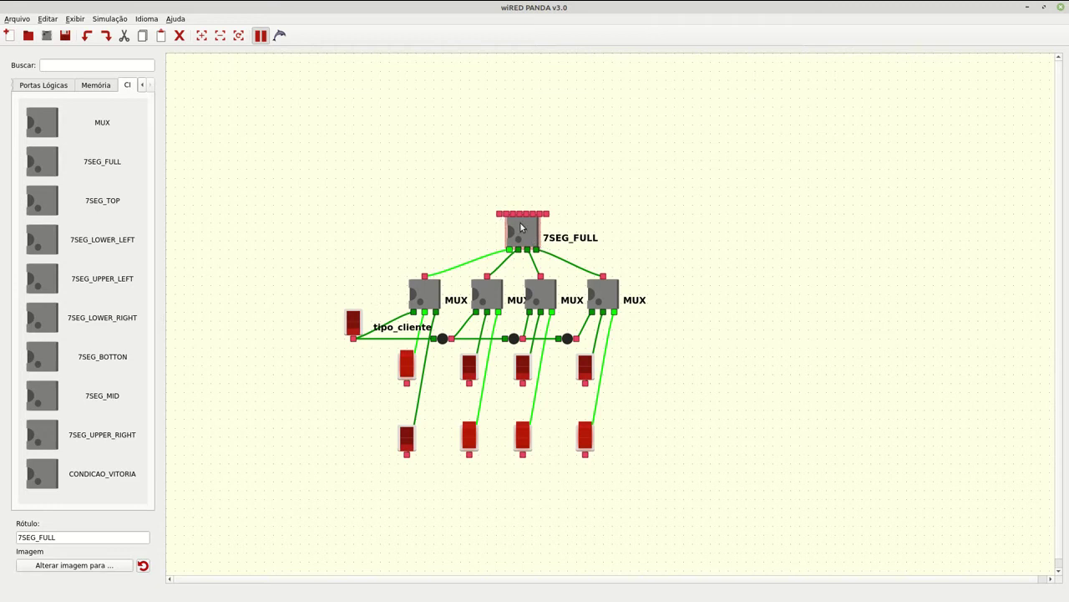
{"action": "key", "text": "Delete"}
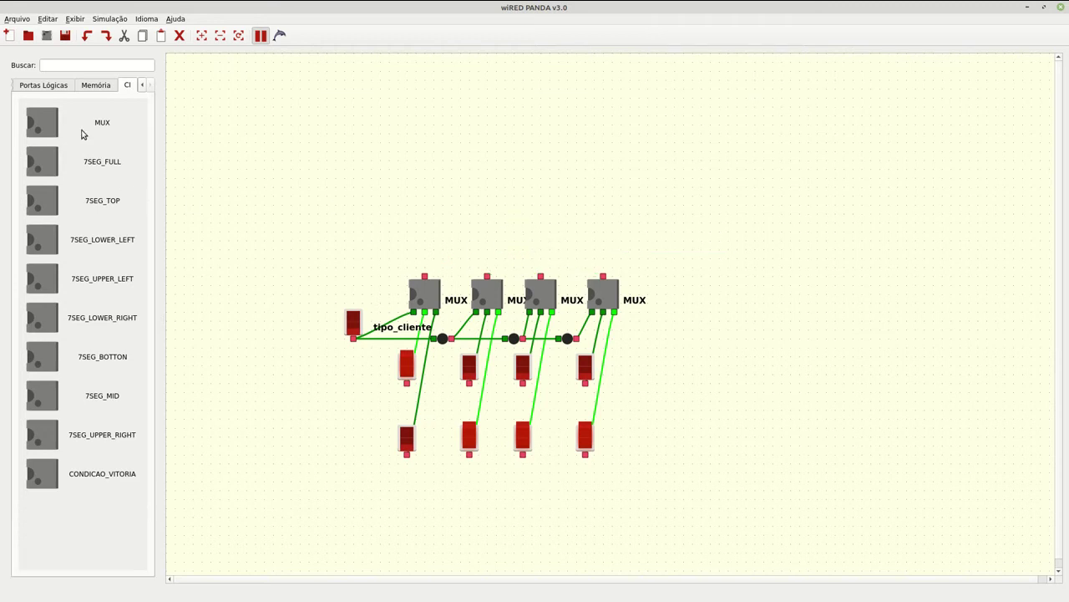
{"action": "left_click", "coordinate": [54, 87]}
{"action": "left_click", "coordinate": [17, 90]}
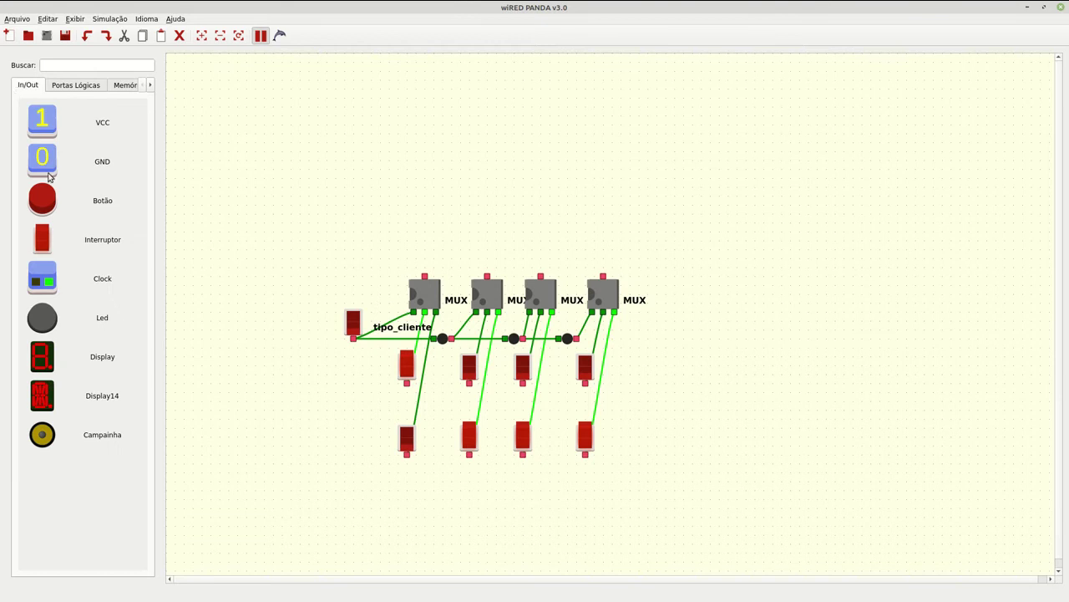
{"action": "left_click_drag", "start_coordinate": [49, 317], "coordinate": [418, 214]}
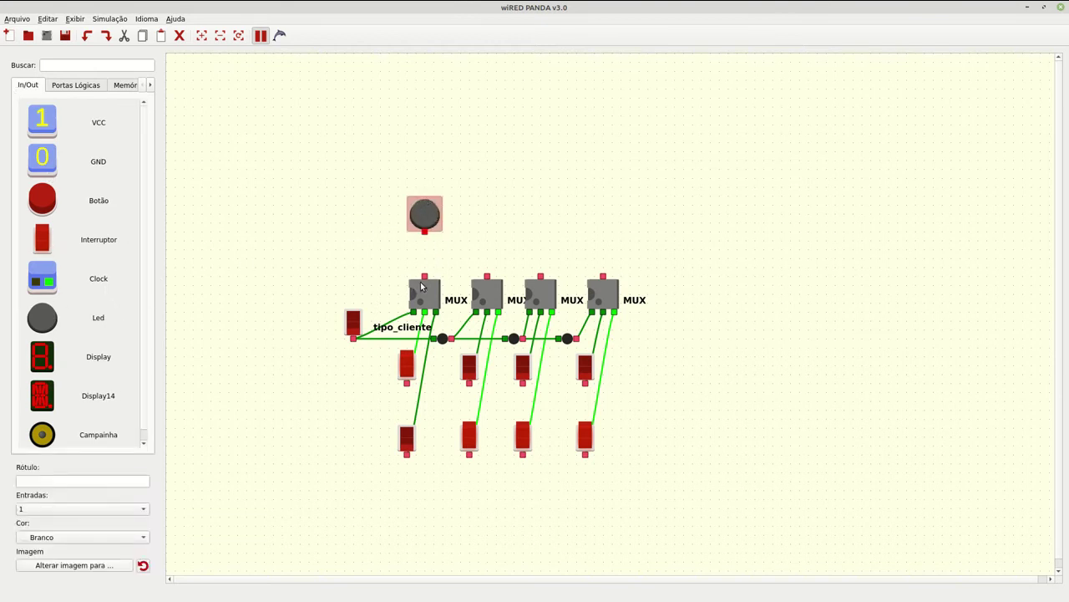
{"action": "left_click_drag", "start_coordinate": [424, 277], "coordinate": [427, 216]}
{"action": "left_click", "coordinate": [426, 216]}
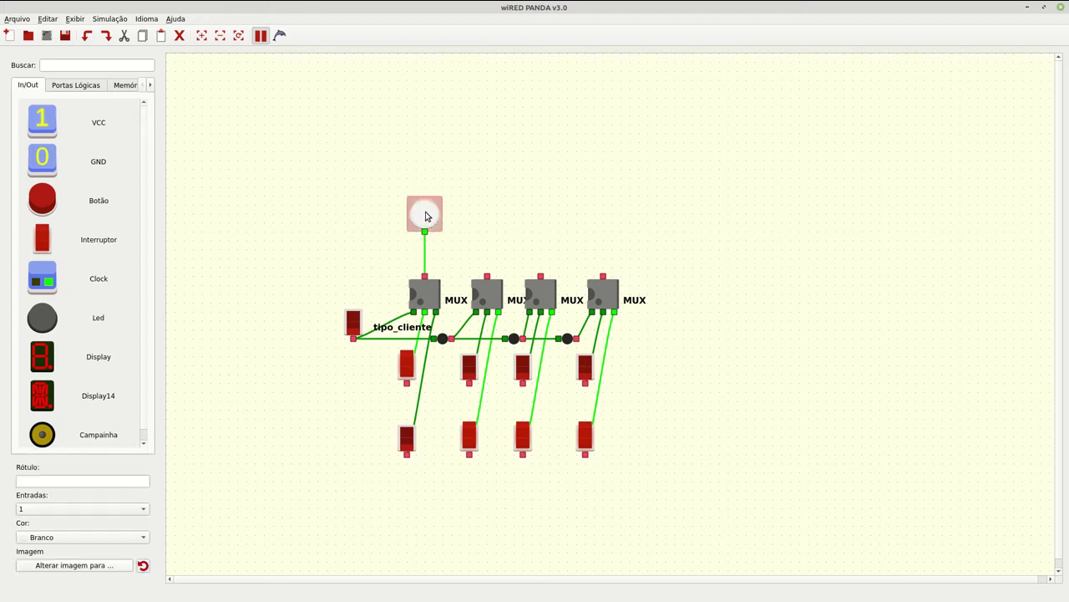
Duplicate the Led above each of the other three MUX chips and wire each MUX output to its Led.
{"action": "key", "text": "ctrl+c"}
{"action": "key", "text": "ctrl+v"}
{"action": "left_click_drag", "start_coordinate": [520, 197], "coordinate": [605, 223]}
{"action": "left_click", "coordinate": [535, 215]}
{"action": "key", "text": "ctrl+v"}
{"action": "left_click", "coordinate": [579, 214]}
{"action": "key", "text": "ctrl+v"}
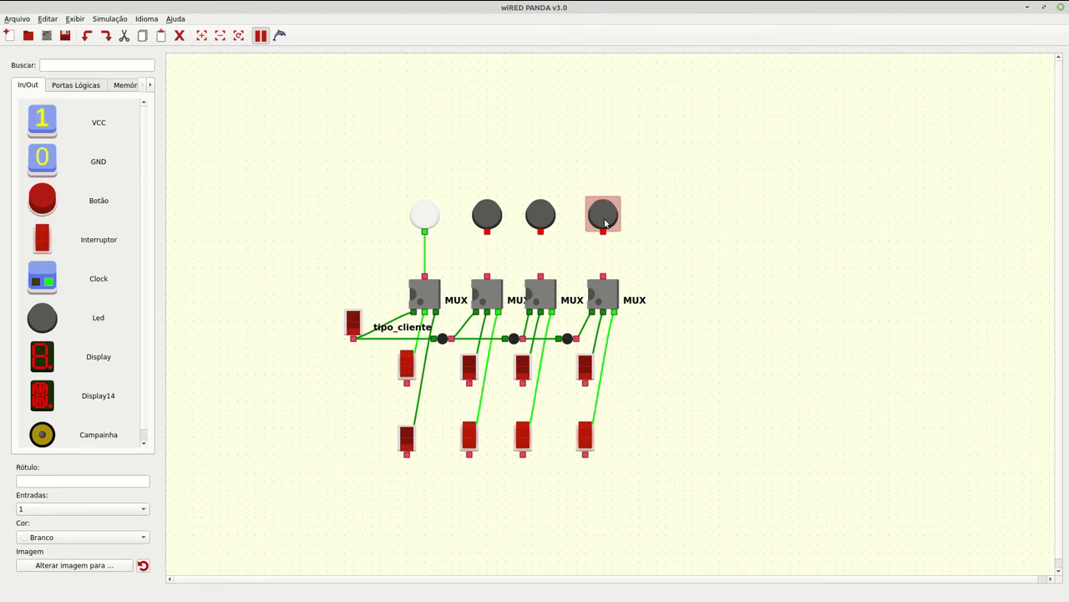
{"action": "left_click_drag", "start_coordinate": [604, 276], "coordinate": [603, 231]}
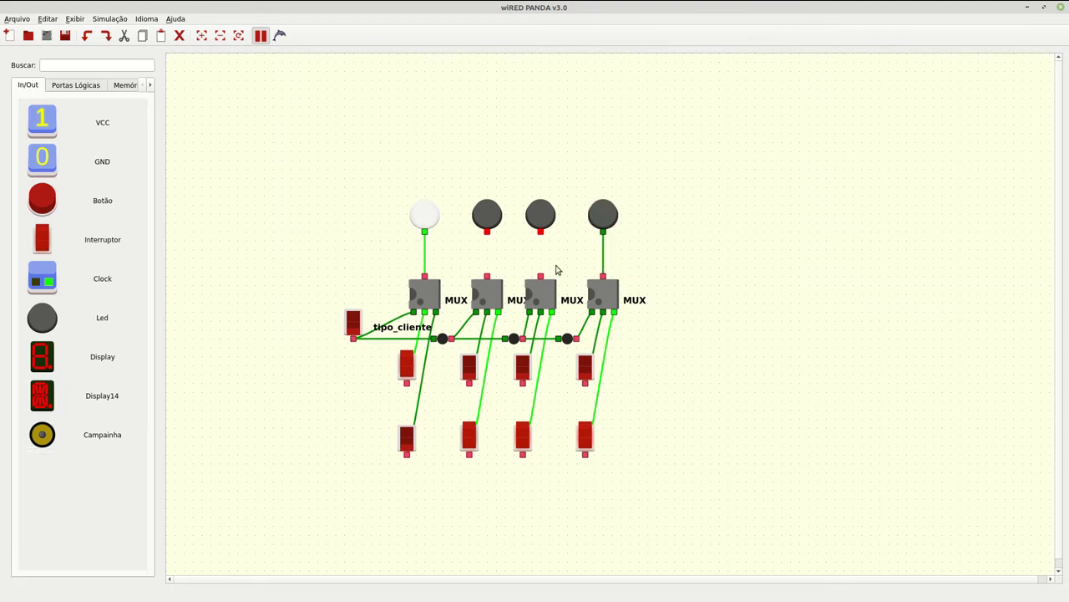
{"action": "left_click_drag", "start_coordinate": [540, 277], "coordinate": [539, 238]}
{"action": "left_click_drag", "start_coordinate": [487, 276], "coordinate": [487, 232]}
Move the premium switches up beside their matching comum switches and turn all eight switches off.
{"action": "left_click_drag", "start_coordinate": [282, 125], "coordinate": [651, 194]}
{"action": "left_click_drag", "start_coordinate": [364, 394], "coordinate": [649, 458]}
{"action": "left_click", "coordinate": [652, 392]}
{"action": "left_click_drag", "start_coordinate": [332, 412], "coordinate": [611, 373]}
{"action": "left_click", "coordinate": [611, 372]}
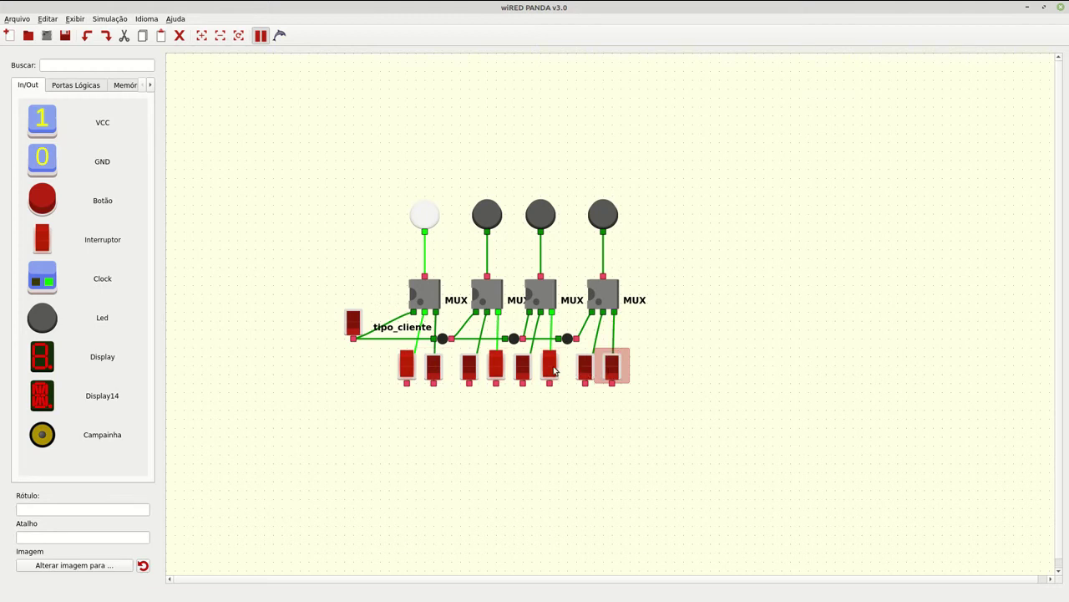
{"action": "left_click", "coordinate": [549, 367]}
{"action": "left_click", "coordinate": [497, 376]}
{"action": "left_click", "coordinate": [406, 367]}
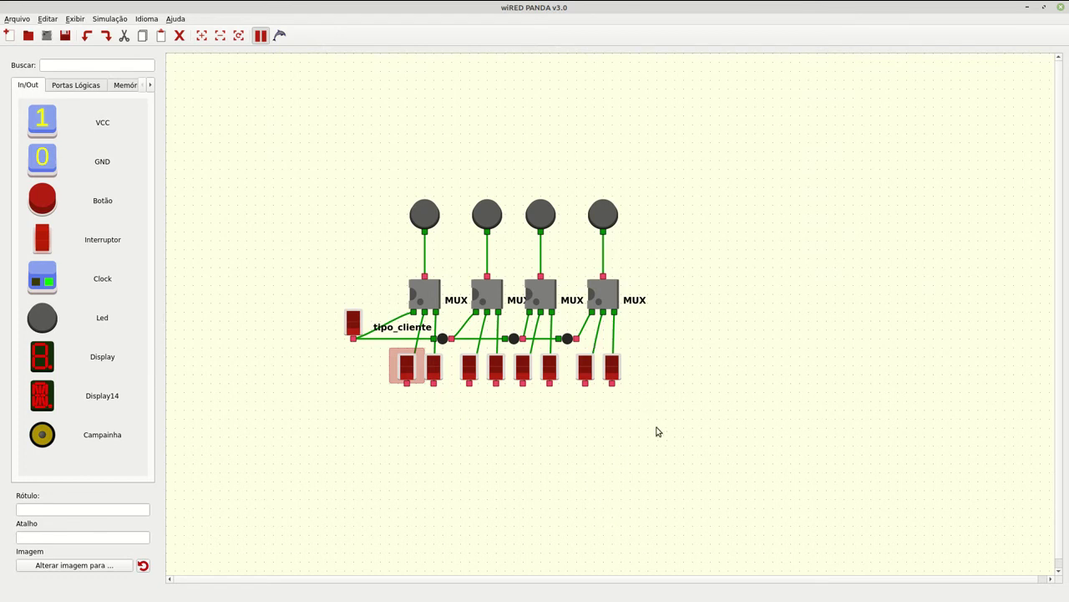
Label the first MUX's comum switch c3, its Led f3 and its premium switch p3.
{"action": "left_click_drag", "start_coordinate": [657, 431], "coordinate": [314, 381]}
{"action": "left_click", "coordinate": [407, 368]}
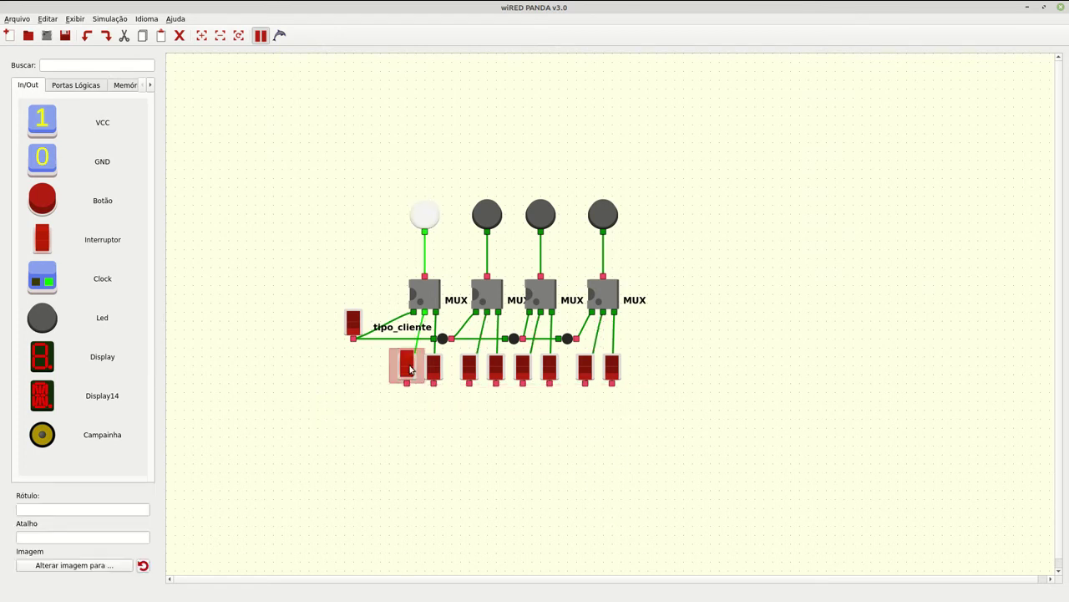
{"action": "left_click", "coordinate": [410, 368]}
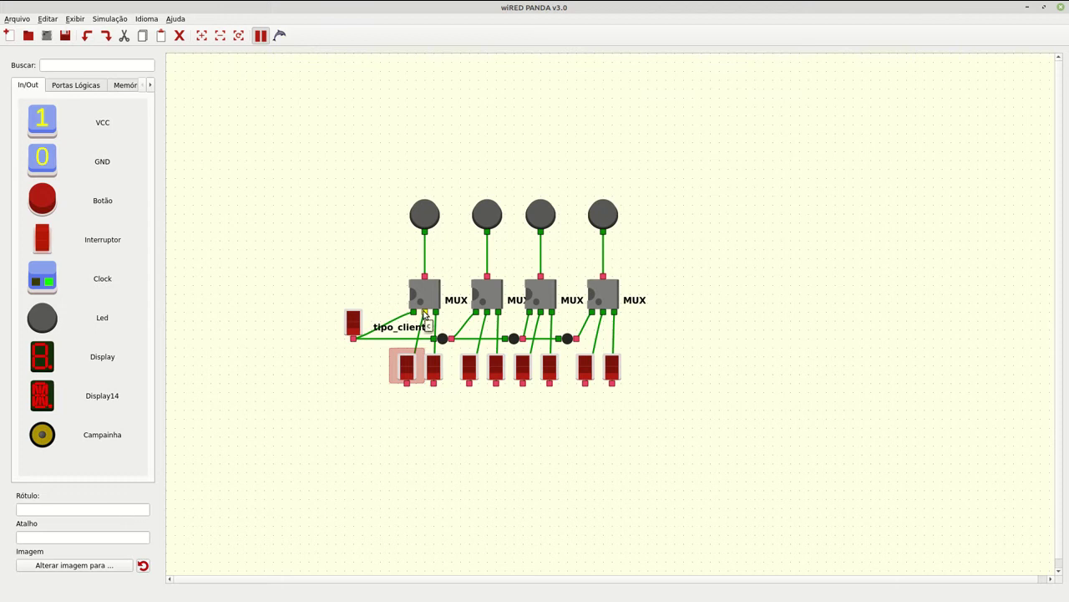
{"action": "left_click", "coordinate": [71, 513]}
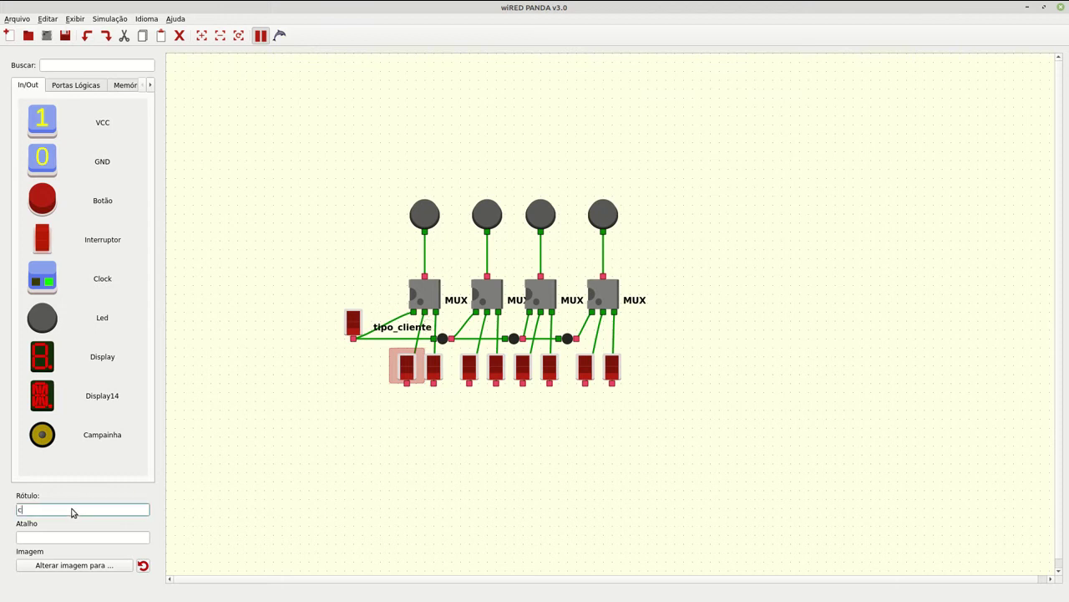
{"action": "type", "text": "c3"}
{"action": "key", "text": "Tab"}
{"action": "key", "text": "Tab"}
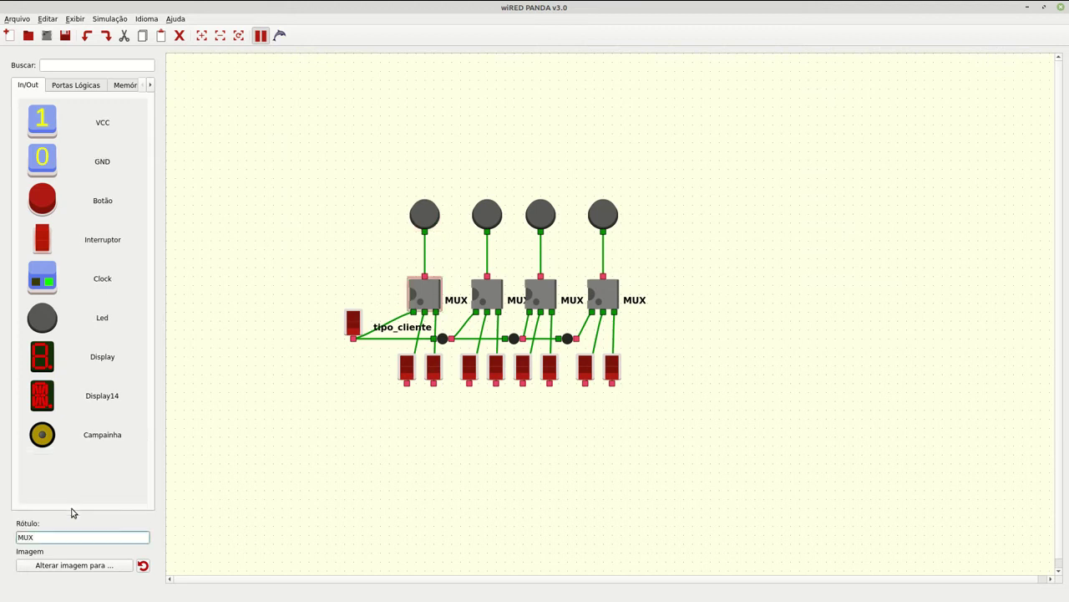
{"action": "key", "text": "Tab"}
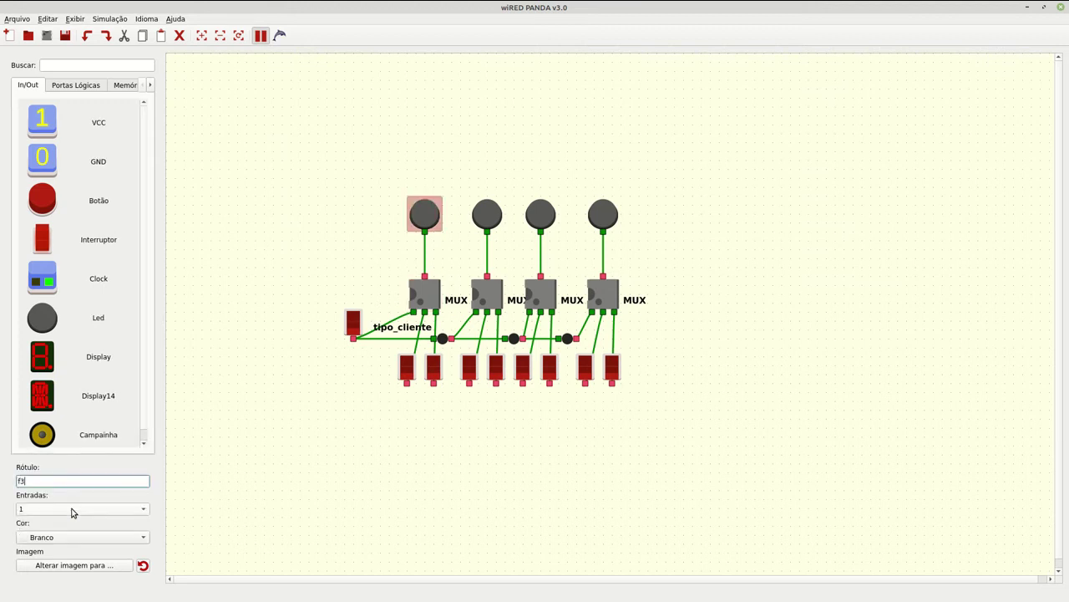
{"action": "key", "text": "Tab"}
{"action": "key", "text": "Tab"}
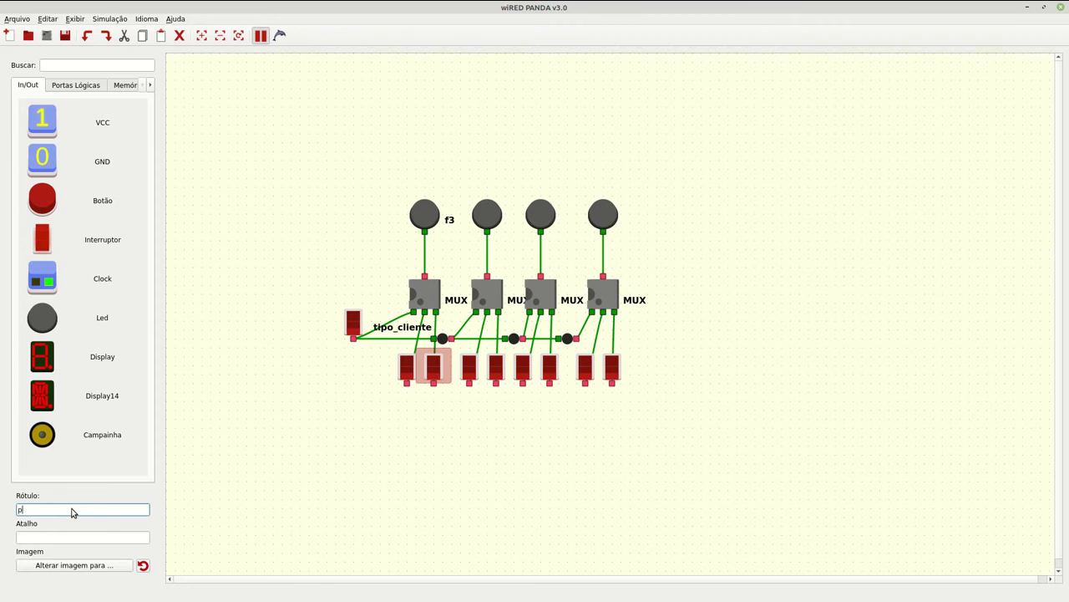
{"action": "key", "text": "Tab"}
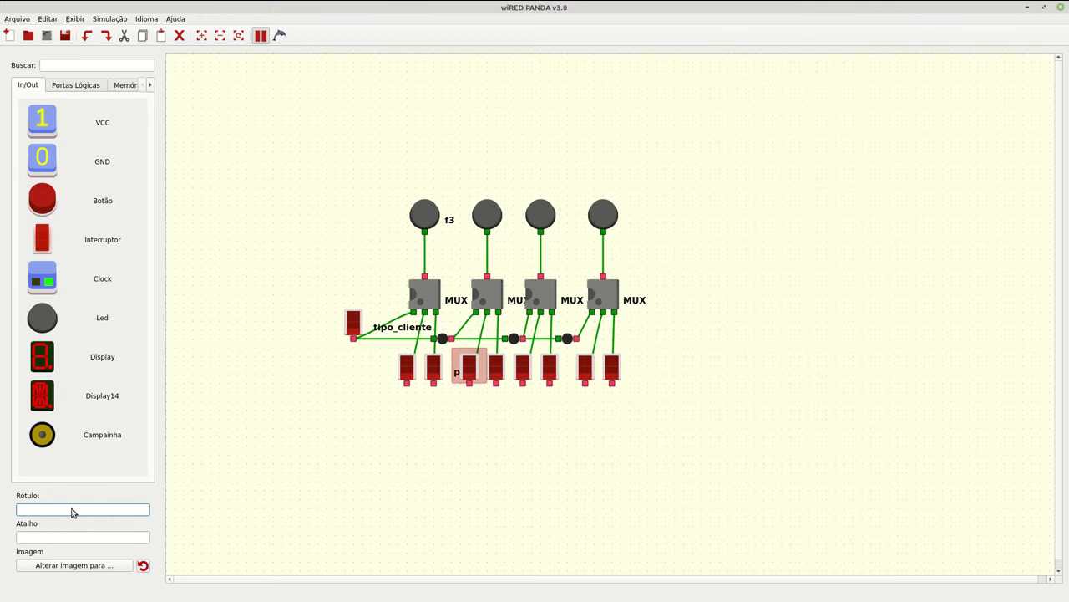
Label the second MUX's switches c2 and p2 and its Led f2, and the third MUX's switches c1 and p1 and its Led f1.
{"action": "key", "text": "Tab"}
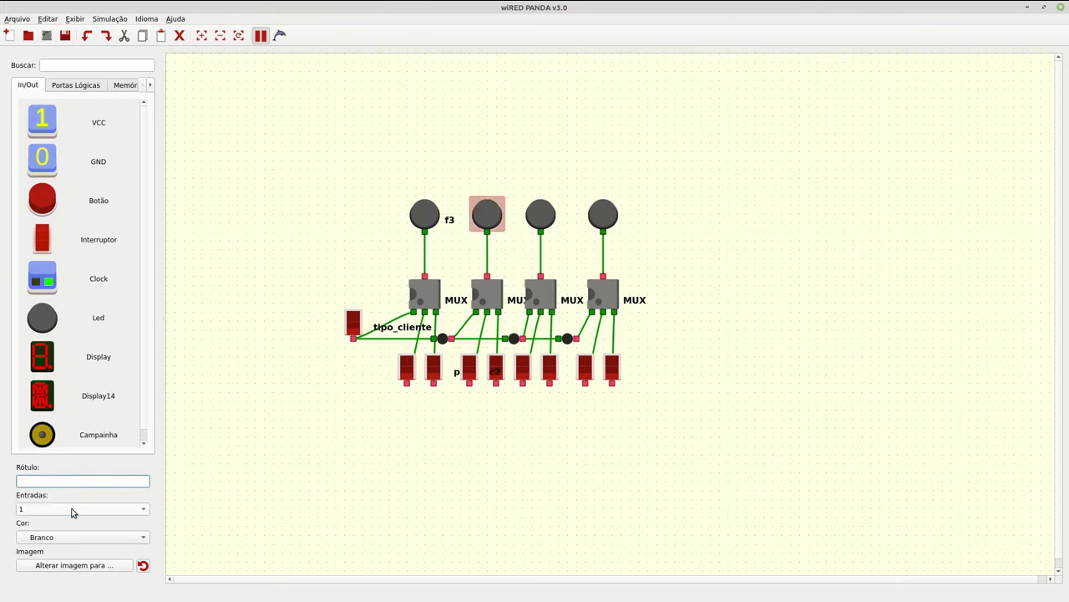
{"action": "key", "text": "Tab"}
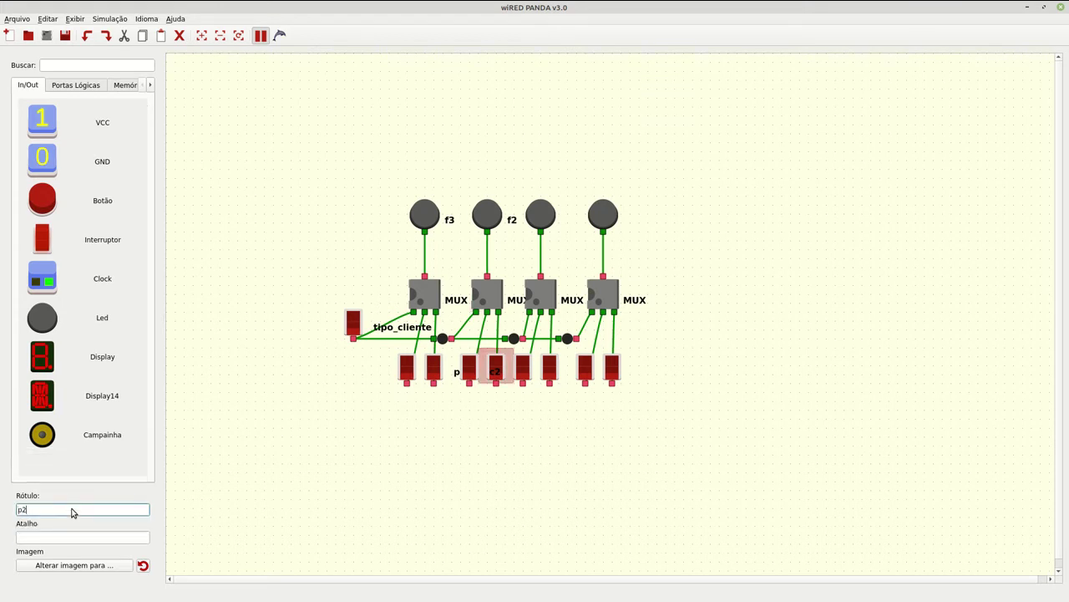
{"action": "key", "text": "Tab"}
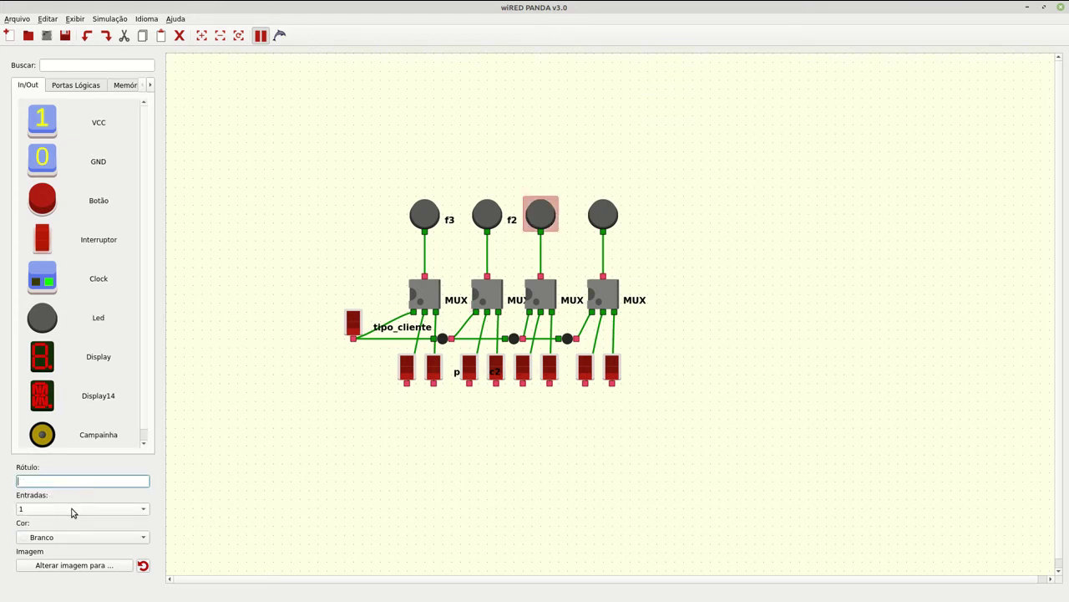
{"action": "key", "text": "Tab"}
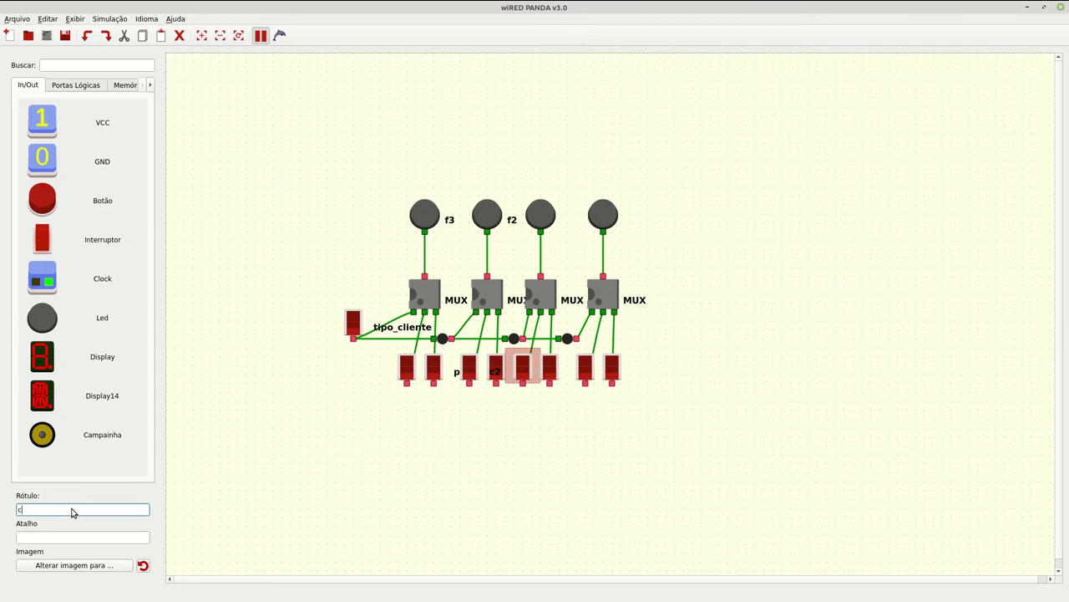
{"action": "key", "text": "Tab"}
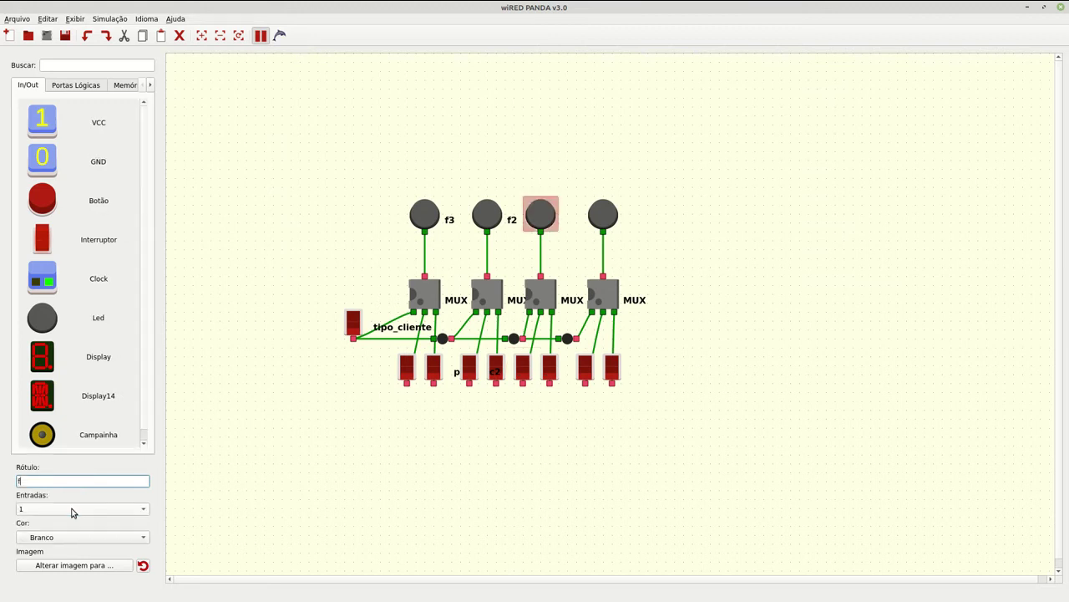
{"action": "key", "text": "Tab"}
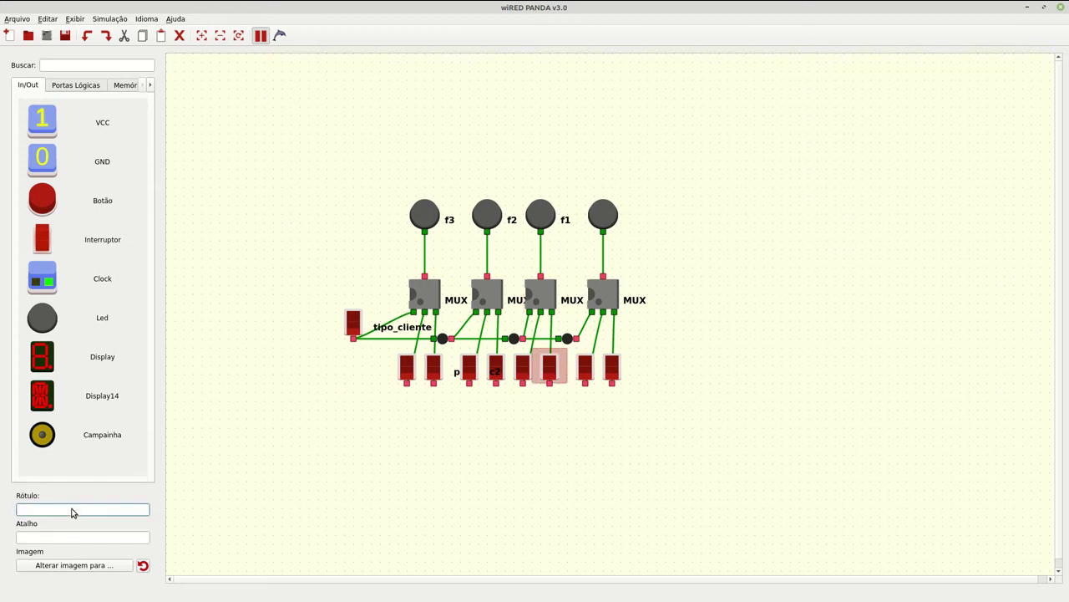
{"action": "key", "text": "Tab"}
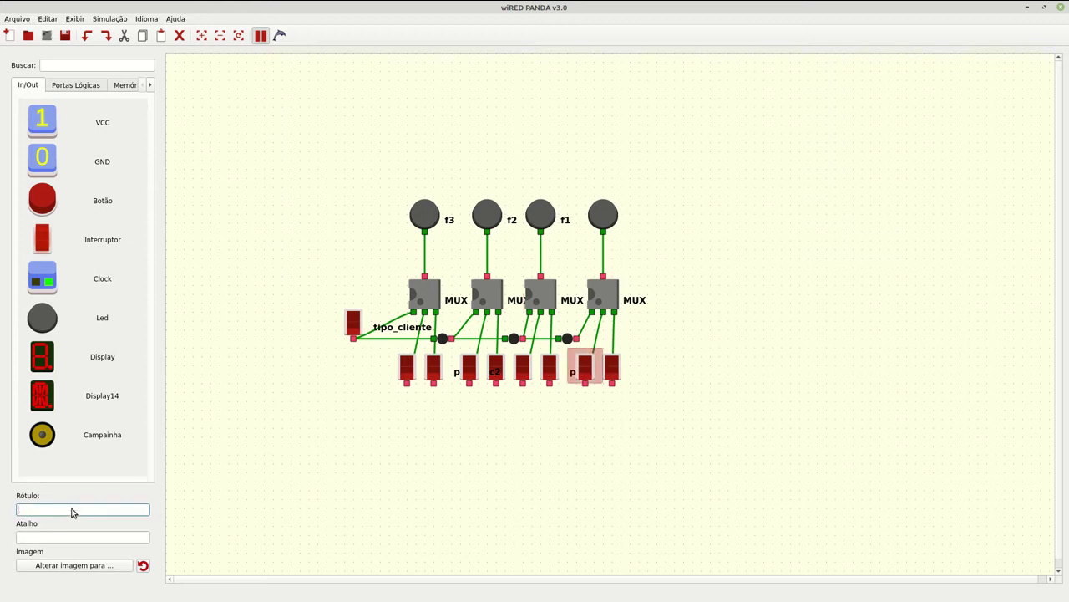
Label the fourth MUX's comum switch c0, its Led f0 and its premium switch p0.
{"action": "key", "text": "Tab"}
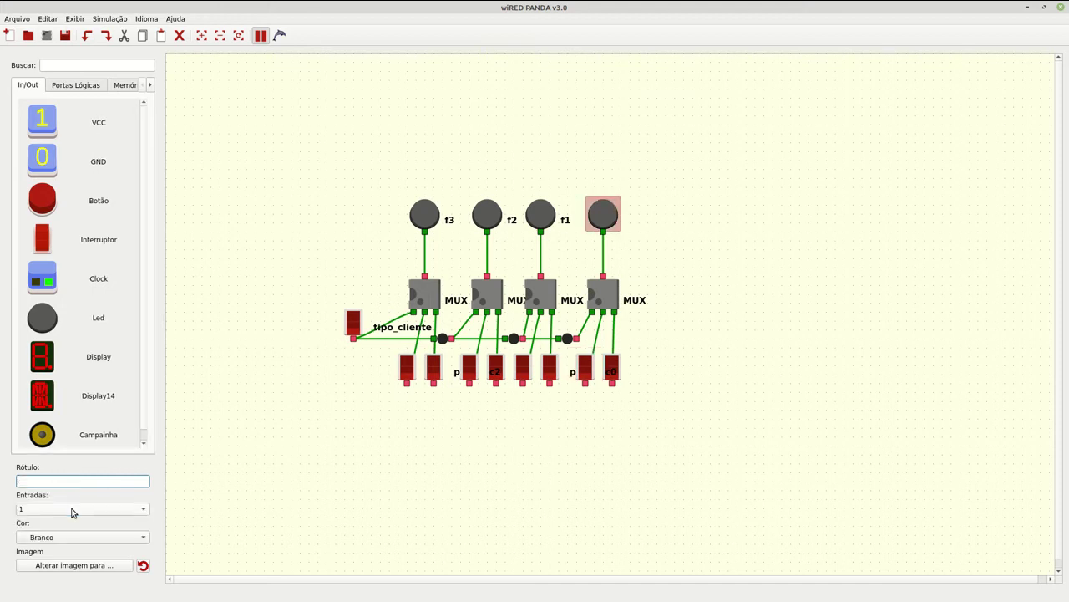
{"action": "key", "text": "Tab"}
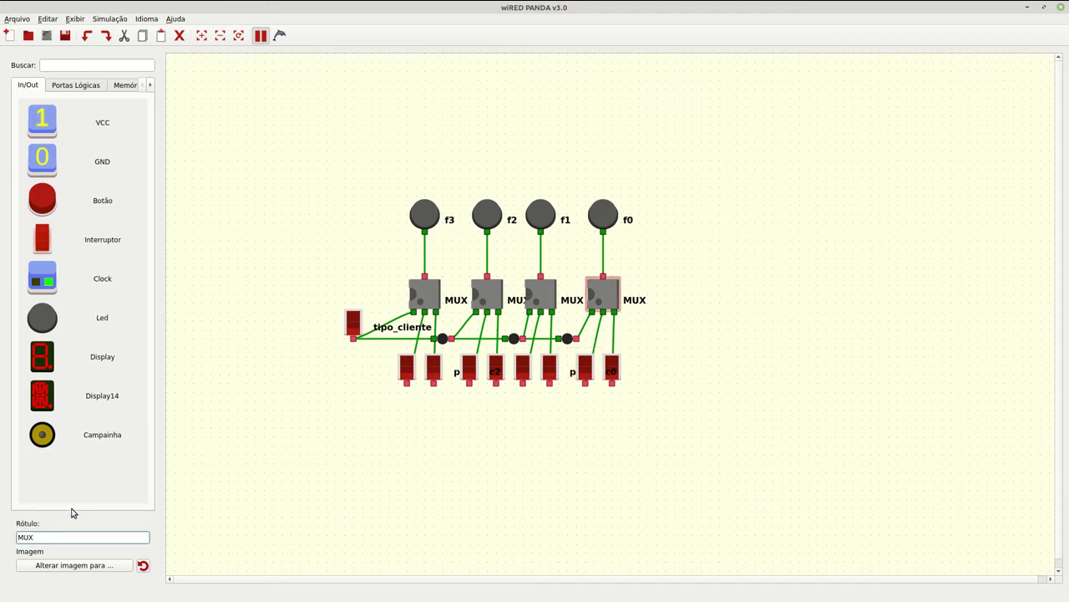
{"action": "key", "text": "Tab"}
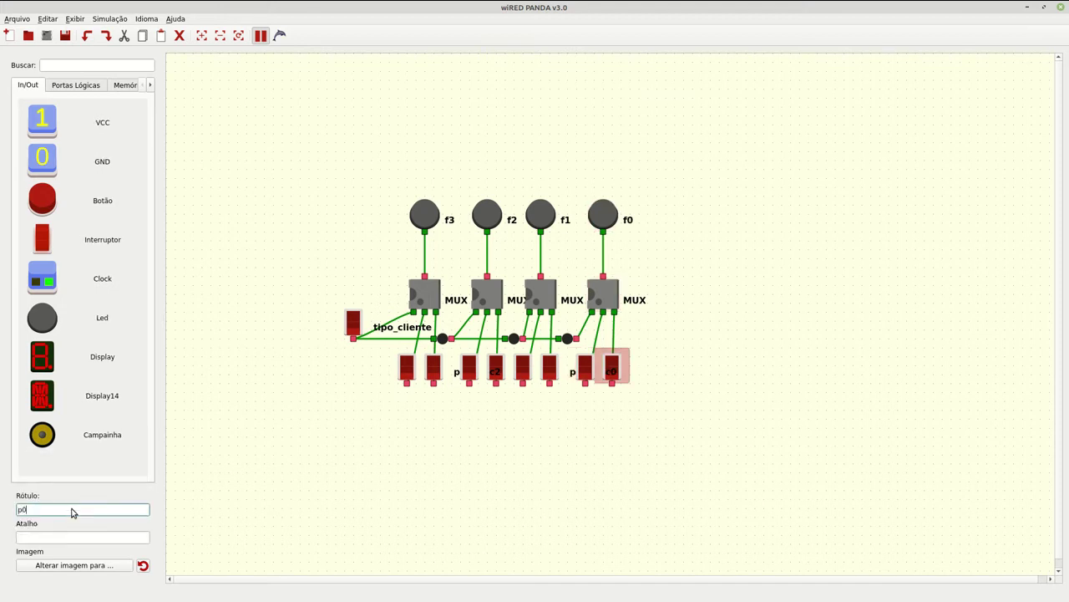
{"action": "key", "text": "Tab"}
{"action": "left_click", "coordinate": [232, 513]}
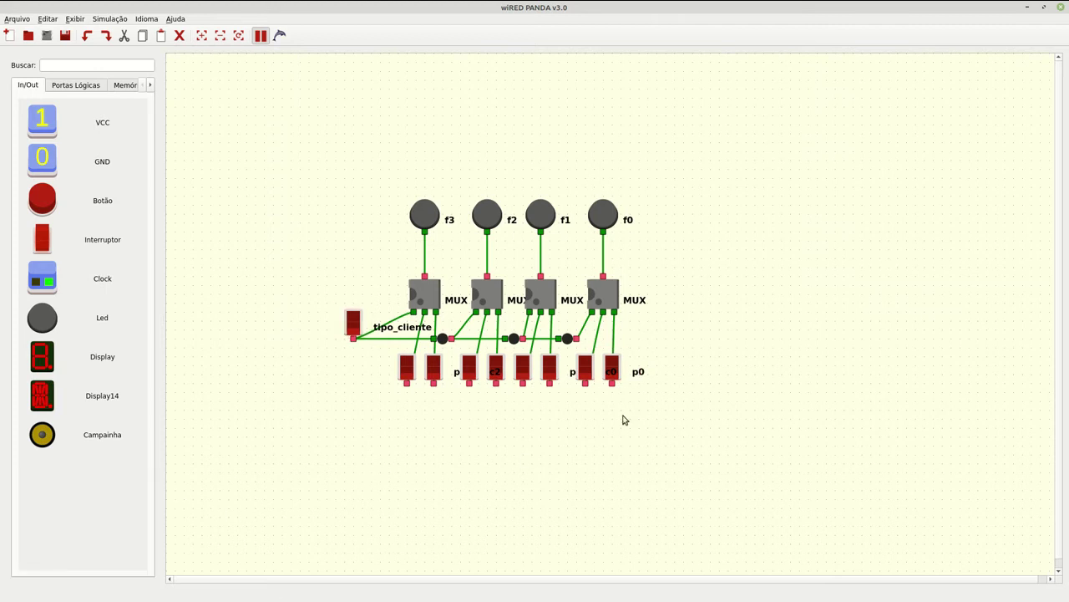
Spread the c and p switches apart horizontally in one row, keeping the c3, p3 to c0, p0 order, to uncover their labels.
{"action": "left_click_drag", "start_coordinate": [622, 373], "coordinate": [686, 371]}
{"action": "left_click_drag", "start_coordinate": [590, 367], "coordinate": [635, 368]}
{"action": "mouse_move", "coordinate": [554, 368]}
{"action": "left_mouse_down"}
{"action": "mouse_move", "coordinate": [580, 368]}
{"action": "mouse_move", "coordinate": [540, 369]}
{"action": "left_mouse_up"}
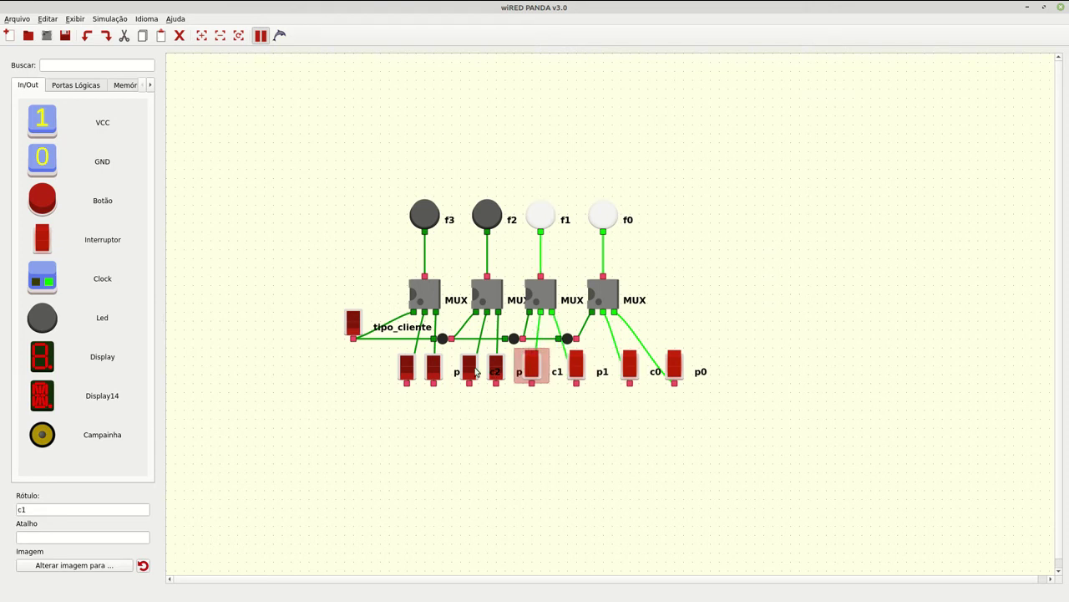
{"action": "mouse_move", "coordinate": [407, 368]}
{"action": "left_mouse_down"}
{"action": "mouse_move", "coordinate": [378, 365]}
{"action": "mouse_move", "coordinate": [427, 368]}
{"action": "left_mouse_up"}
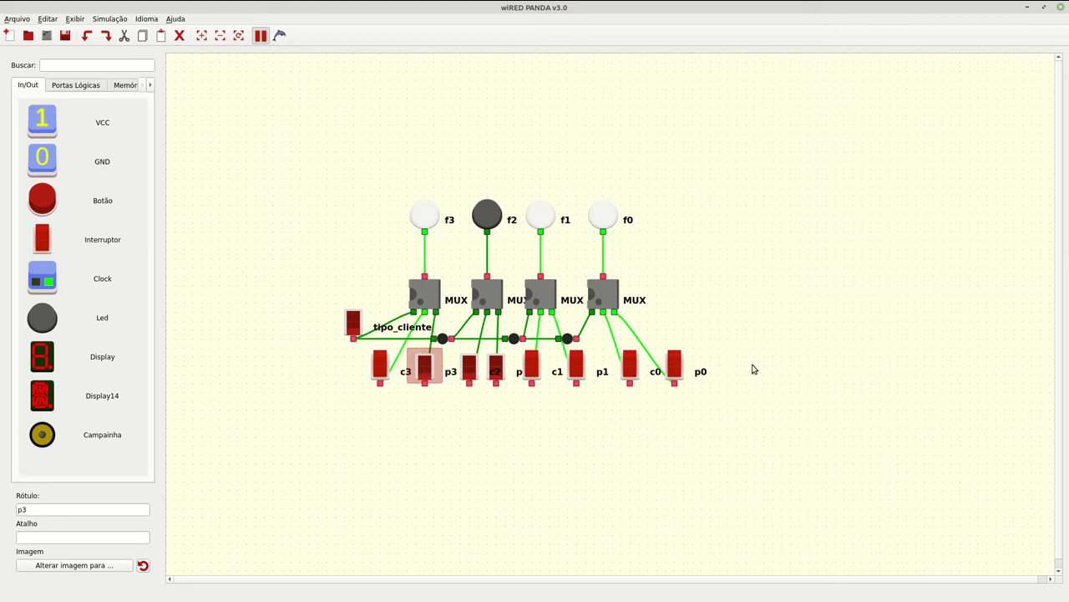
{"action": "left_click_drag", "start_coordinate": [756, 413], "coordinate": [509, 371]}
{"action": "left_click", "coordinate": [511, 405]}
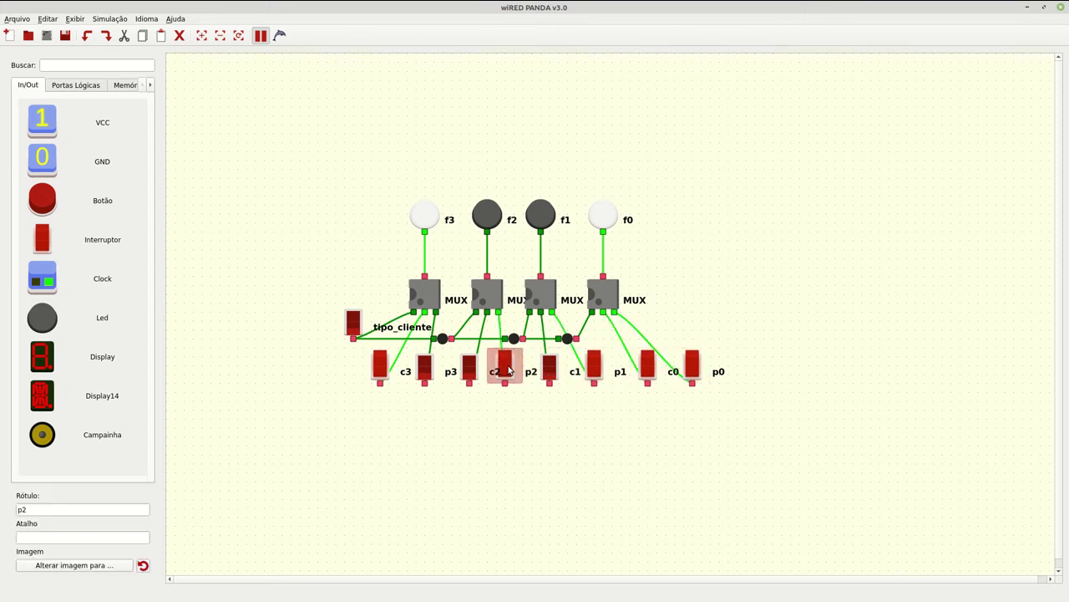
{"action": "left_click", "coordinate": [495, 413]}
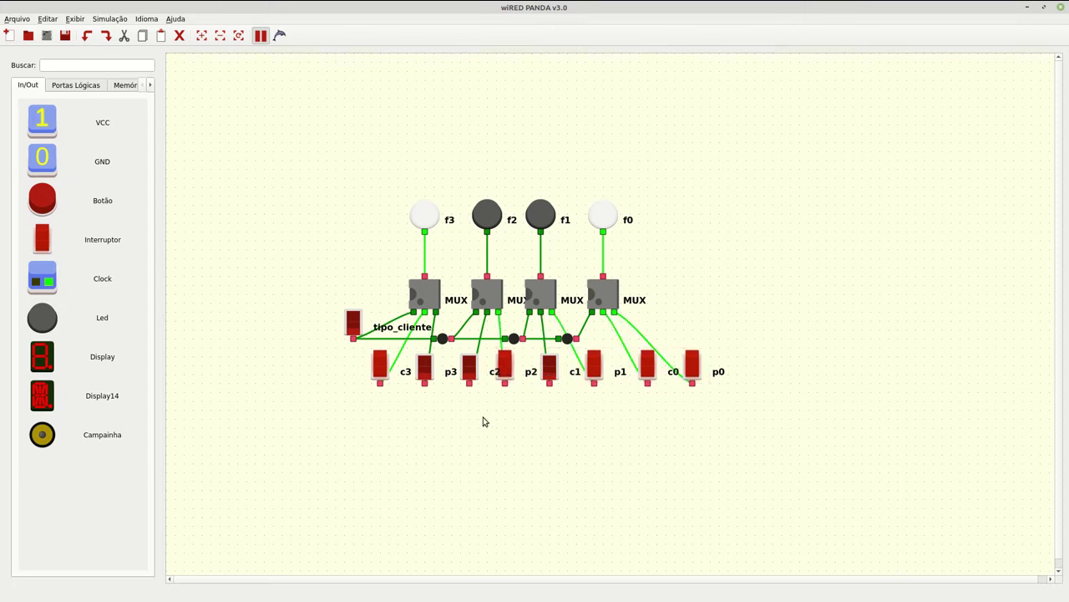
Turn off the c3, p2, p1, c0 and p0 switches so every selector input is at 0.
{"action": "left_click", "coordinate": [506, 367]}
{"action": "left_click", "coordinate": [379, 365]}
{"action": "left_click", "coordinate": [595, 365]}
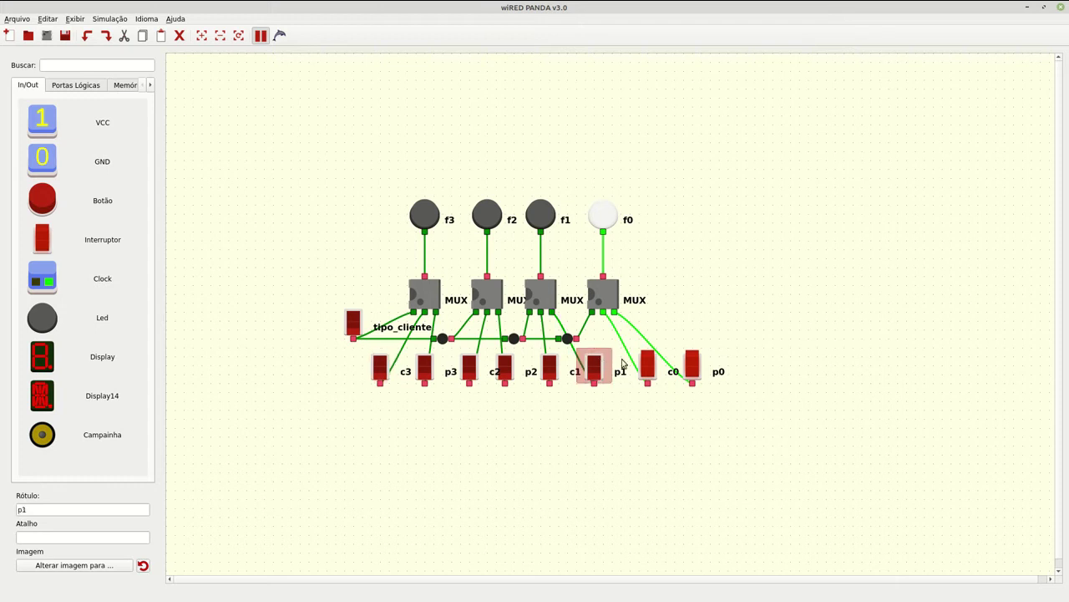
{"action": "left_click", "coordinate": [647, 365]}
{"action": "left_click", "coordinate": [692, 366]}
{"action": "left_click", "coordinate": [639, 431]}
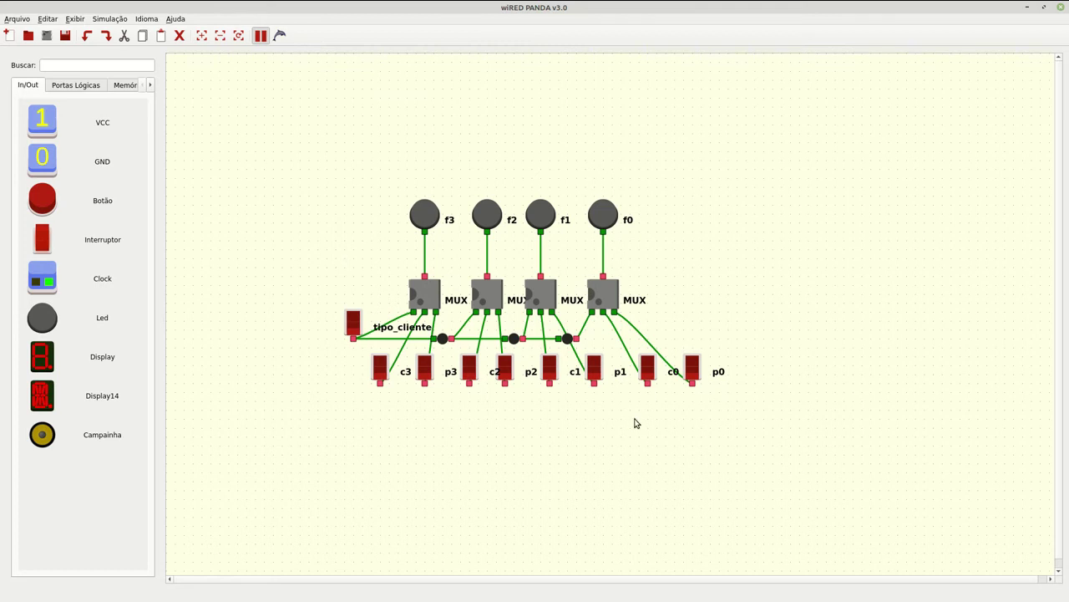
Shift the switches from p2 to p0 slightly right to uncover the c2 label, leaving p2 turned off.
{"action": "left_click_drag", "start_coordinate": [742, 419], "coordinate": [518, 365]}
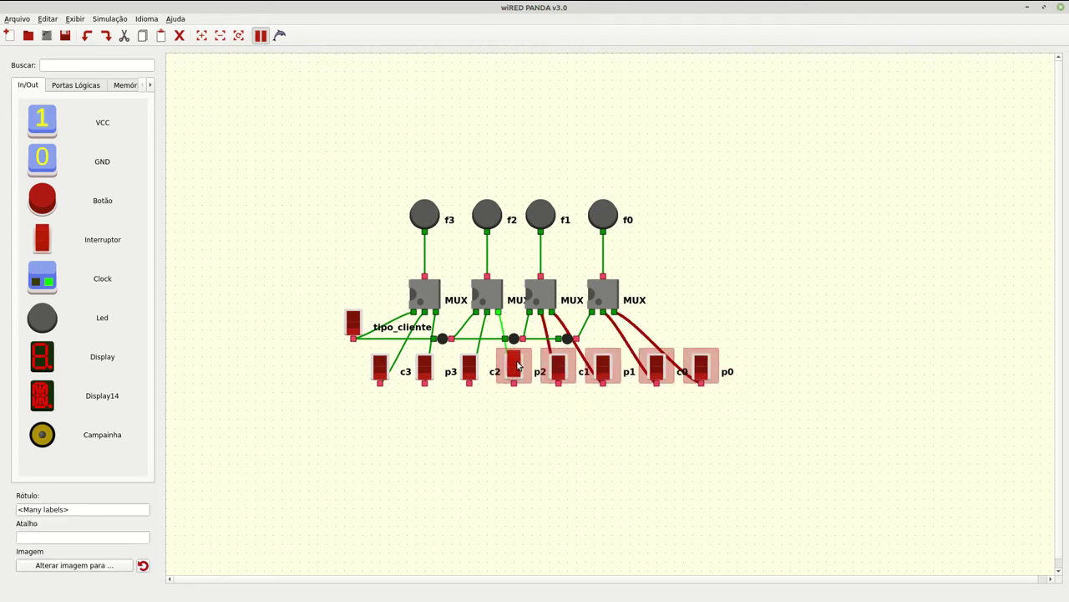
{"action": "left_click", "coordinate": [511, 415]}
{"action": "left_click", "coordinate": [515, 376]}
{"action": "left_click", "coordinate": [515, 433]}
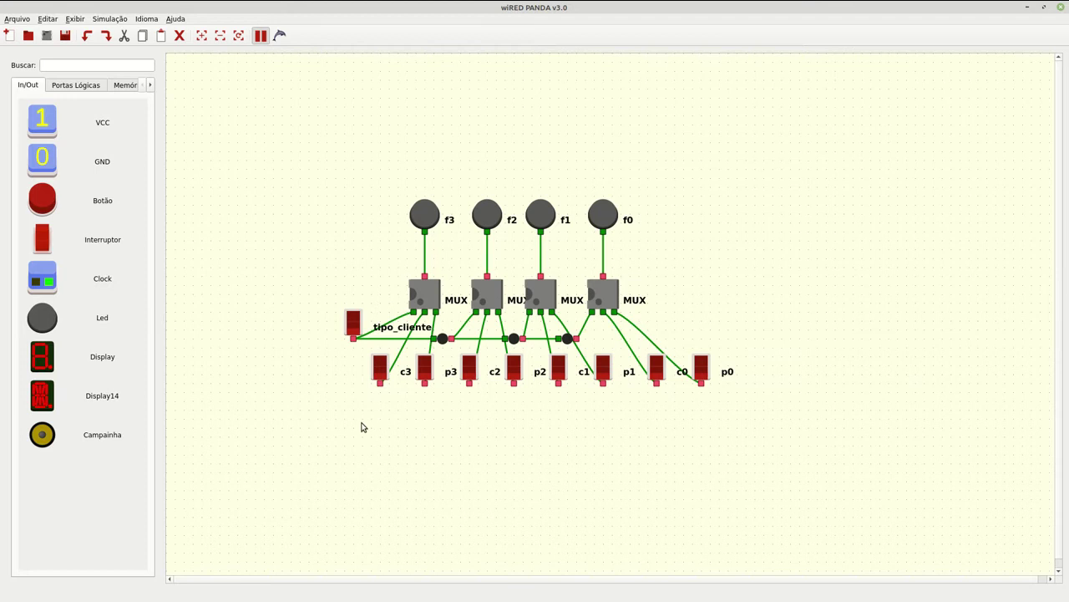
Save the four-bit selector circuit as mux4.panda in the circuitos/Aula_08 folder.
{"action": "key", "text": "ctrl+s"}
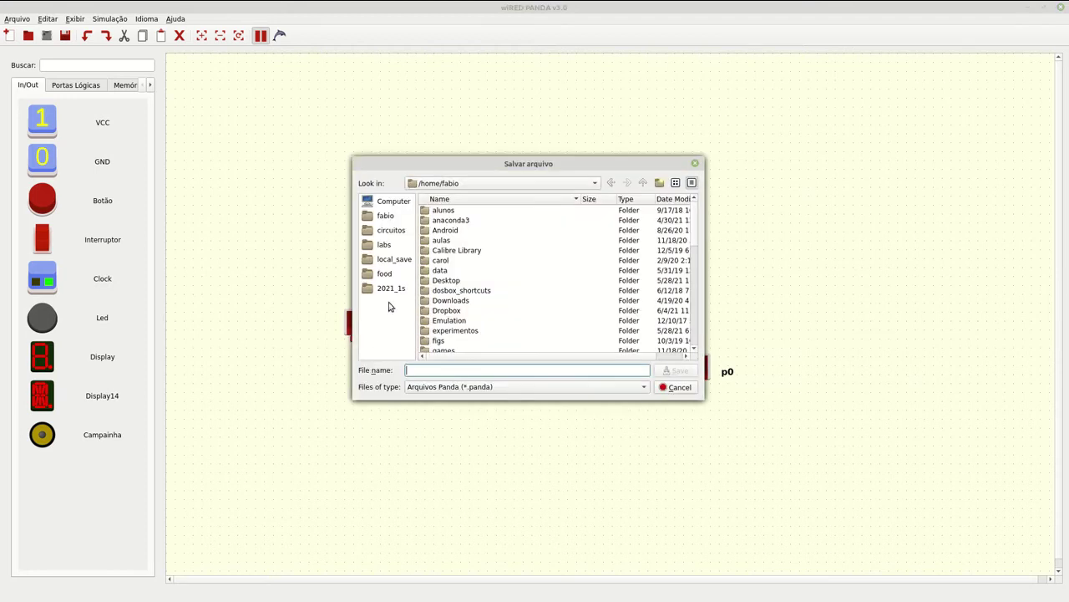
{"action": "left_click", "coordinate": [390, 230]}
{"action": "double_click", "coordinate": [458, 250]}
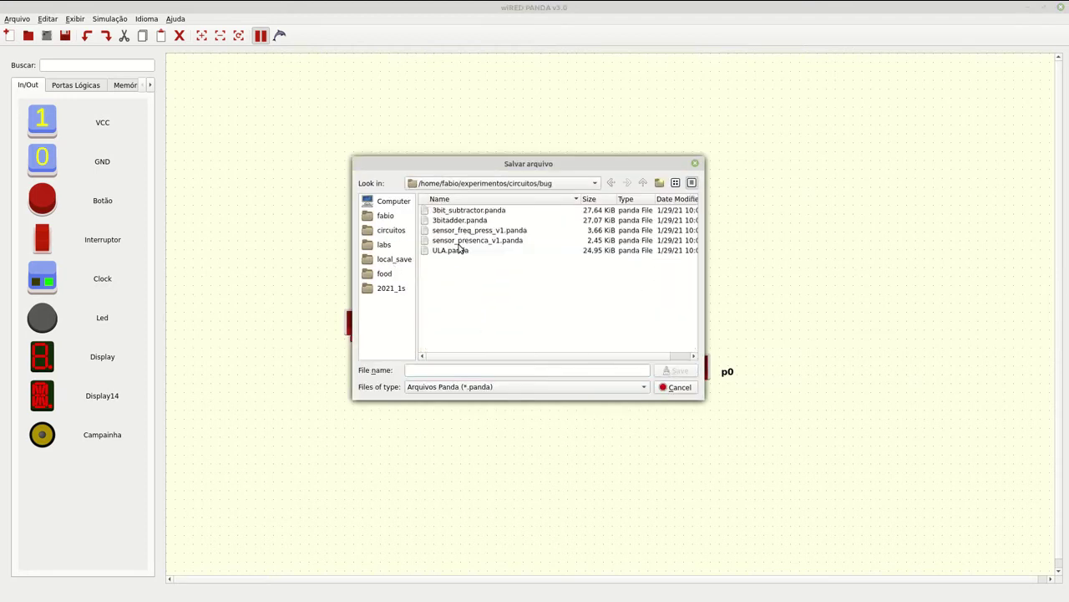
{"action": "left_click", "coordinate": [641, 183]}
{"action": "double_click", "coordinate": [449, 240]}
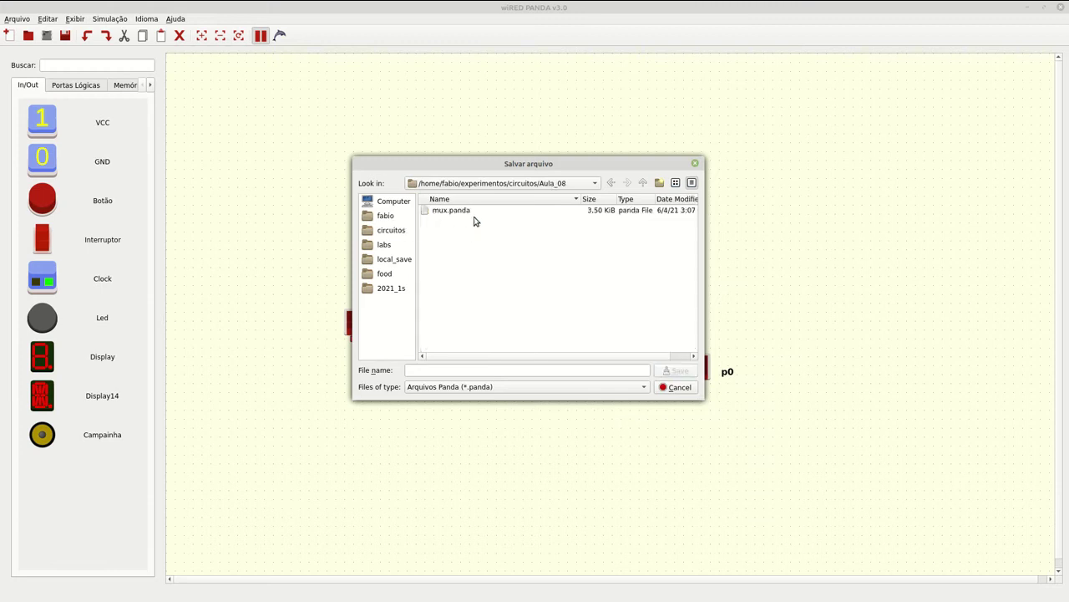
{"action": "left_click", "coordinate": [450, 212]}
{"action": "left_click", "coordinate": [457, 374]}
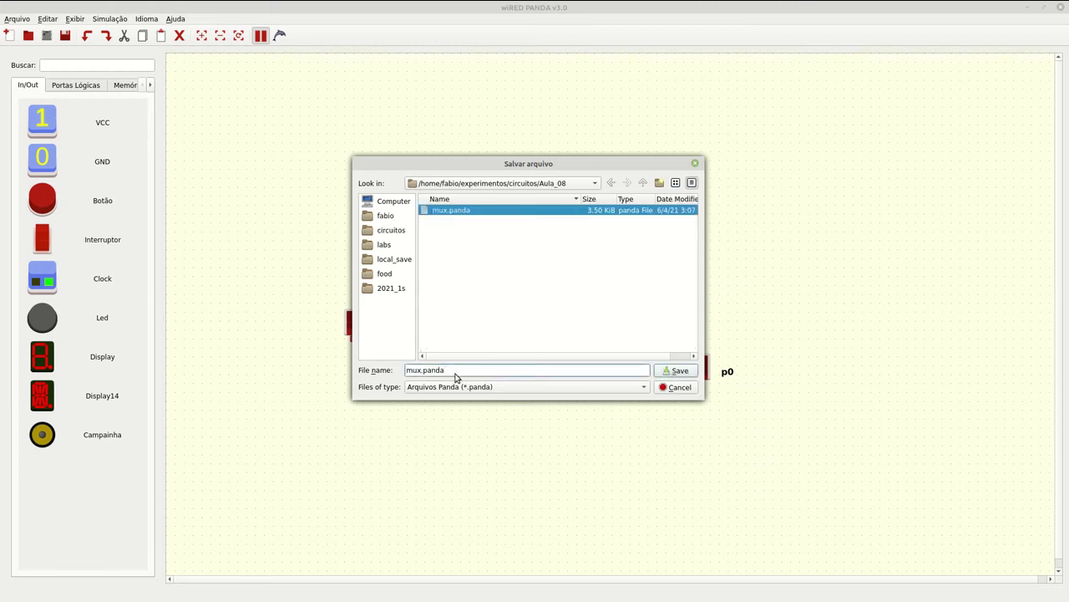
{"action": "type", "text": "4"}
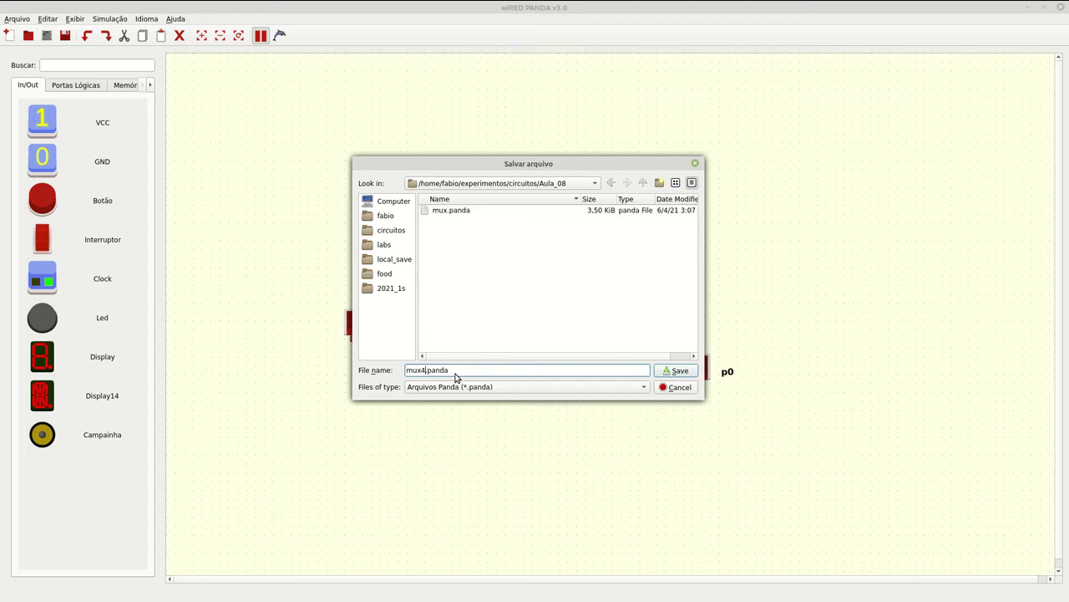
{"action": "key", "text": "Return"}
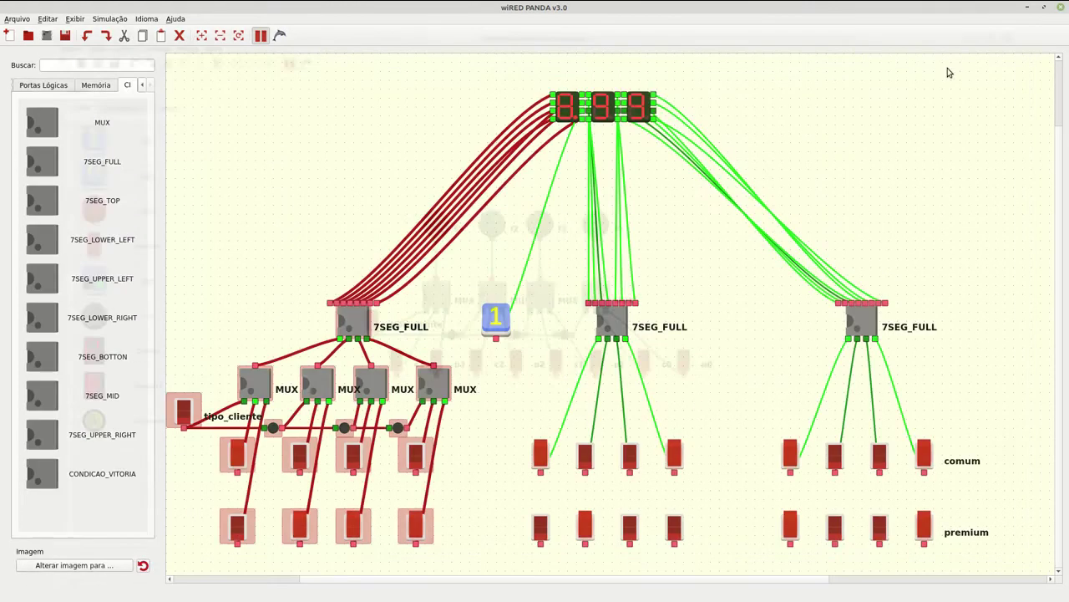
Load mux4.panda from circuitos/Aula_08 as an integrated circuit in the price display project.
{"action": "left_click", "coordinate": [47, 36]}
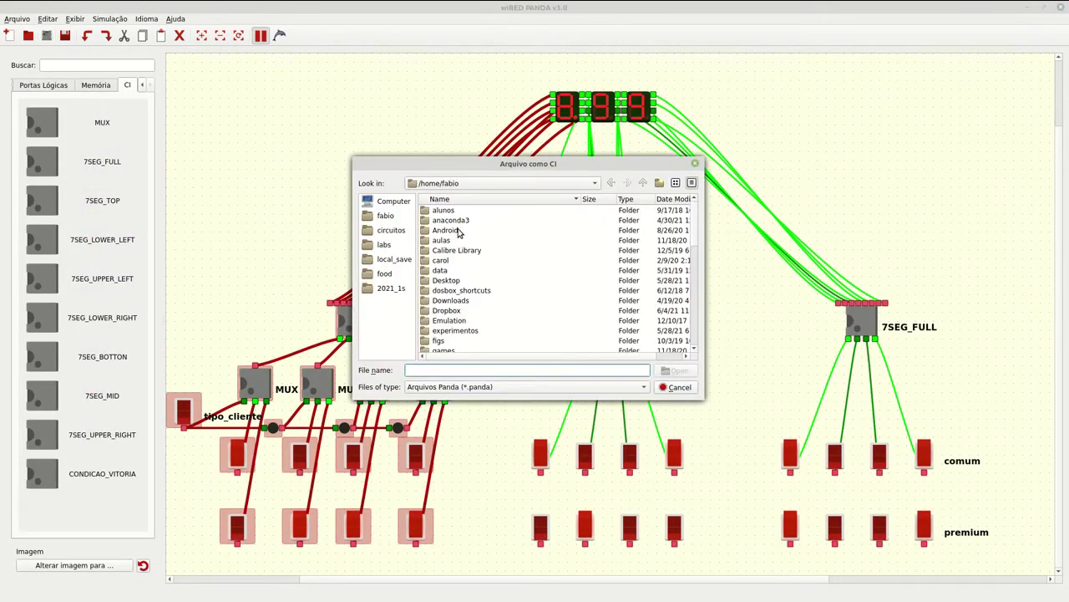
{"action": "left_click", "coordinate": [393, 231]}
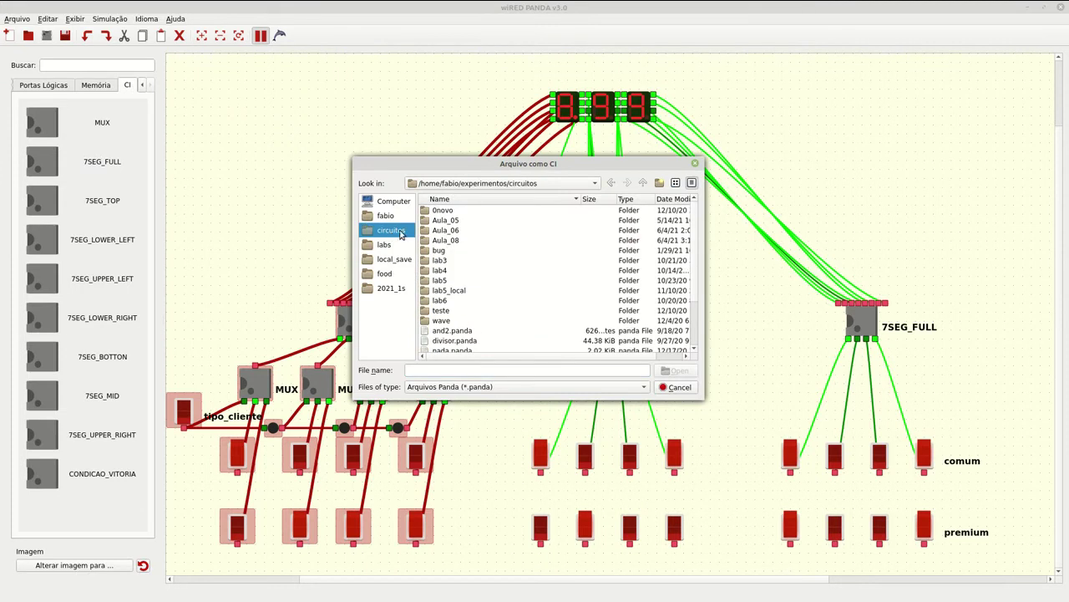
{"action": "double_click", "coordinate": [455, 239]}
{"action": "left_click", "coordinate": [462, 220]}
{"action": "double_click", "coordinate": [462, 220]}
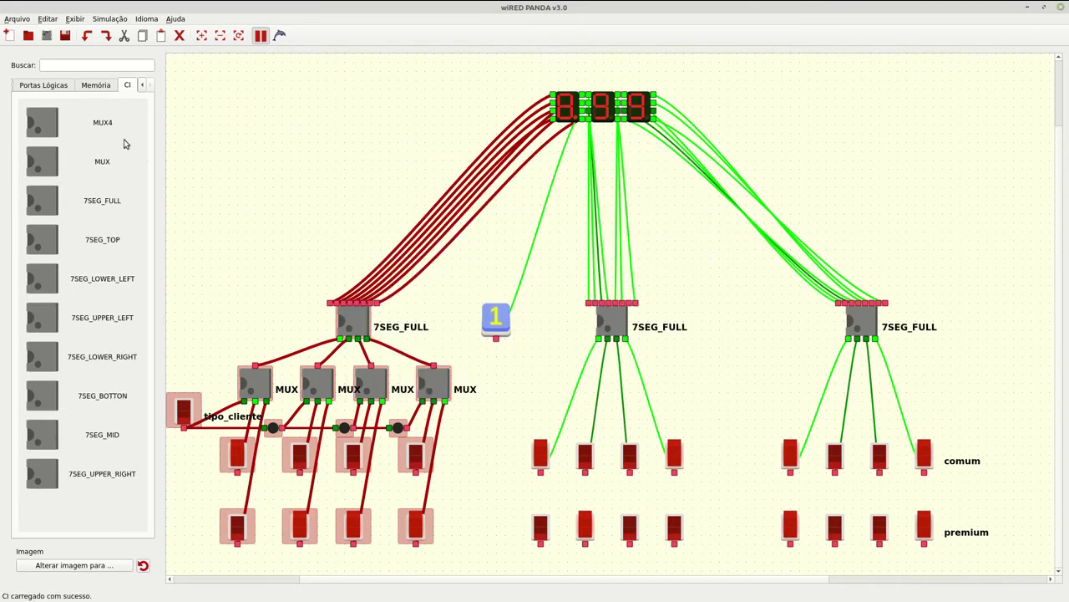
Place a MUX4 below the middle 7SEG_FULL, rotate its outputs upward, and connect tipo_cliente to its first input through a new node.
{"action": "left_click_drag", "start_coordinate": [44, 116], "coordinate": [603, 385]}
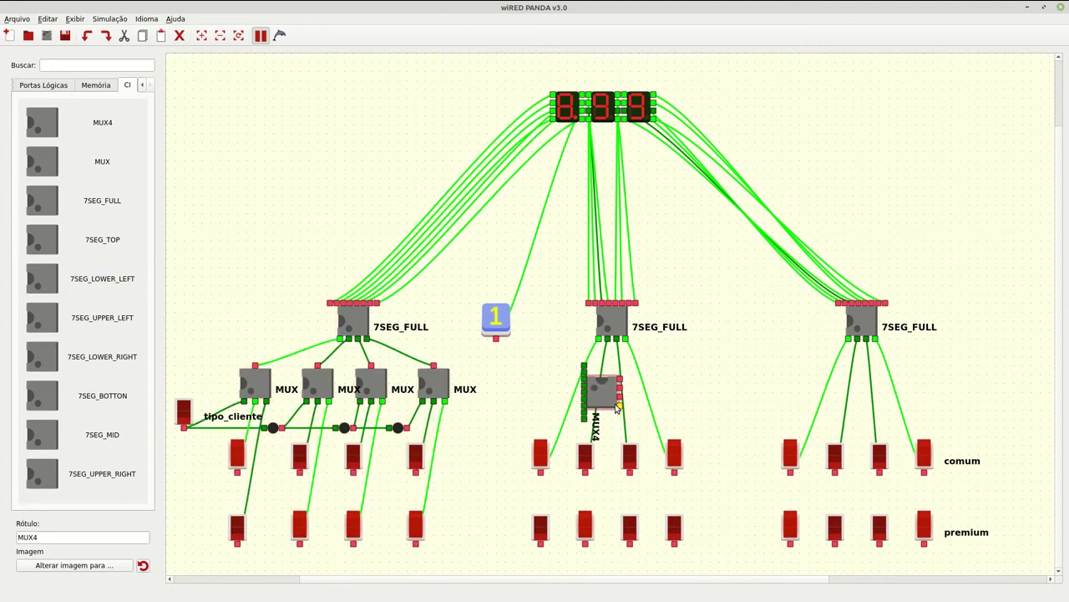
{"action": "key", "text": "ctrl+r"}
{"action": "key", "text": "ctrl+r"}
{"action": "key", "text": "ctrl+r"}
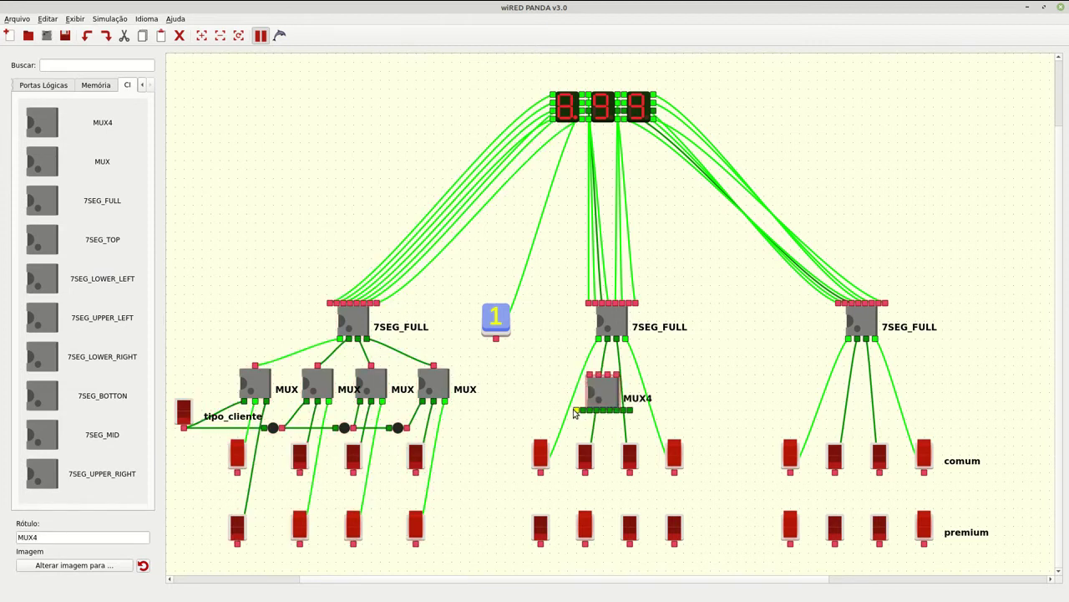
{"action": "left_click_drag", "start_coordinate": [432, 434], "coordinate": [406, 427]}
{"action": "double_click", "coordinate": [506, 424]}
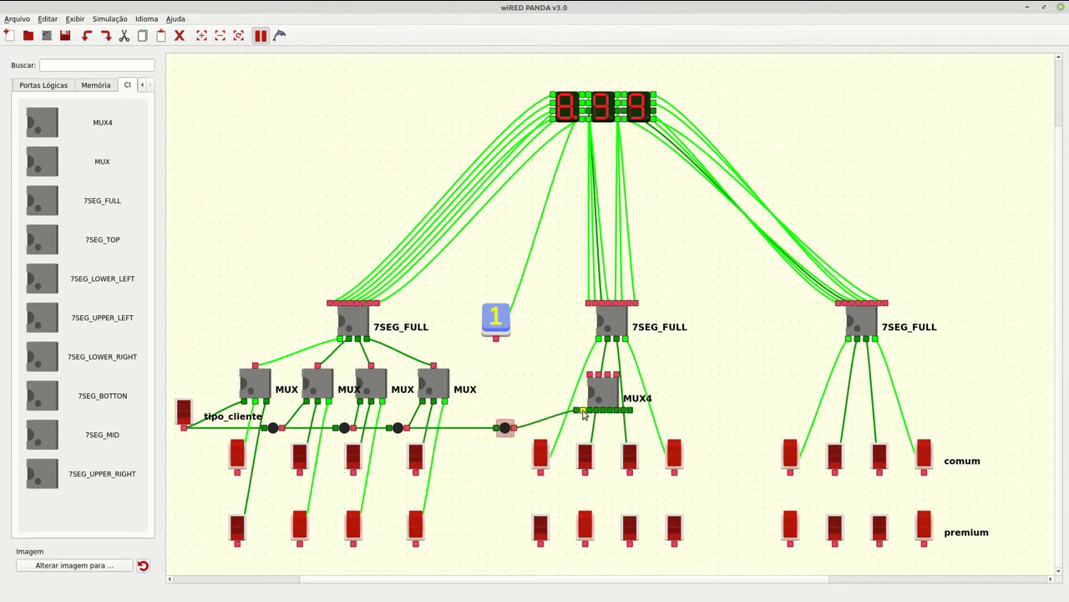
Connect the MUX4's c3 to c0 inputs to the middle digit's comum switches and its p3 to p0 inputs to the premium switches.
{"action": "mouse_move", "coordinate": [584, 414]}
{"action": "left_mouse_down"}
{"action": "mouse_move", "coordinate": [587, 424]}
{"action": "mouse_move", "coordinate": [544, 473]}
{"action": "left_mouse_up"}
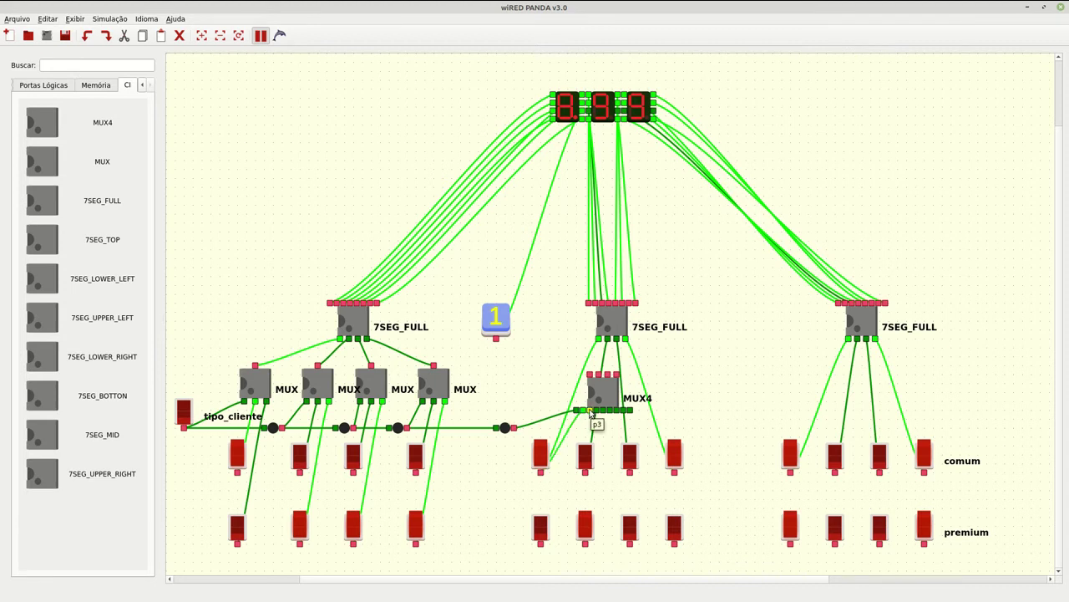
{"action": "left_click_drag", "start_coordinate": [591, 412], "coordinate": [542, 546]}
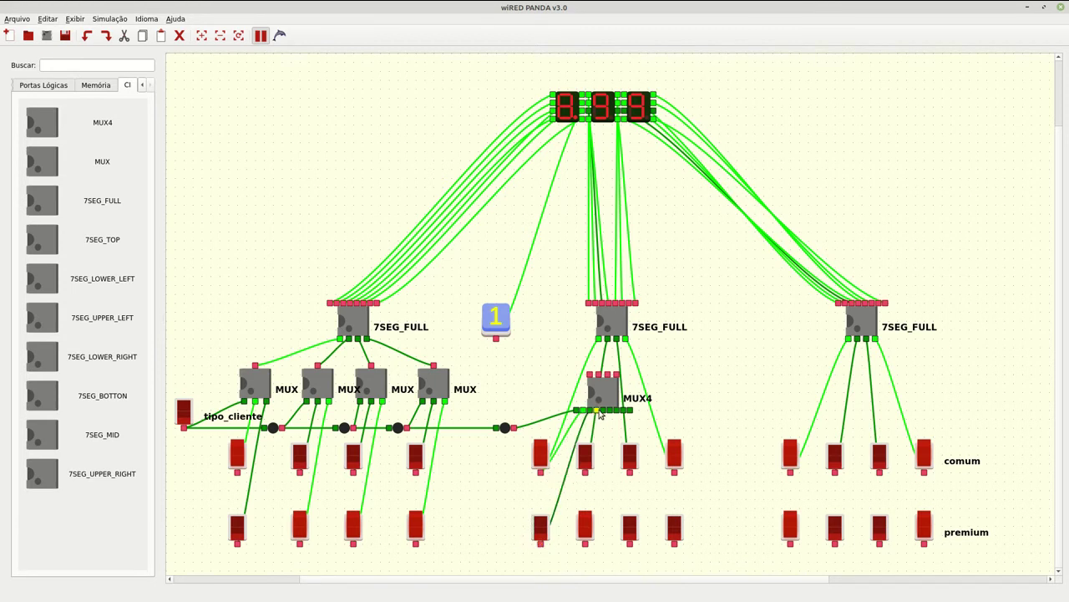
{"action": "left_click_drag", "start_coordinate": [594, 411], "coordinate": [585, 474]}
{"action": "left_click_drag", "start_coordinate": [603, 410], "coordinate": [585, 543]}
{"action": "left_click_drag", "start_coordinate": [613, 410], "coordinate": [630, 472]}
{"action": "left_click_drag", "start_coordinate": [621, 411], "coordinate": [630, 544]}
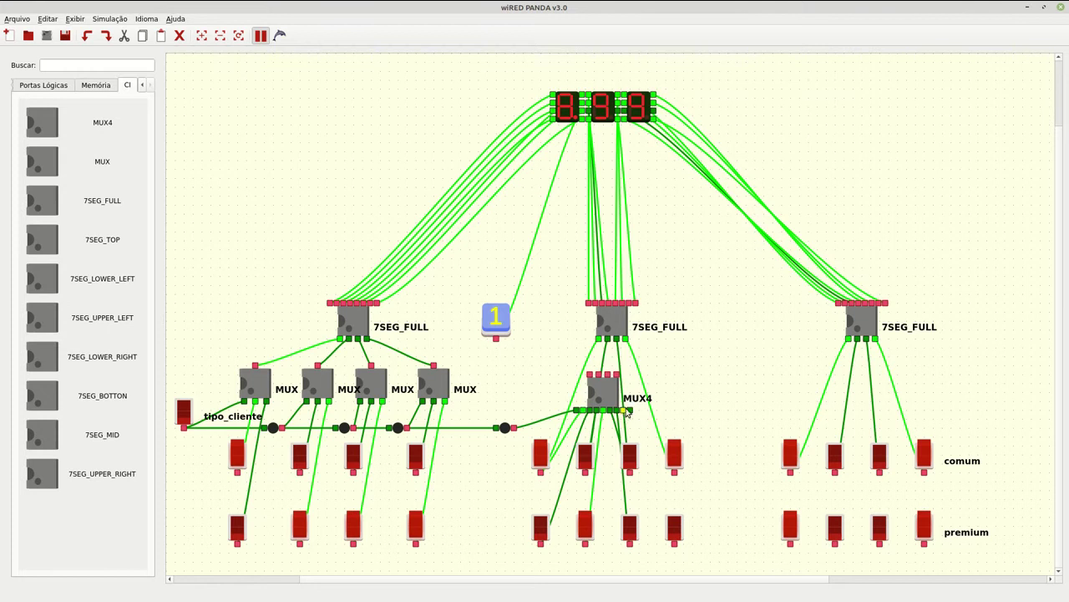
{"action": "left_click_drag", "start_coordinate": [628, 410], "coordinate": [674, 472]}
{"action": "left_click_drag", "start_coordinate": [629, 412], "coordinate": [673, 543]}
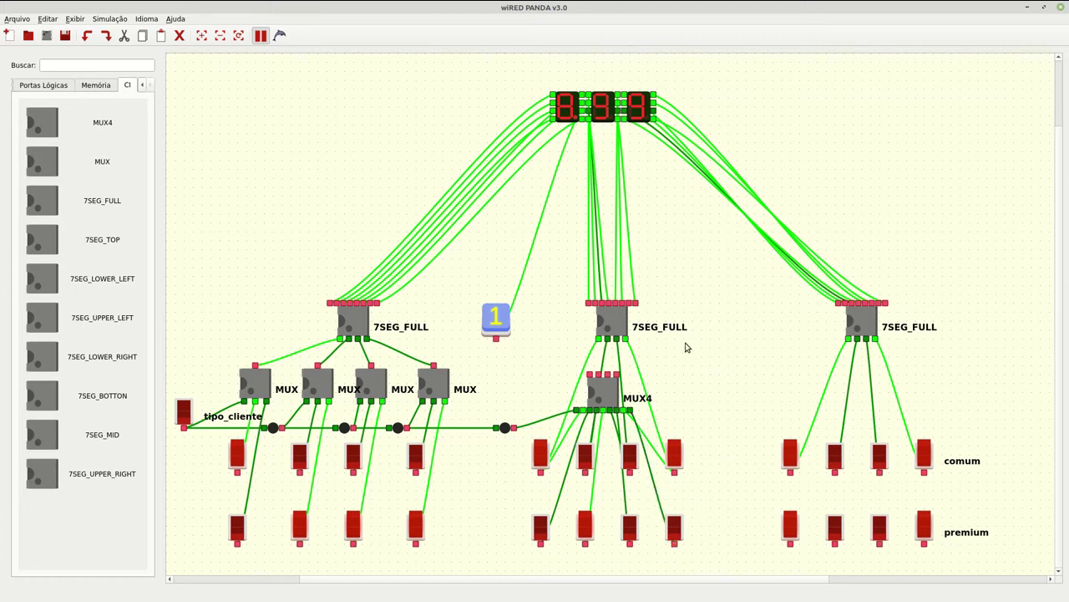
Replace the direct comum wires into the middle 7SEG_FULL with wires from the four MUX4 outputs, in the same order.
{"action": "left_click_drag", "start_coordinate": [681, 336], "coordinate": [598, 339]}
{"action": "key", "text": "Delete"}
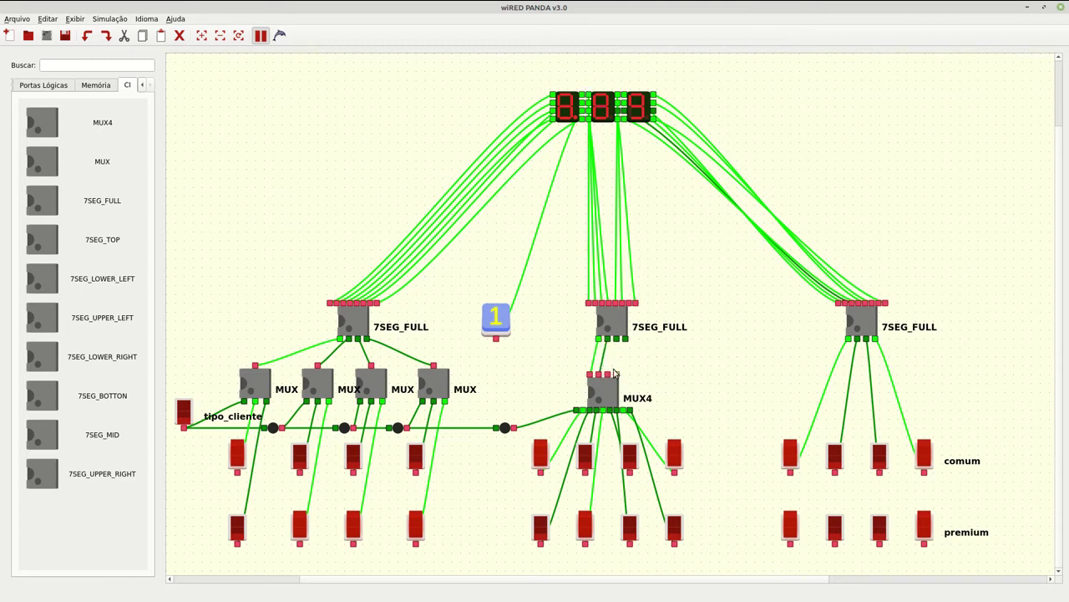
{"action": "left_click_drag", "start_coordinate": [609, 374], "coordinate": [615, 344]}
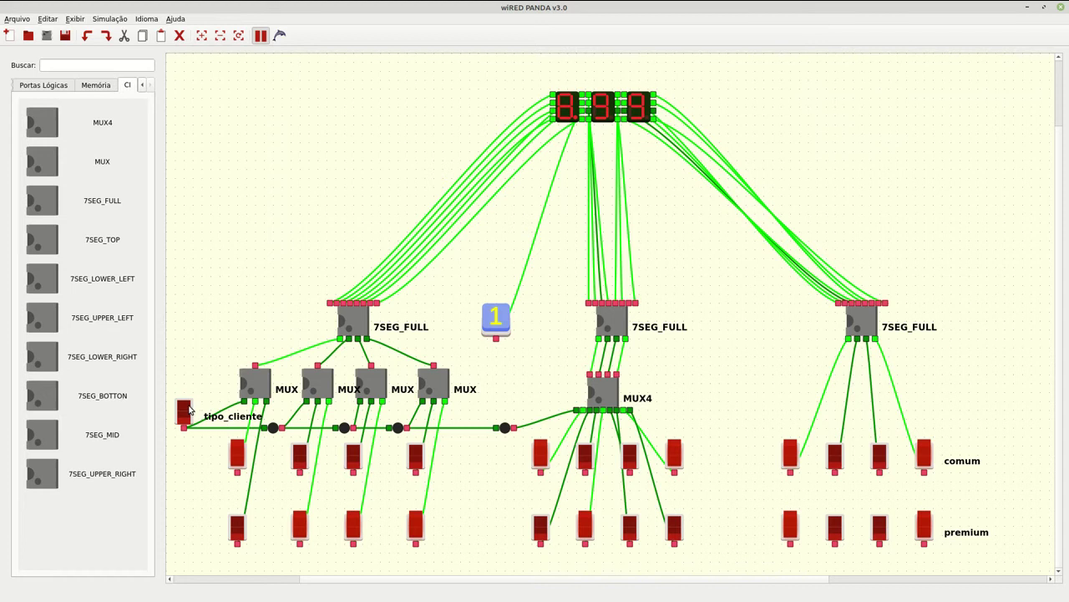
Toggle tipo_cliente repeatedly to test the first two digits in comum and premium mode, leaving it off.
{"action": "left_click", "coordinate": [186, 409]}
{"action": "left_click", "coordinate": [185, 409]}
{"action": "left_click", "coordinate": [185, 410]}
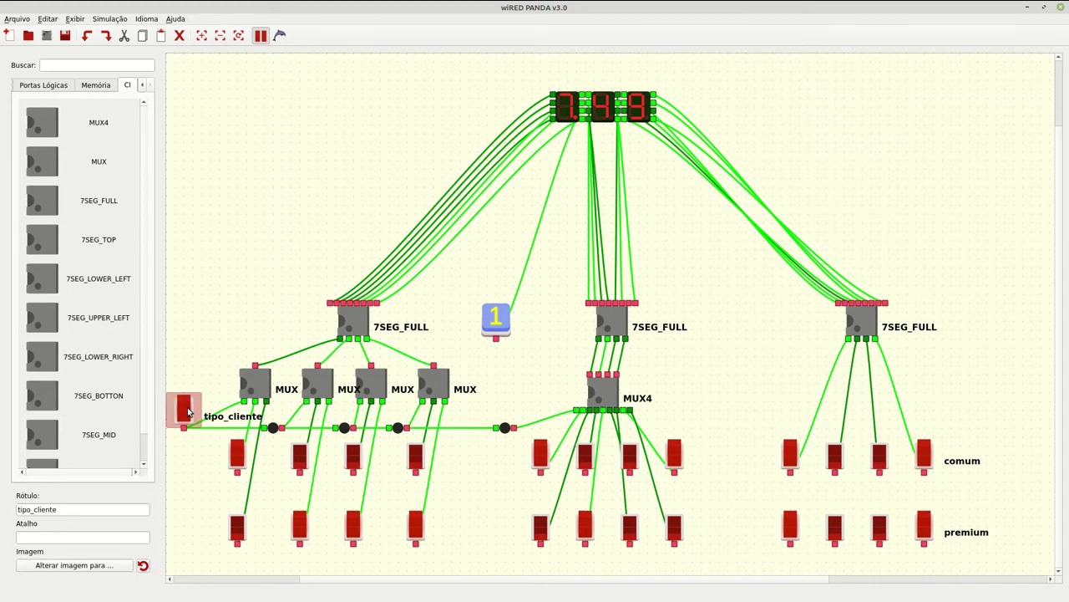
{"action": "left_click", "coordinate": [186, 410]}
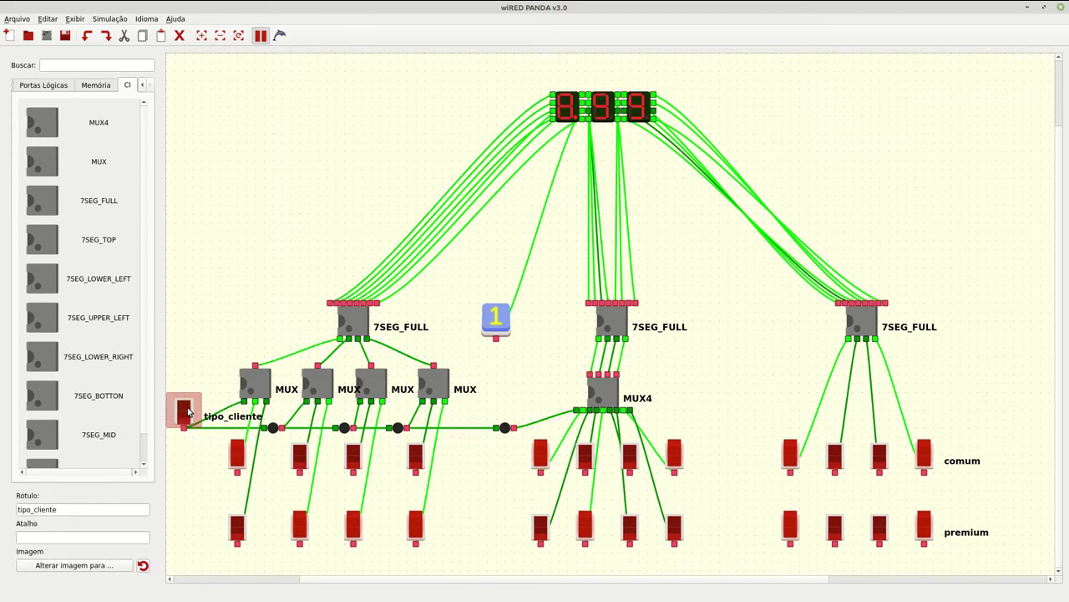
{"action": "left_click", "coordinate": [187, 411]}
{"action": "left_click", "coordinate": [187, 410]}
{"action": "left_click", "coordinate": [187, 411]}
{"action": "left_click", "coordinate": [187, 410]}
{"action": "left_click", "coordinate": [724, 391]}
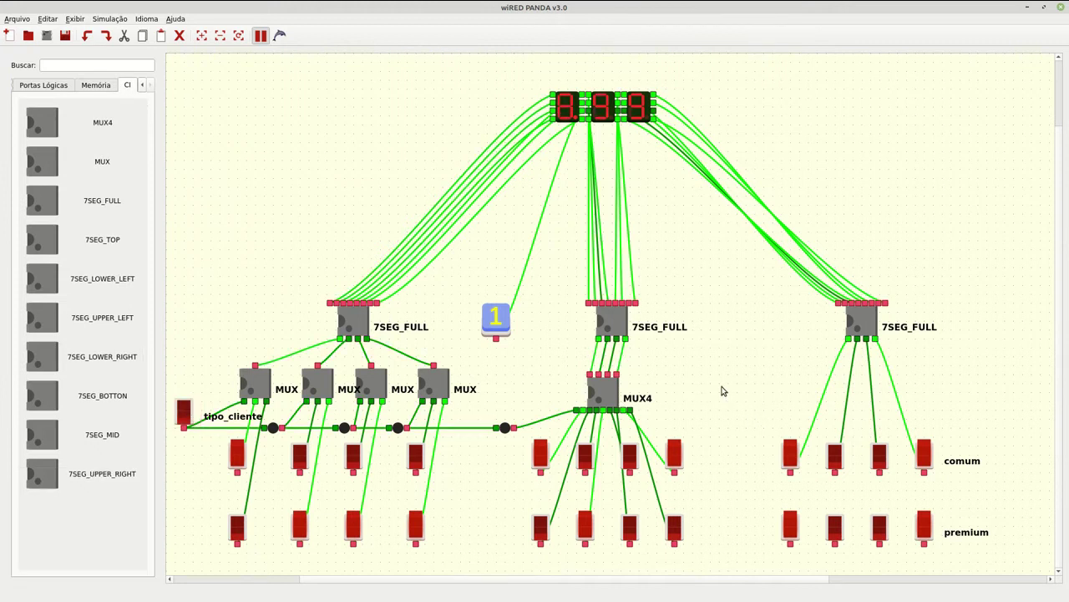
Replace the last digit's switches with a copy of the middle MUX4 and its eight switches, placed below the last 7SEG_FULL.
{"action": "left_click_drag", "start_coordinate": [724, 374], "coordinate": [519, 564]}
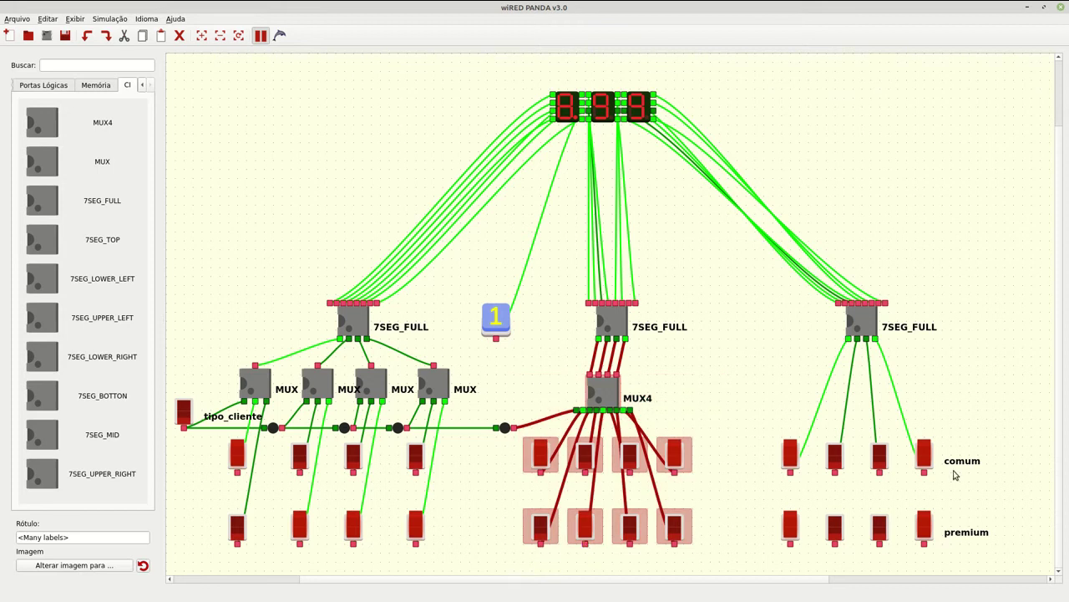
{"action": "left_click_drag", "start_coordinate": [1010, 383], "coordinate": [736, 560]}
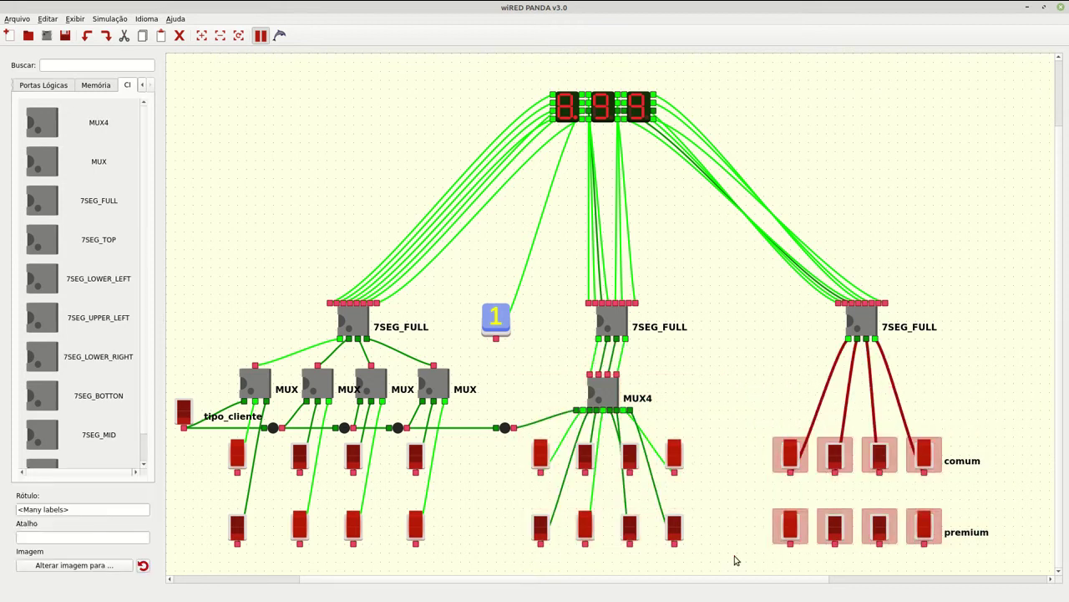
{"action": "key", "text": "Delete"}
{"action": "key", "text": "ctrl+v"}
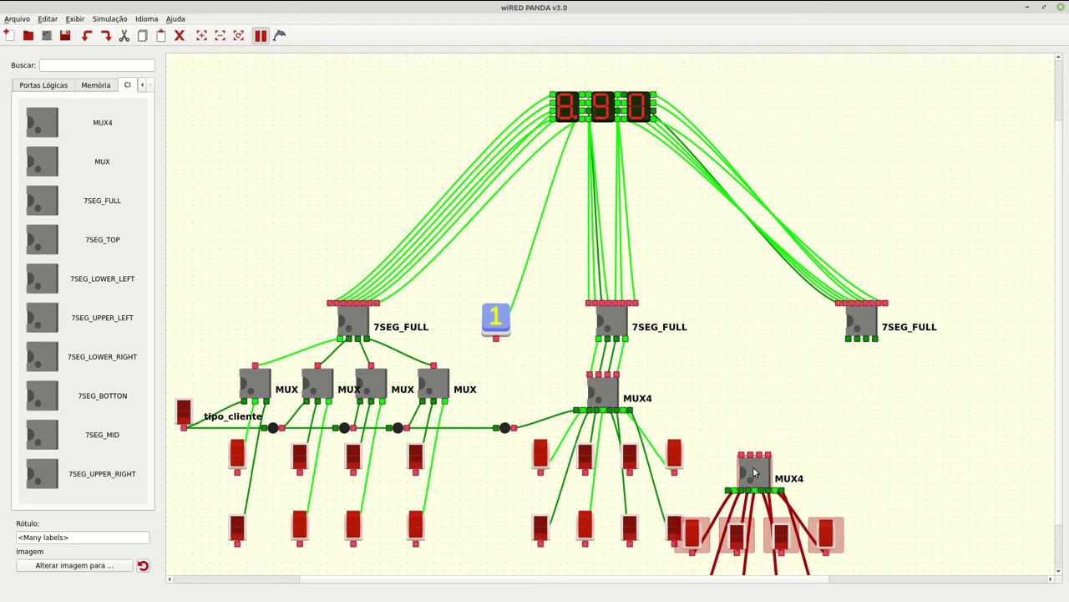
{"action": "left_click_drag", "start_coordinate": [756, 468], "coordinate": [848, 339]}
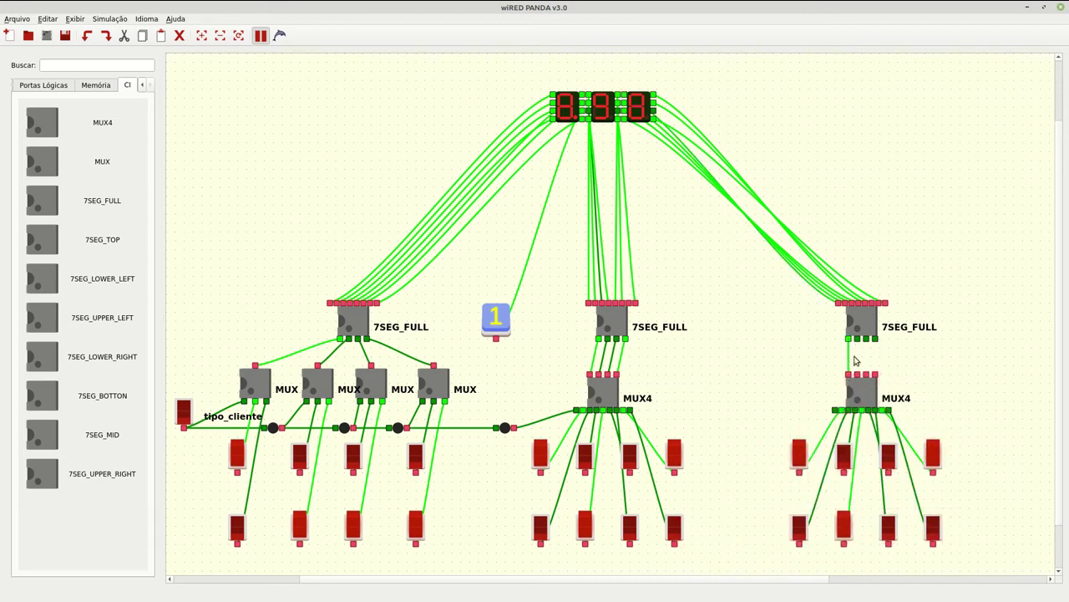
Wire the remaining outputs of the copied MUX4 to the matching inputs of the last 7SEG_FULL.
{"action": "left_click_drag", "start_coordinate": [857, 374], "coordinate": [857, 339]}
{"action": "left_click_drag", "start_coordinate": [866, 374], "coordinate": [865, 338]}
{"action": "left_click_drag", "start_coordinate": [874, 374], "coordinate": [874, 339]}
Label the last digit's rightmost upper switch comum, keeping it on, and its rightmost lower switch premium.
{"action": "left_click", "coordinate": [937, 459]}
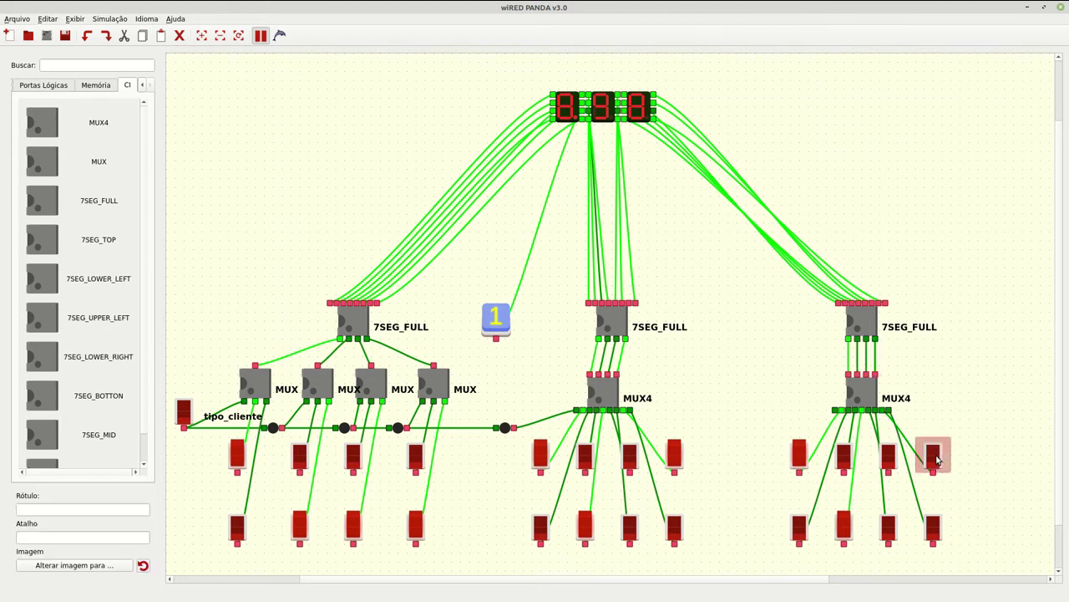
{"action": "left_click", "coordinate": [93, 511]}
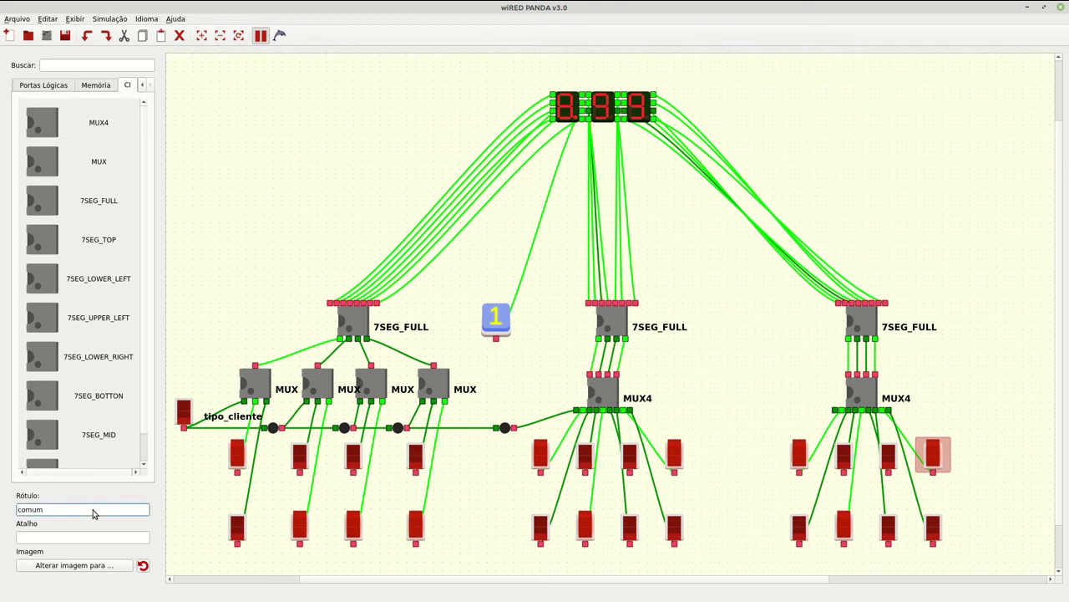
{"action": "type", "text": "comum"}
{"action": "left_click", "coordinate": [933, 526]}
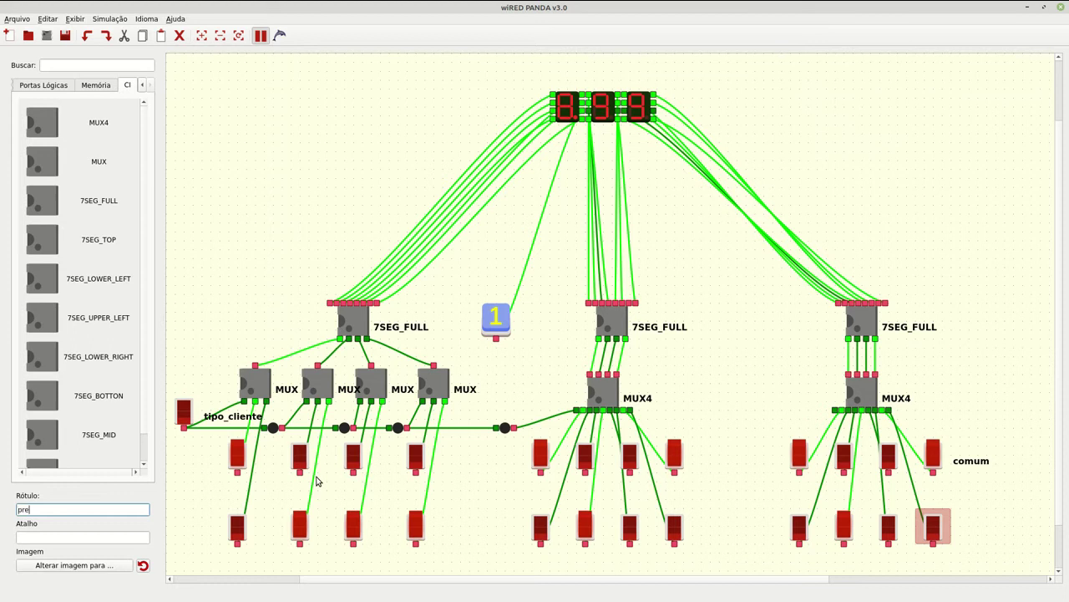
{"action": "left_click", "coordinate": [733, 422]}
Set the last digit's premium switches to 1001.
{"action": "left_click", "coordinate": [848, 526]}
{"action": "left_click", "coordinate": [806, 530]}
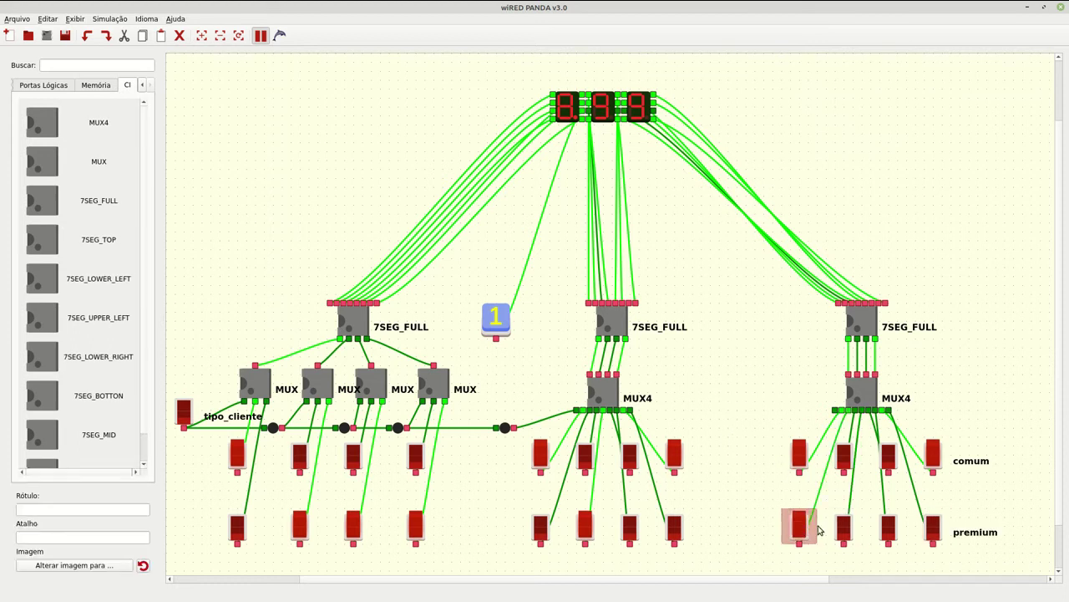
{"action": "left_click", "coordinate": [935, 526]}
Toggle tipo_cliente to compare the comum and premium prices on the display, leaving it off.
{"action": "left_click", "coordinate": [185, 412]}
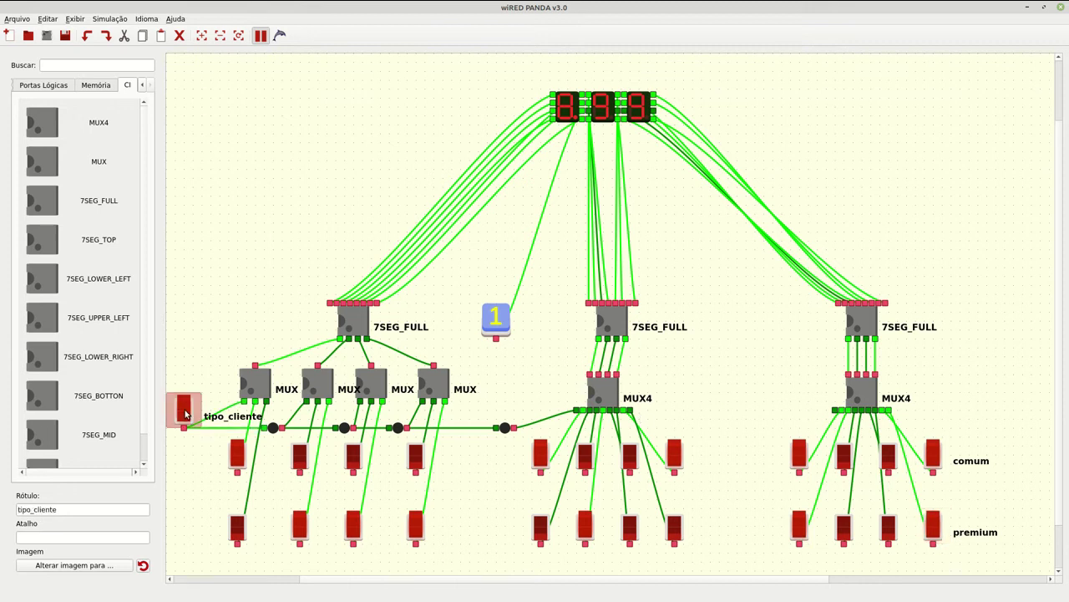
{"action": "left_click", "coordinate": [185, 413]}
{"action": "left_click", "coordinate": [185, 413]}
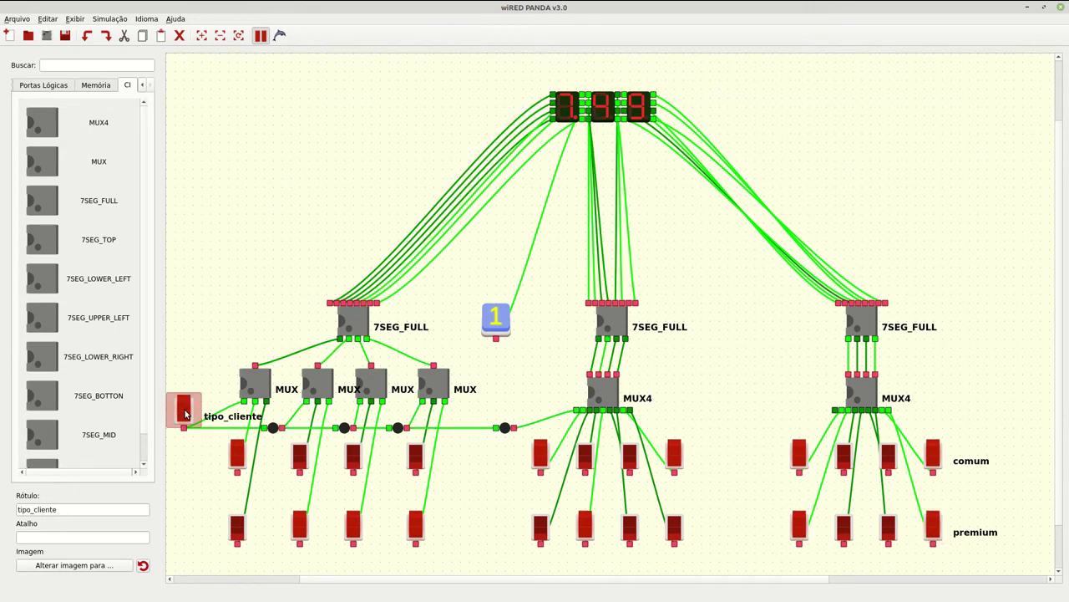
{"action": "left_click", "coordinate": [185, 413]}
Extend the tipo_cliente line from the middle MUX4's node through a new node to the last MUX4's first input.
{"action": "left_click_drag", "start_coordinate": [514, 427], "coordinate": [774, 427]}
{"action": "double_click", "coordinate": [773, 410]}
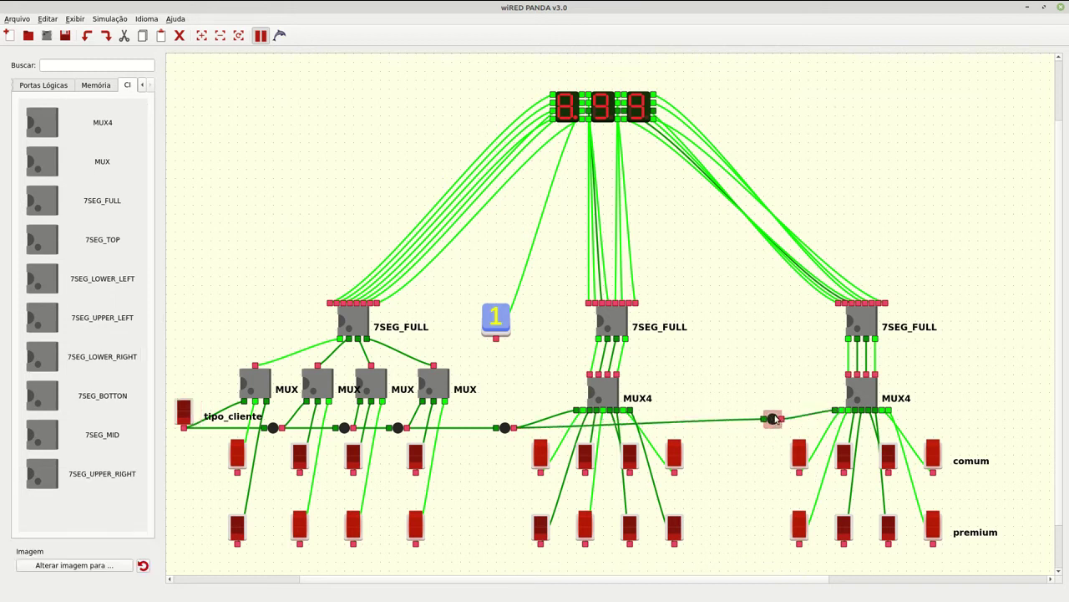
Set the last digit's premium switches to 0001 and toggle tipo_cliente to test all three digits, leaving it off.
{"action": "left_click", "coordinate": [797, 524]}
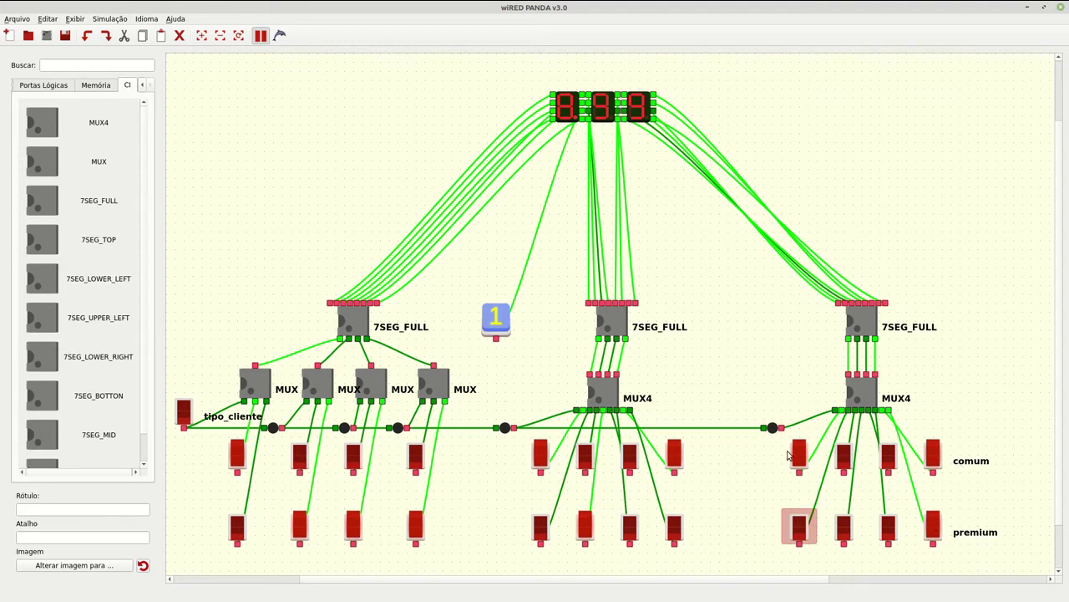
{"action": "left_click", "coordinate": [187, 413]}
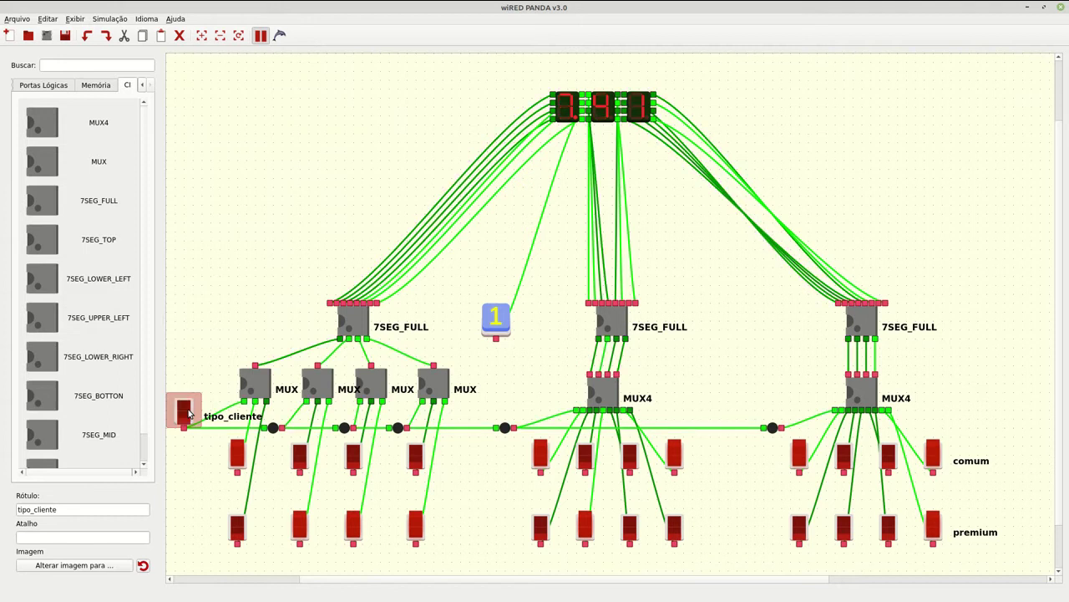
{"action": "left_click", "coordinate": [188, 413]}
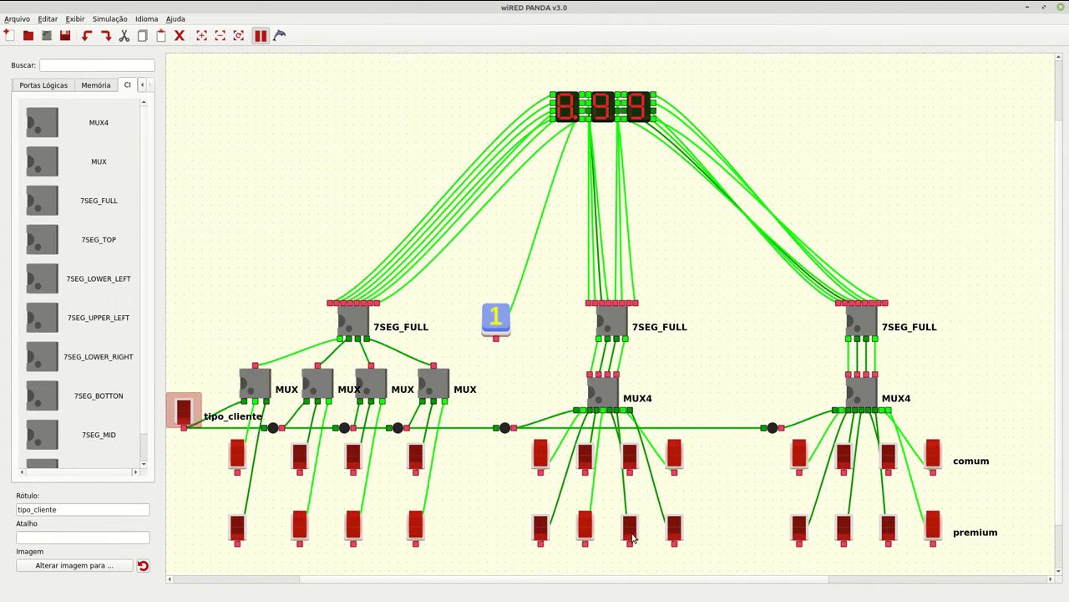
Switch on the first premium input of the rightmost MUX4.
{"action": "left_click", "coordinate": [795, 525]}
{"action": "left_click", "coordinate": [999, 392]}
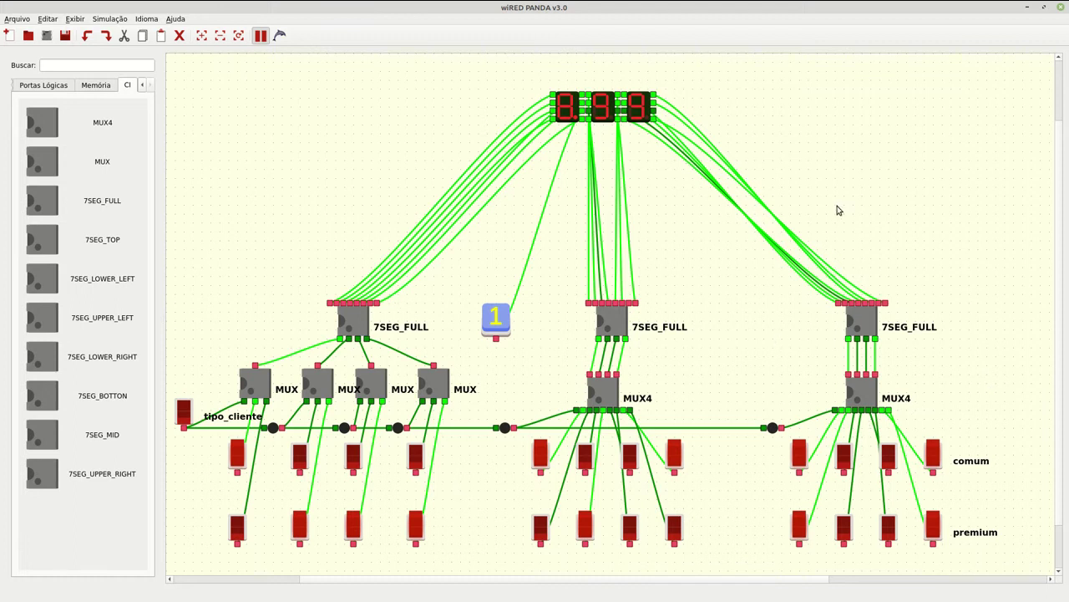
Save the circuit as pagamento in the experimentos/circuitos/Aula_08 folder.
{"action": "key", "text": "ctrl+s"}
{"action": "key", "text": "Escape"}
{"action": "key", "text": "ctrl+s"}
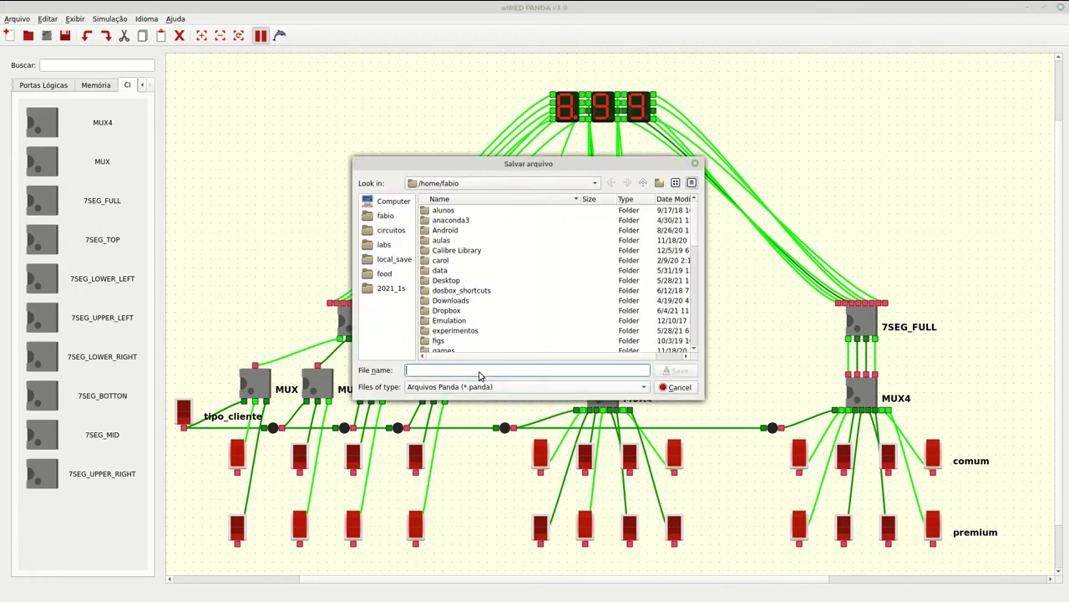
{"action": "left_click", "coordinate": [397, 233]}
{"action": "double_click", "coordinate": [457, 242]}
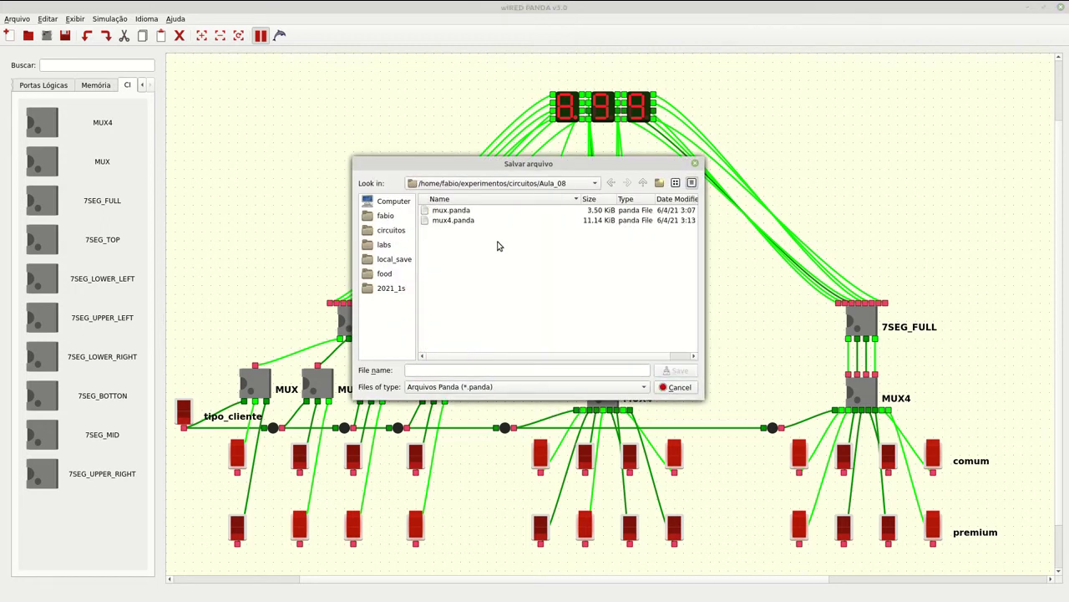
{"action": "left_click", "coordinate": [575, 373]}
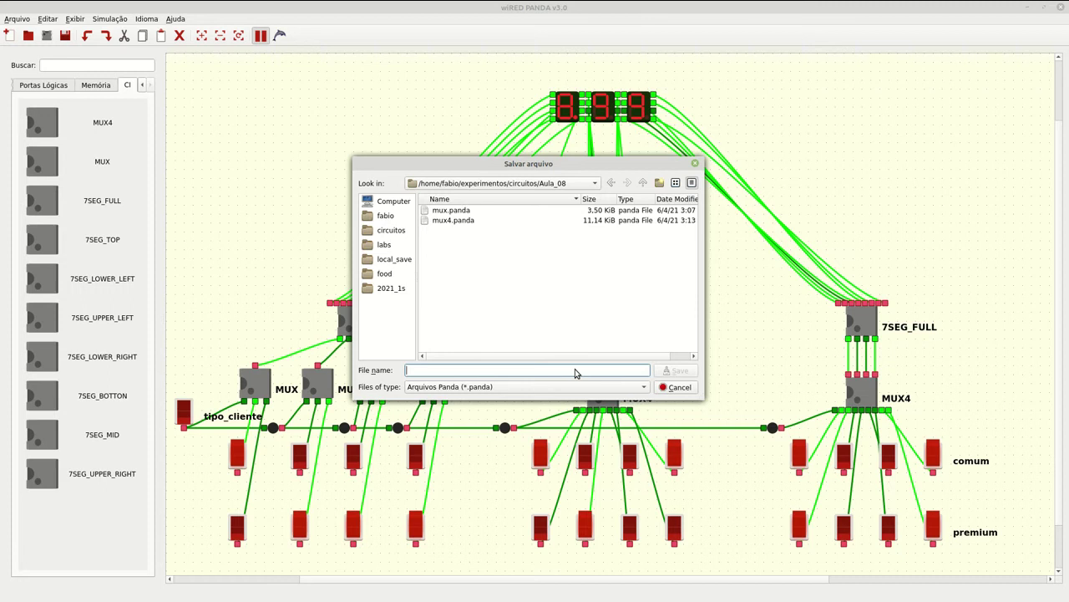
{"action": "type", "text": "pagamento"}
{"action": "key", "text": "Return"}
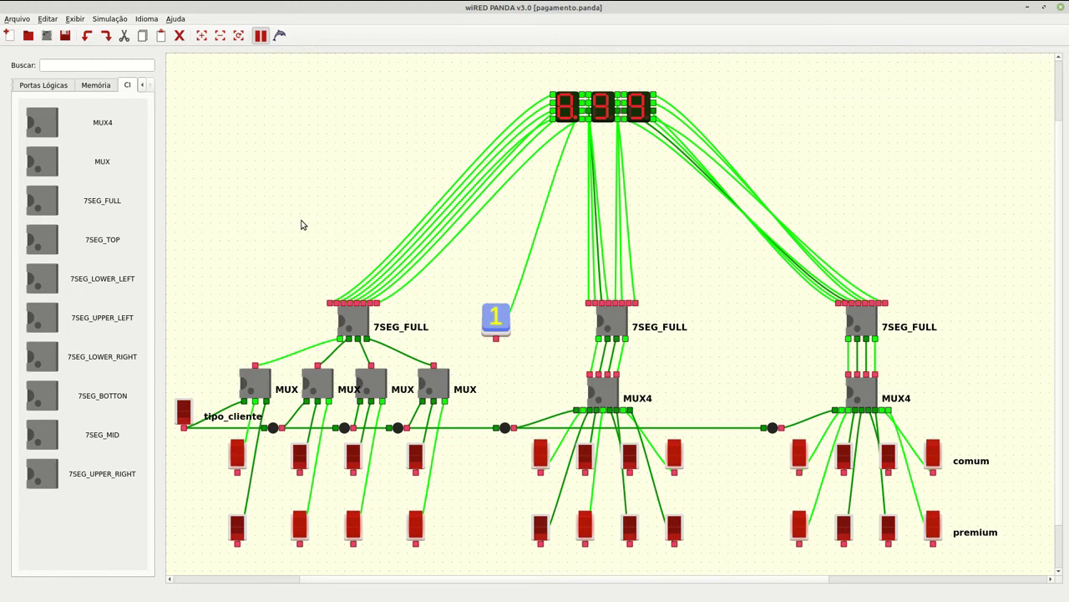
Shift the middle MUX4 and its eight input switches slightly to align with the 7SEG_FULL above, keeping the last premium switch off.
{"action": "left_click_drag", "start_coordinate": [599, 395], "coordinate": [607, 395]}
{"action": "left_click", "coordinate": [698, 391]}
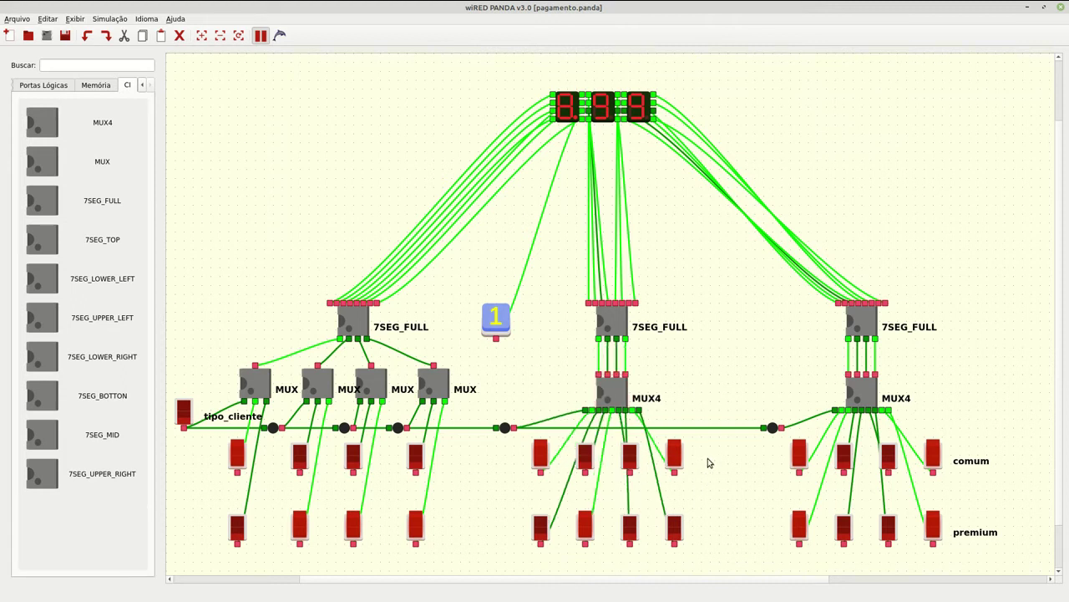
{"action": "left_click_drag", "start_coordinate": [708, 462], "coordinate": [477, 561]}
{"action": "left_click_drag", "start_coordinate": [675, 533], "coordinate": [683, 533]}
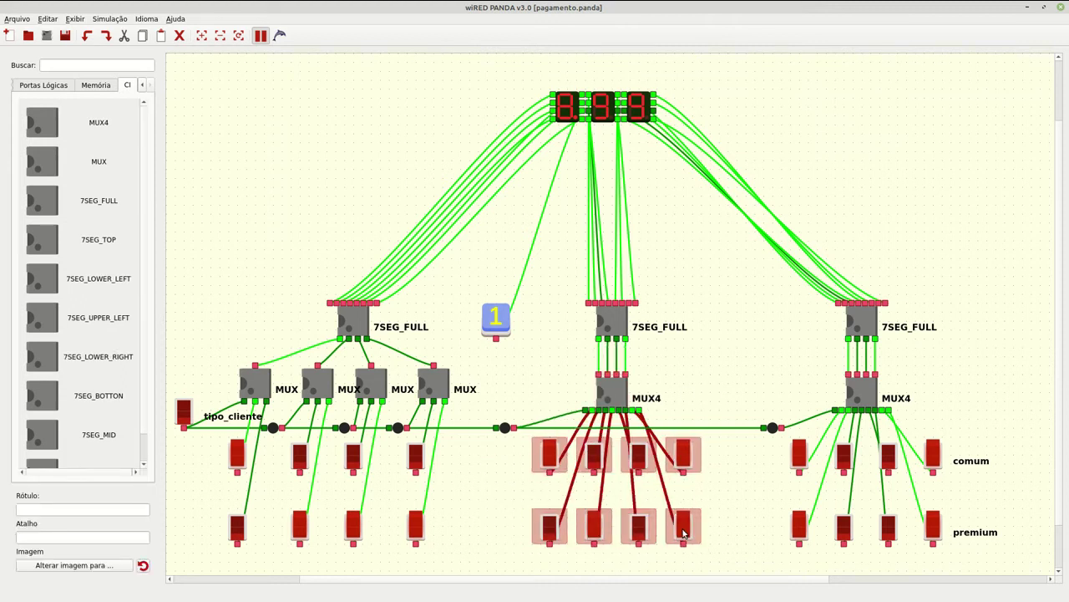
{"action": "left_click", "coordinate": [683, 533]}
{"action": "left_click", "coordinate": [725, 492]}
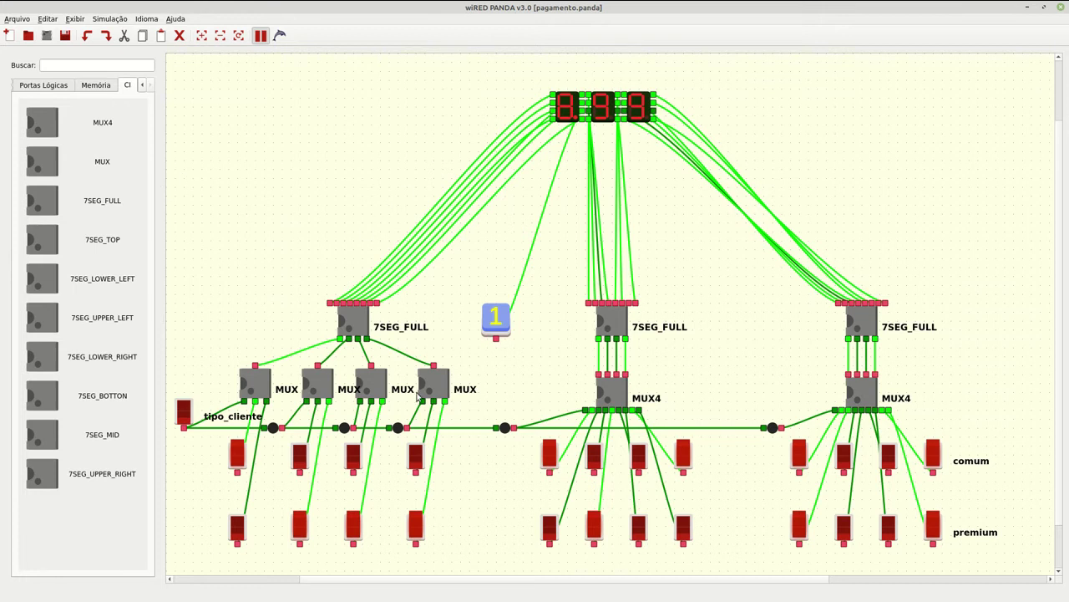
{"action": "left_click", "coordinate": [436, 386]}
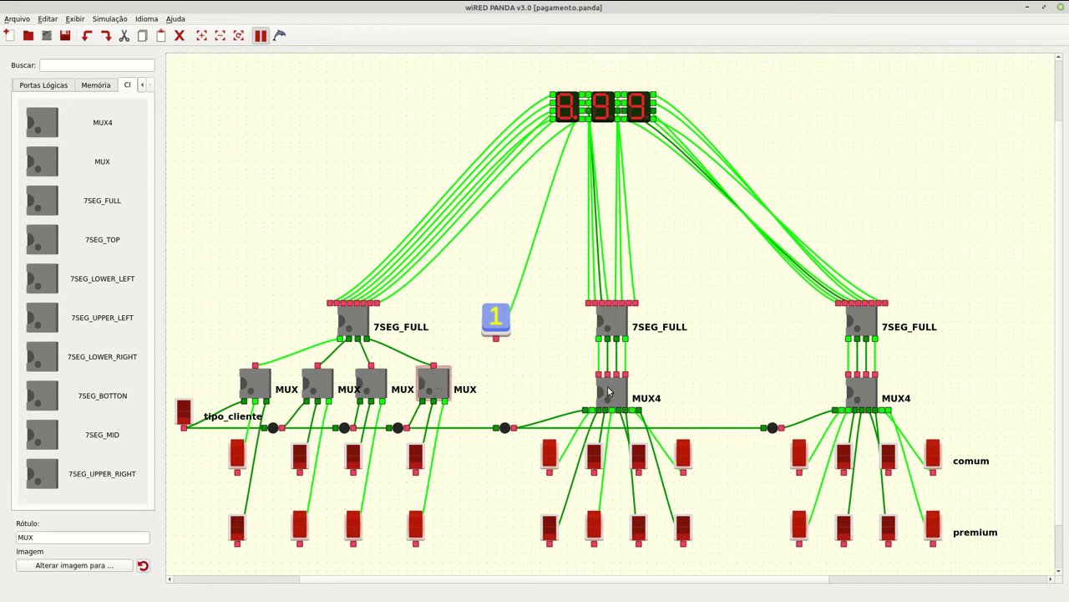
{"action": "left_click", "coordinate": [366, 328]}
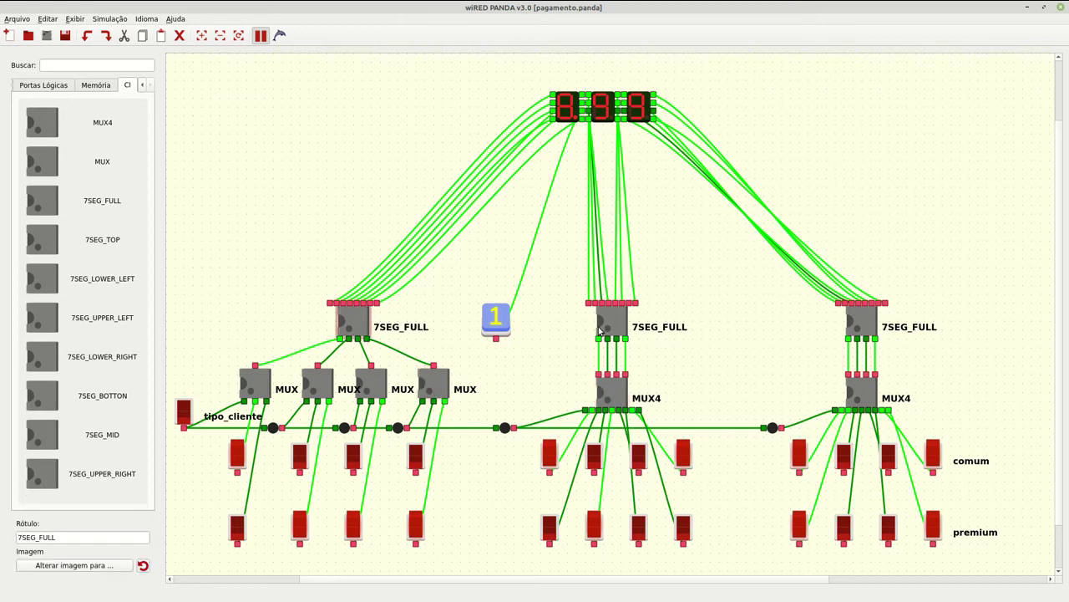
{"action": "left_click", "coordinate": [893, 208]}
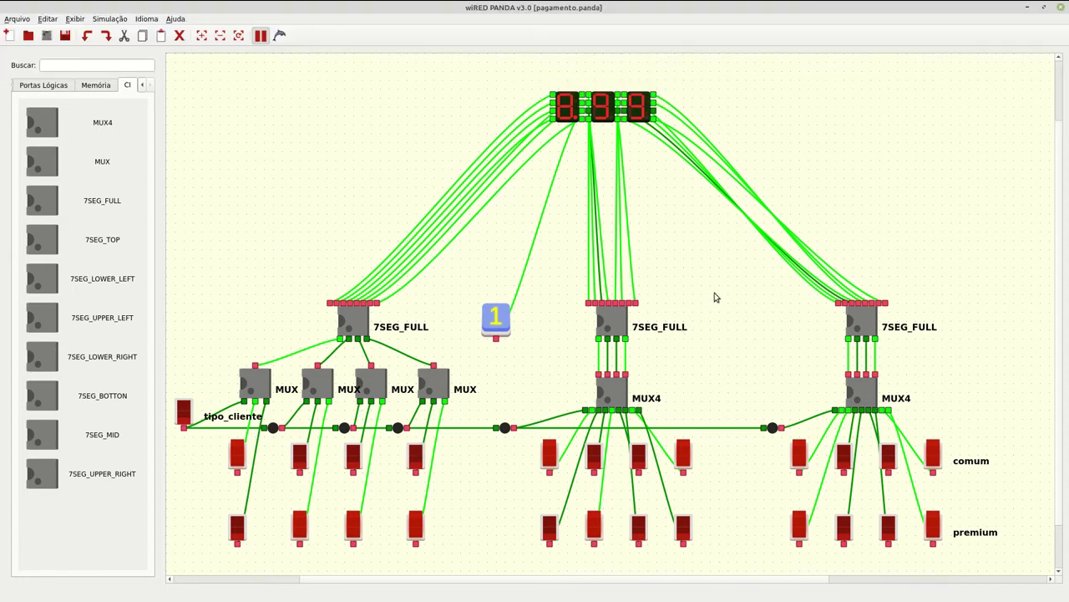
Inspect the middle 7SEG_FULL chip's subcircuit and the folder that holds its source file, without saving anything.
{"action": "double_click", "coordinate": [616, 324]}
{"action": "left_click", "coordinate": [620, 291]}
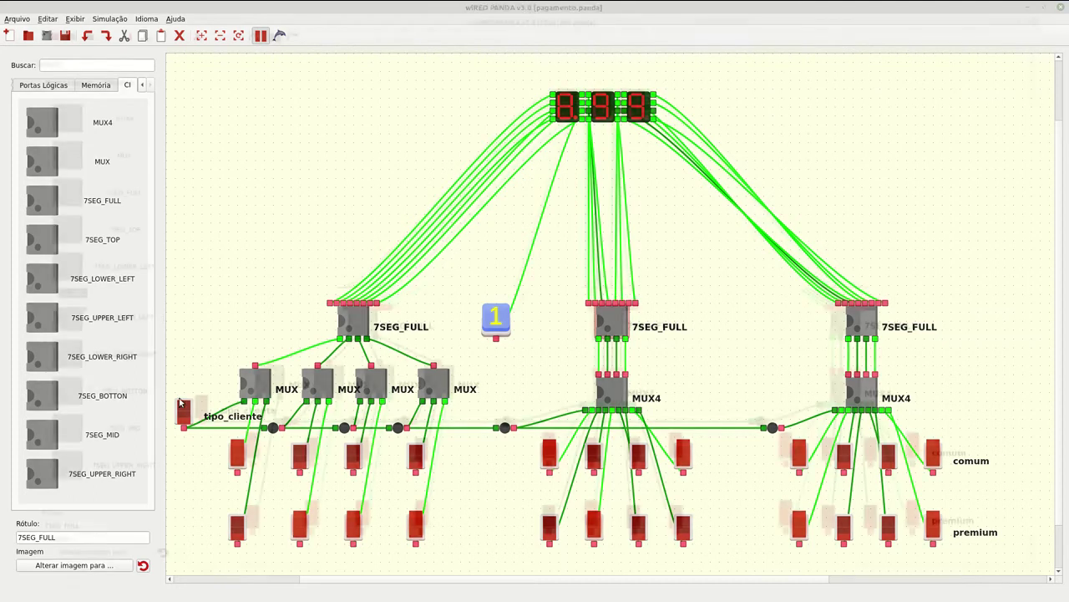
{"action": "double_click", "coordinate": [860, 321]}
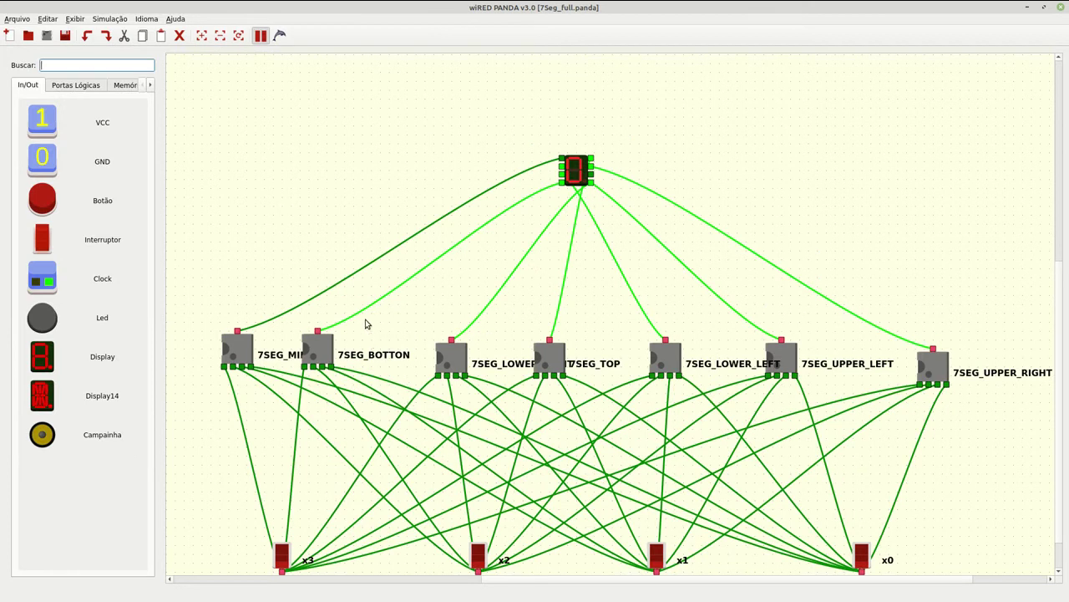
{"action": "left_click", "coordinate": [17, 19]}
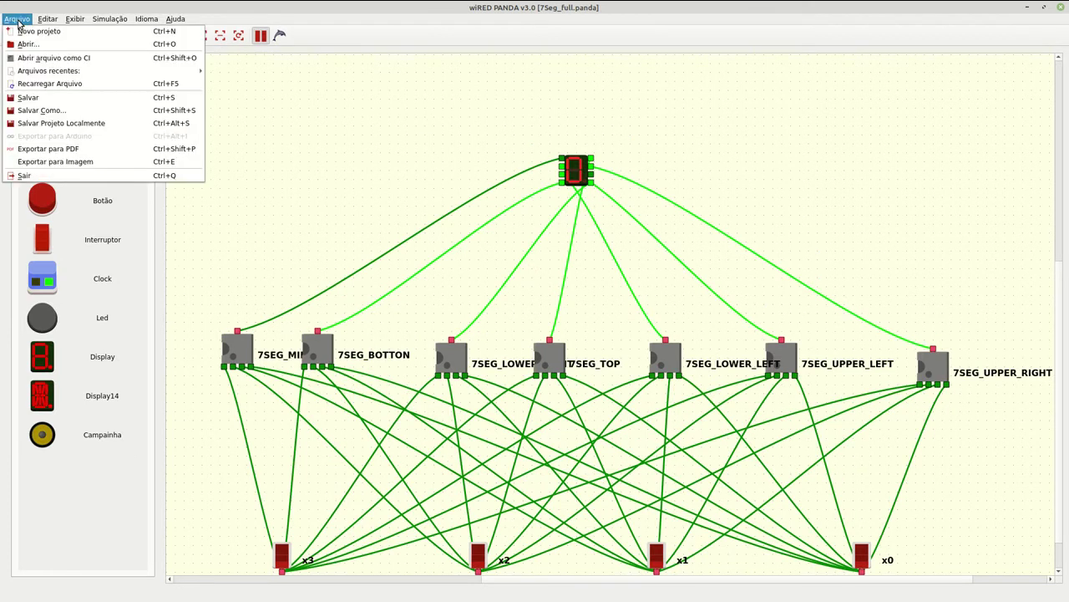
{"action": "left_click", "coordinate": [64, 110]}
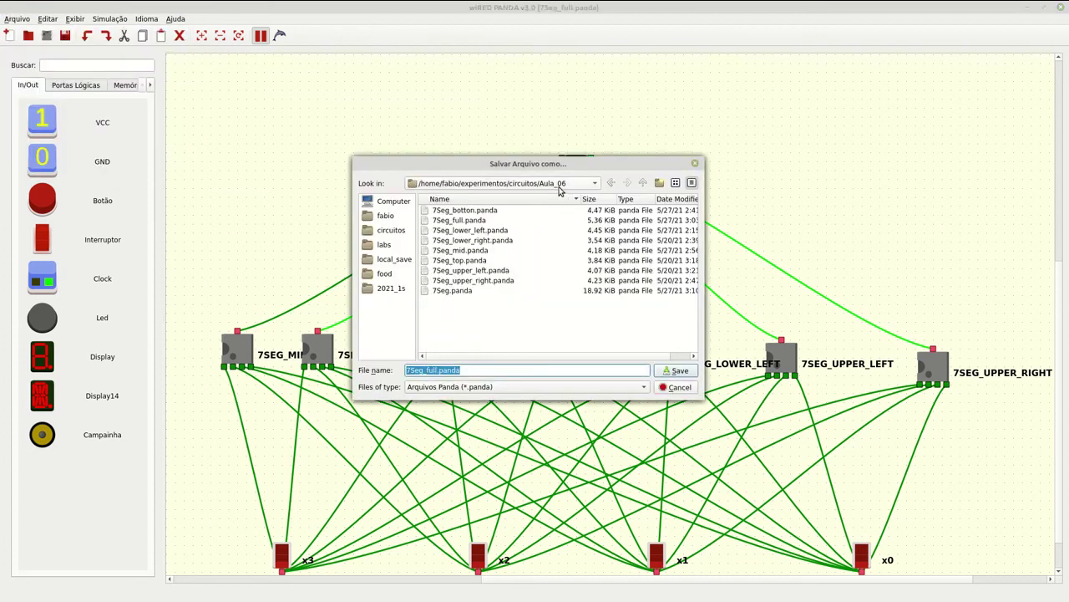
{"action": "left_click", "coordinate": [695, 163]}
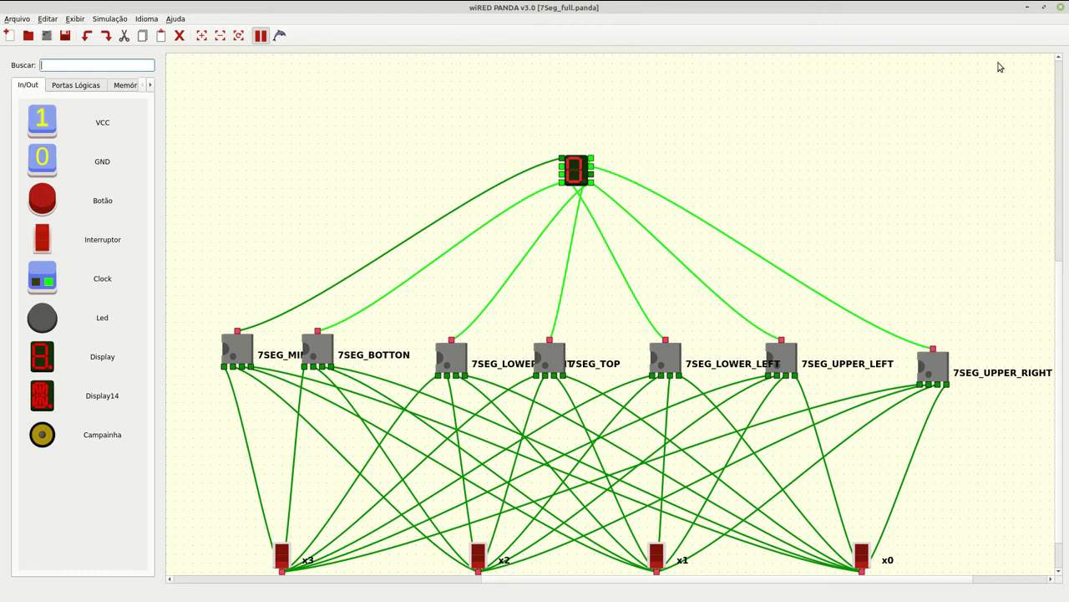
{"action": "left_click", "coordinate": [1061, 7]}
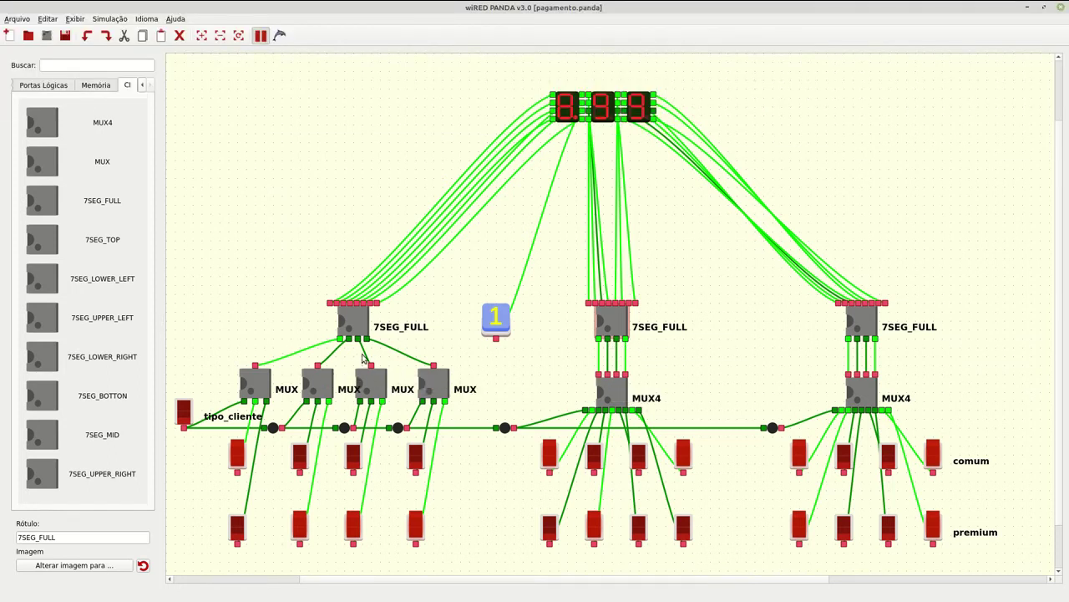
Save the project locally as pagamento.panda in a new folder named projeto_pagamento inside Aula_08.
{"action": "left_click", "coordinate": [18, 20]}
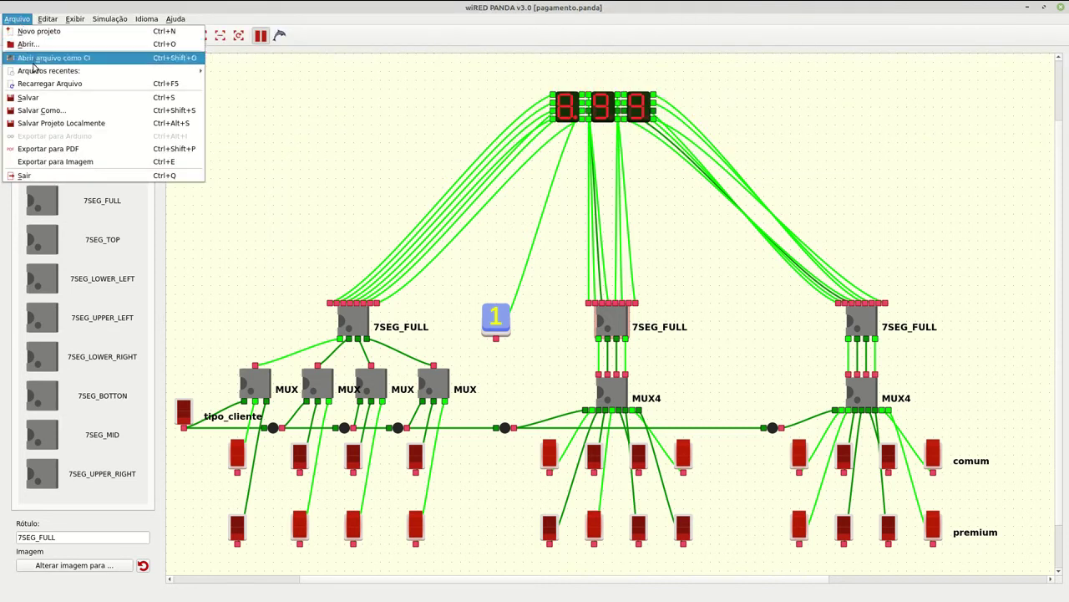
{"action": "left_click", "coordinate": [128, 128]}
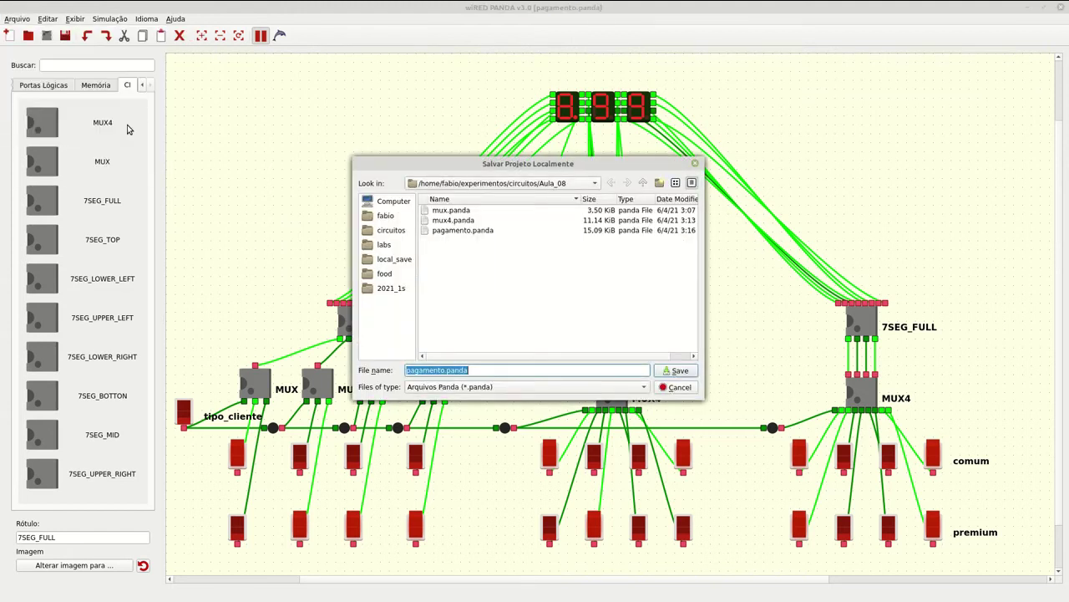
{"action": "left_click", "coordinate": [659, 182]}
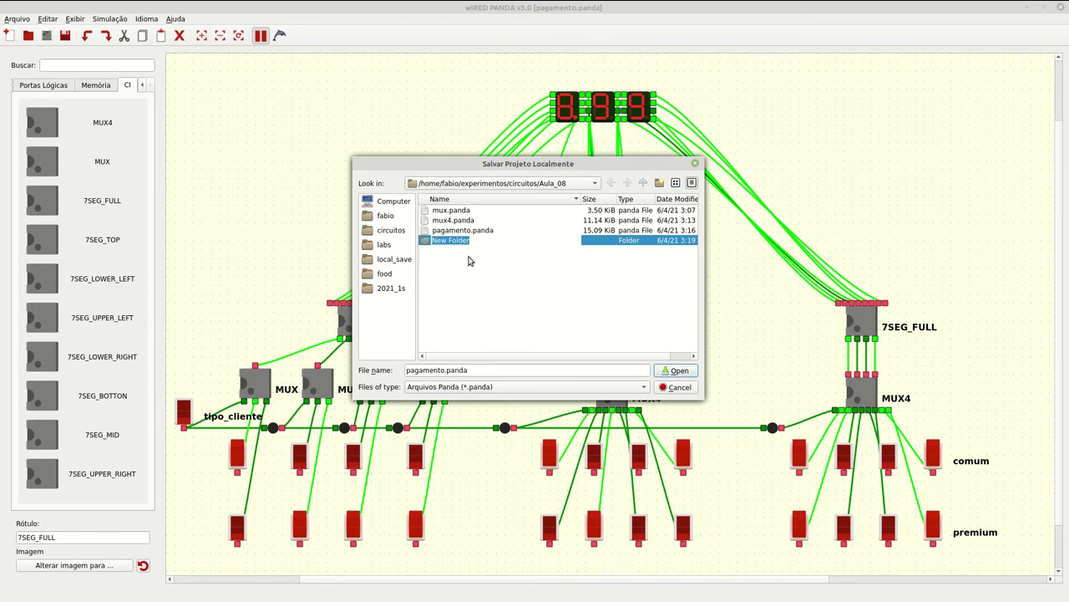
{"action": "type", "text": "projeto_pagamento"}
{"action": "key", "text": "Return"}
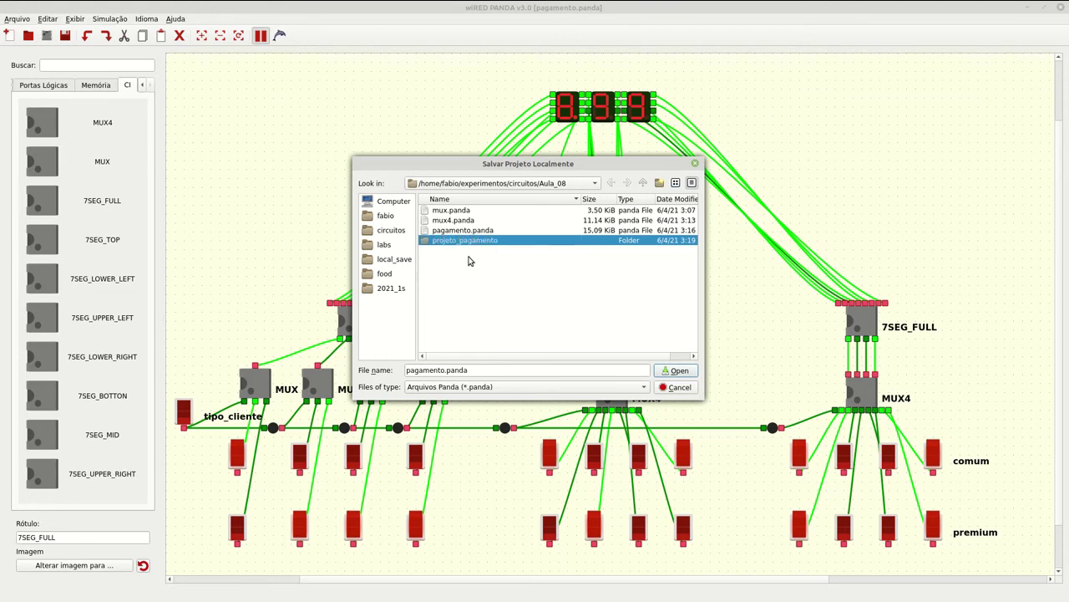
{"action": "key", "text": "Return"}
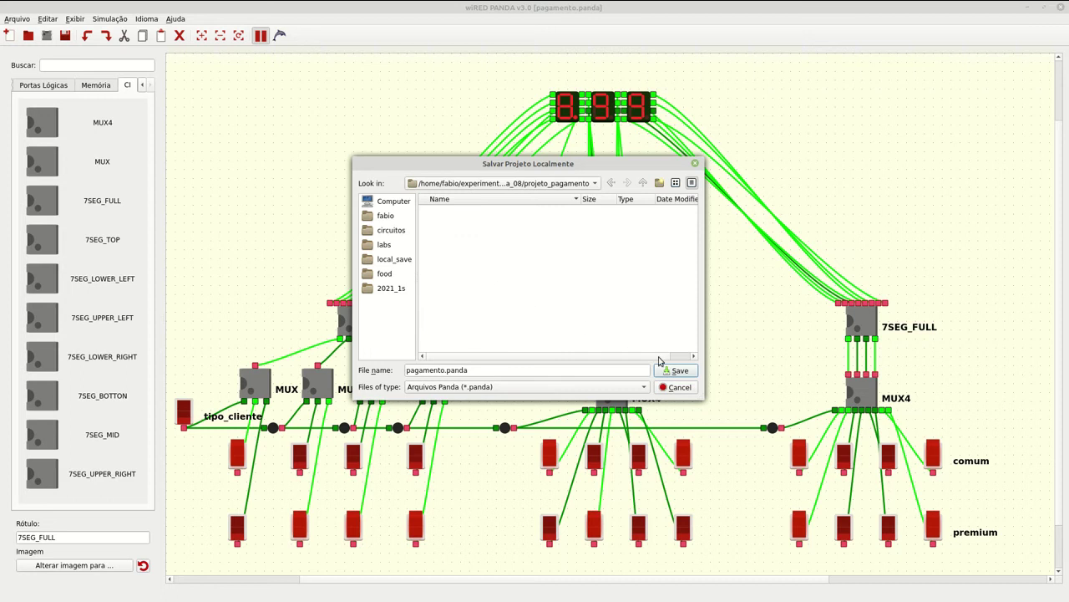
{"action": "left_click", "coordinate": [679, 373]}
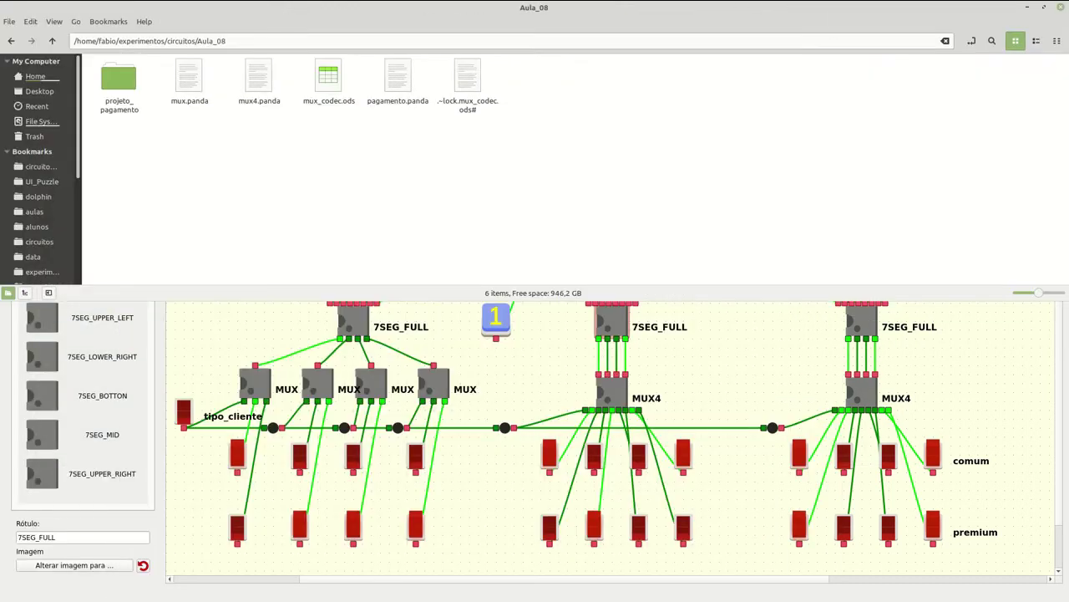
Switch to the file manager and view the contents of the projeto_pagamento folder in Aula_08.
{"action": "double_click", "coordinate": [459, 5]}
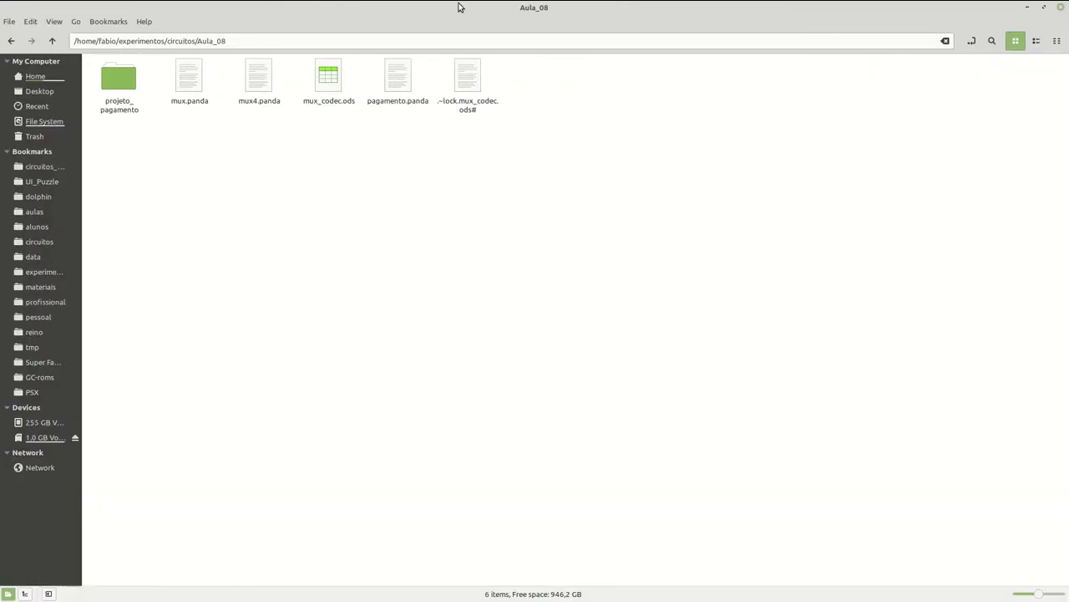
{"action": "double_click", "coordinate": [124, 84]}
{"action": "left_click", "coordinate": [263, 92]}
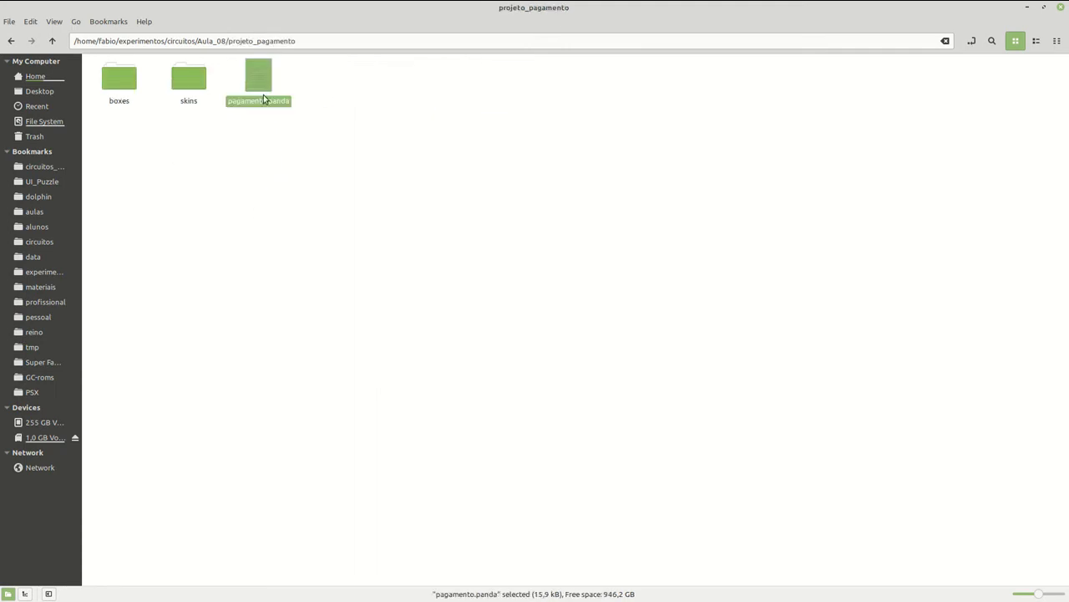
Examine the component circuit files stored in the project's boxes folder.
{"action": "left_click", "coordinate": [118, 82]}
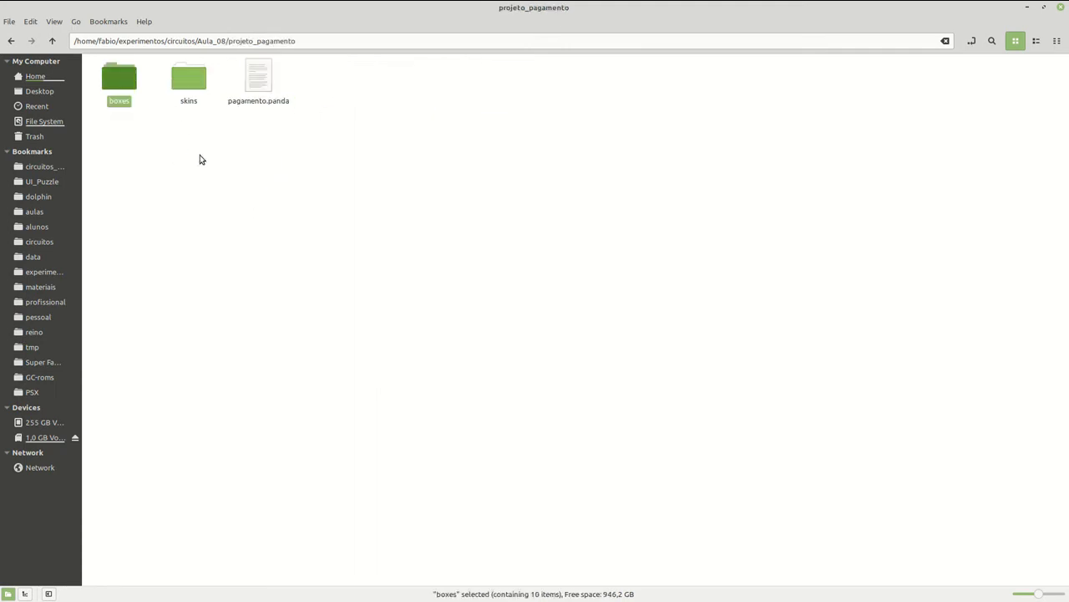
{"action": "key", "text": "Return"}
{"action": "key", "text": "Right"}
{"action": "key", "text": "shift+Right"}
{"action": "key", "text": "shift+Right"}
{"action": "key", "text": "shift+Right"}
{"action": "key", "text": "shift+Right"}
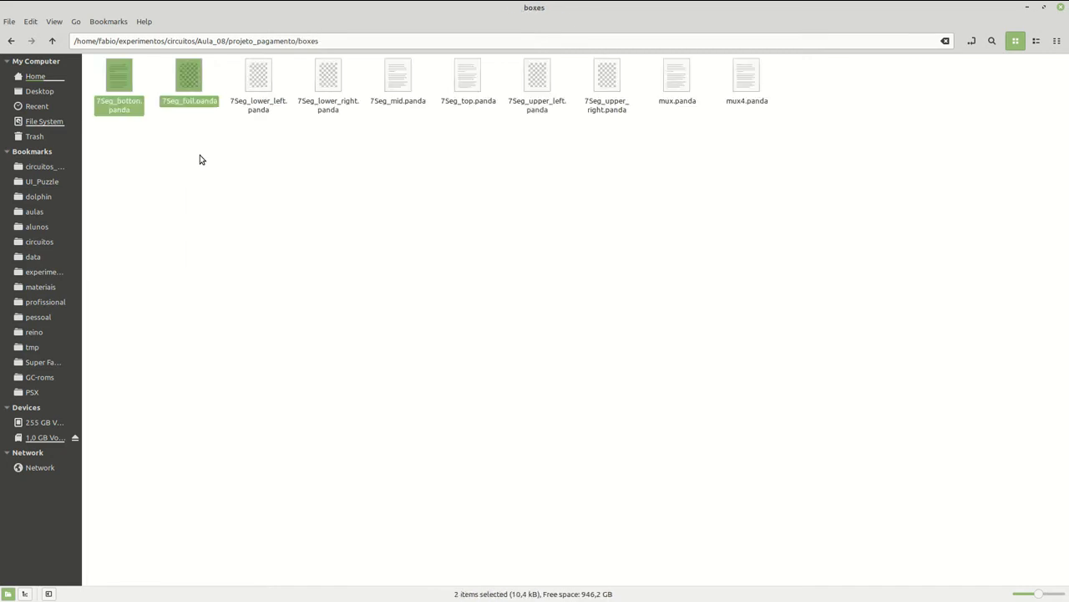
{"action": "key", "text": "shift+Right"}
{"action": "key", "text": "shift+Right"}
{"action": "key", "text": "shift+Right"}
{"action": "key", "text": "shift+Right"}
{"action": "key", "text": "shift+Right"}
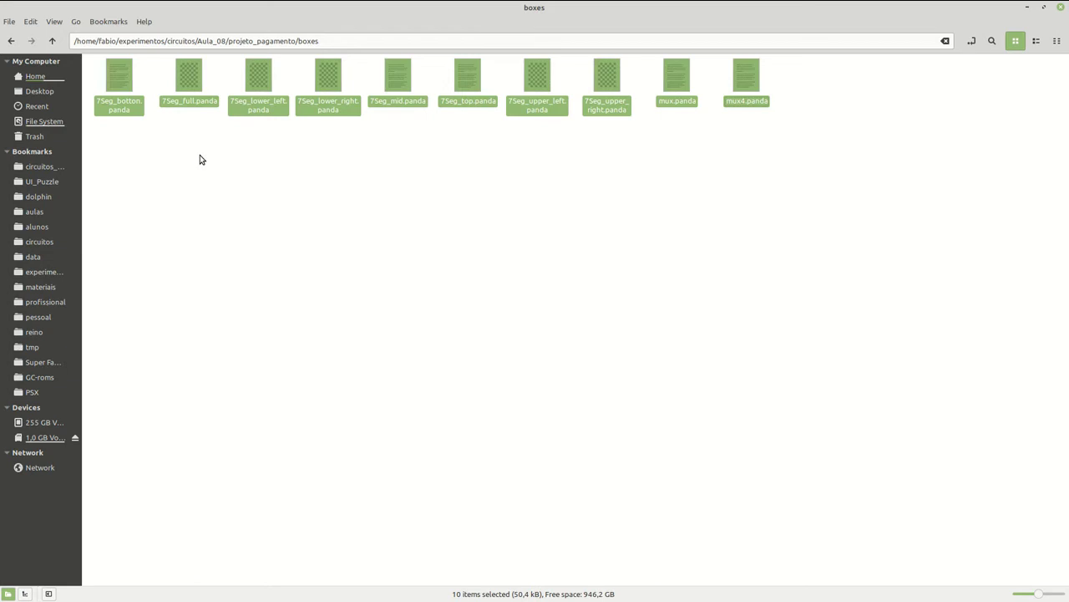
{"action": "key", "text": "Right"}
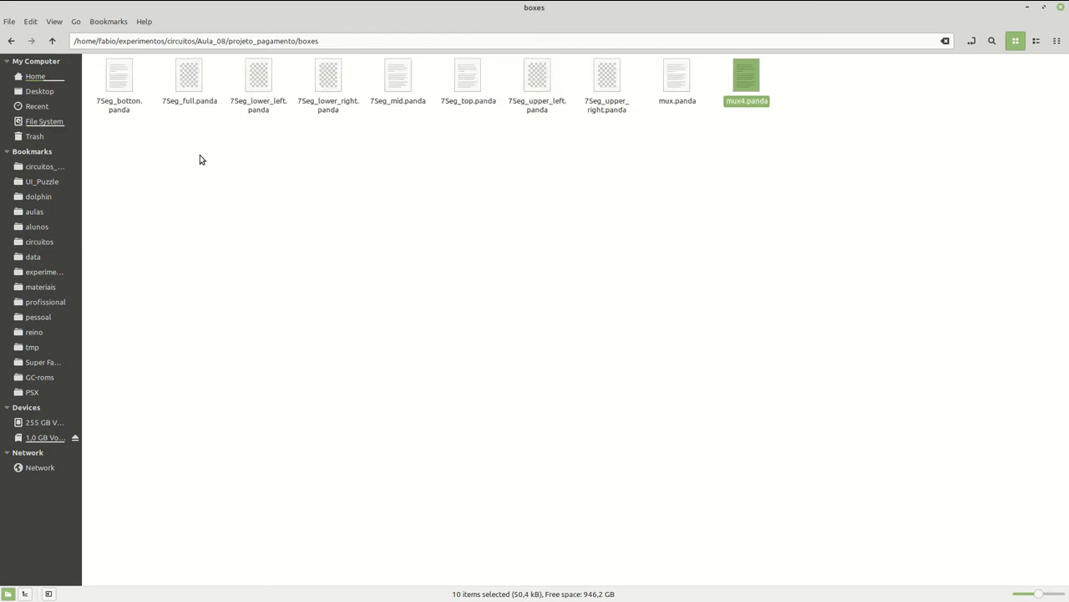
Check the contents of the project's skins folder and return to the Aula_08 folder.
{"action": "key", "text": "BackSpace"}
{"action": "key", "text": "Right"}
{"action": "key", "text": "Right"}
{"action": "key", "text": "Left"}
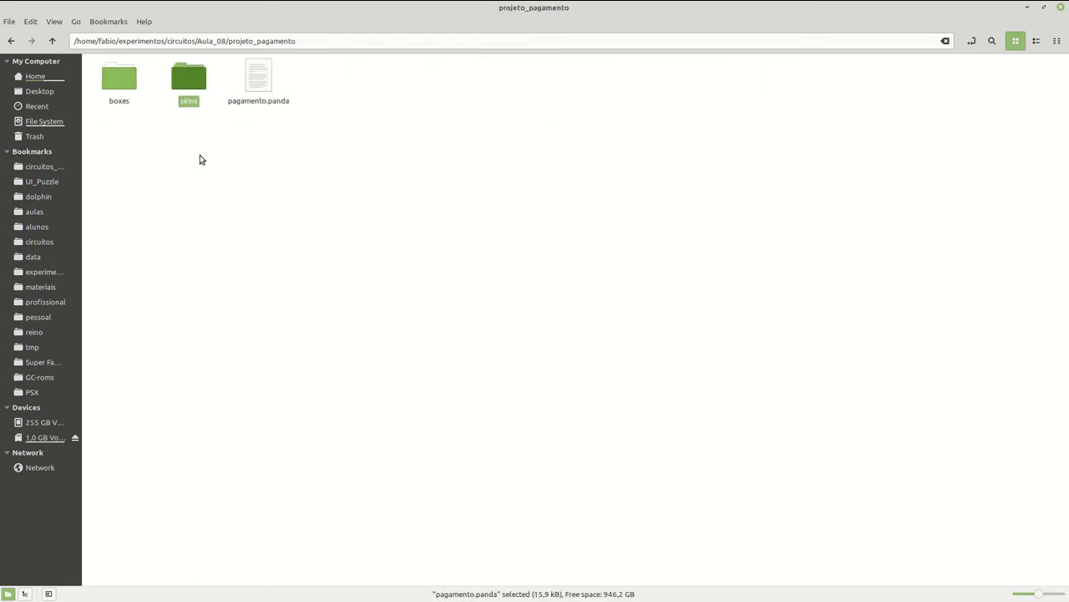
{"action": "key", "text": "Return"}
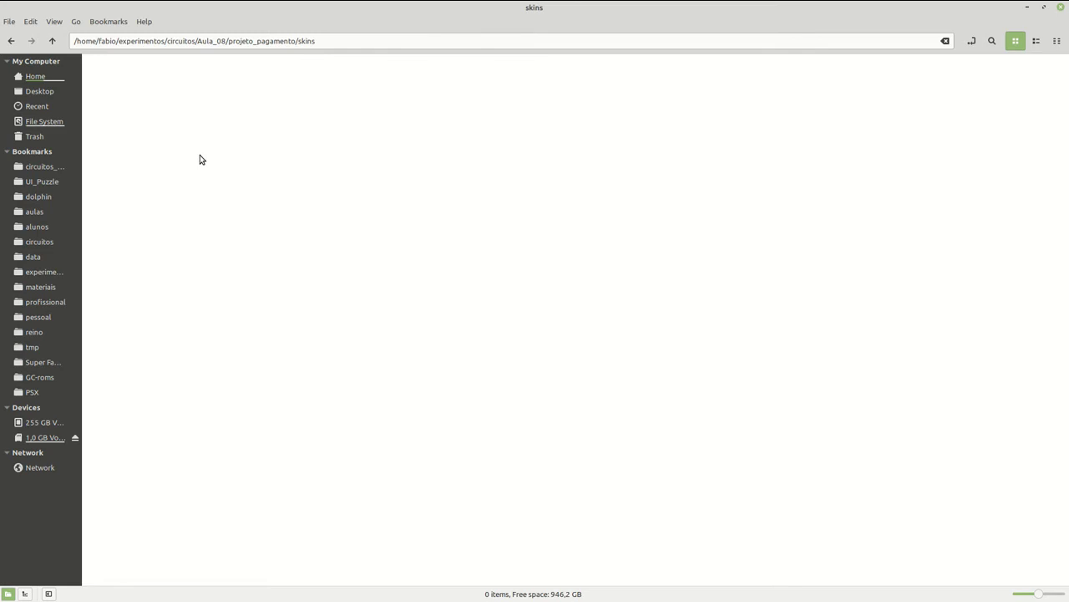
{"action": "key", "text": "BackSpace"}
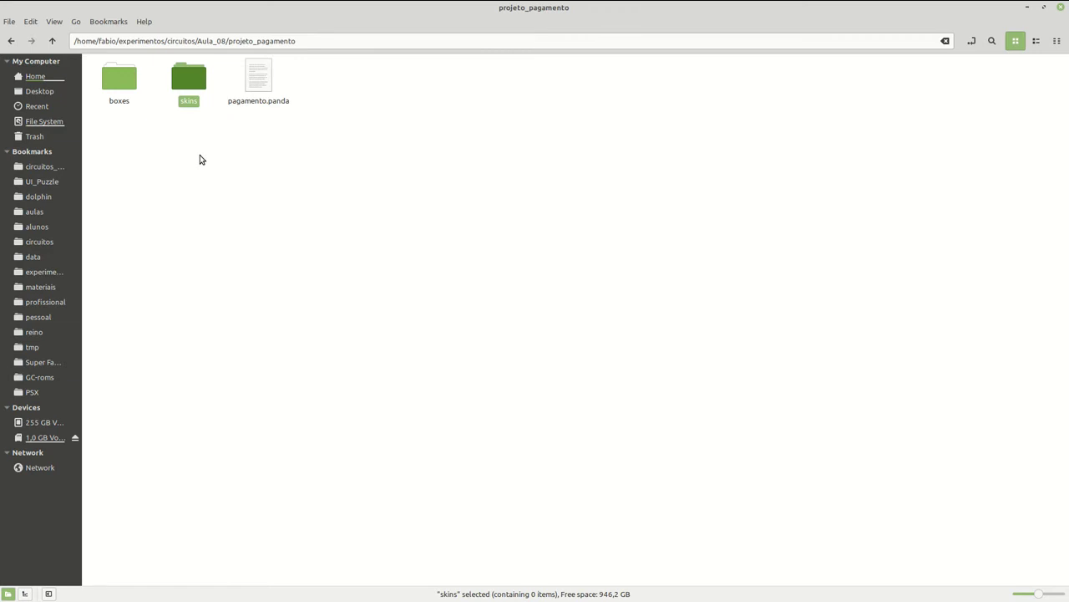
{"action": "key", "text": "Right"}
{"action": "key", "text": "Left"}
{"action": "key", "text": "BackSpace"}
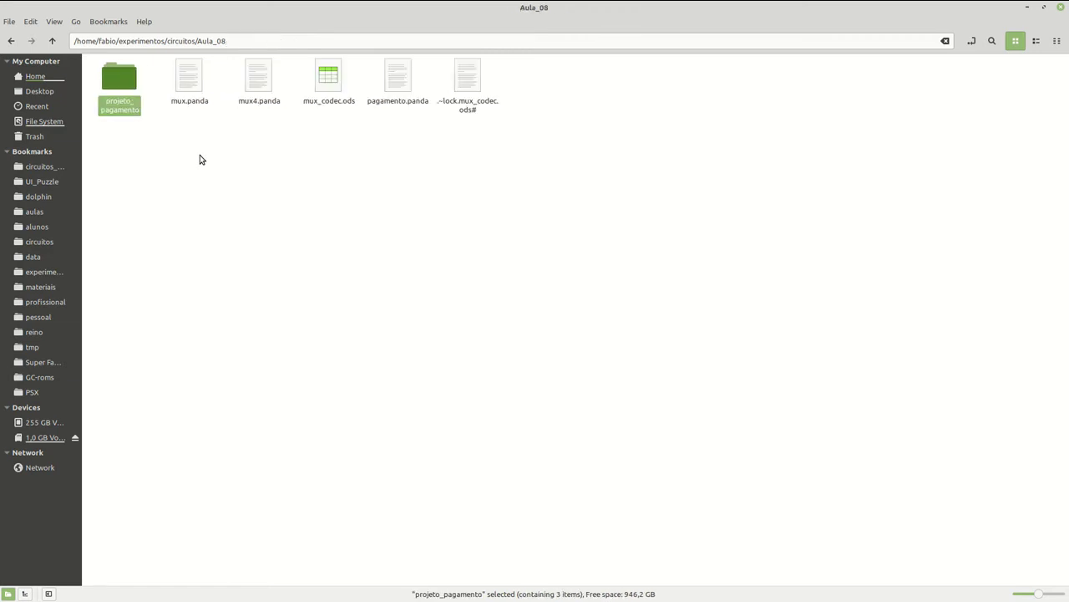
Compress the projeto_pagamento folder into projeto_pagamento.zip, saved in the Aula_08 folder.
{"action": "right_click", "coordinate": [127, 81]}
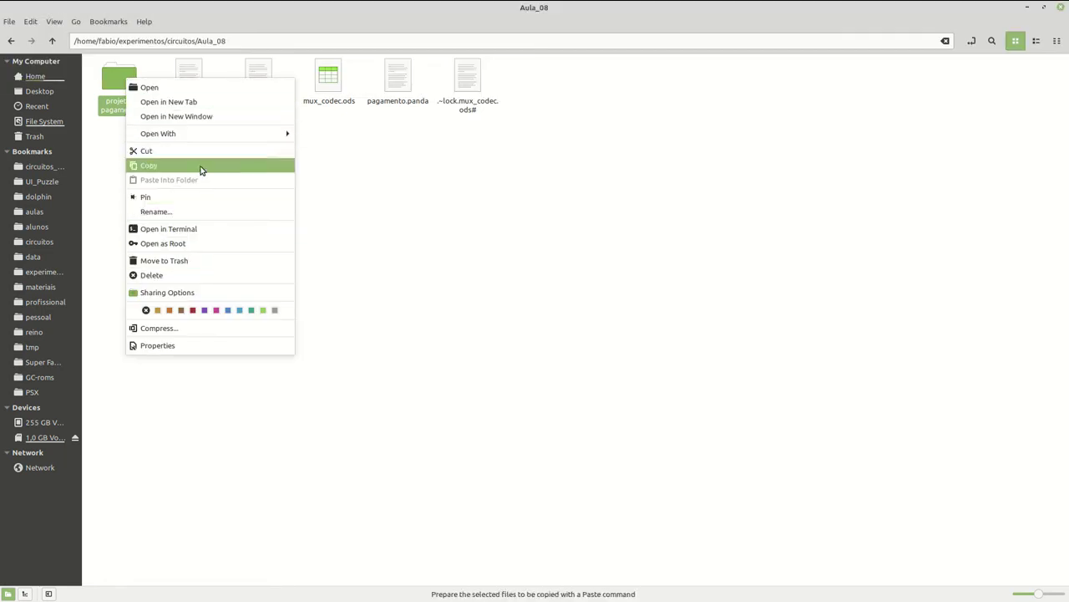
{"action": "left_click", "coordinate": [157, 329]}
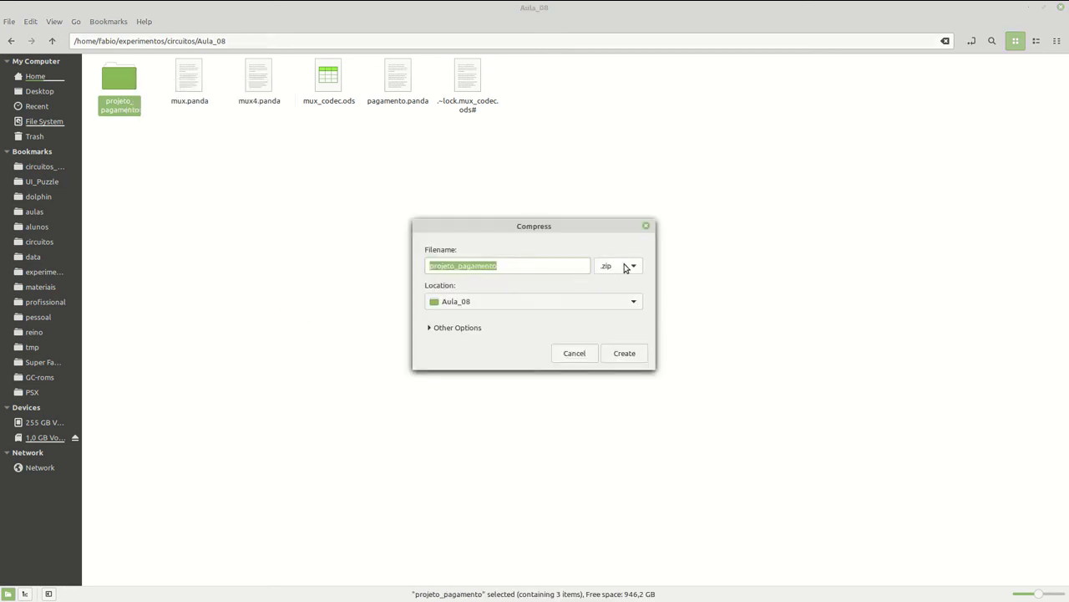
{"action": "left_click", "coordinate": [625, 267]}
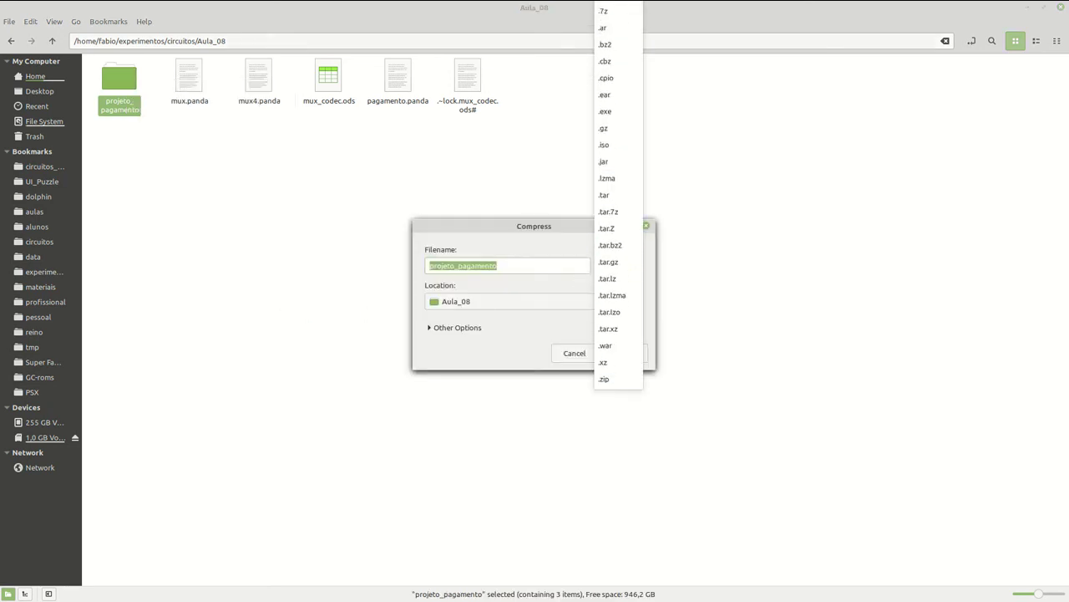
{"action": "left_click", "coordinate": [618, 381]}
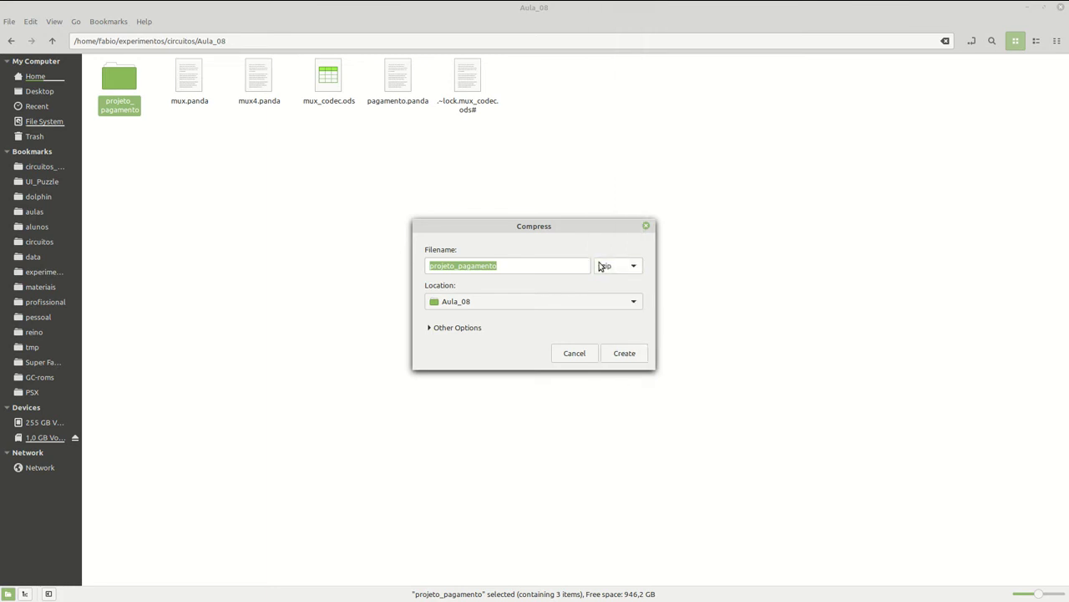
{"action": "left_click", "coordinate": [624, 353]}
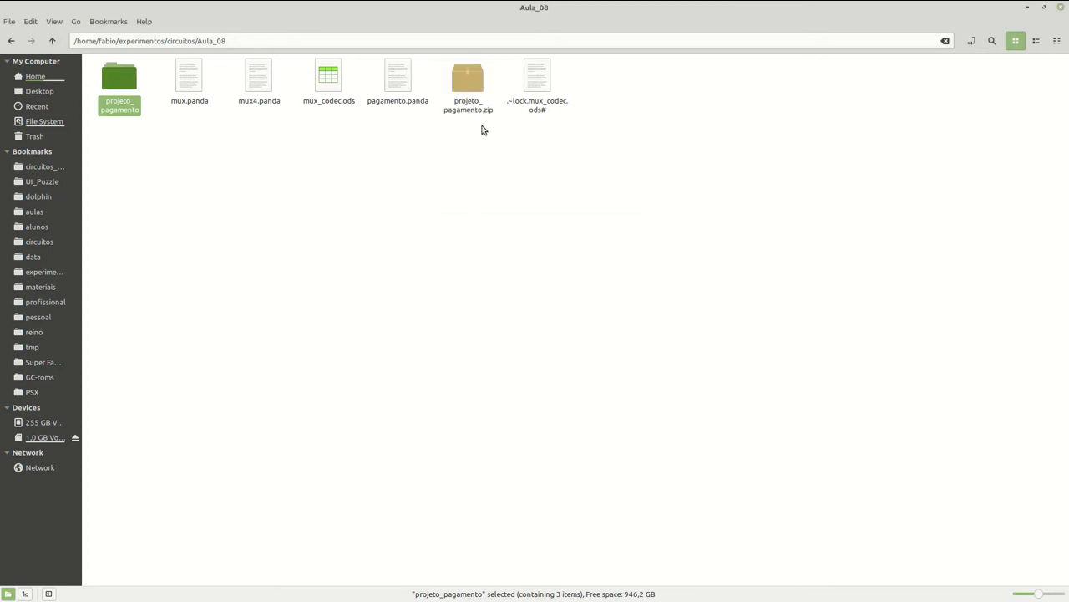
Inspect the boxes folder inside projeto_pagamento.zip, and close the archive and file manager to return to the circuit.
{"action": "left_click", "coordinate": [457, 82]}
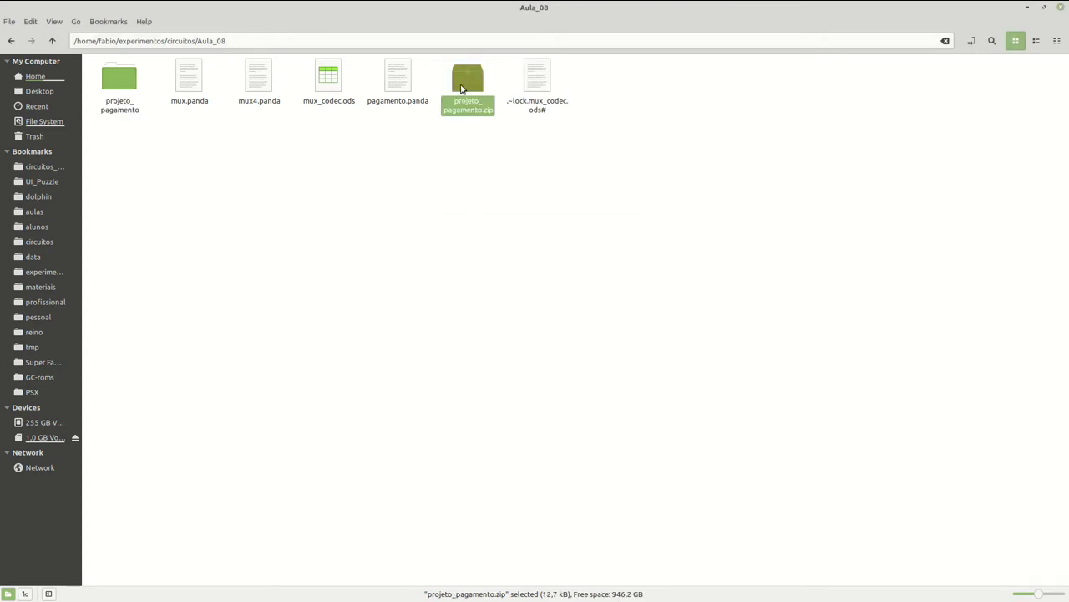
{"action": "double_click", "coordinate": [470, 74]}
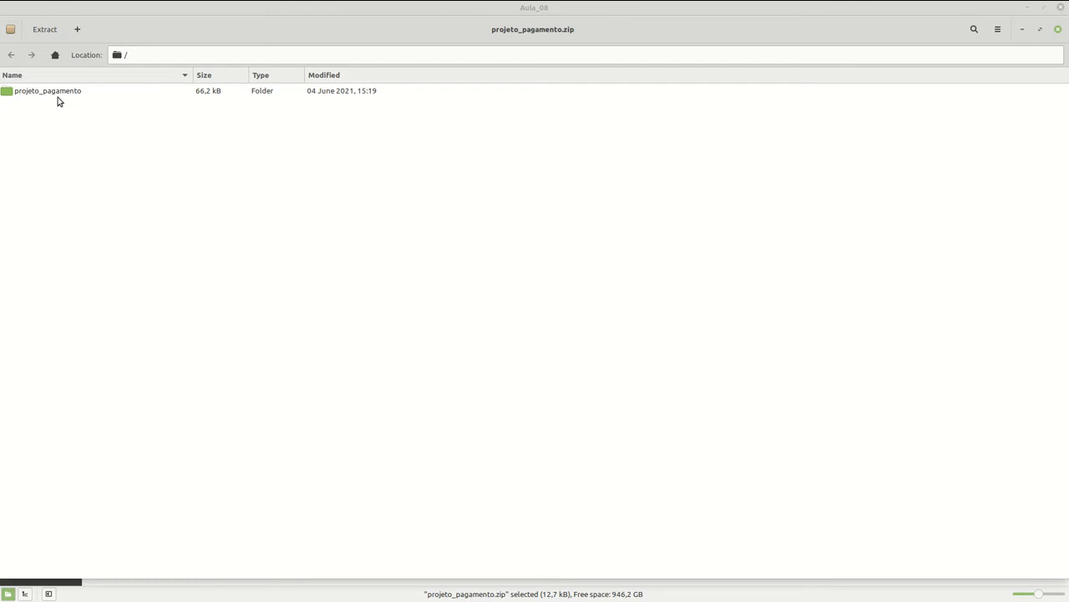
{"action": "double_click", "coordinate": [58, 94]}
{"action": "double_click", "coordinate": [38, 94]}
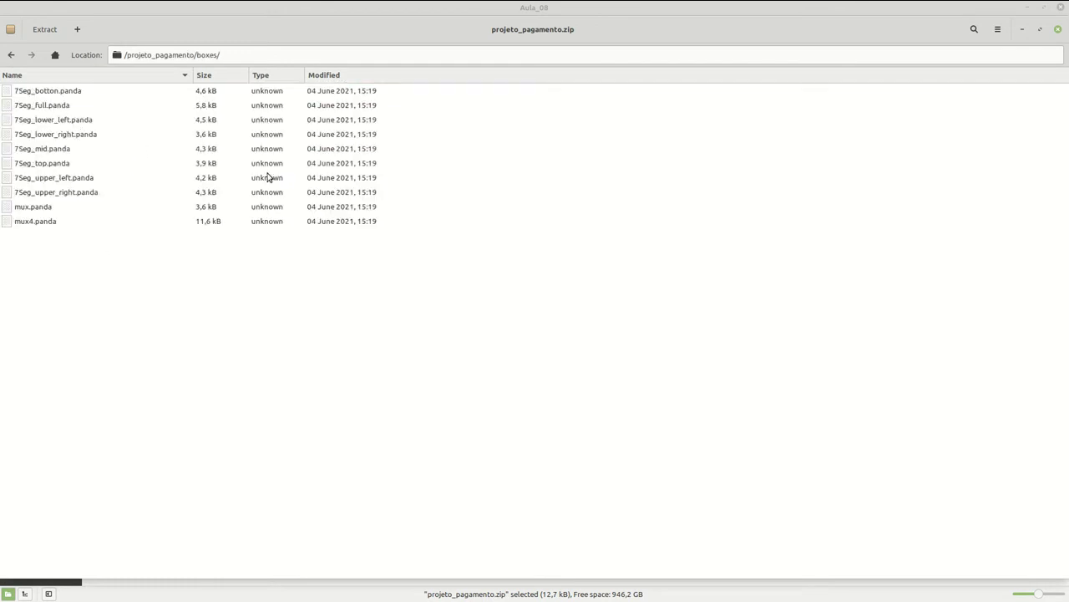
{"action": "left_click", "coordinate": [1060, 7]}
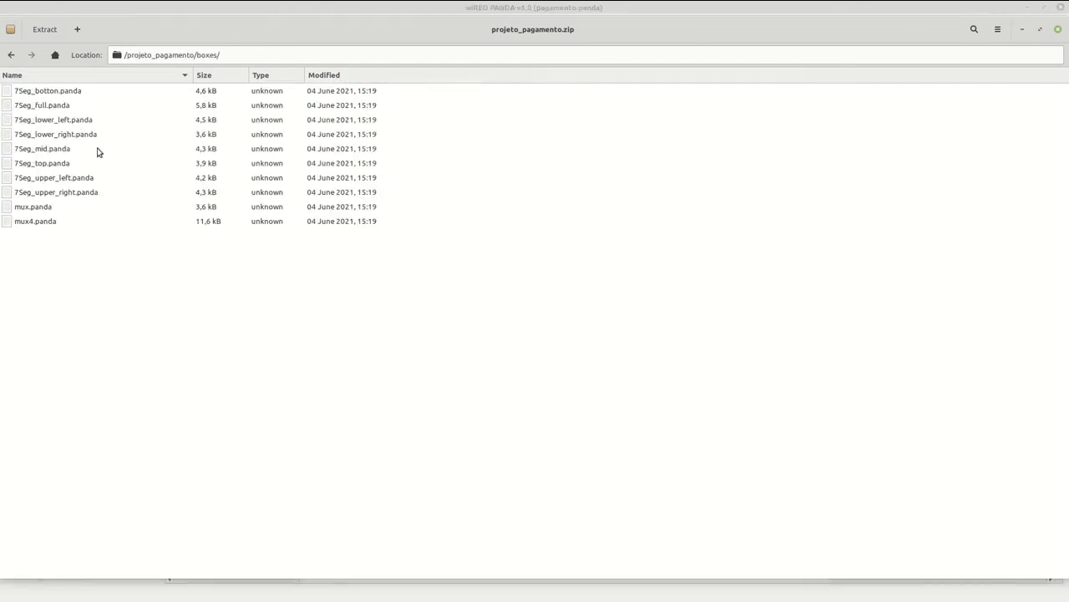
{"action": "left_click", "coordinate": [46, 94]}
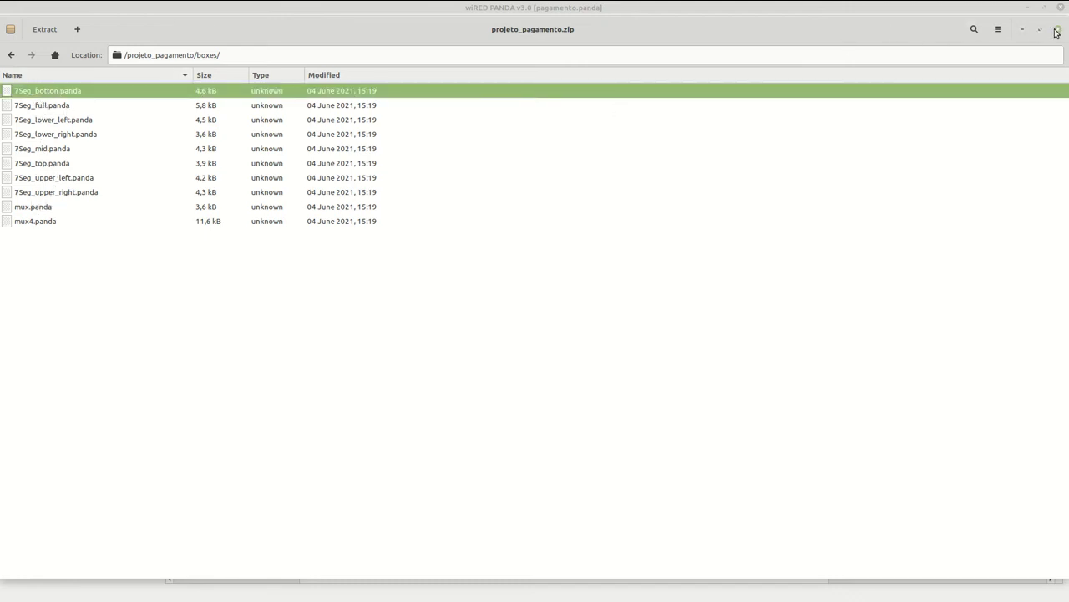
{"action": "left_click", "coordinate": [1060, 31]}
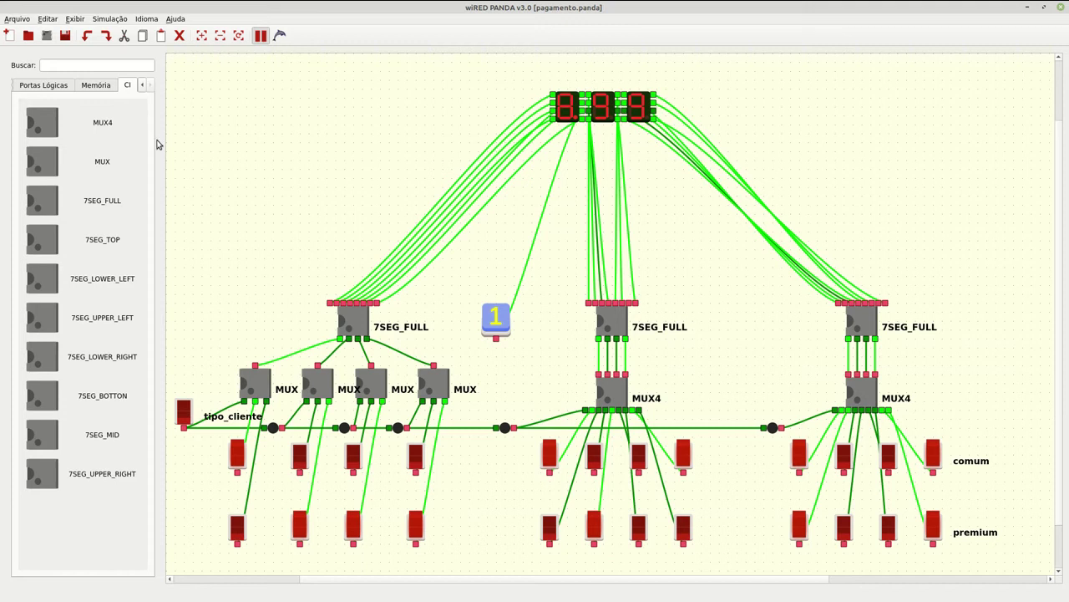
View the file commands for saving the project locally and the truth table in mux_codec.ods, returning to the circuit.
{"action": "left_click", "coordinate": [25, 20]}
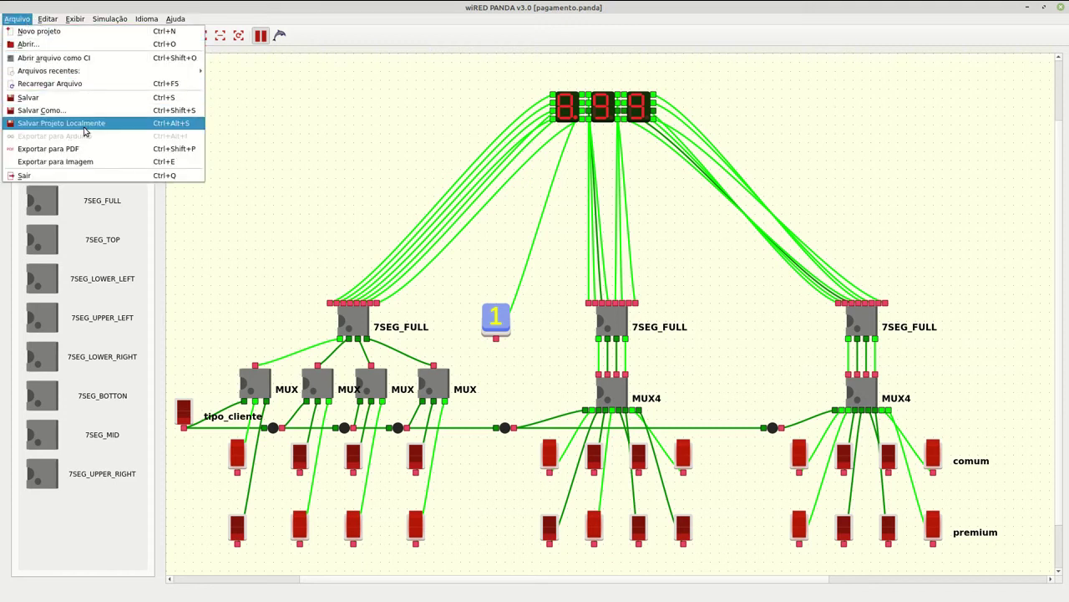
{"action": "left_click", "coordinate": [292, 177]}
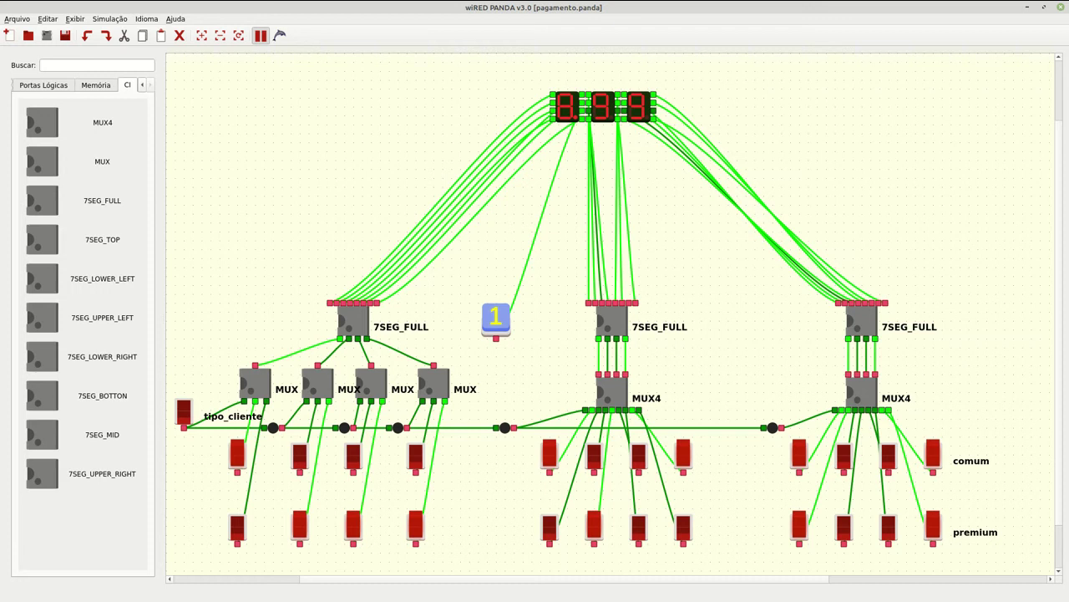
{"action": "key", "text": "alt+Tab"}
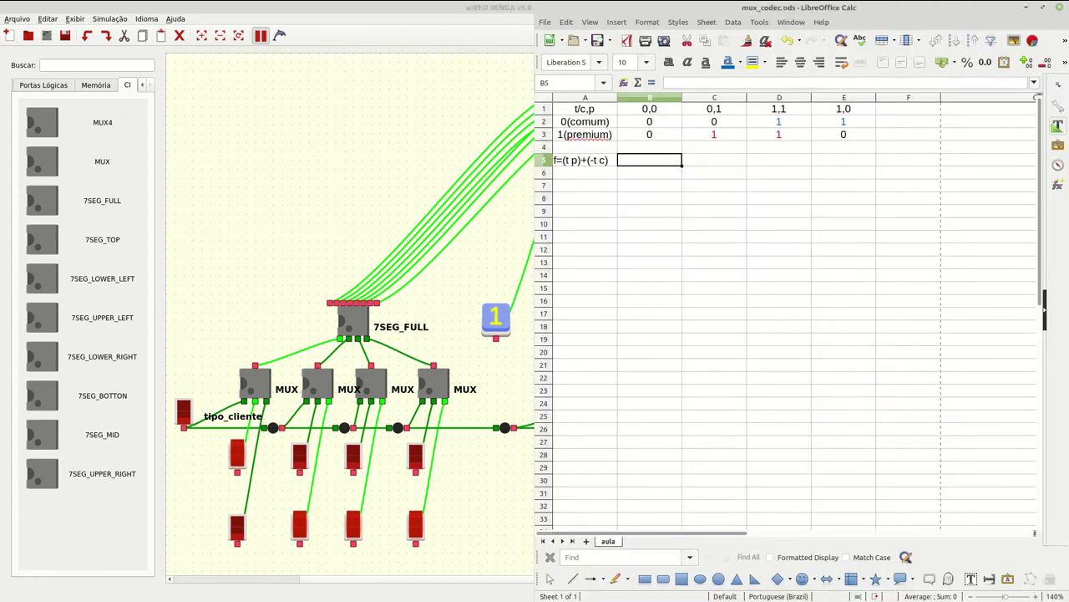
{"action": "key", "text": "alt+Tab"}
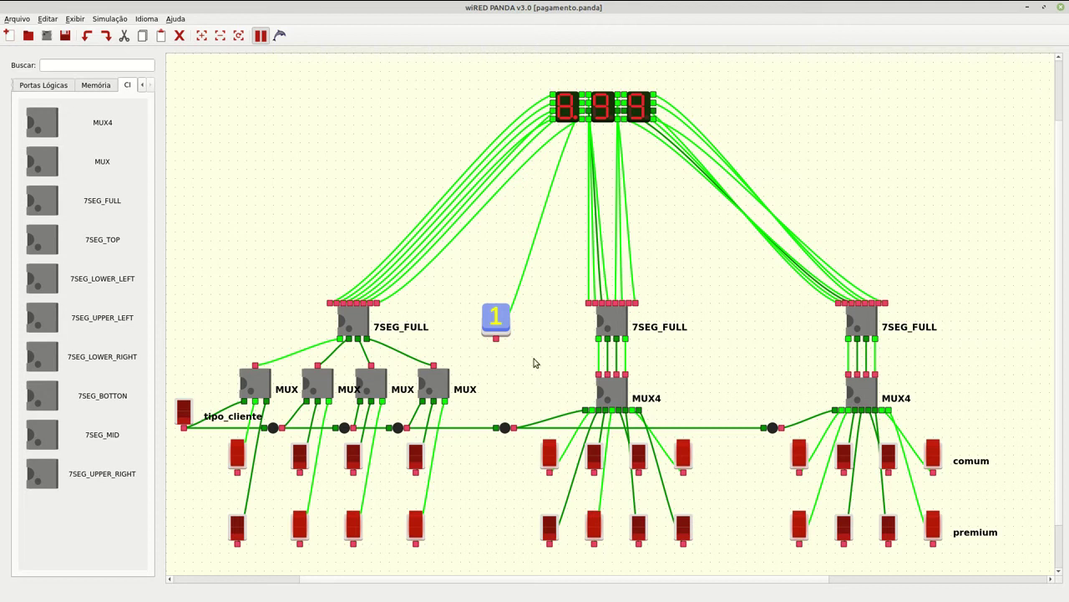
Toggle the tipo_cliente switch back and forth to check the price display for both customer types.
{"action": "left_click", "coordinate": [184, 411]}
{"action": "left_click", "coordinate": [185, 411]}
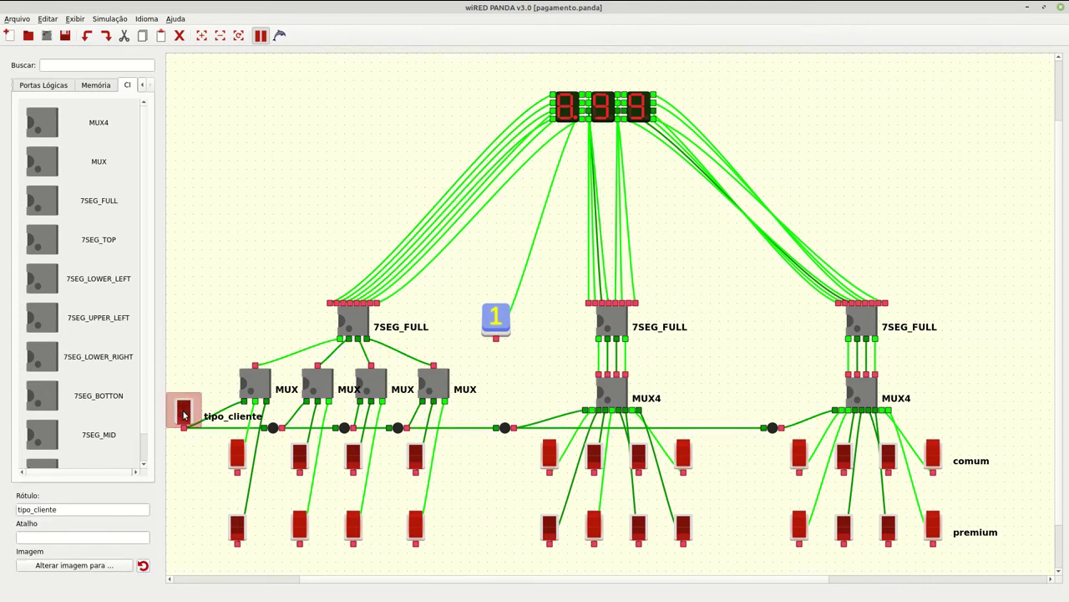
{"action": "left_click", "coordinate": [185, 411]}
{"action": "left_click", "coordinate": [185, 411]}
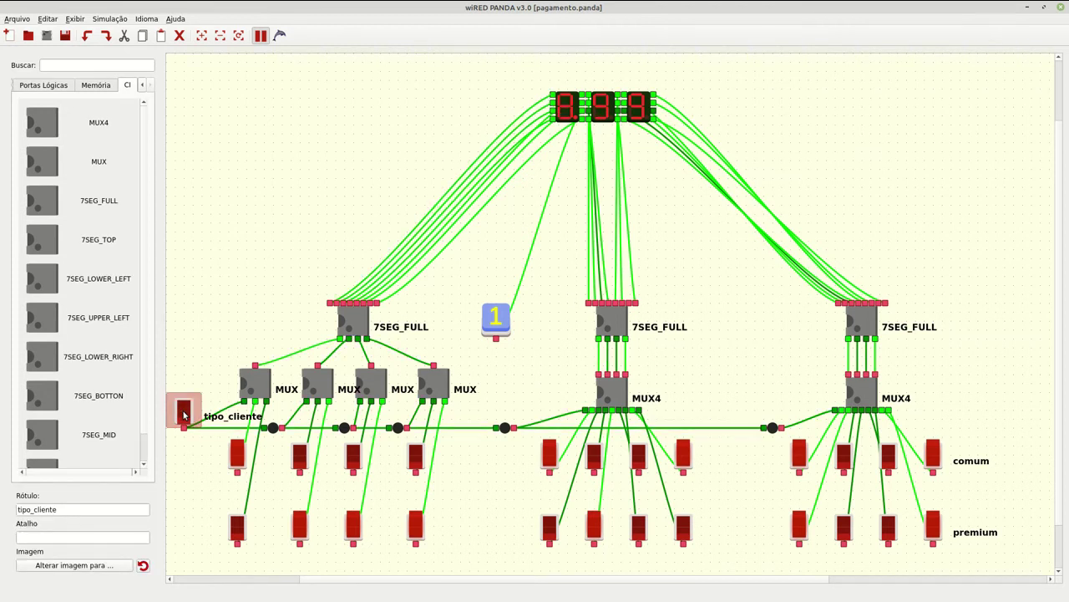
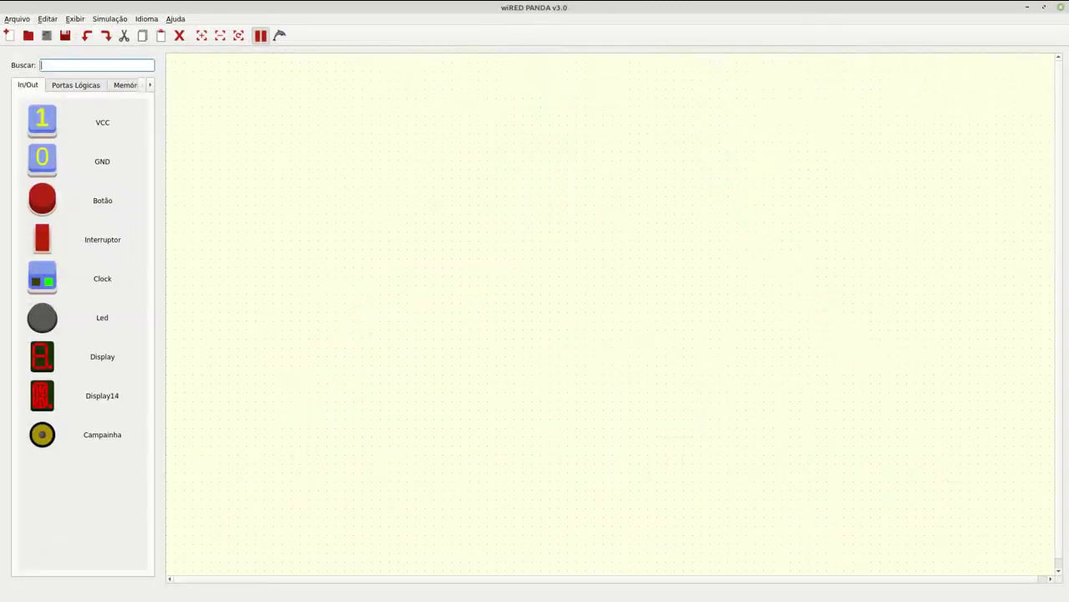
Place a MUX integrated circuit on the empty canvas and rotate it so its output faces up.
{"action": "left_click", "coordinate": [149, 90]}
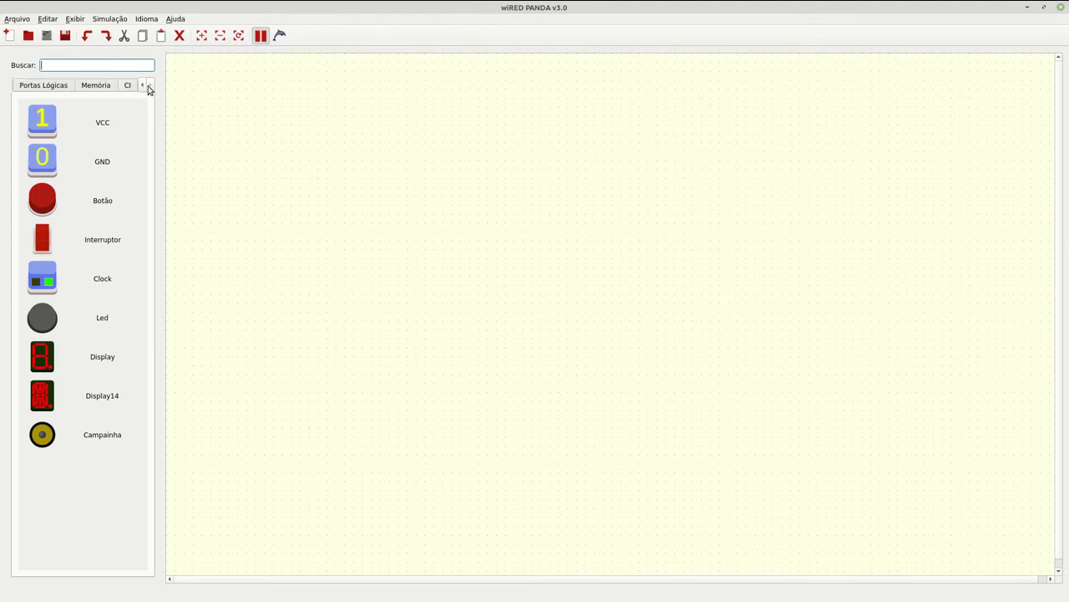
{"action": "left_click", "coordinate": [127, 84]}
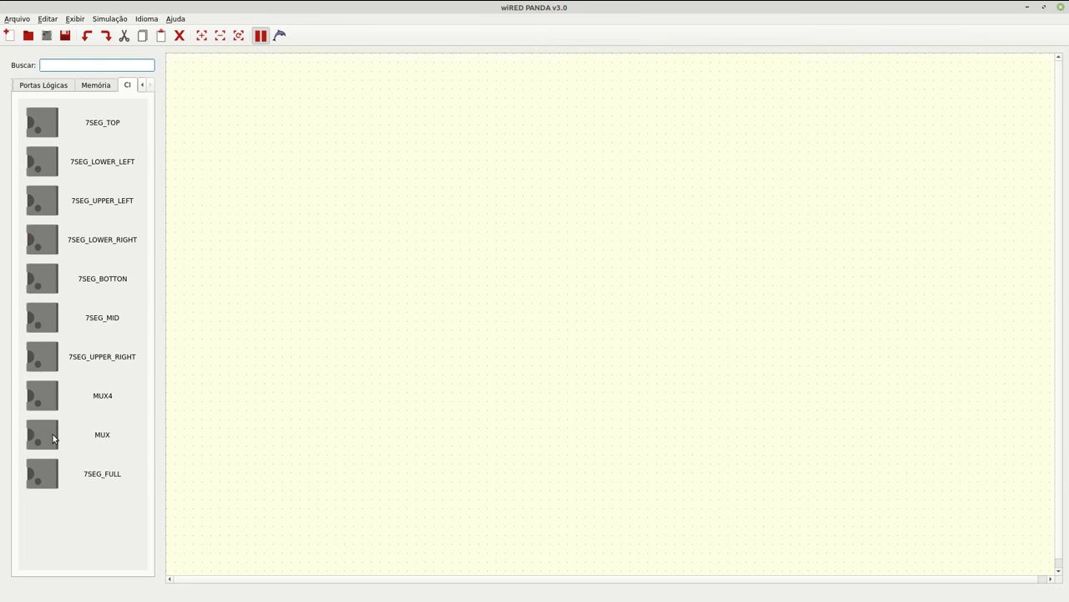
{"action": "left_click_drag", "start_coordinate": [46, 436], "coordinate": [422, 251]}
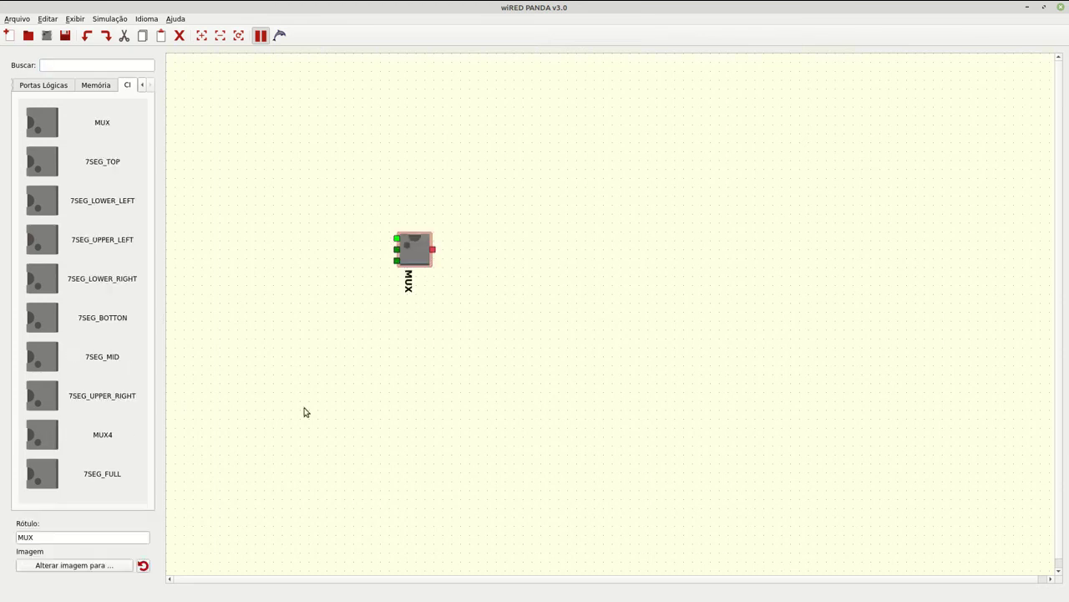
{"action": "key", "text": "ctrl+r"}
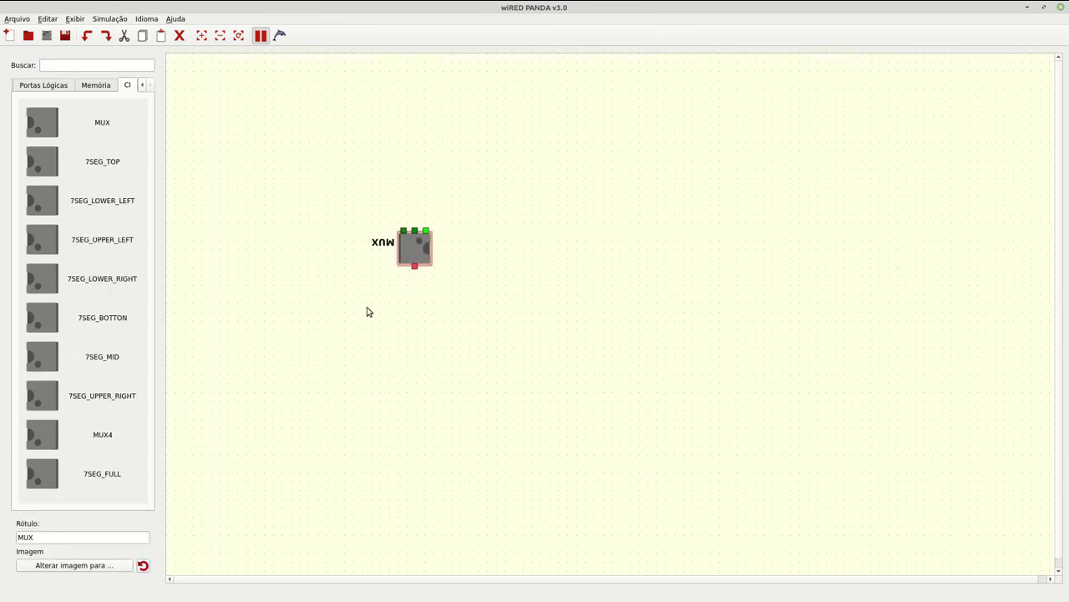
{"action": "key", "text": "ctrl+r"}
{"action": "key", "text": "ctrl+r"}
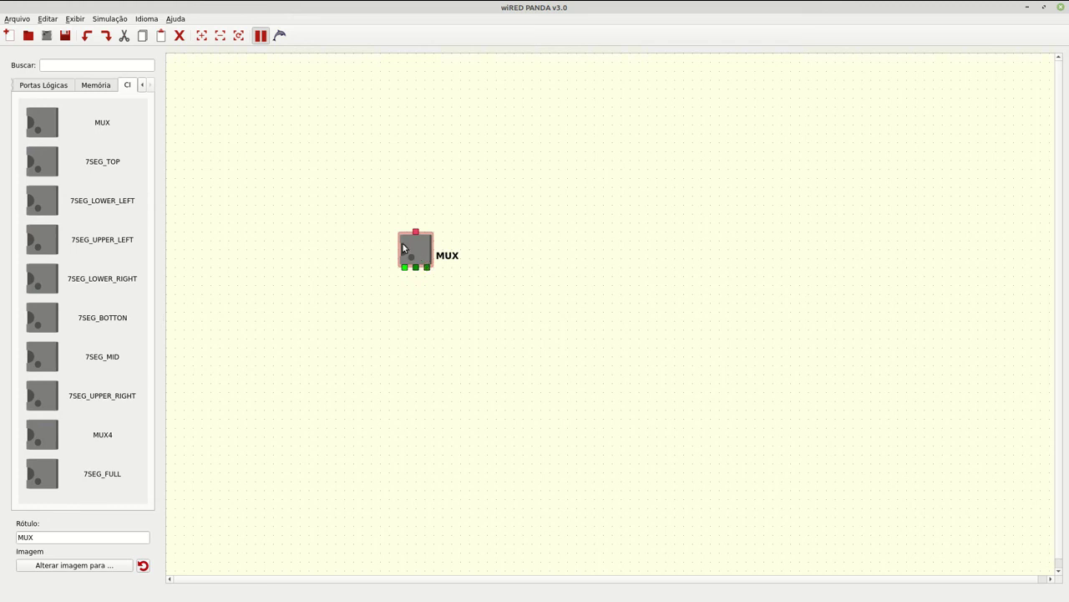
Add two MUX copies side by side below the first and wire their outputs to its middle and right inputs.
{"action": "left_click", "coordinate": [70, 85]}
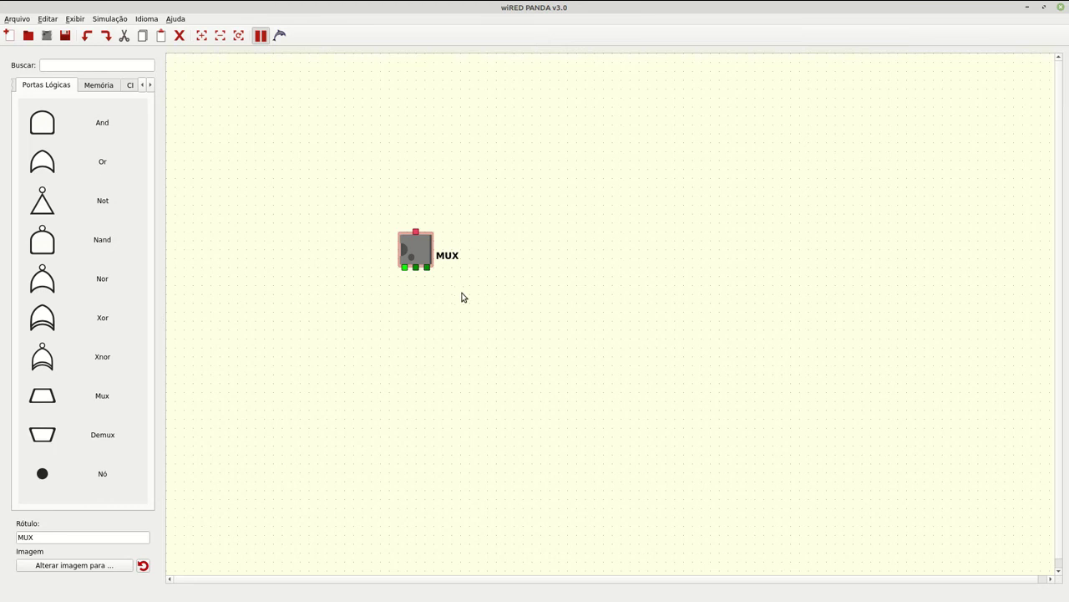
{"action": "left_click", "coordinate": [351, 326]}
{"action": "key", "text": "ctrl+v"}
{"action": "left_click", "coordinate": [447, 326]}
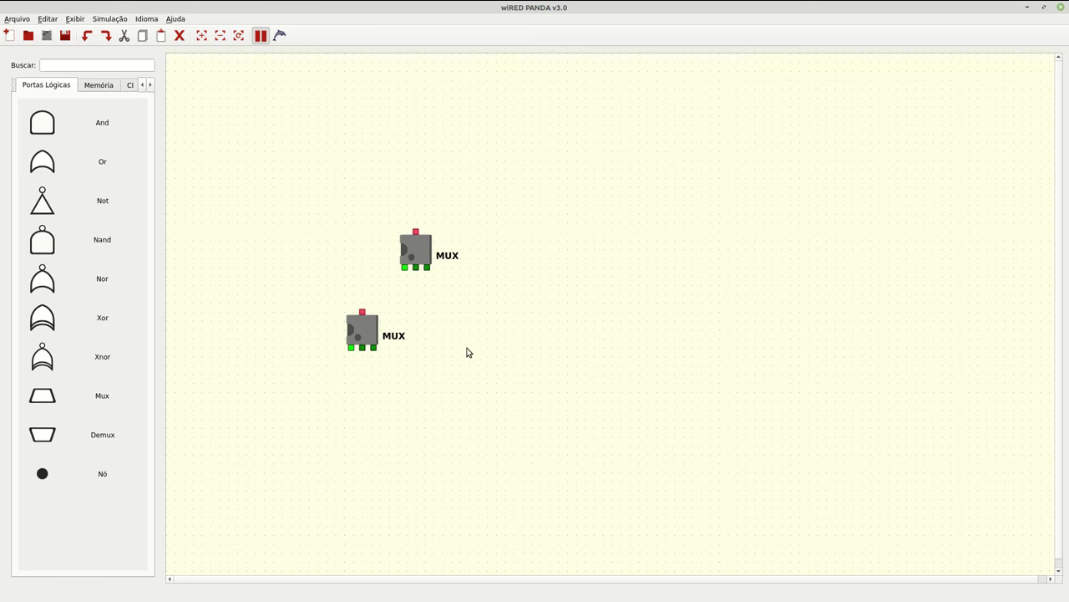
{"action": "key", "text": "ctrl+v"}
{"action": "left_click_drag", "start_coordinate": [452, 326], "coordinate": [427, 276]}
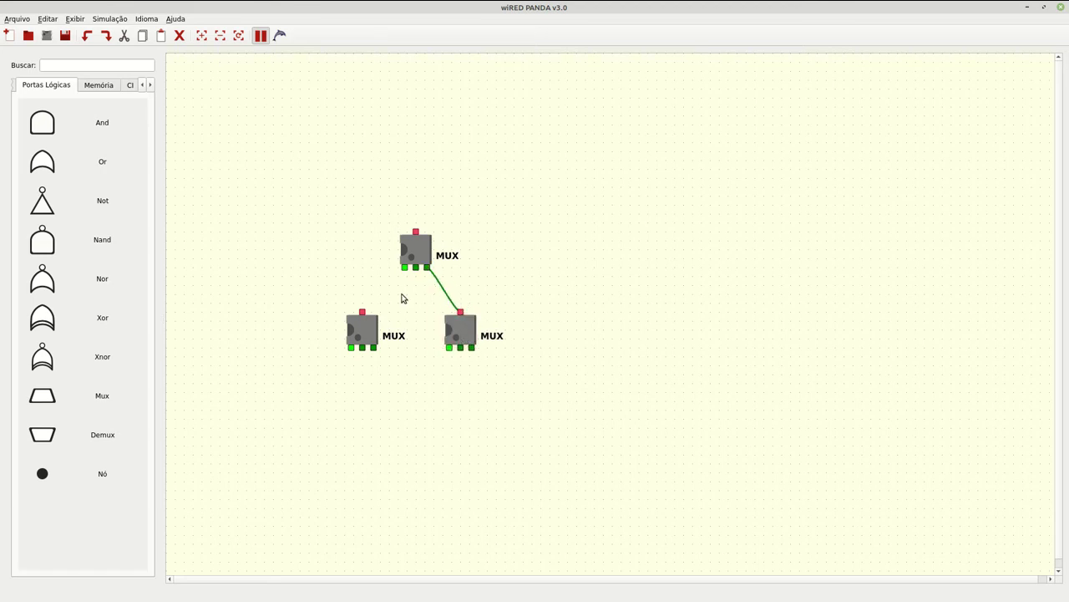
{"action": "left_click_drag", "start_coordinate": [362, 312], "coordinate": [416, 275]}
Place an LED above the upper MUX and connect it to that MUX's output.
{"action": "left_click", "coordinate": [13, 87]}
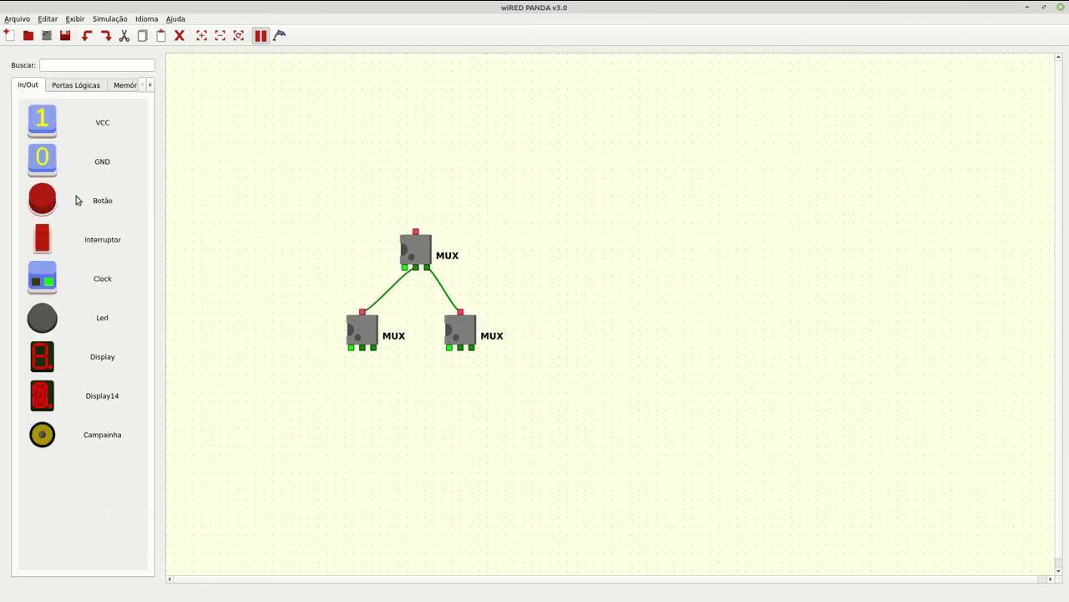
{"action": "left_click_drag", "start_coordinate": [404, 157], "coordinate": [405, 158]}
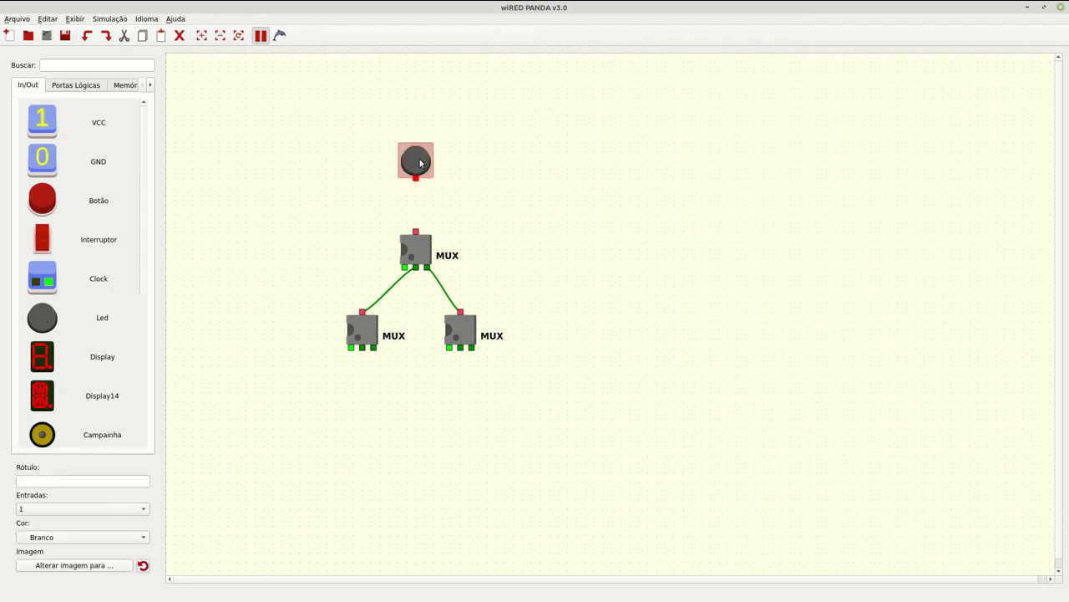
{"action": "left_click_drag", "start_coordinate": [415, 231], "coordinate": [415, 177]}
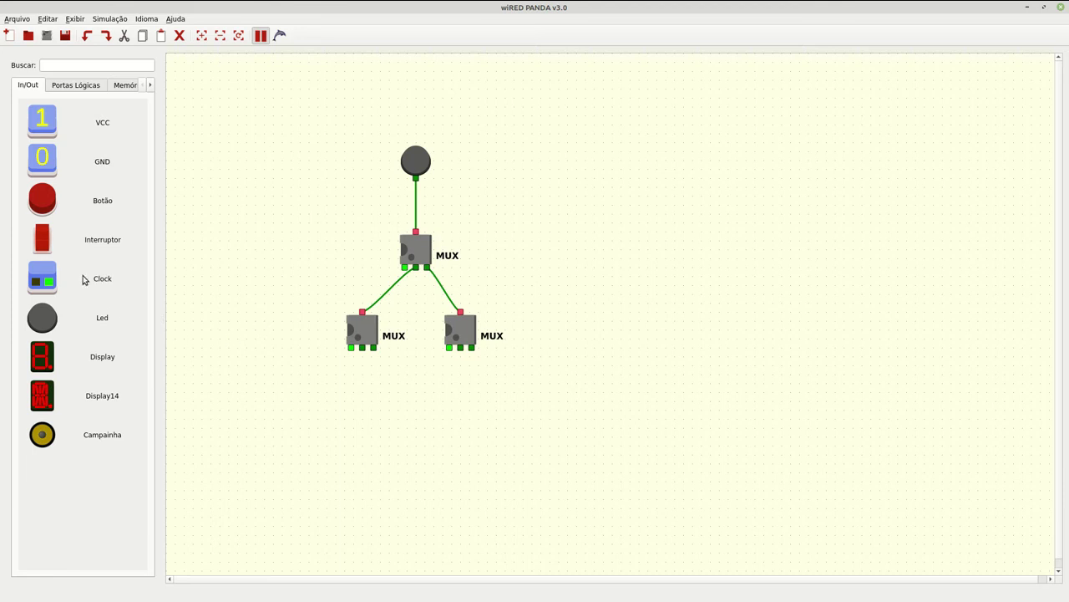
Place a row of four switches (Interruptor) below the two lower MUX blocks for the data inputs.
{"action": "left_click_drag", "start_coordinate": [64, 258], "coordinate": [330, 436]}
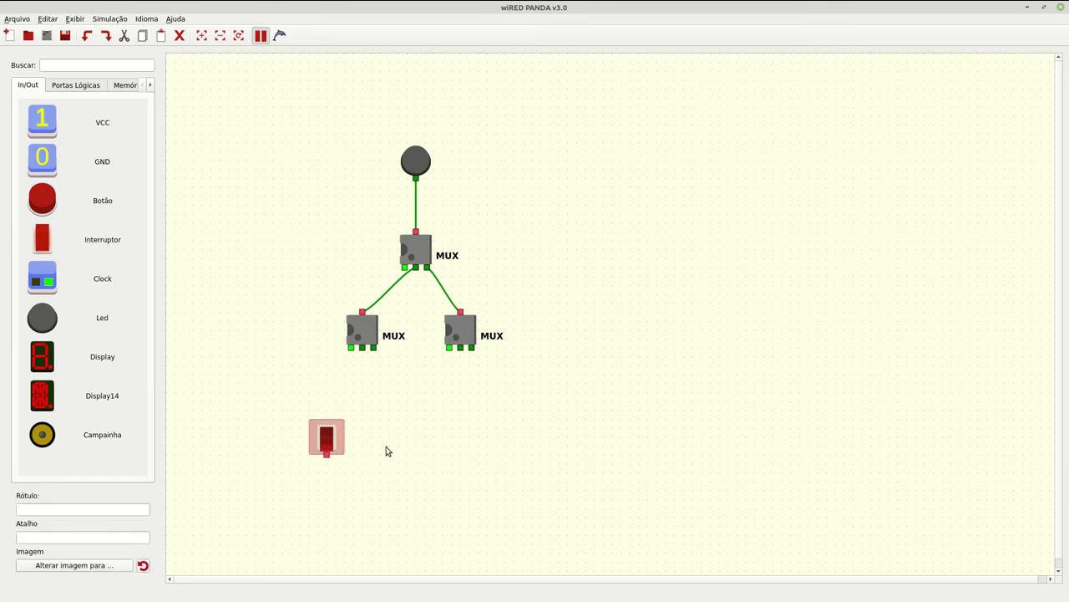
{"action": "key", "text": "ctrl+v"}
{"action": "key", "text": "ctrl+v"}
{"action": "key", "text": "ctrl+v"}
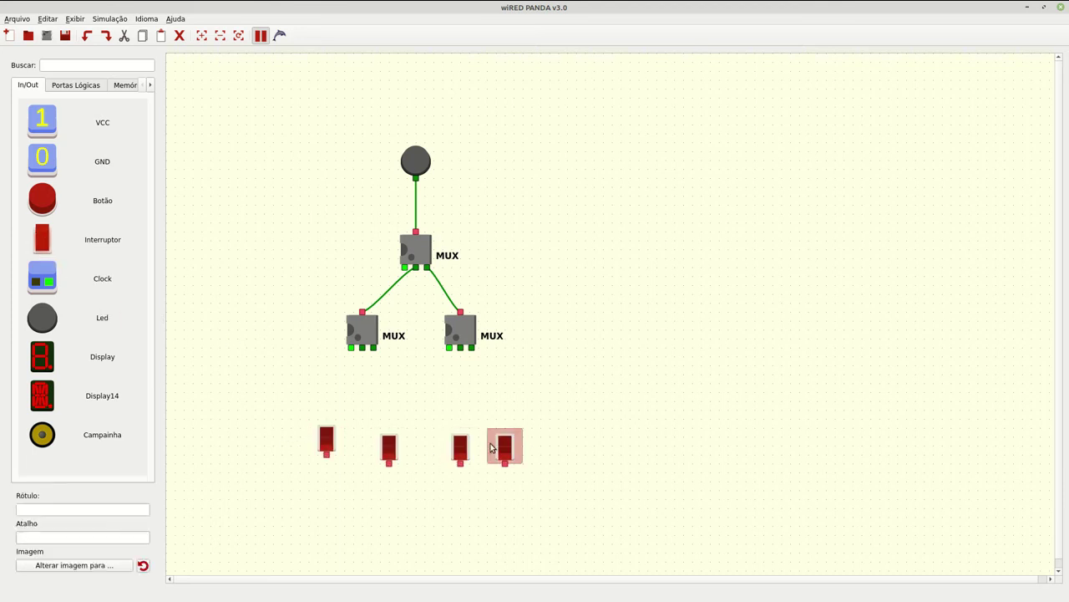
Add two more switches, one above the other, to the left of the MUX blocks for the selection inputs.
{"action": "key", "text": "ctrl+v"}
{"action": "left_click", "coordinate": [240, 335]}
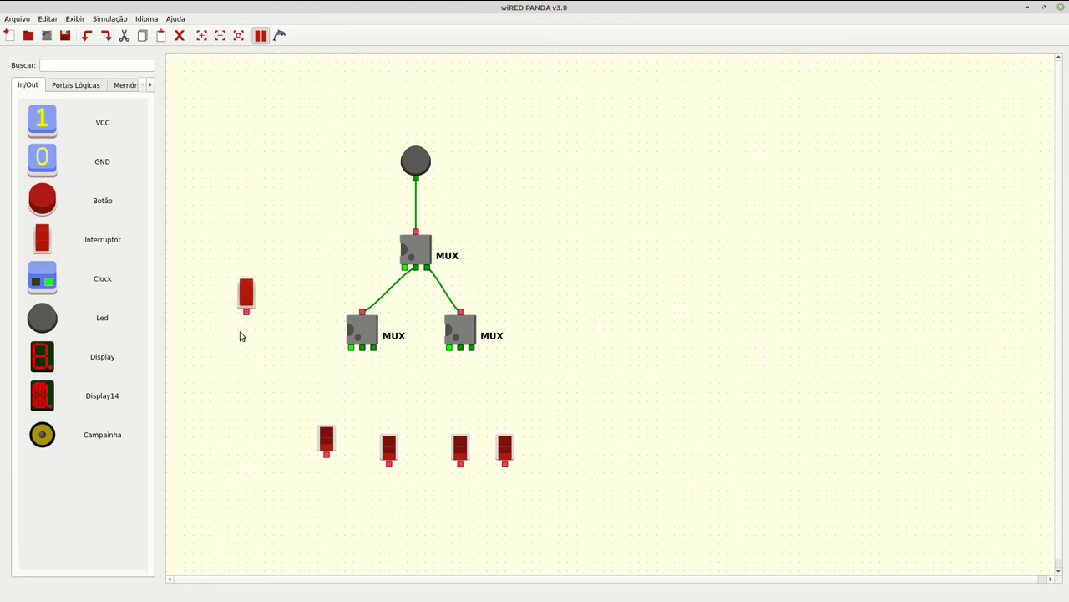
{"action": "key", "text": "ctrl+v"}
{"action": "left_click_drag", "start_coordinate": [248, 338], "coordinate": [249, 351]}
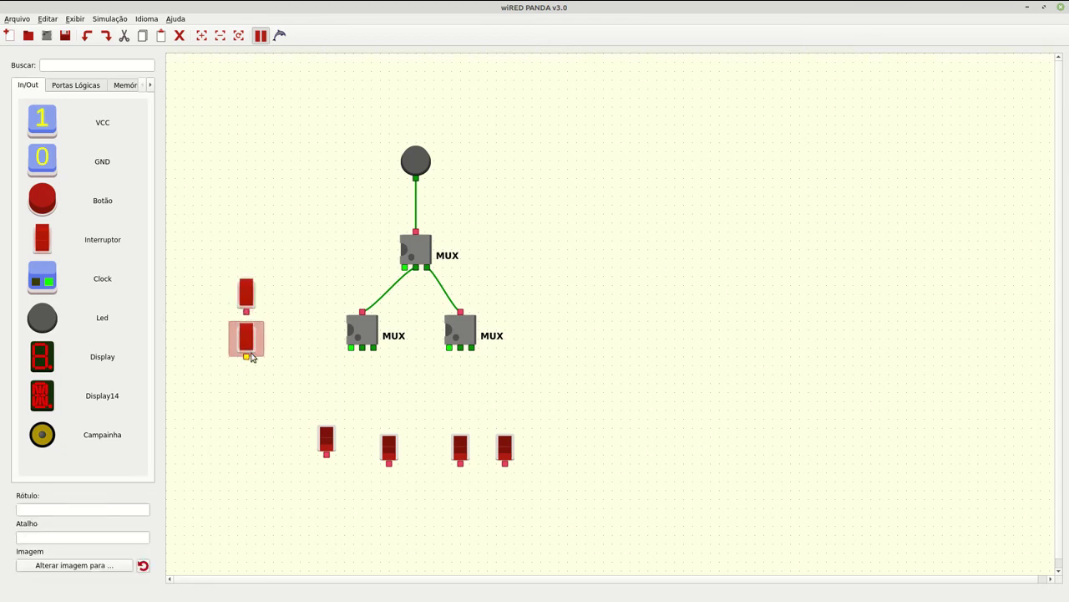
Wire the lower selection switch through two nodes to the leftmost input of each lower MUX.
{"action": "left_click_drag", "start_coordinate": [249, 344], "coordinate": [411, 391]}
{"action": "double_click", "coordinate": [326, 358]}
{"action": "double_click", "coordinate": [400, 361]}
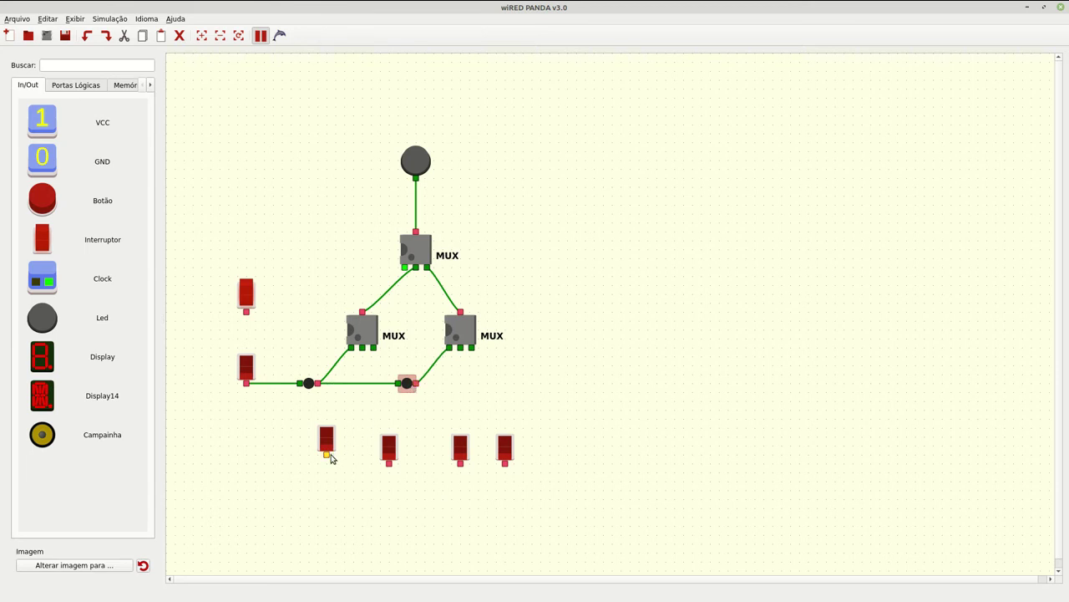
Wire the four data switches to the remaining two inputs of each lower MUX, moving the switches into an even row.
{"action": "left_click_drag", "start_coordinate": [327, 455], "coordinate": [362, 348]}
{"action": "left_click_drag", "start_coordinate": [388, 440], "coordinate": [373, 348]}
{"action": "left_click_drag", "start_coordinate": [463, 448], "coordinate": [461, 347]}
{"action": "left_click", "coordinate": [460, 435]}
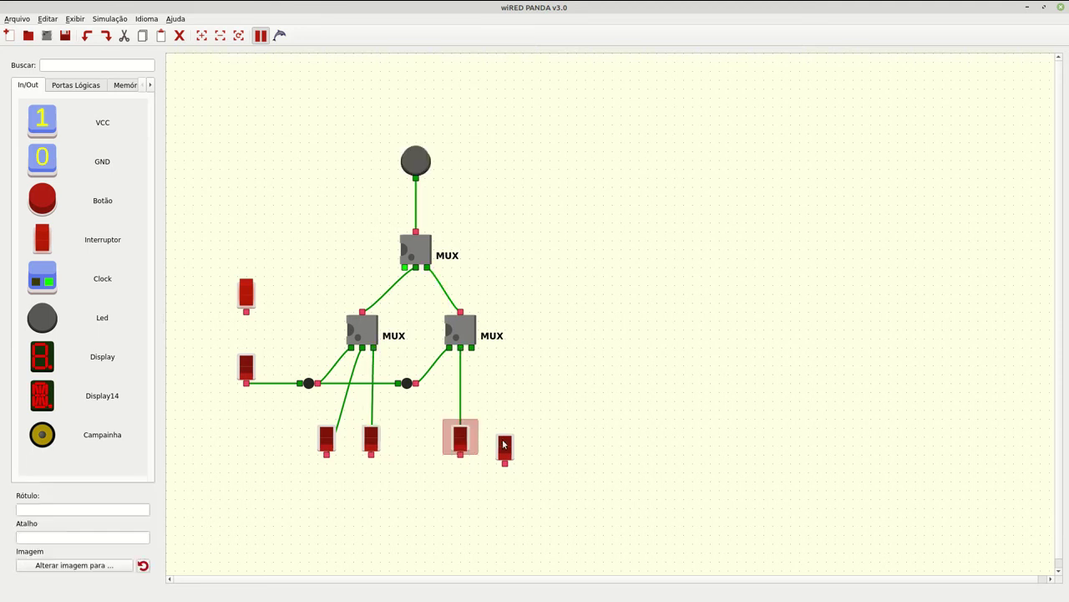
{"action": "left_click_drag", "start_coordinate": [502, 451], "coordinate": [472, 348]}
{"action": "left_click", "coordinate": [501, 441]}
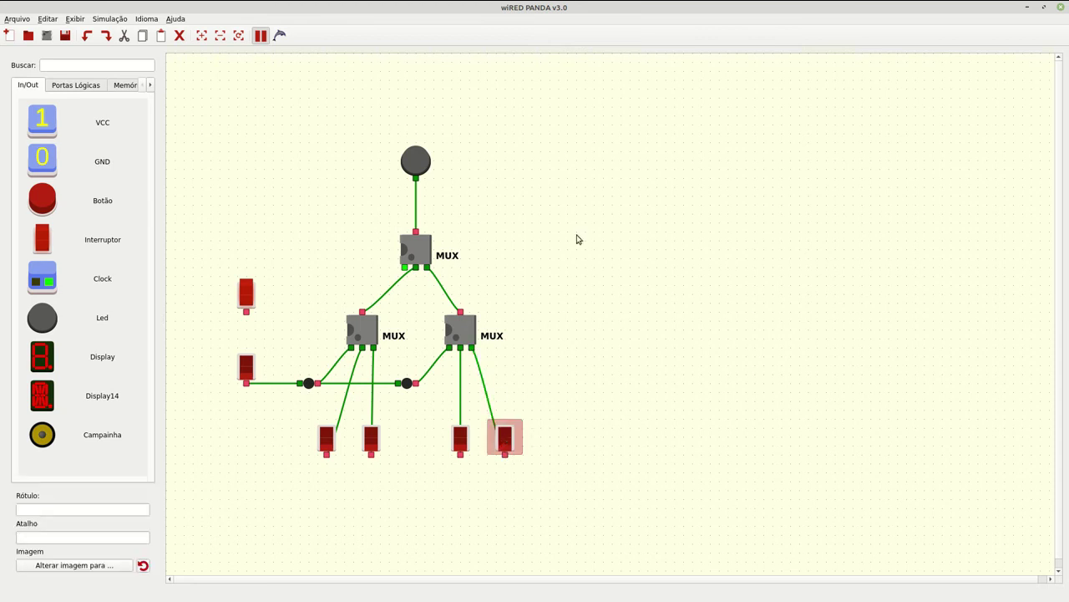
Wire the upper selection switch to the leftmost input of the upper MUX and raise the switch level with that block.
{"action": "left_click", "coordinate": [578, 234]}
{"action": "left_click_drag", "start_coordinate": [248, 312], "coordinate": [405, 267]}
{"action": "left_click_drag", "start_coordinate": [253, 290], "coordinate": [253, 246]}
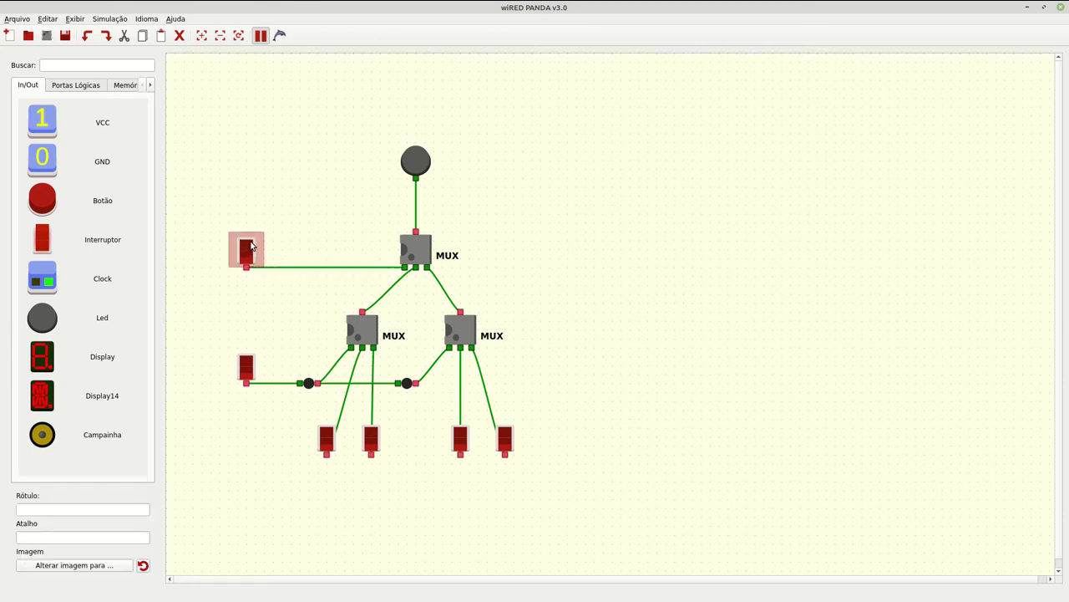
Label the upper selection switch s1 and the lower selection switch s0.
{"action": "left_click", "coordinate": [84, 511]}
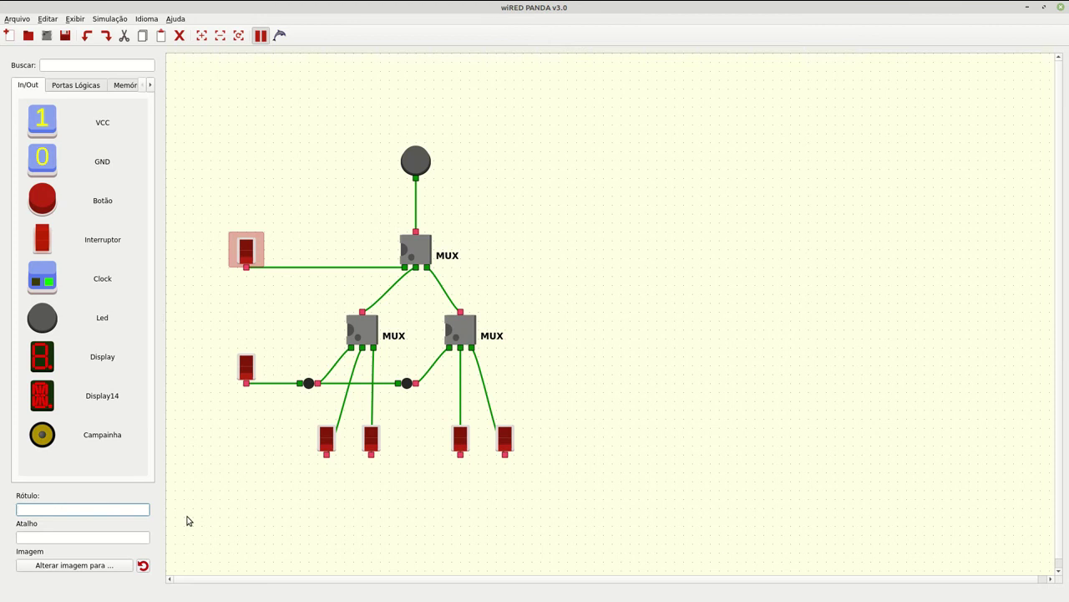
{"action": "type", "text": "s1"}
{"action": "key", "text": "Tab"}
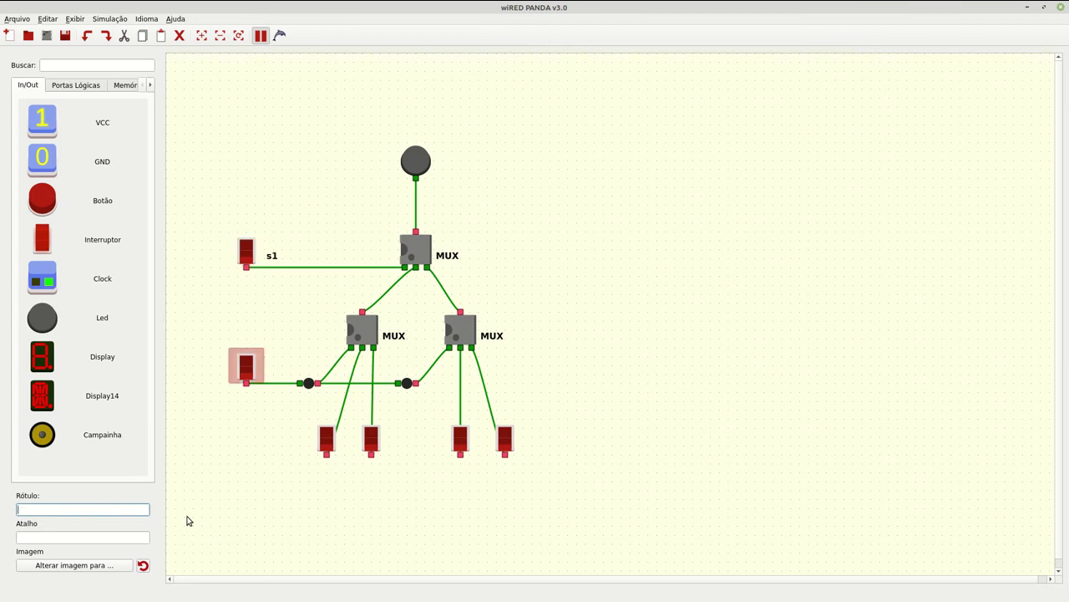
{"action": "type", "text": "s0"}
{"action": "key", "text": "Tab"}
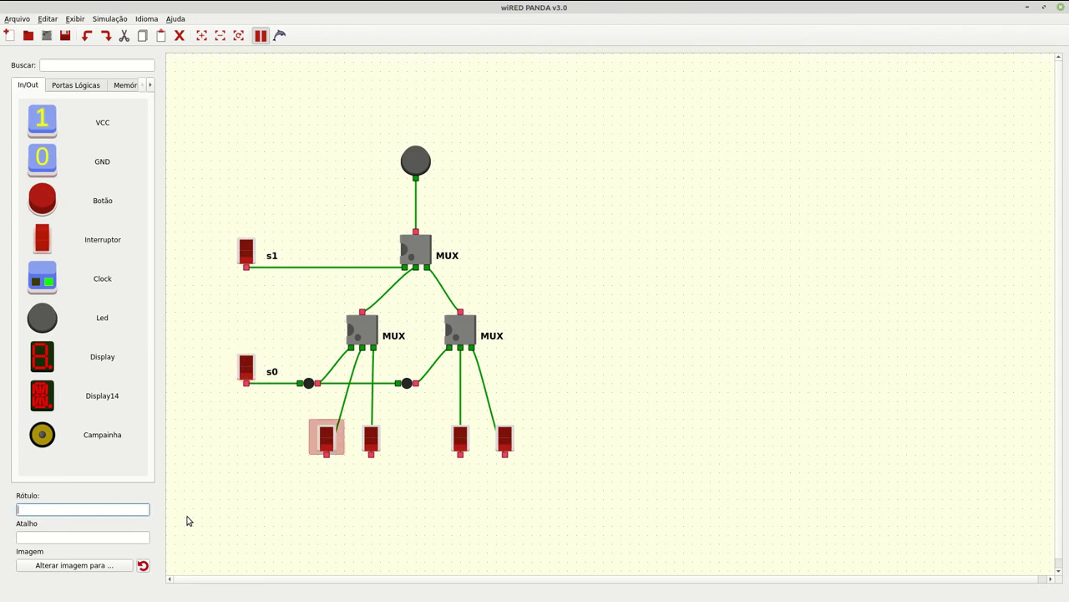
Label the two data switches of the lower-left MUX 0_level and 1_level.
{"action": "type", "text": "0_level"}
{"action": "key", "text": "Tab"}
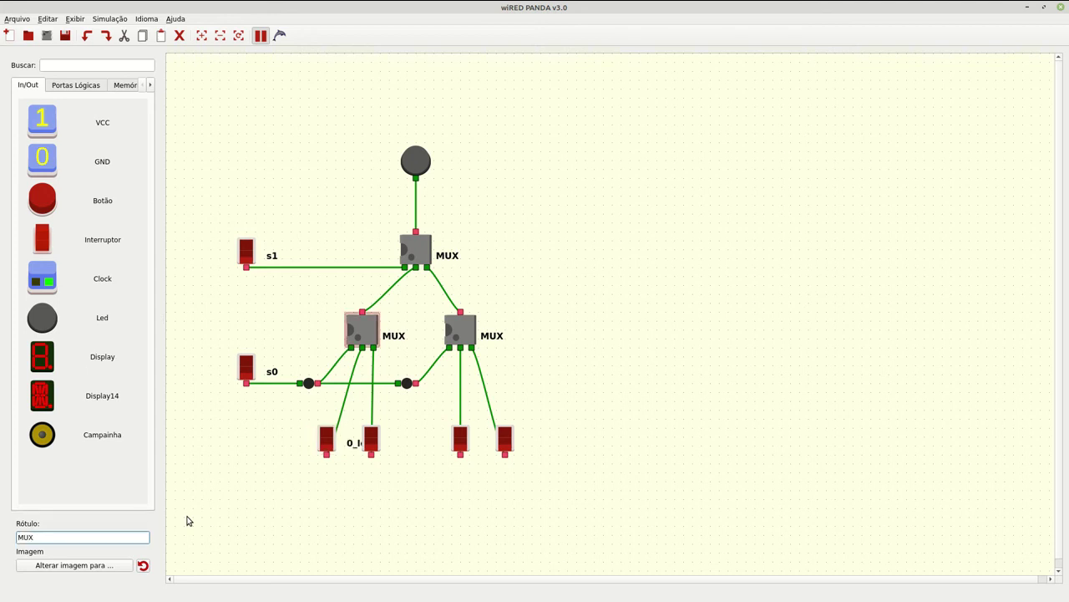
{"action": "key", "text": "Tab"}
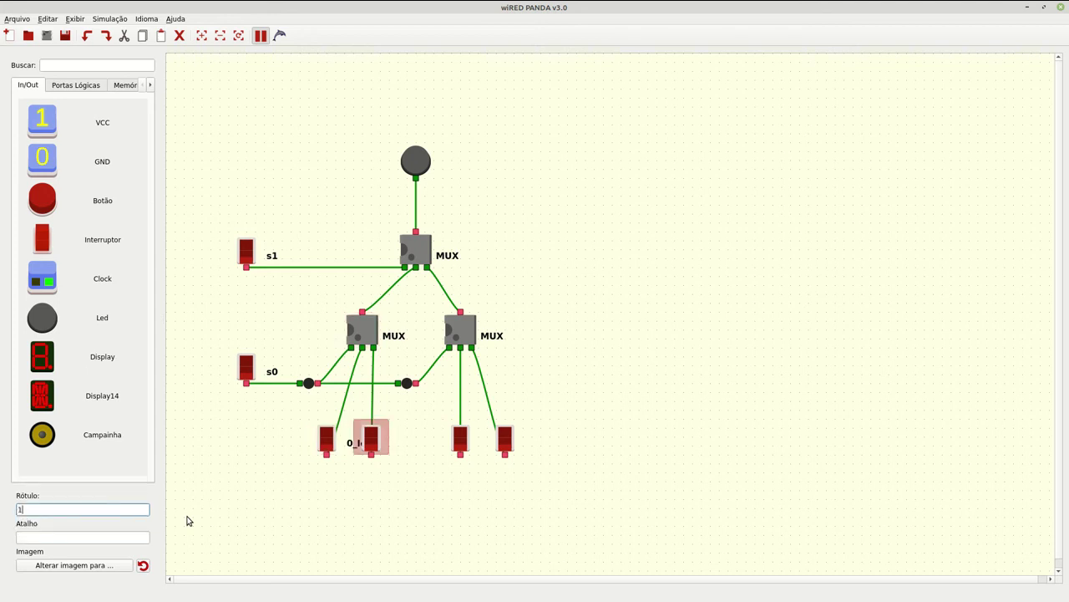
{"action": "type", "text": "1_level"}
{"action": "key", "text": "Tab"}
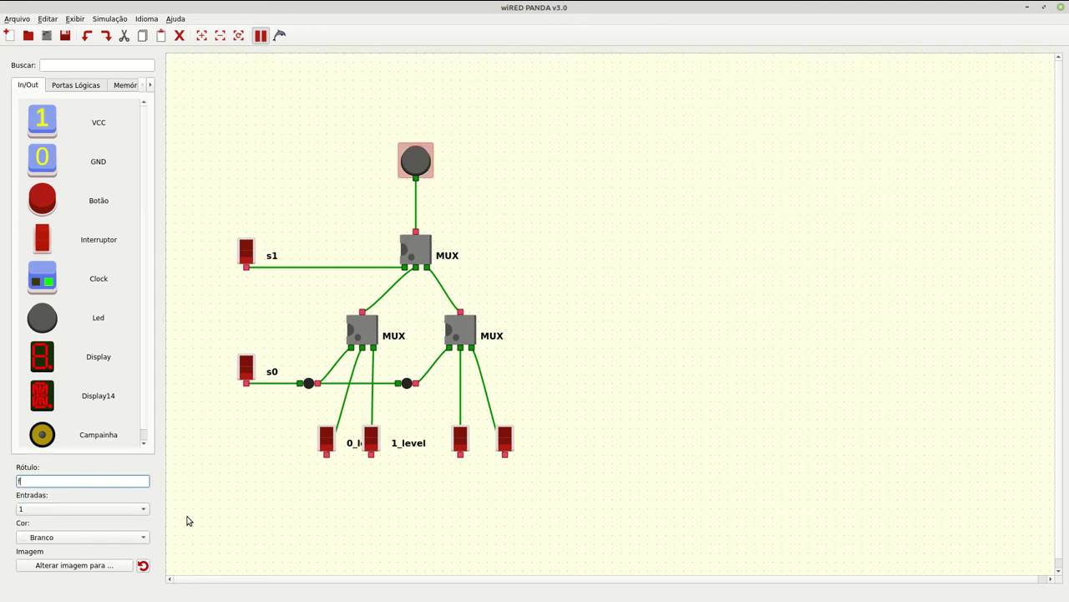
Label the LED f and the two data switches of the lower-right MUX 2_level and 3_level.
{"action": "key", "text": "Tab"}
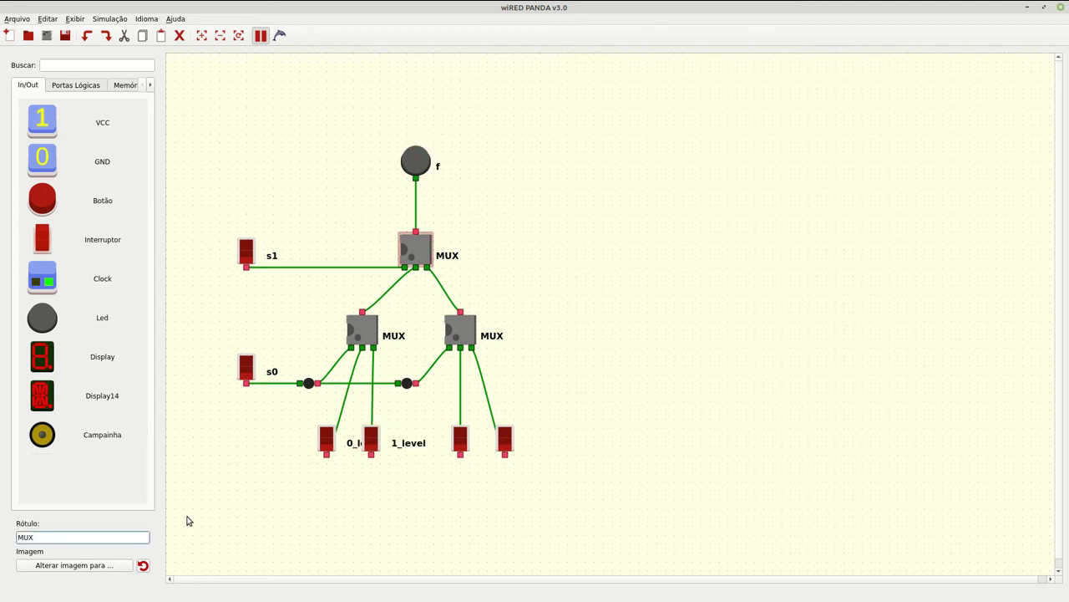
{"action": "key", "text": "Tab"}
{"action": "key", "text": "Tab"}
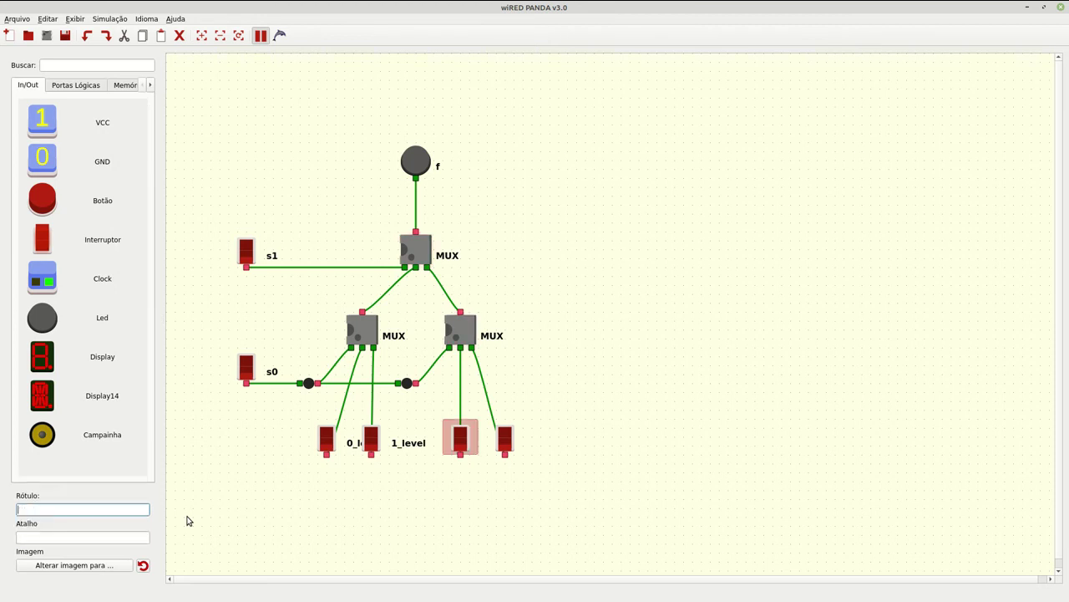
{"action": "type", "text": "2_level"}
{"action": "key", "text": "Tab"}
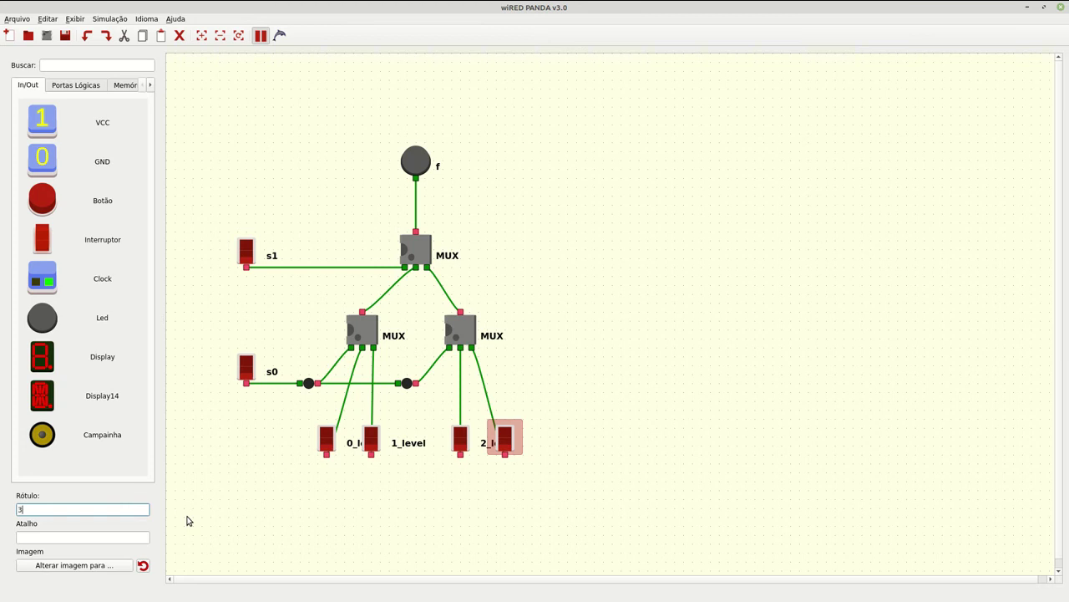
{"action": "type", "text": "3_level"}
{"action": "key", "text": "Tab"}
{"action": "left_click", "coordinate": [601, 517]}
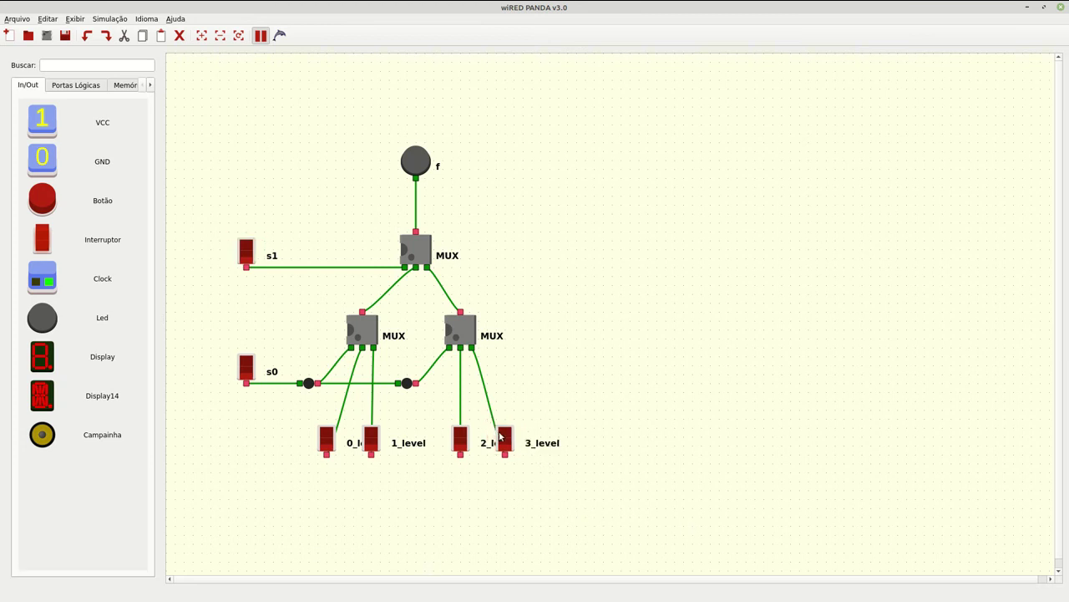
Space the 1_level, 2_level and 3_level switches farther apart so that their labels are not covered.
{"action": "left_click_drag", "start_coordinate": [501, 436], "coordinate": [563, 433]}
{"action": "left_click_drag", "start_coordinate": [468, 441], "coordinate": [504, 443]}
{"action": "left_click_drag", "start_coordinate": [379, 442], "coordinate": [413, 438]}
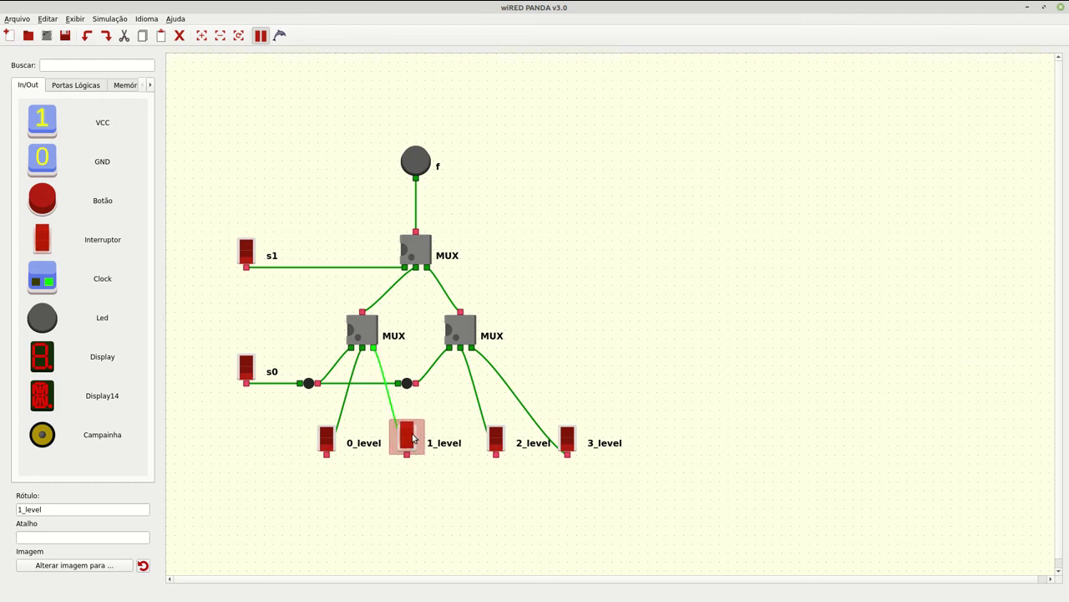
{"action": "left_click", "coordinate": [435, 503]}
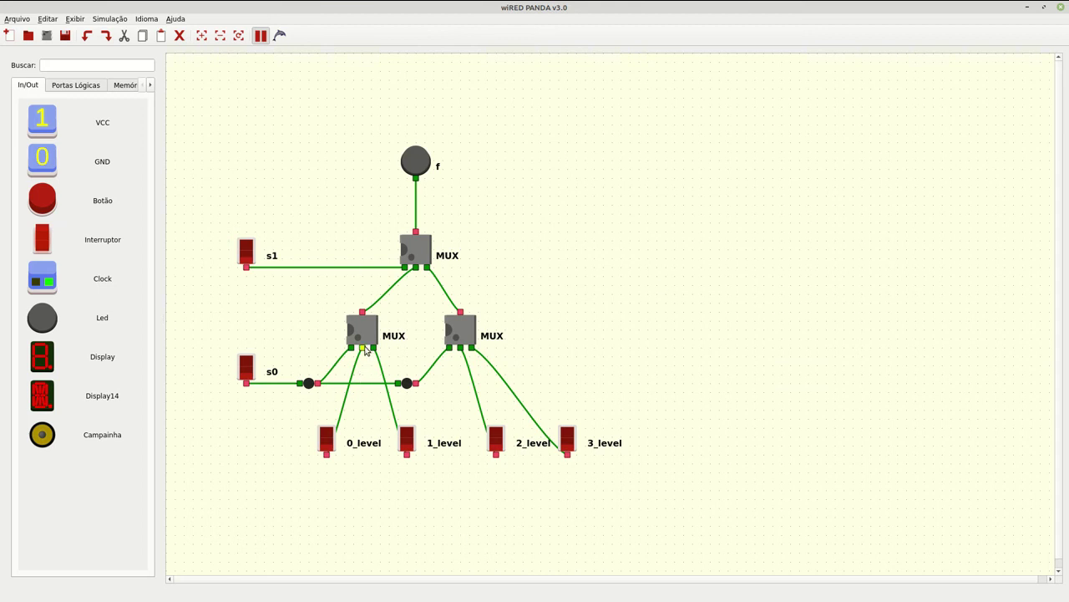
Test the lower-left MUX by toggling 0_level with both selectors off, and 1_level with s0 on.
{"action": "left_click", "coordinate": [327, 437]}
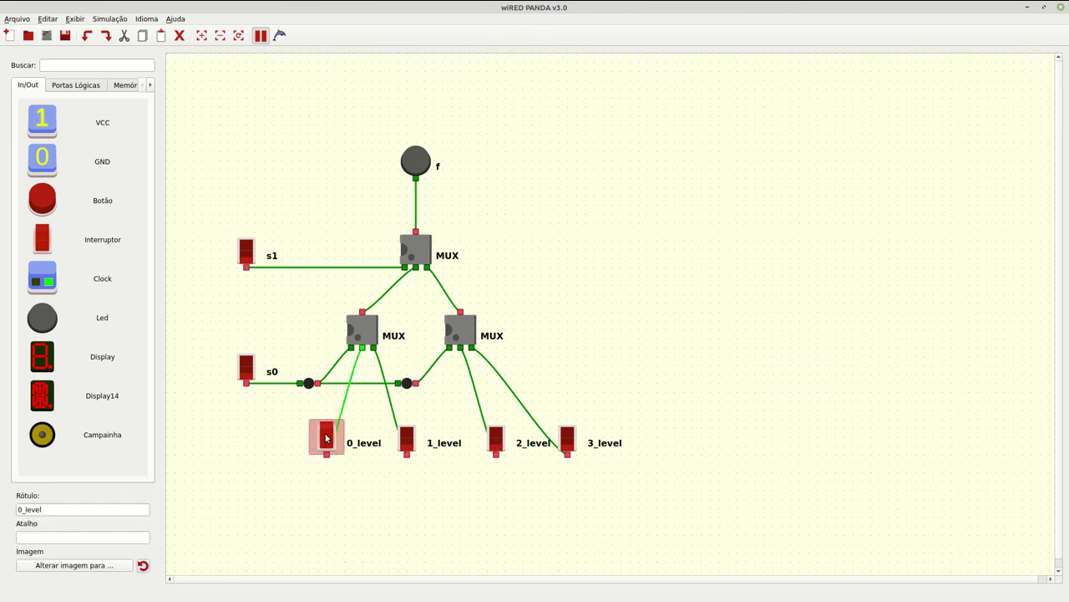
{"action": "left_click", "coordinate": [327, 438]}
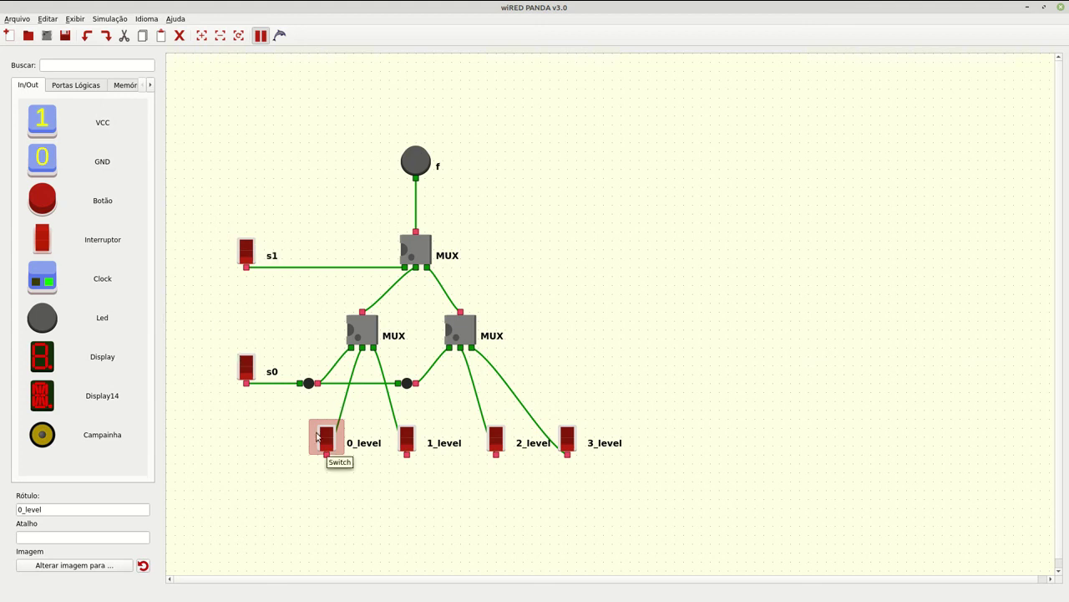
{"action": "left_click", "coordinate": [246, 378]}
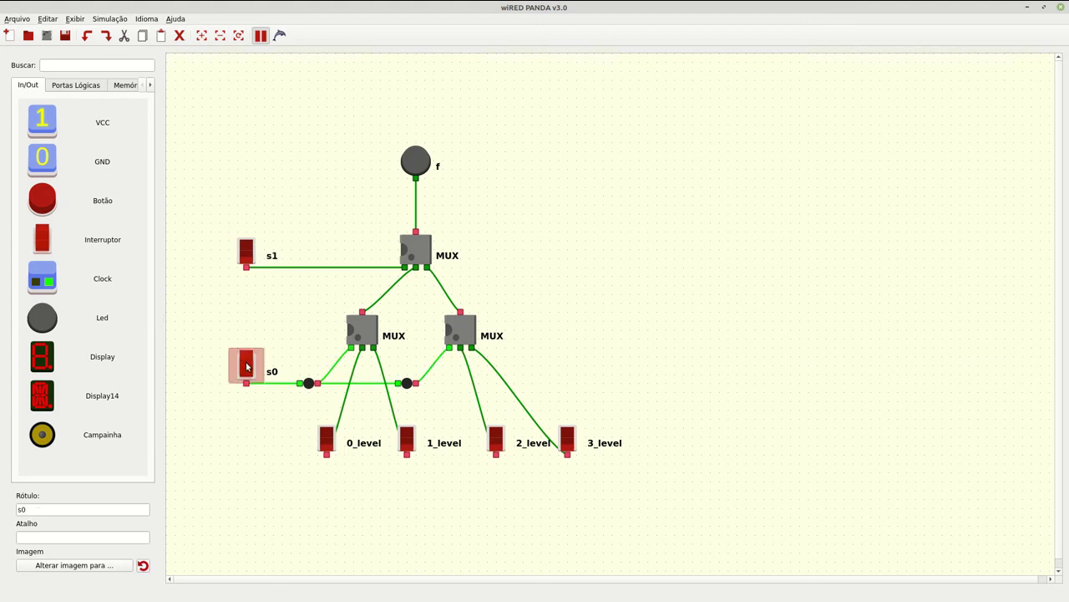
{"action": "left_click", "coordinate": [404, 439]}
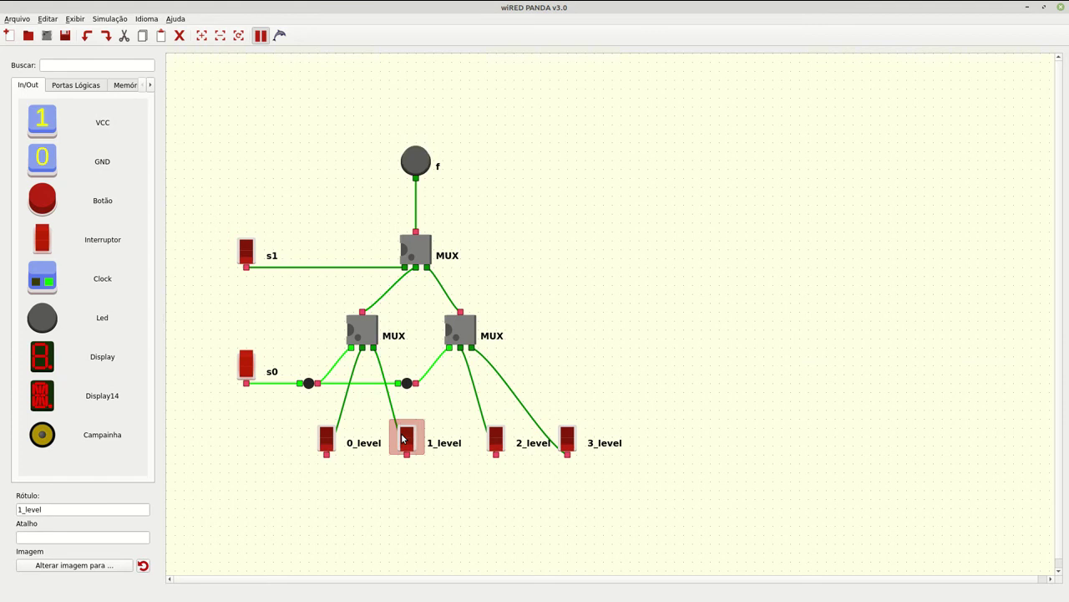
{"action": "left_click", "coordinate": [405, 438]}
{"action": "left_click", "coordinate": [244, 364]}
Turn s1 on with s0 off and toggle the 3_level and 2_level switches to test that selection.
{"action": "left_click", "coordinate": [246, 253]}
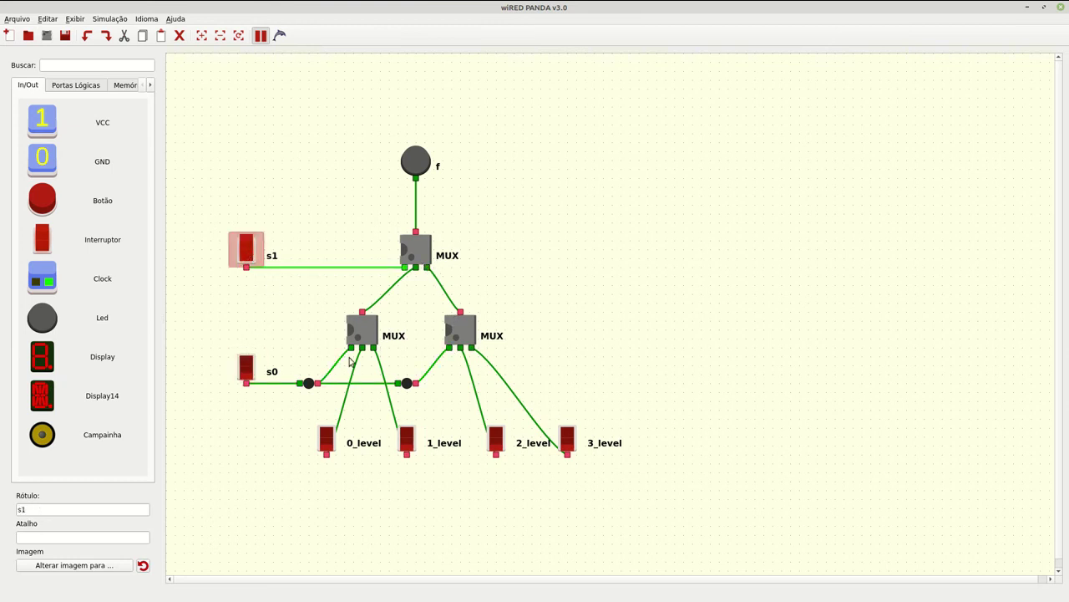
{"action": "left_click", "coordinate": [566, 442]}
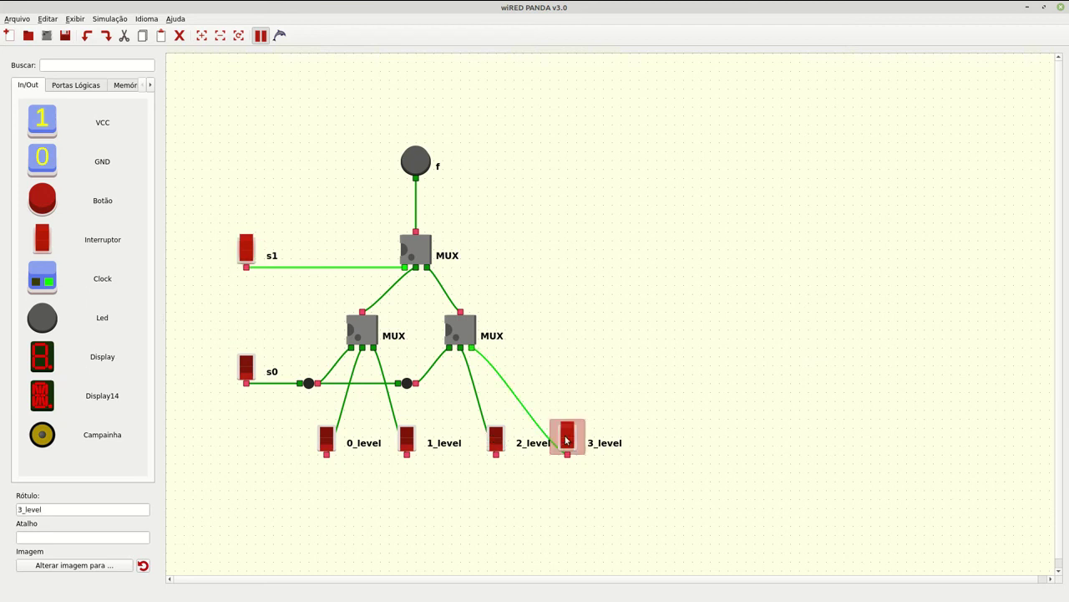
{"action": "left_click", "coordinate": [496, 440]}
{"action": "left_click", "coordinate": [496, 442]}
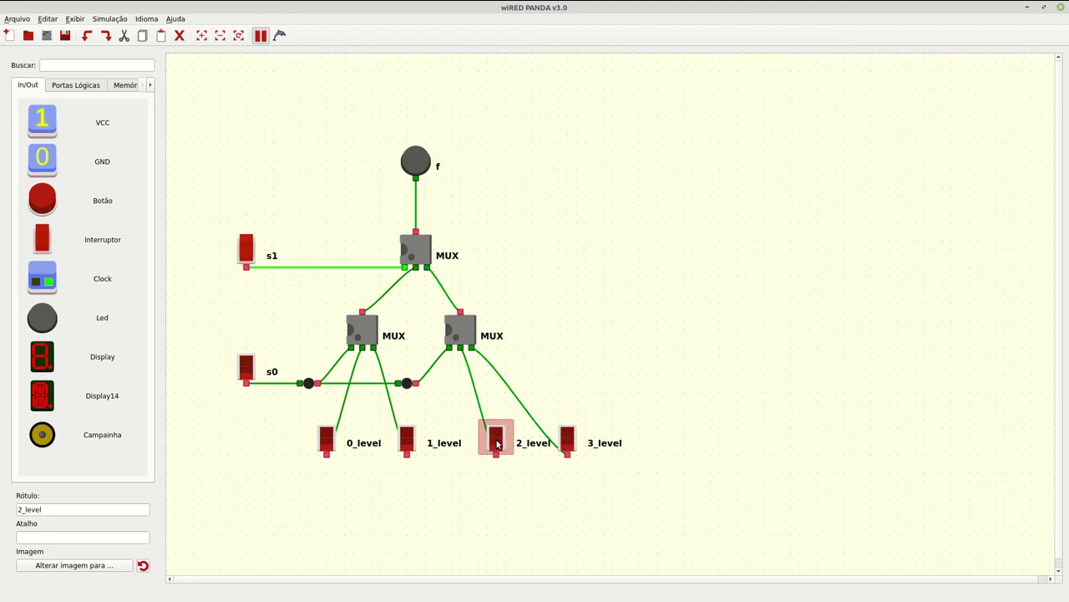
Turn s0 on as well, toggle 3_level to test the last selection, and switch both selectors off again.
{"action": "left_click", "coordinate": [245, 371]}
{"action": "left_click", "coordinate": [566, 441]}
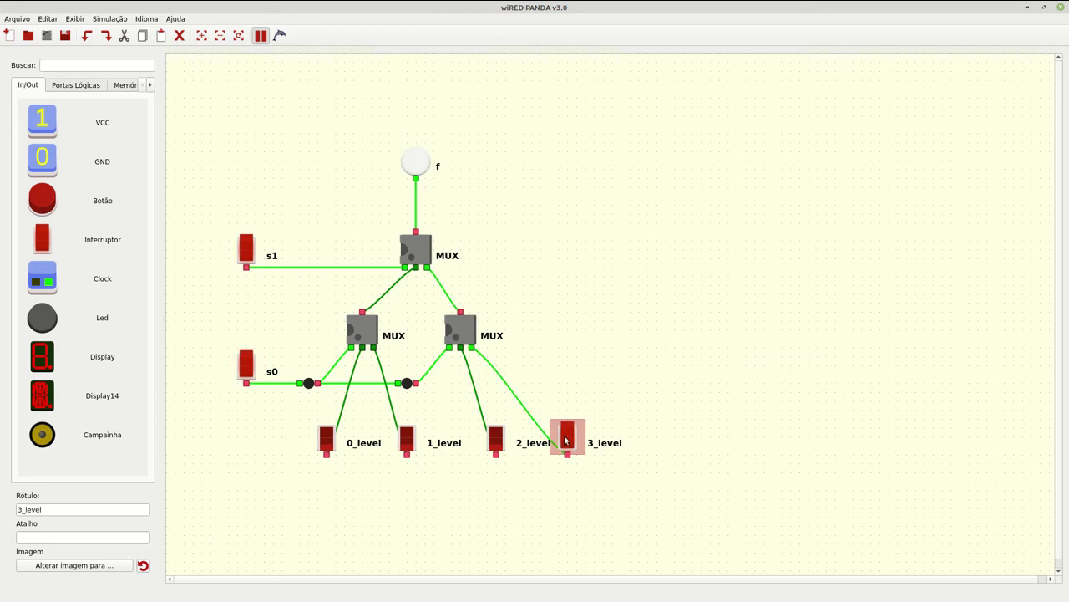
{"action": "left_click", "coordinate": [565, 441]}
{"action": "left_click", "coordinate": [565, 441]}
{"action": "left_click", "coordinate": [565, 442]}
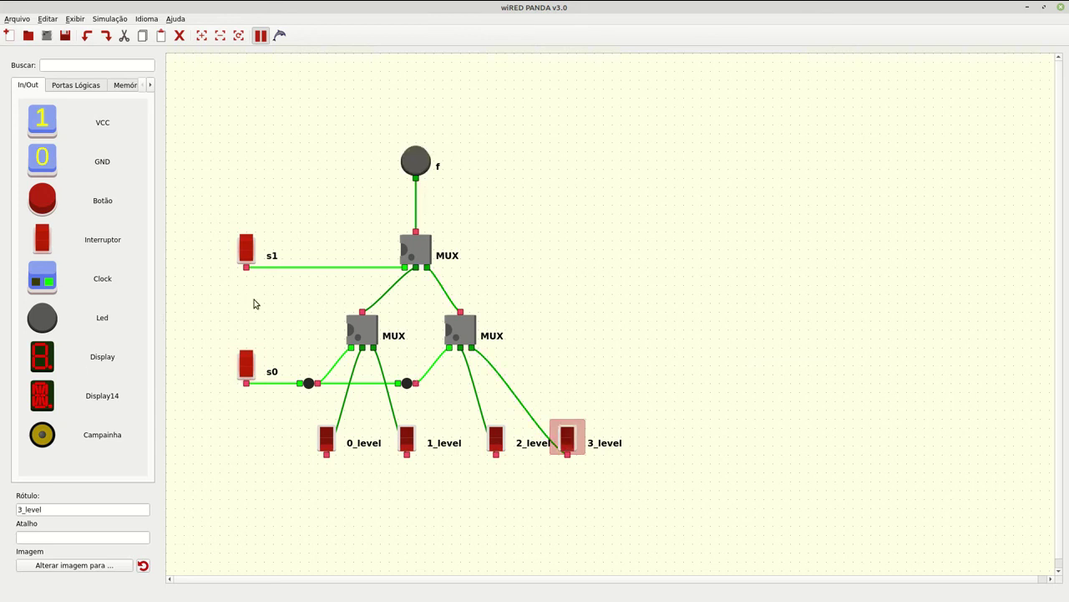
{"action": "left_click", "coordinate": [248, 248]}
{"action": "left_click", "coordinate": [246, 364]}
{"action": "left_click", "coordinate": [618, 342]}
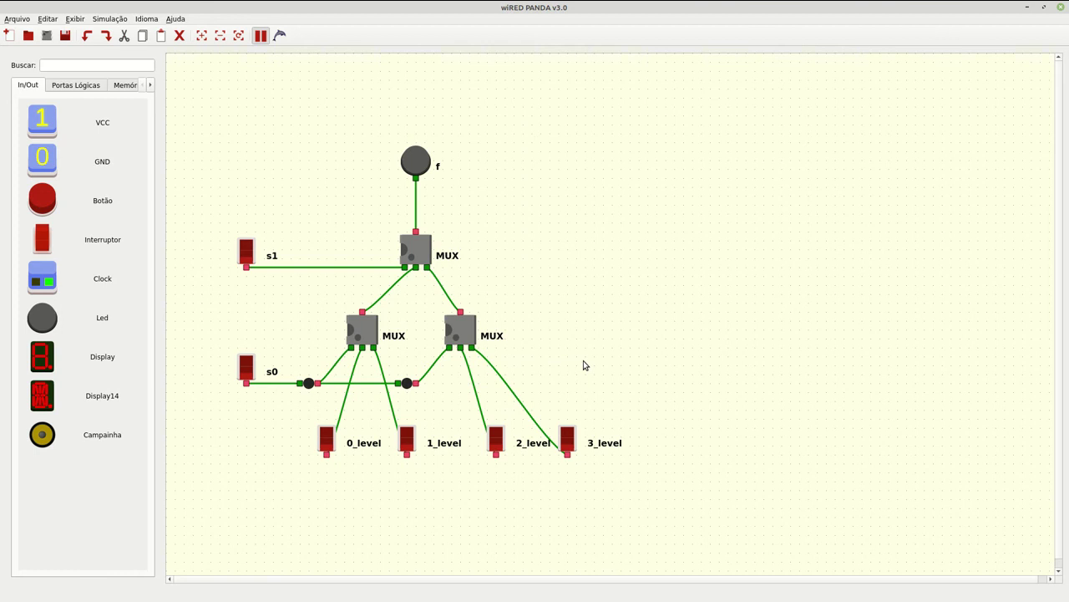
Save the circuit as 4_mux in the Aula_08 folder inside circuitos.
{"action": "key", "text": "ctrl+s"}
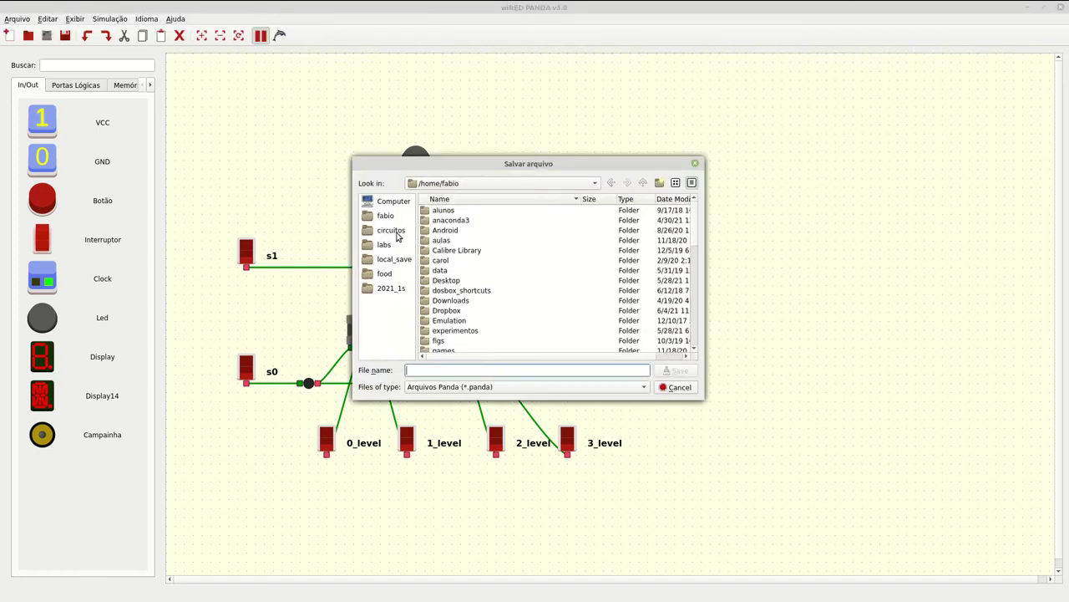
{"action": "left_click", "coordinate": [392, 231]}
{"action": "double_click", "coordinate": [457, 240]}
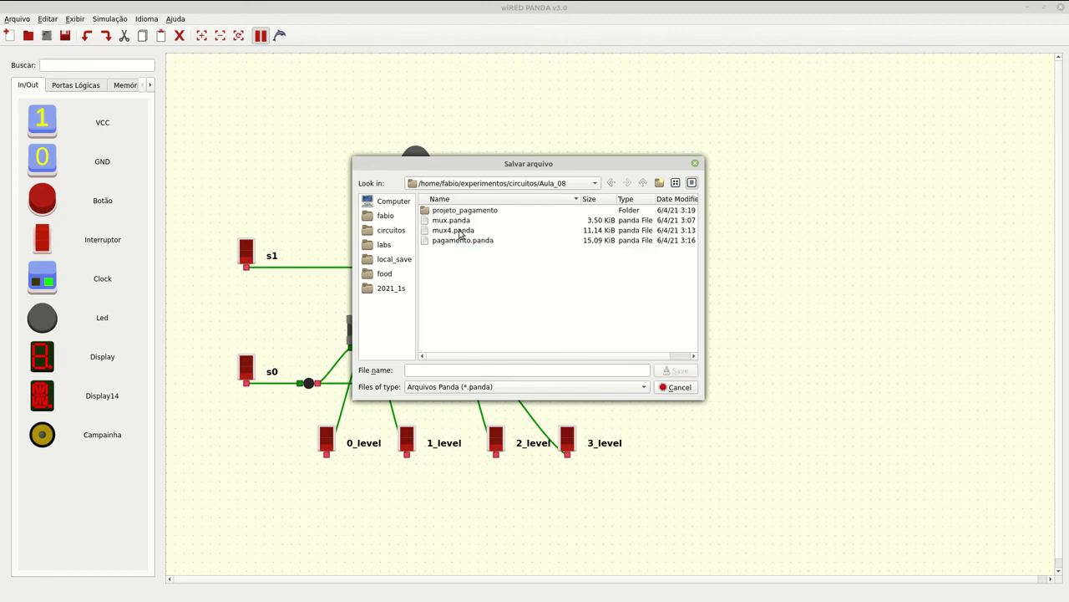
{"action": "left_click", "coordinate": [503, 370]}
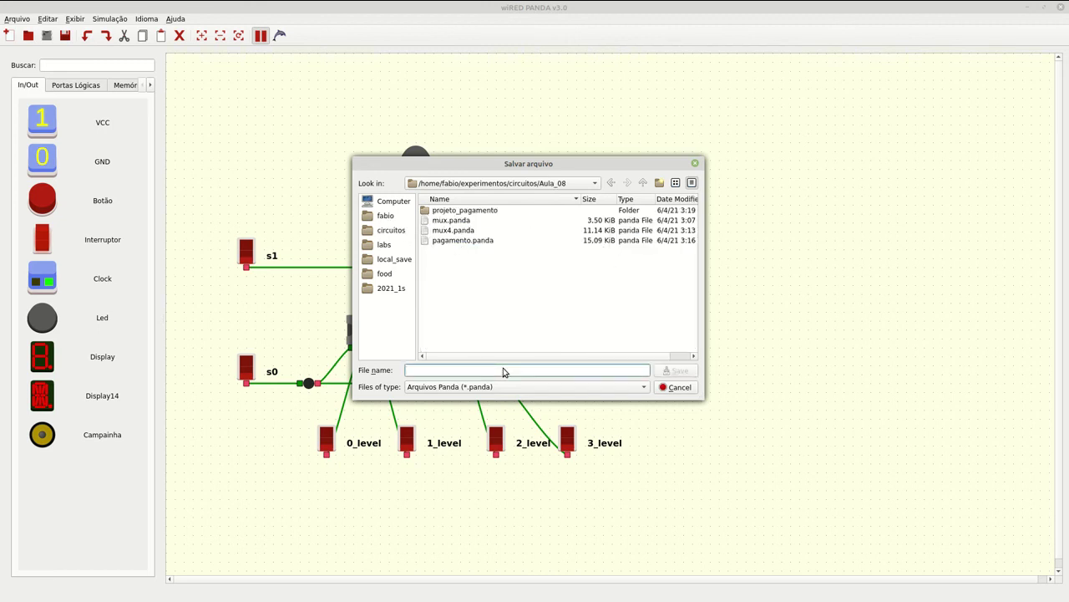
{"action": "type", "text": "4_mux"}
{"action": "key", "text": "Return"}
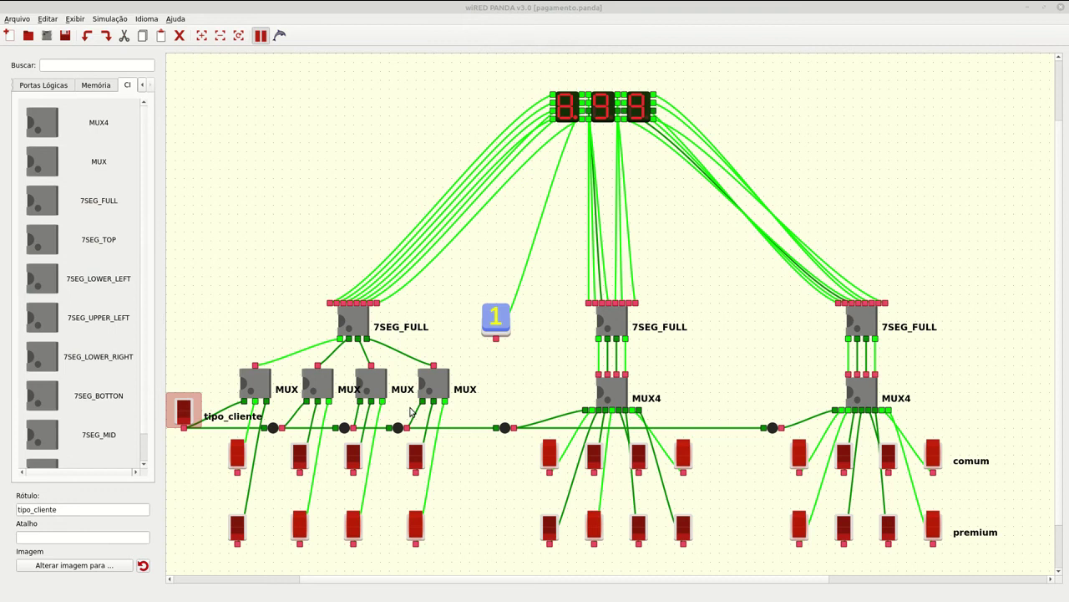
{"action": "scroll", "coordinate": [452, 509], "scroll_direction": "down", "scroll_amount": 1}
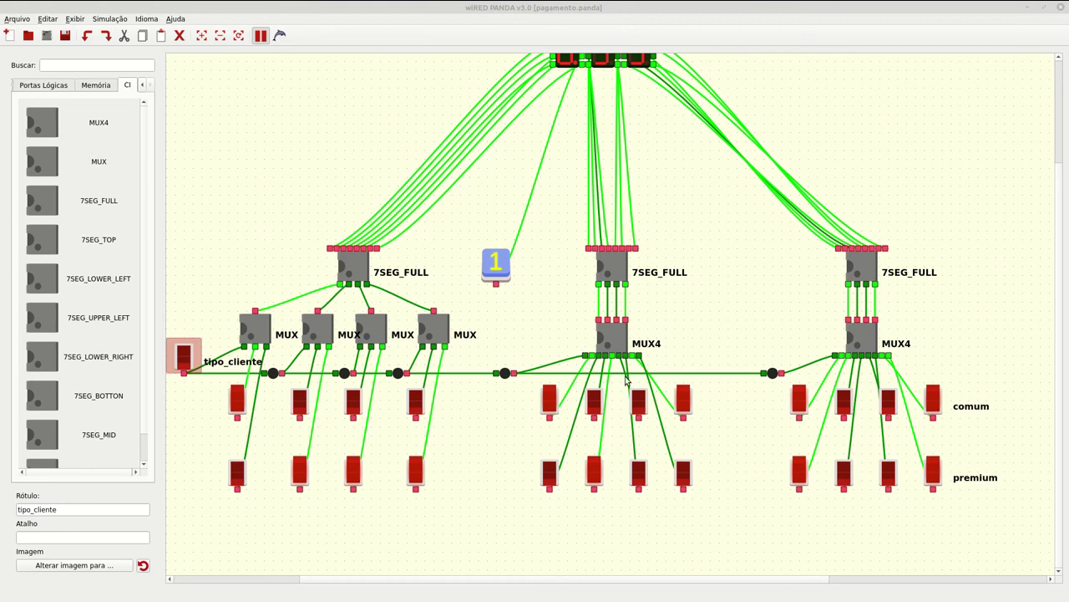
{"action": "scroll", "coordinate": [627, 380], "scroll_direction": "up", "scroll_amount": 3}
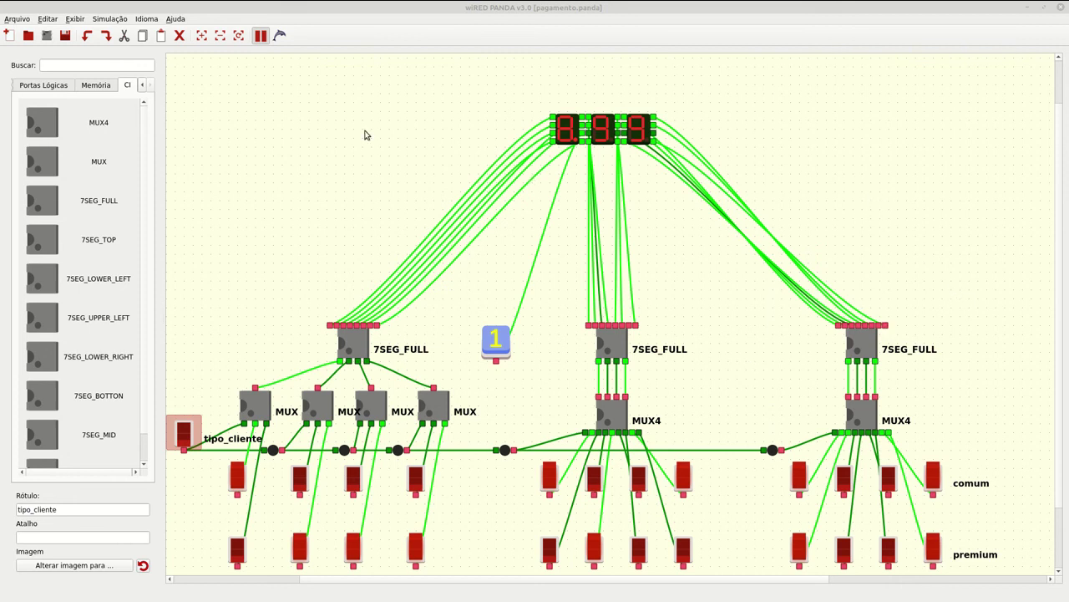
Start a new circuit and place a switch (Interruptor) near the middle of the empty canvas.
{"action": "left_click", "coordinate": [8, 35]}
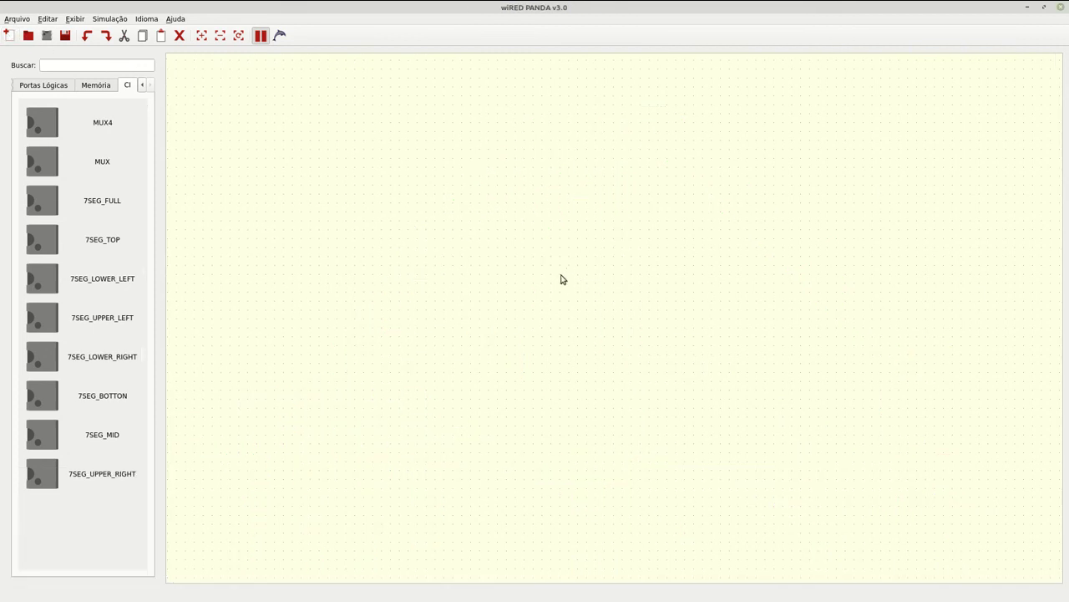
{"action": "left_click", "coordinate": [40, 85]}
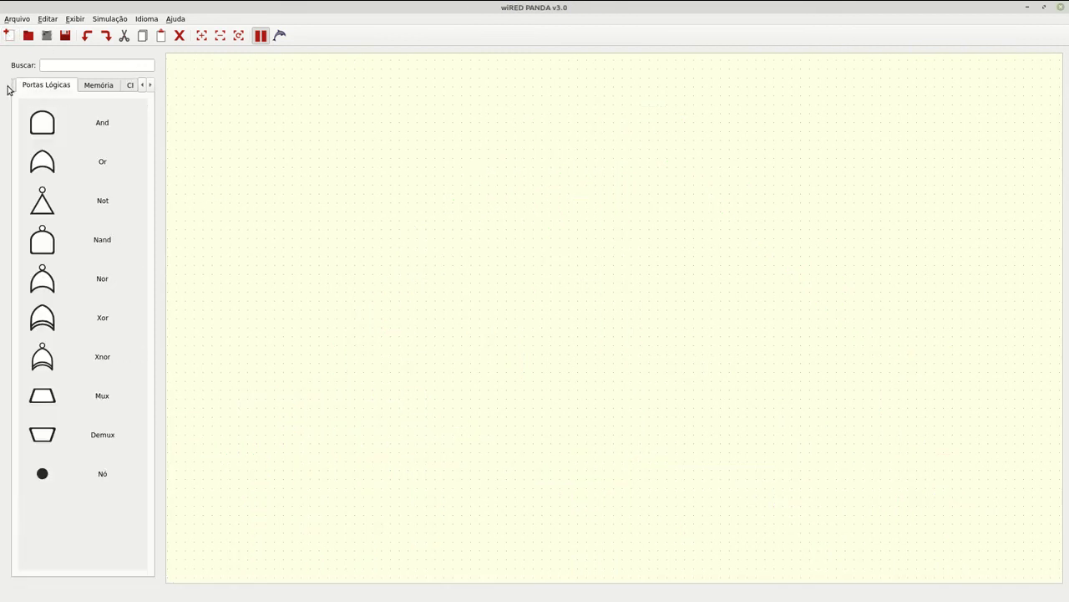
{"action": "left_click", "coordinate": [13, 86]}
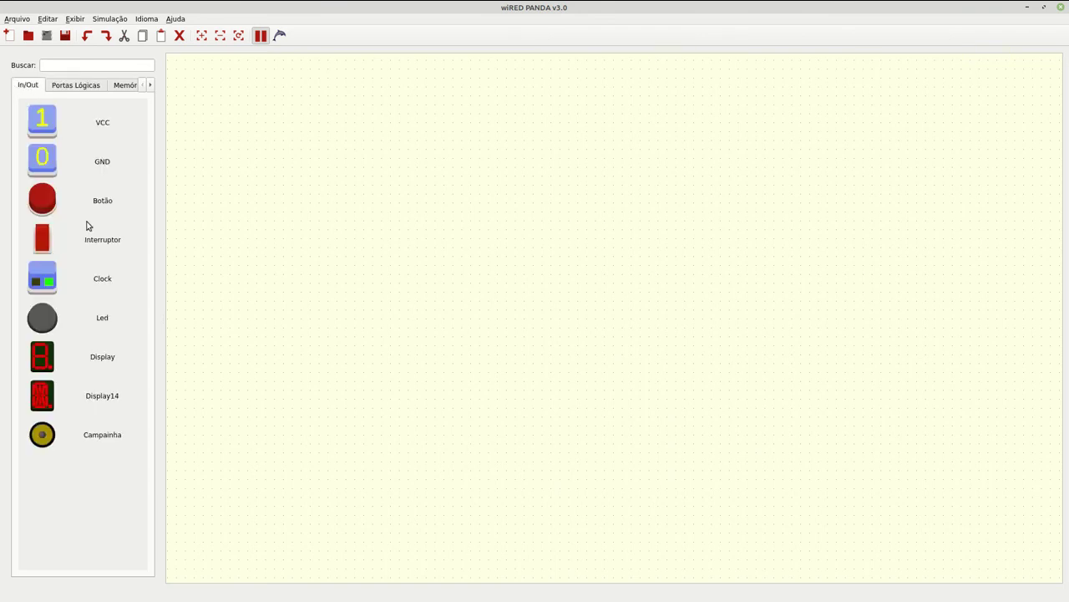
{"action": "key", "text": "ctrl+v"}
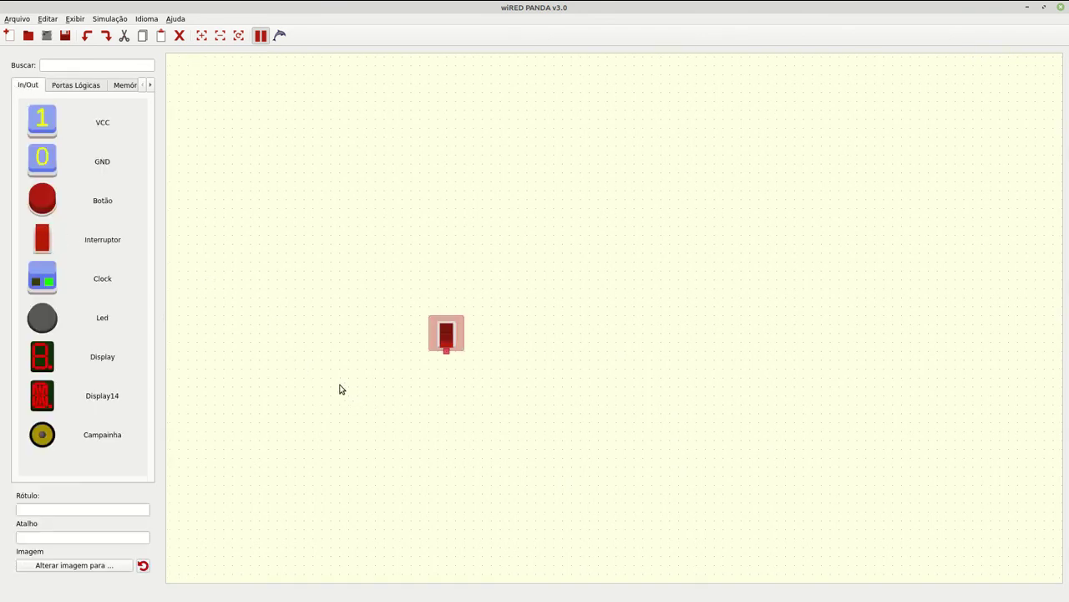
Duplicate the switch, line the copy up beside the original, and move the pair toward the left part of the canvas.
{"action": "key", "text": "ctrl+v"}
{"action": "left_click_drag", "start_coordinate": [421, 364], "coordinate": [533, 306]}
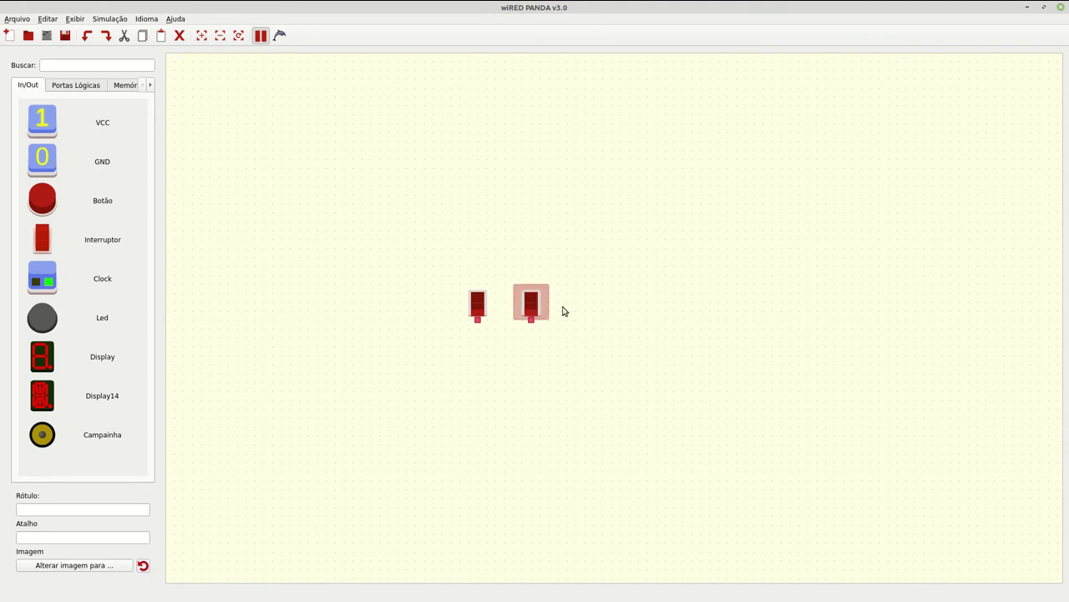
{"action": "left_click", "coordinate": [563, 310]}
{"action": "left_click_drag", "start_coordinate": [385, 257], "coordinate": [633, 389]}
{"action": "left_click_drag", "start_coordinate": [543, 305], "coordinate": [353, 308]}
{"action": "left_click", "coordinate": [375, 305]}
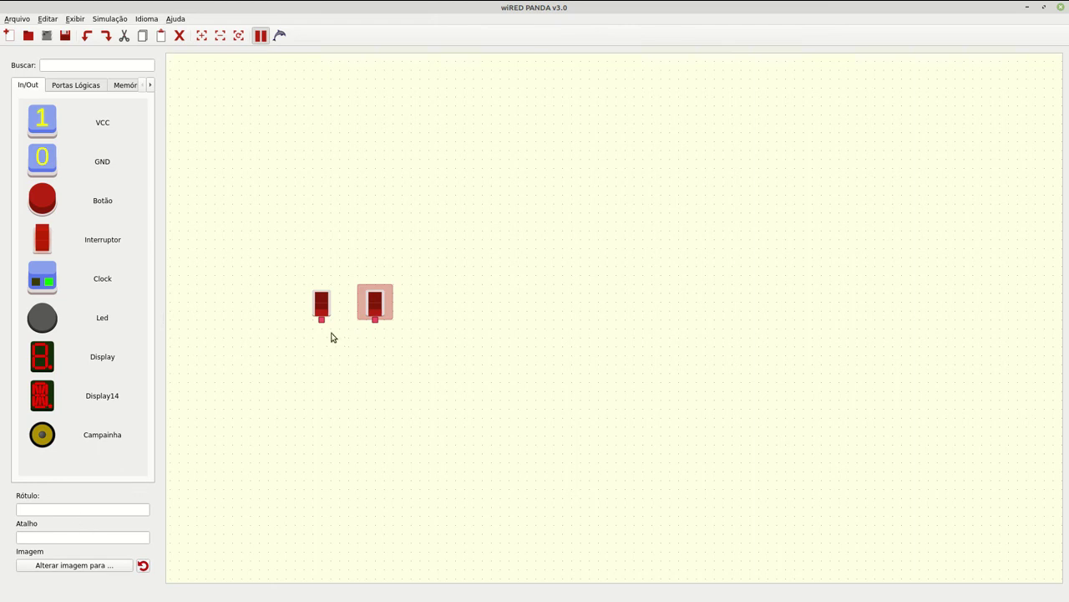
Label the left switch s1 and the right switch s0.
{"action": "left_click", "coordinate": [321, 308]}
{"action": "left_click", "coordinate": [92, 510]}
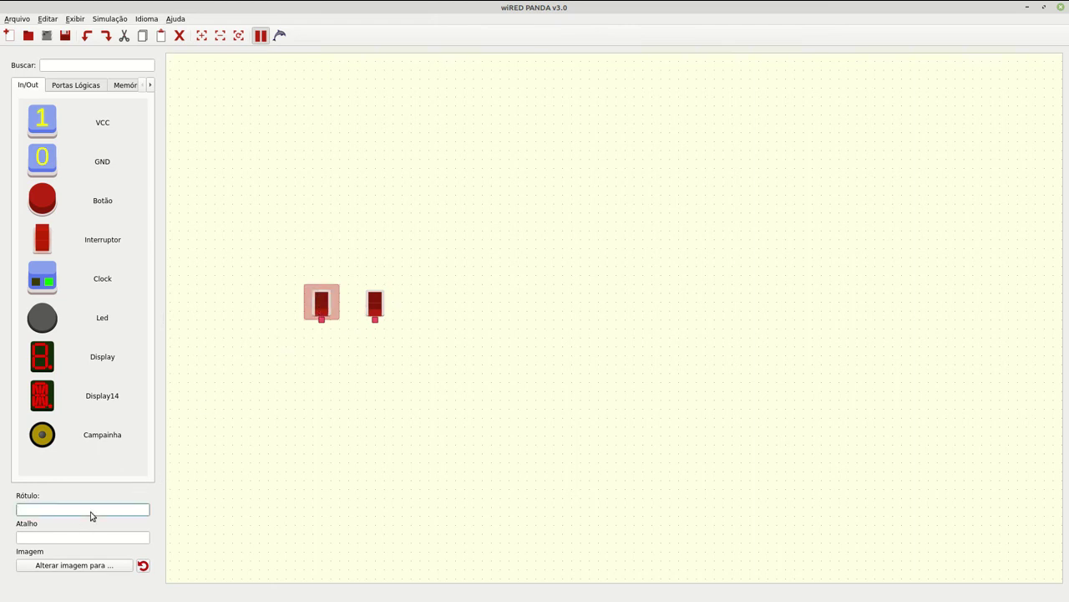
{"action": "type", "text": "s1"}
{"action": "key", "text": "Tab"}
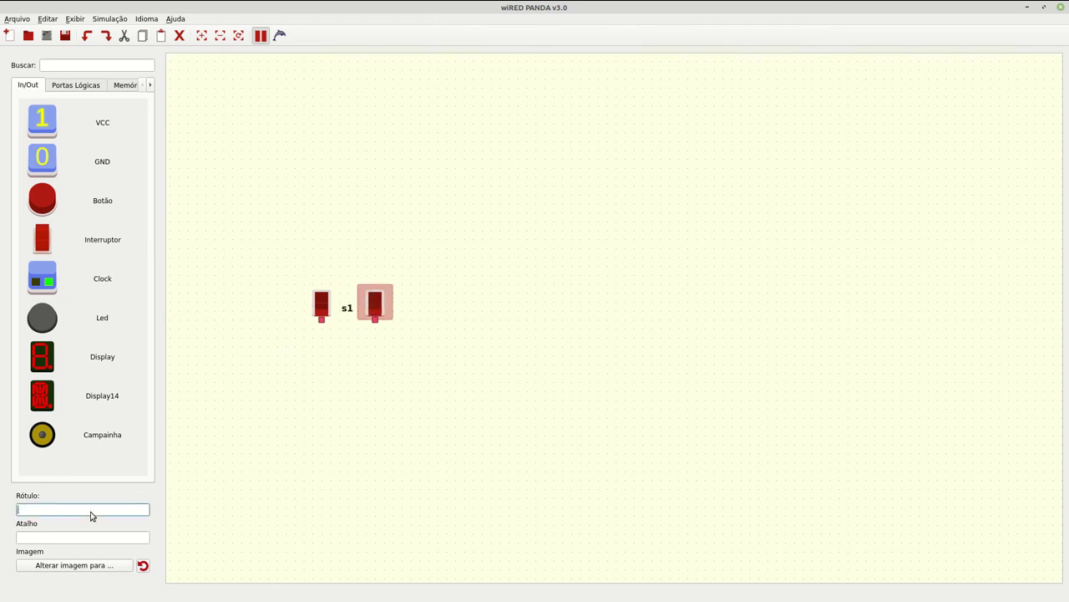
{"action": "type", "text": "s0"}
{"action": "key", "text": "Return"}
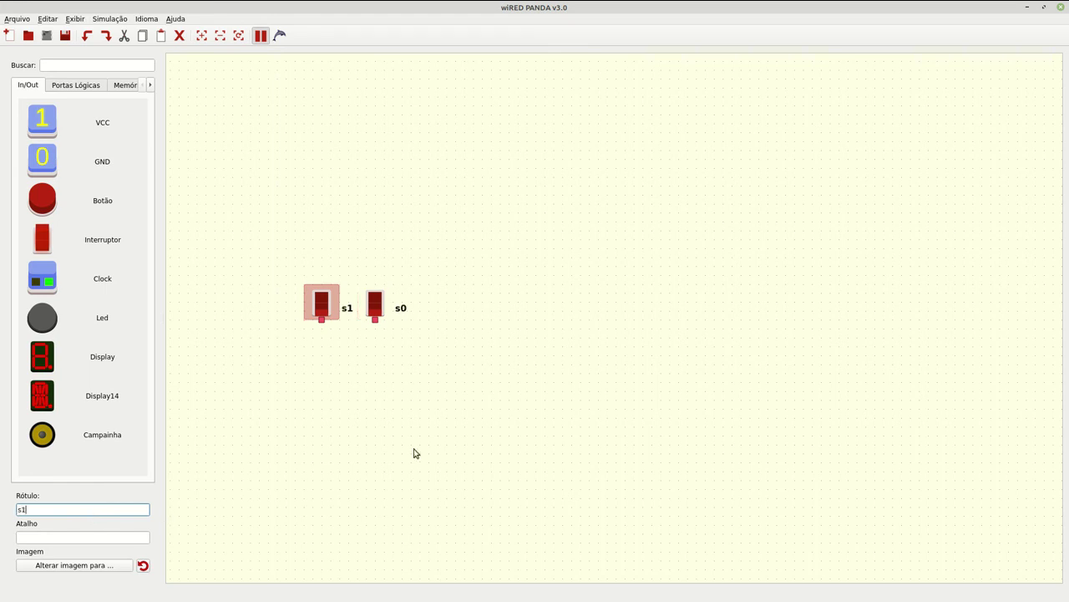
{"action": "left_click", "coordinate": [434, 445]}
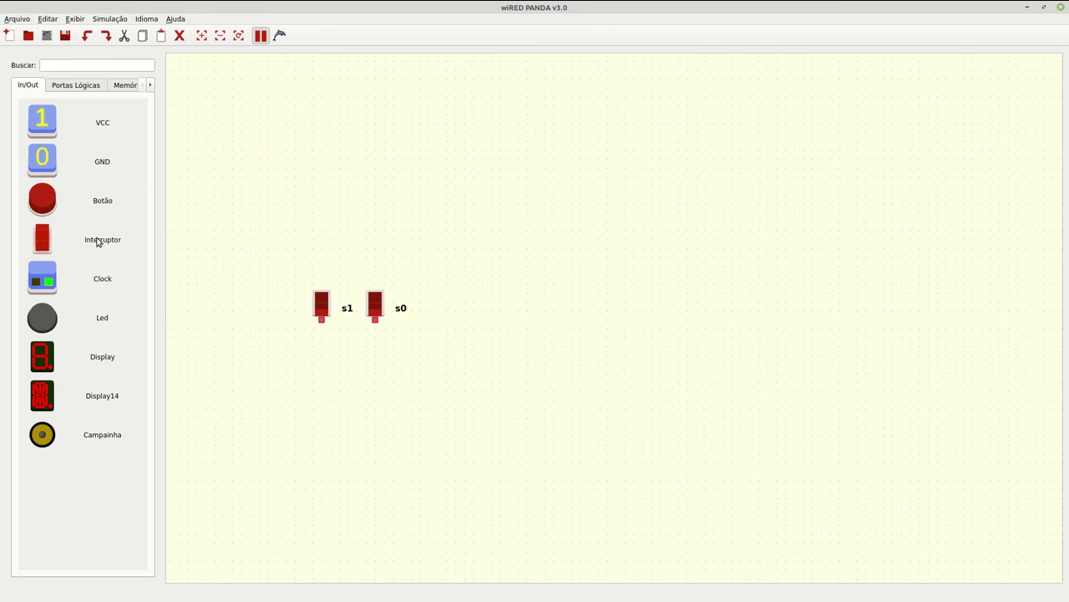
Move the s1 and s0 switches together to the lower left area of the canvas.
{"action": "left_click_drag", "start_coordinate": [280, 276], "coordinate": [473, 364]}
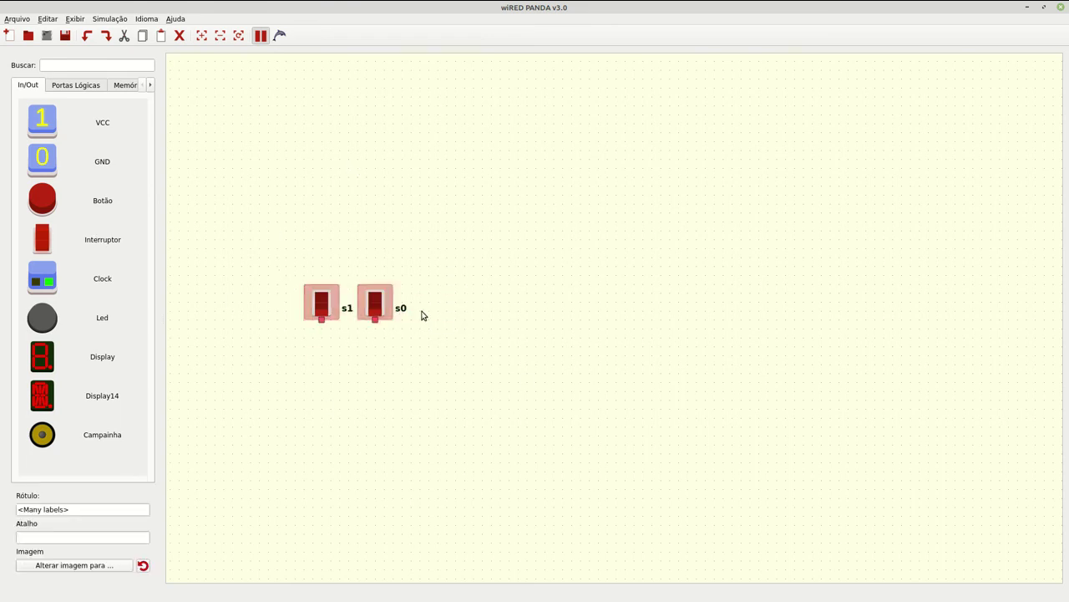
{"action": "left_click_drag", "start_coordinate": [387, 306], "coordinate": [328, 407]}
{"action": "left_click", "coordinate": [328, 407]}
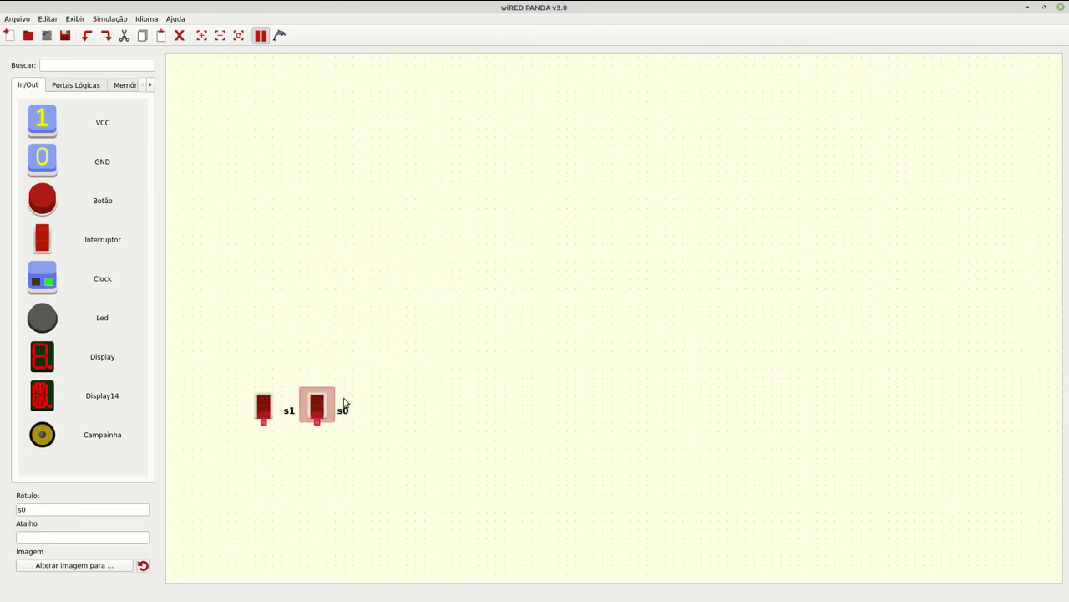
{"action": "left_click", "coordinate": [369, 270]}
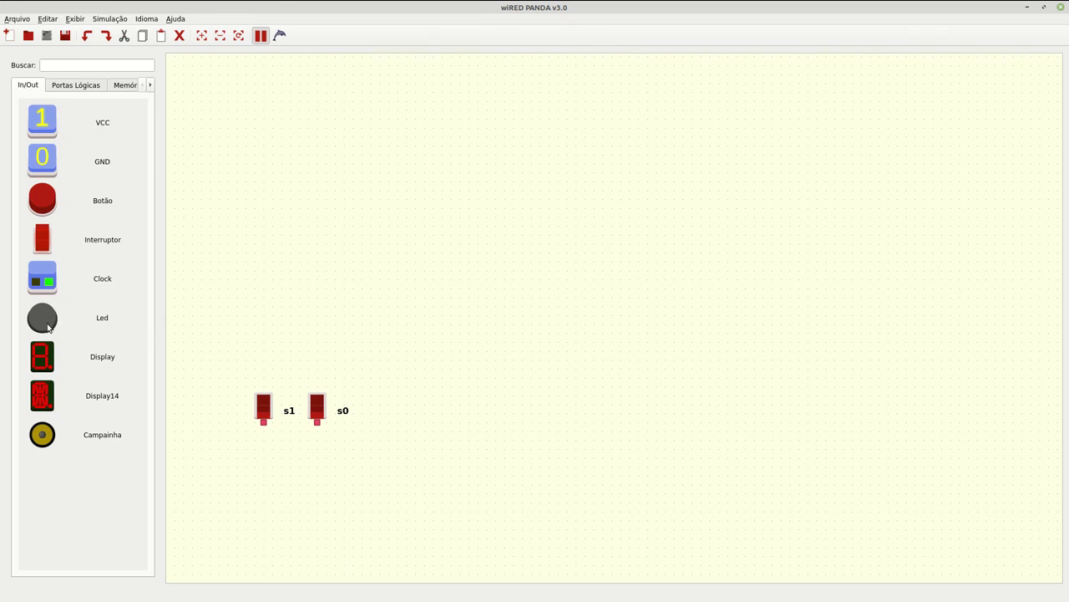
Place an LED above the switches near the canvas's upper edge and add three copies of it to its right.
{"action": "left_click_drag", "start_coordinate": [315, 126], "coordinate": [305, 142]}
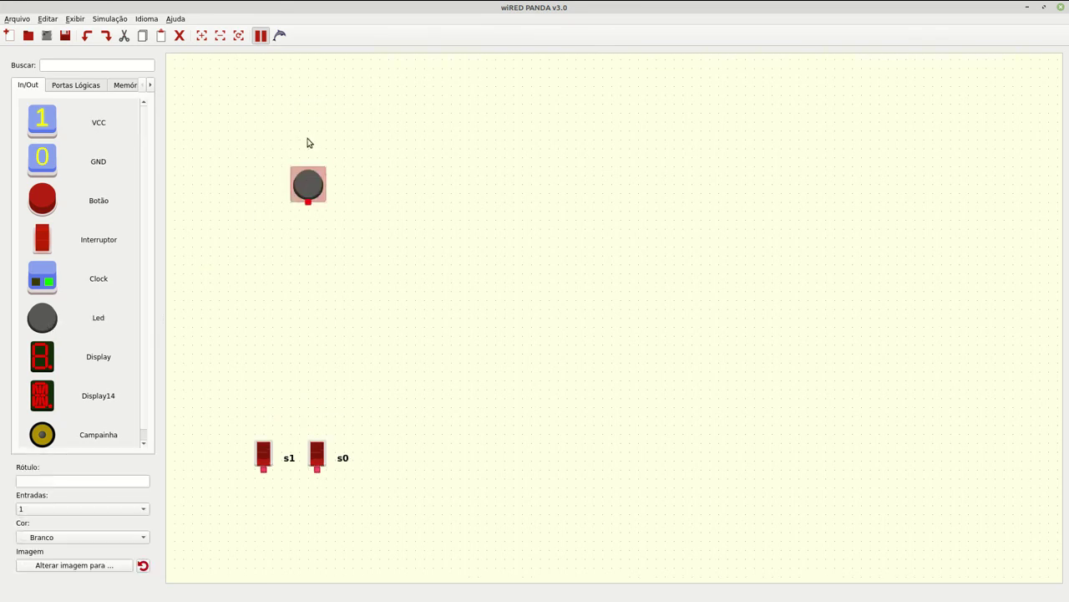
{"action": "left_click", "coordinate": [390, 169]}
{"action": "key", "text": "ctrl+v"}
{"action": "left_click", "coordinate": [468, 184]}
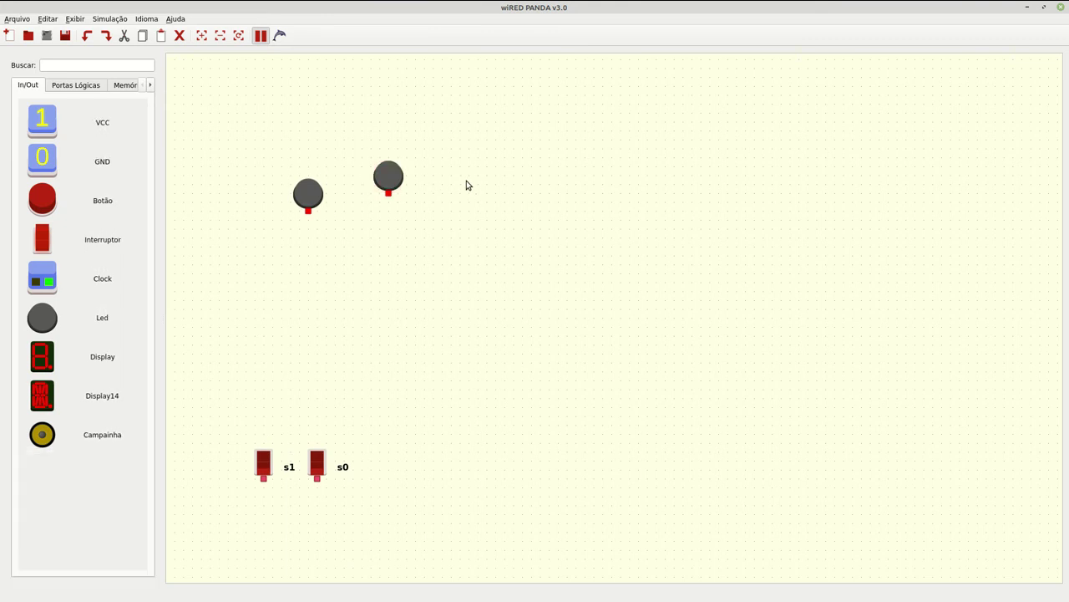
{"action": "key", "text": "ctrl+v"}
{"action": "left_click", "coordinate": [540, 191]}
{"action": "key", "text": "ctrl+v"}
Align the three copied LEDs level with the first one in a single row.
{"action": "left_click_drag", "start_coordinate": [387, 178], "coordinate": [387, 195]}
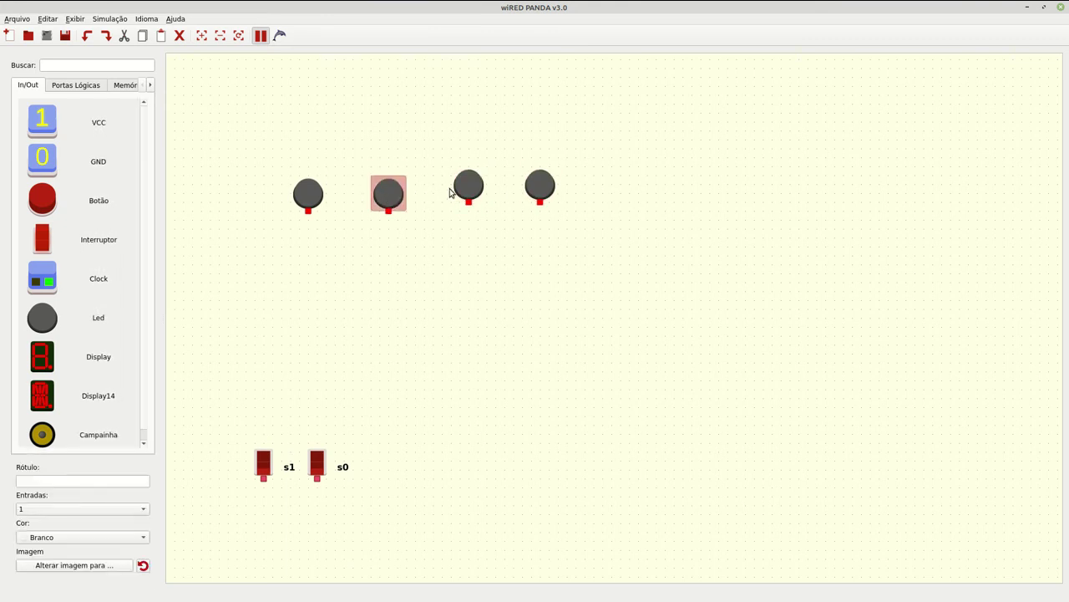
{"action": "left_click_drag", "start_coordinate": [462, 187], "coordinate": [462, 197]}
{"action": "left_click_drag", "start_coordinate": [551, 187], "coordinate": [549, 195]}
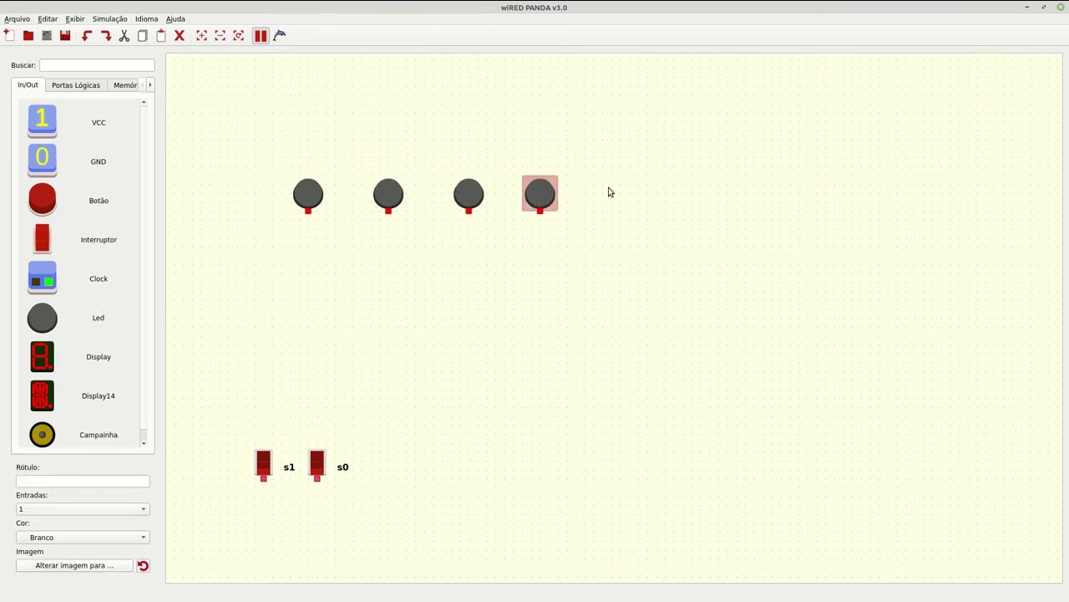
Set the colour of the third LED from the left to green (Verde).
{"action": "left_click", "coordinate": [504, 195]}
{"action": "left_click", "coordinate": [539, 194]}
{"action": "left_click", "coordinate": [469, 196]}
{"action": "left_click", "coordinate": [120, 539]}
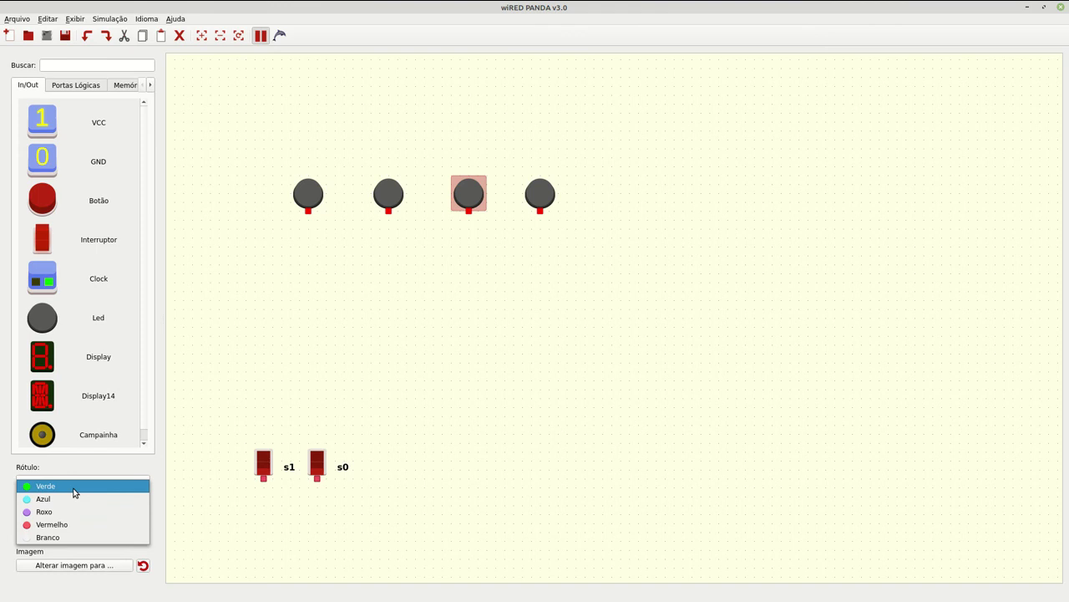
{"action": "left_click", "coordinate": [74, 493]}
Set the second LED's colour to red (Vermelho) and the first LED's colour to purple (Roxo).
{"action": "left_click", "coordinate": [383, 193]}
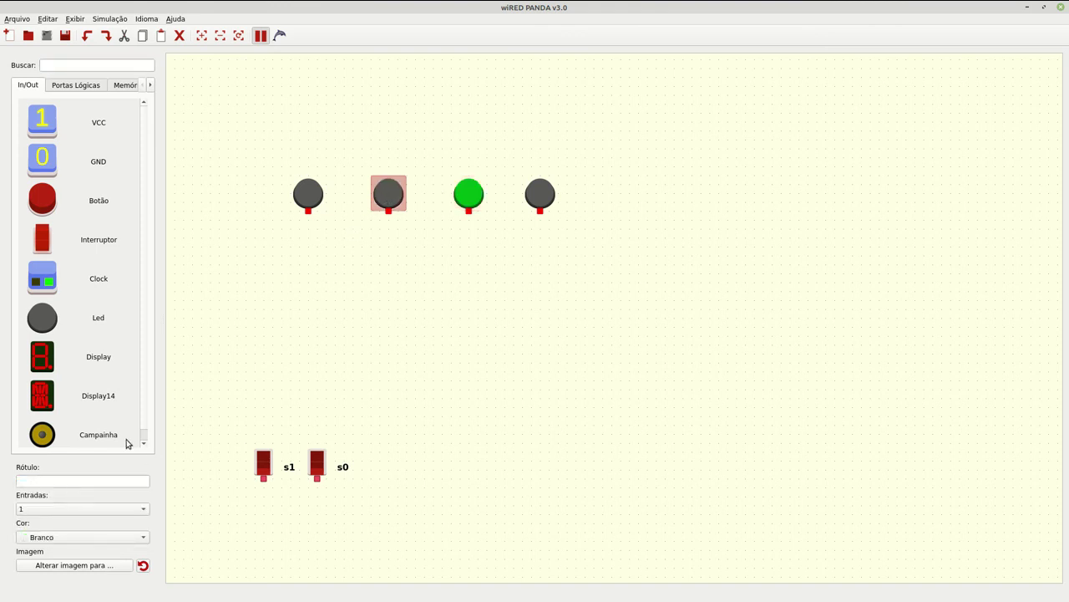
{"action": "left_click", "coordinate": [68, 512]}
{"action": "left_click", "coordinate": [69, 513]}
{"action": "left_click", "coordinate": [75, 538]}
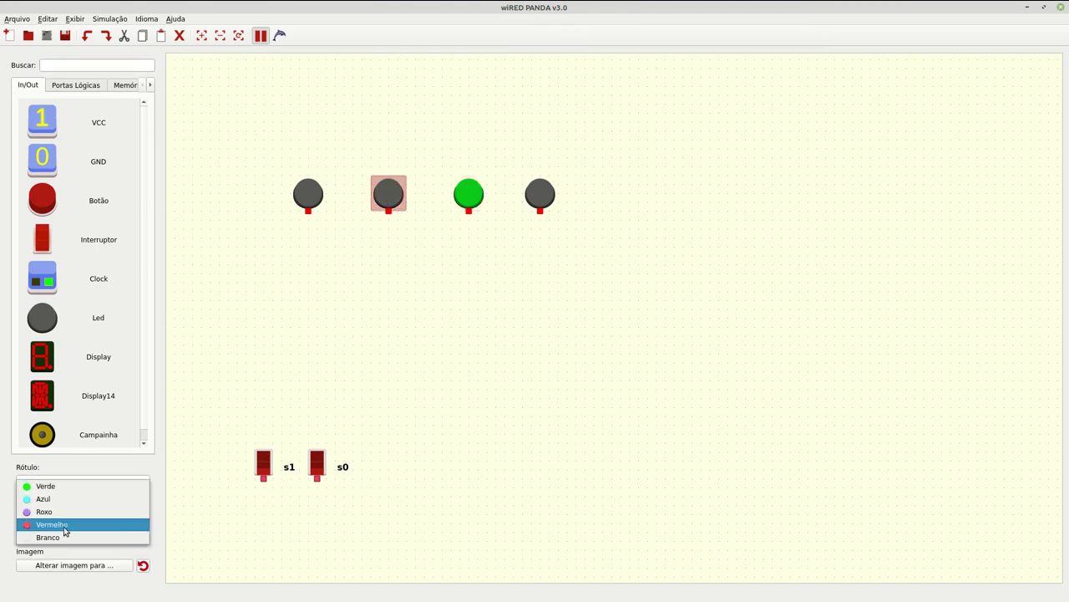
{"action": "left_click", "coordinate": [65, 527]}
{"action": "left_click", "coordinate": [306, 191]}
{"action": "left_click", "coordinate": [60, 541]}
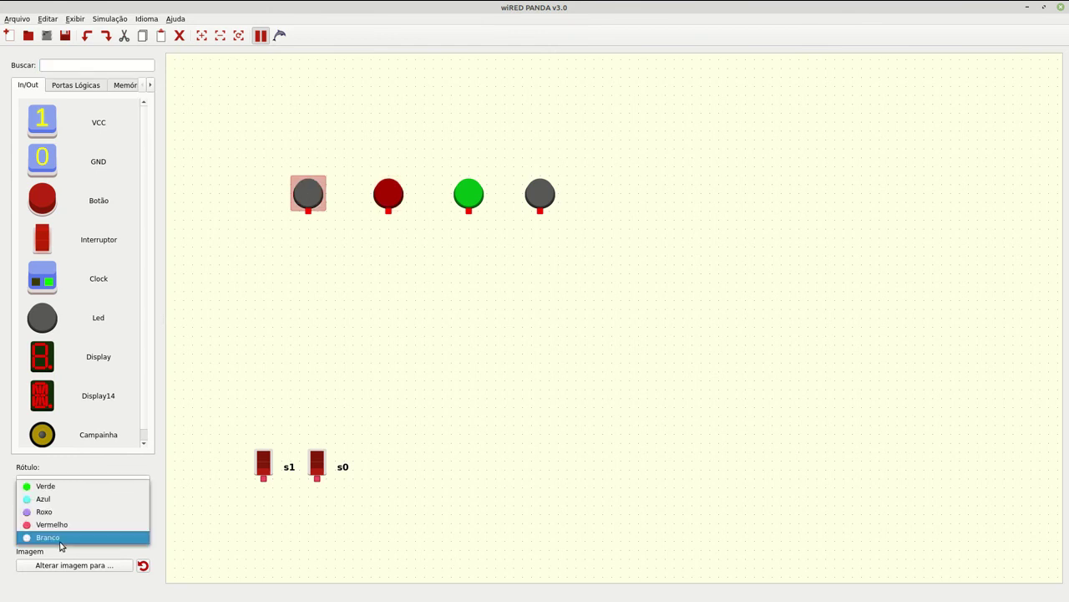
{"action": "left_click", "coordinate": [60, 511]}
{"action": "left_click", "coordinate": [499, 396]}
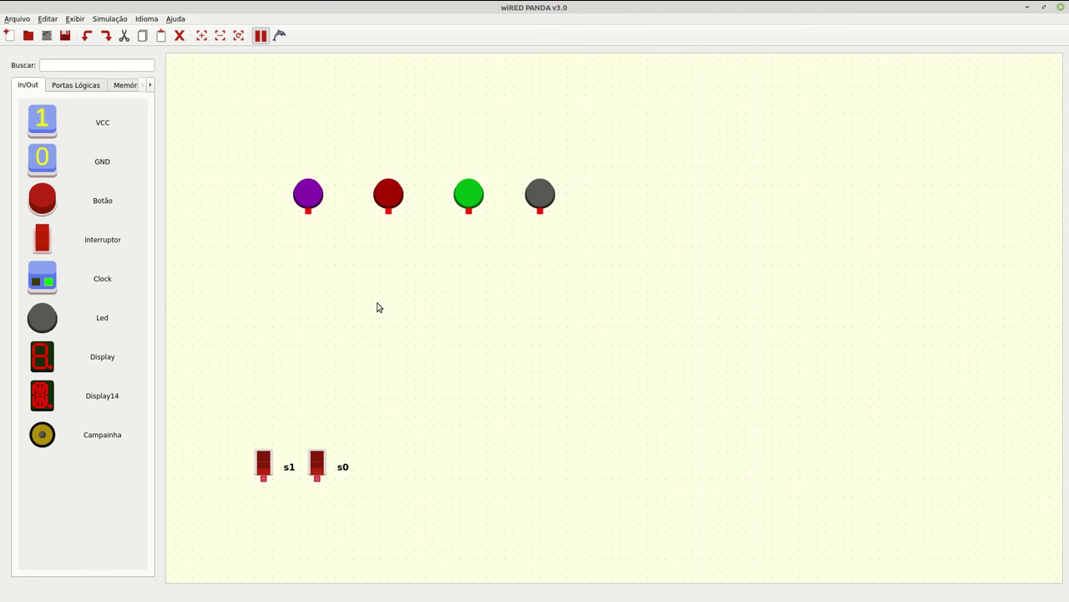
Move the s1 and s0 switches together so they sit centred below the row of LEDs, leaving both switched off.
{"action": "left_click_drag", "start_coordinate": [199, 368], "coordinate": [501, 465]}
{"action": "left_click", "coordinate": [501, 466]}
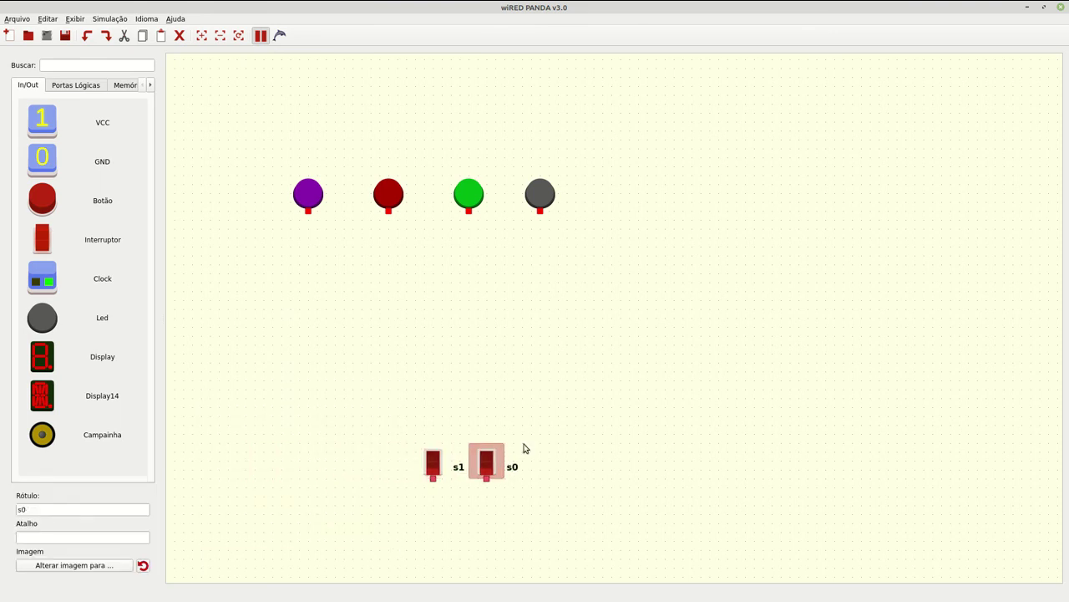
{"action": "left_click", "coordinate": [575, 497]}
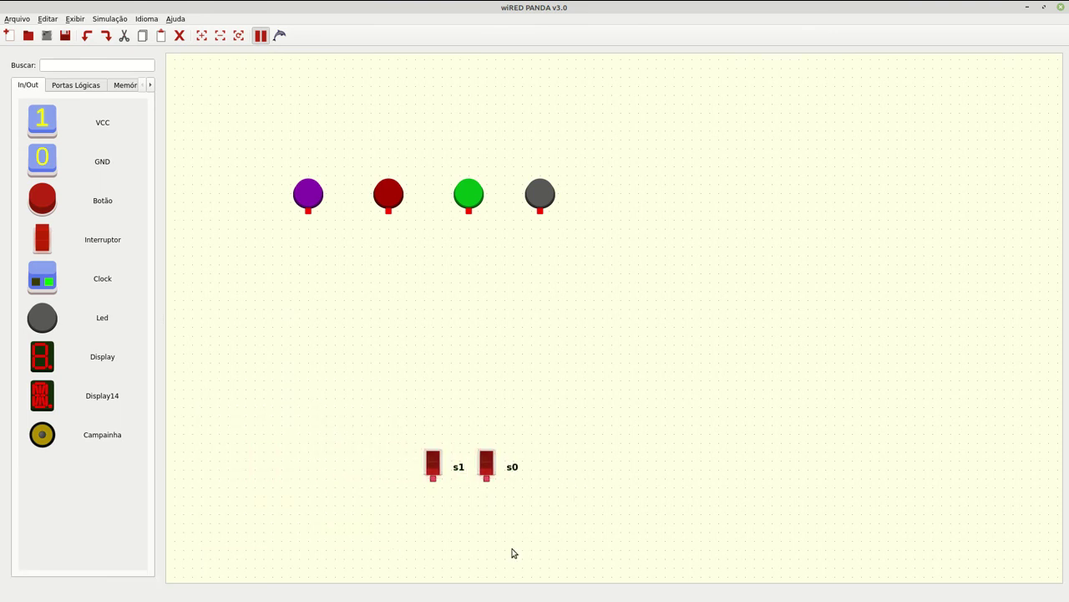
{"action": "left_click_drag", "start_coordinate": [537, 430], "coordinate": [361, 538]}
{"action": "left_click_drag", "start_coordinate": [500, 468], "coordinate": [468, 469]}
{"action": "left_click", "coordinate": [478, 472]}
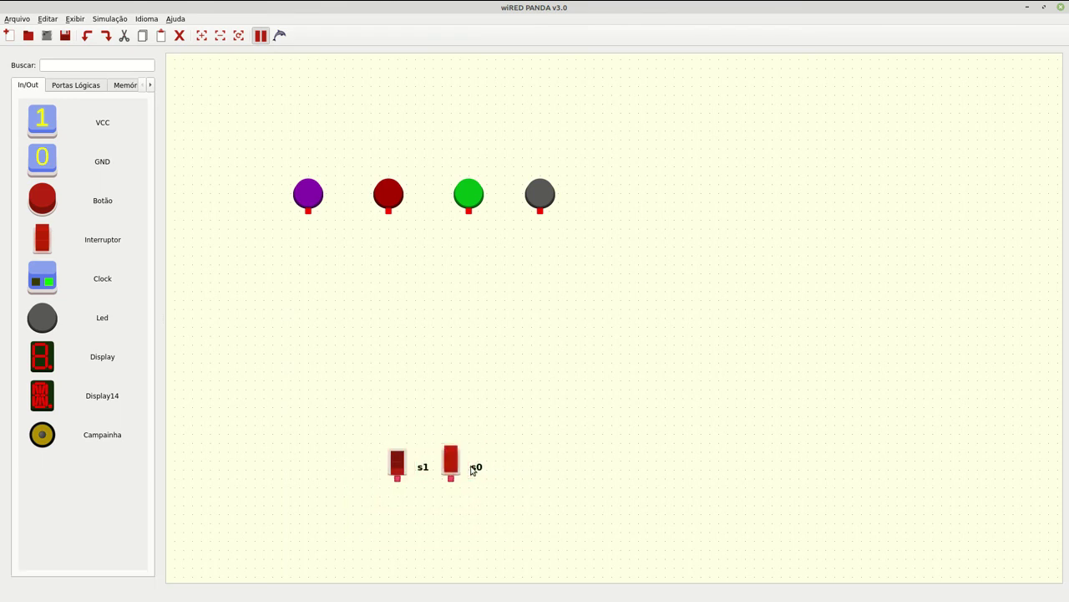
{"action": "left_click", "coordinate": [455, 464]}
Label the purple, red and green LEDs 0_I, 1_I and 2_I in that order.
{"action": "left_click", "coordinate": [308, 195]}
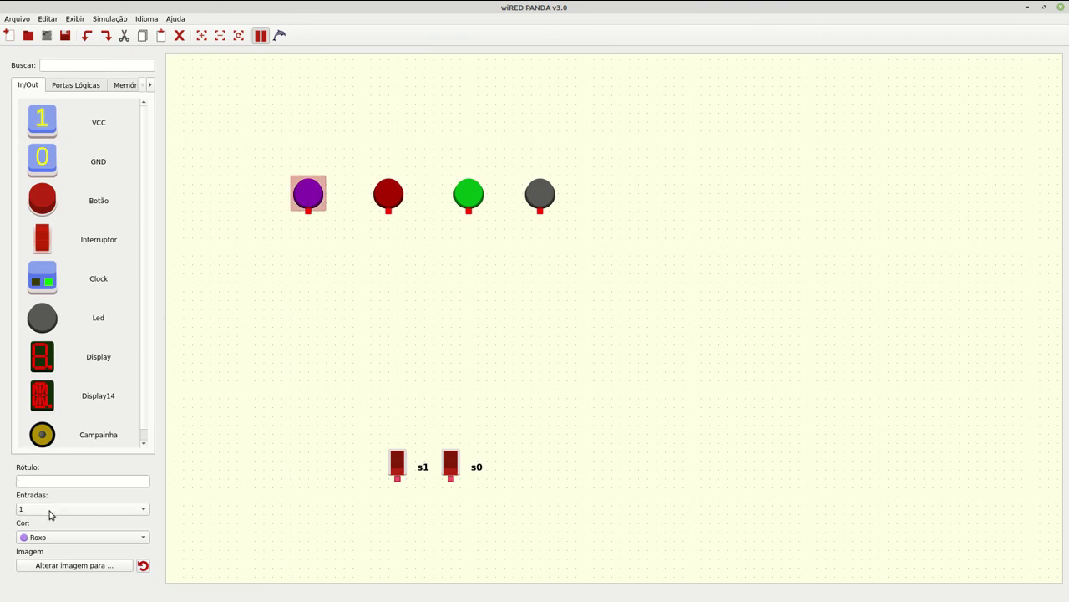
{"action": "left_click", "coordinate": [47, 482]}
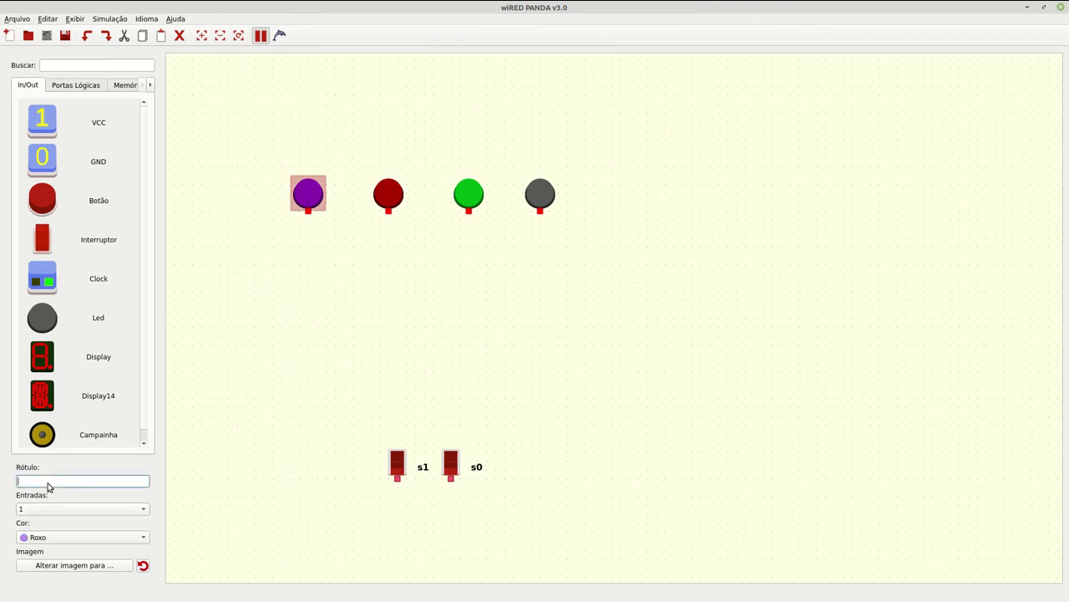
{"action": "type", "text": "0_I"}
{"action": "key", "text": "Tab"}
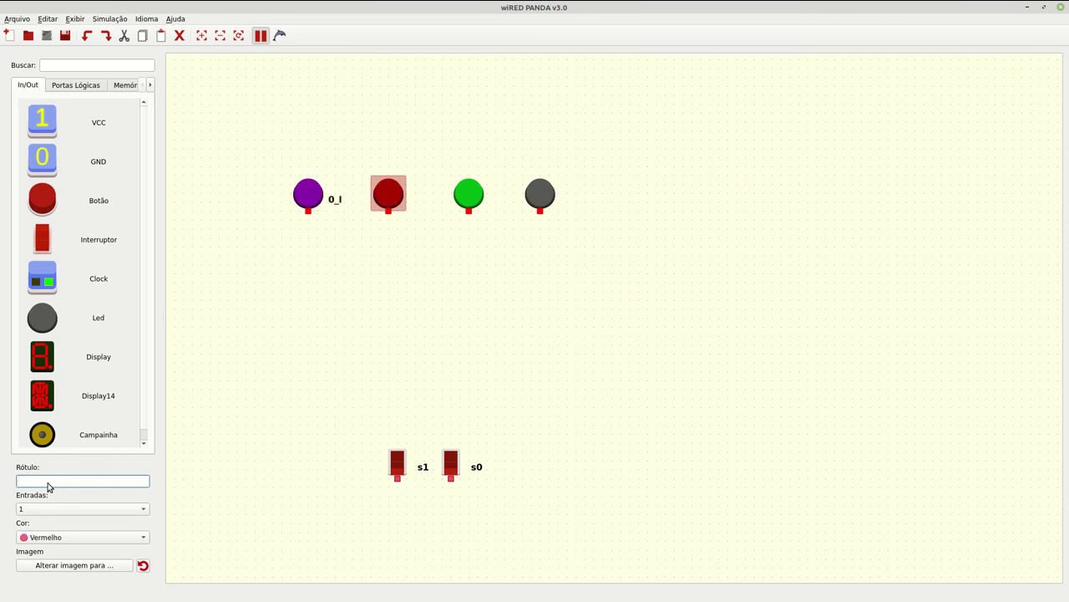
{"action": "key", "text": "BackSpace"}
{"action": "key", "text": "BackSpace"}
{"action": "key", "text": "Tab"}
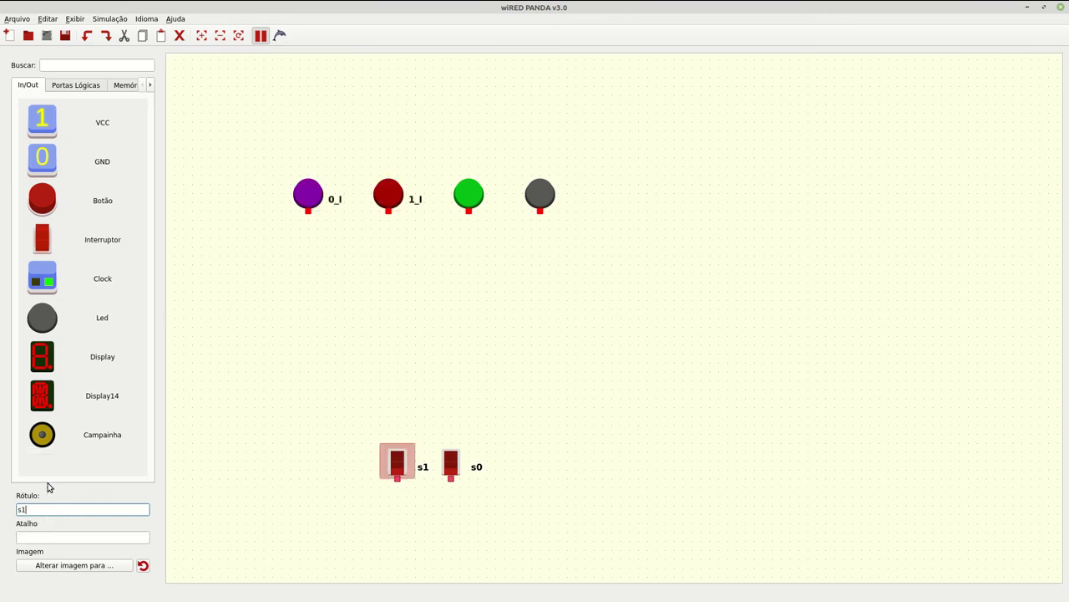
{"action": "key", "text": "Tab"}
{"action": "key", "text": "Tab"}
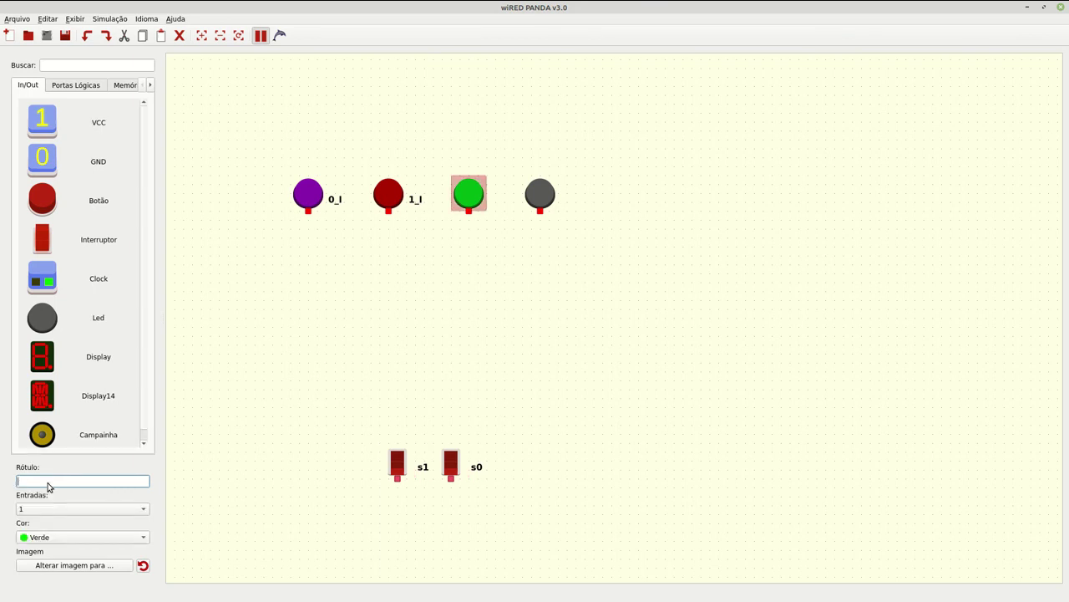
{"action": "type", "text": "2_I"}
{"action": "key", "text": "Tab"}
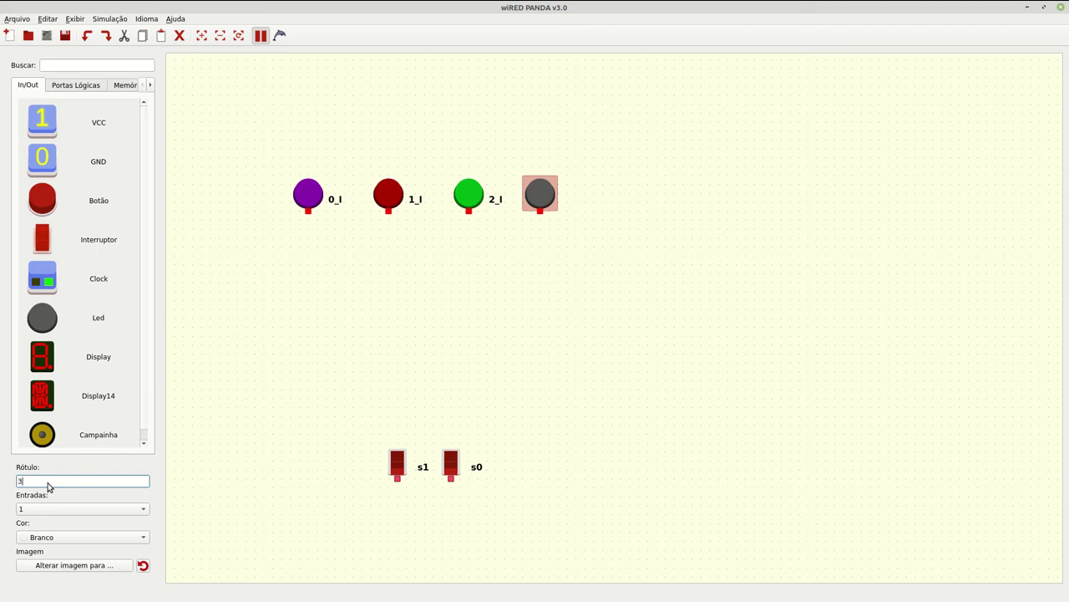
Label the white LED 0_I and change the purple LED's label to 3_I.
{"action": "key", "text": "BackSpace"}
{"action": "key", "text": "BackSpace"}
{"action": "key", "text": "Tab"}
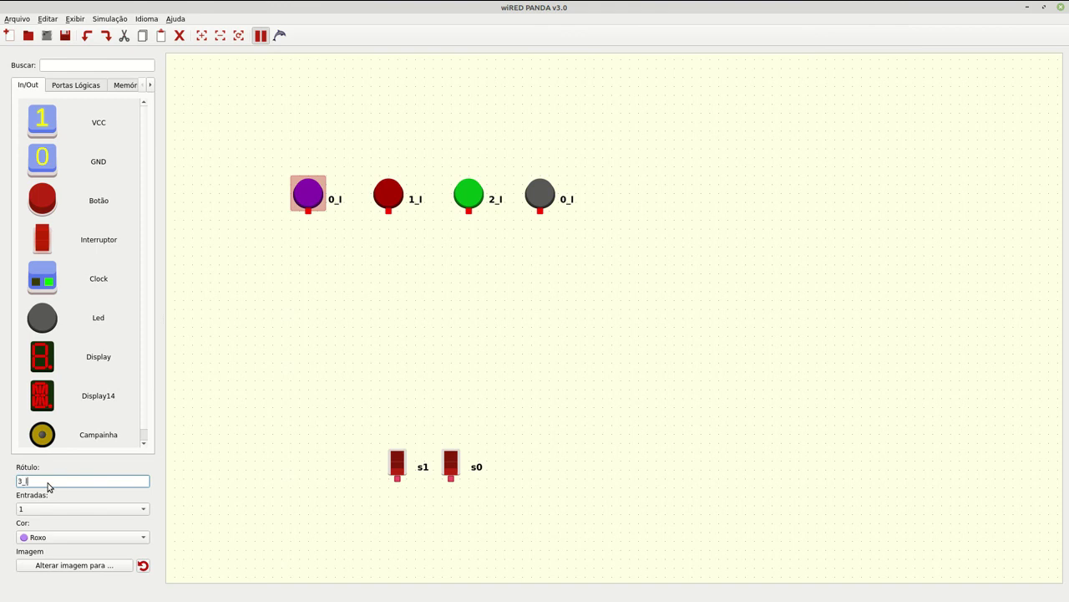
{"action": "type", "text": "3_I"}
{"action": "key", "text": "Tab"}
Change the red LED's label to 2_I and the green LED's label to 1_I.
{"action": "key", "text": "BackSpace"}
{"action": "key", "text": "BackSpace"}
{"action": "key", "text": "BackSpace"}
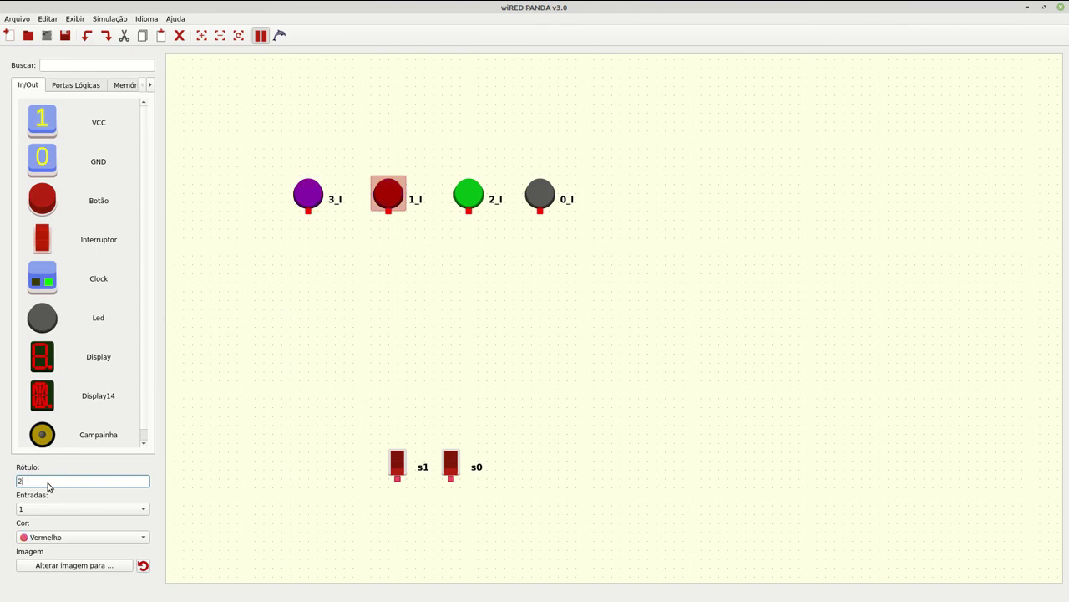
{"action": "type", "text": "2_I"}
{"action": "key", "text": "Tab"}
{"action": "key", "text": "Tab"}
{"action": "key", "text": "Tab"}
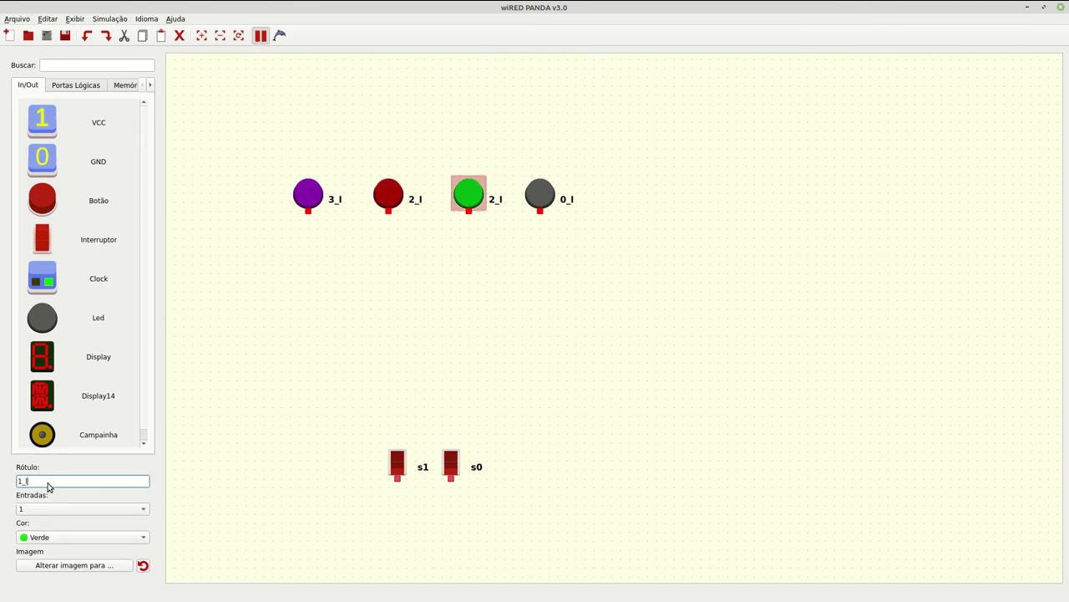
{"action": "type", "text": "1_I"}
{"action": "key", "text": "Tab"}
{"action": "left_click", "coordinate": [609, 508]}
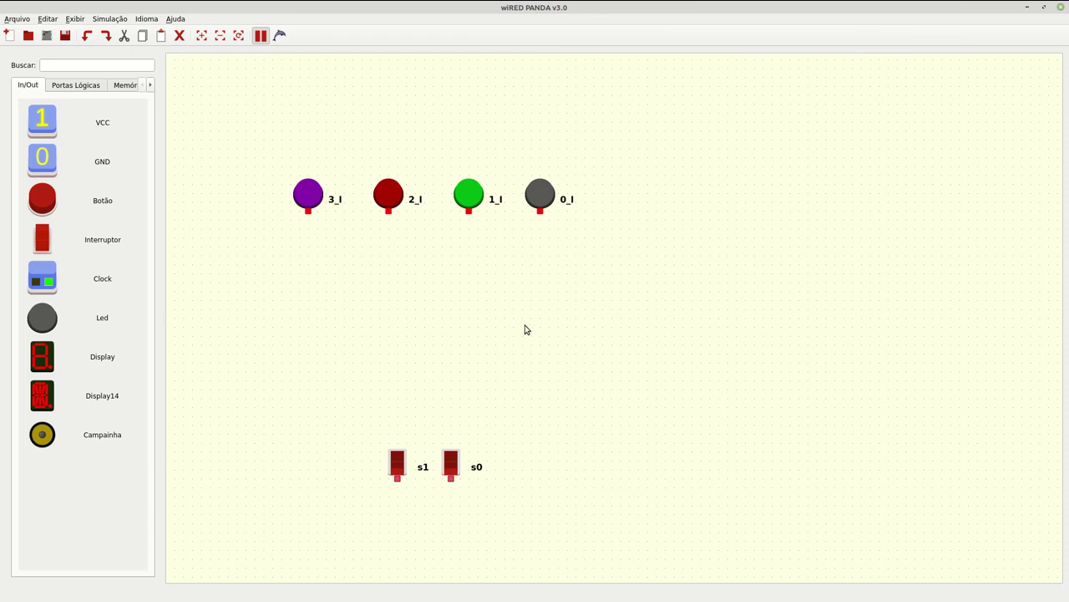
Switch to the mux_codec.ods spreadsheet in LibreOffice Calc and add a new sheet after the aula sheet.
{"action": "key", "text": "ctrl+s"}
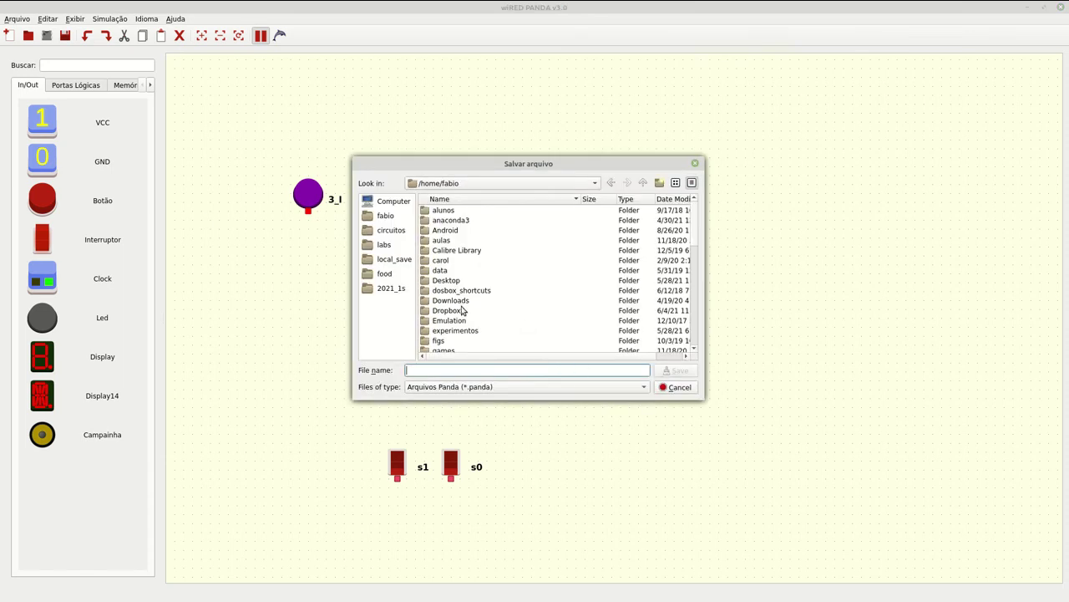
{"action": "key", "text": "Escape"}
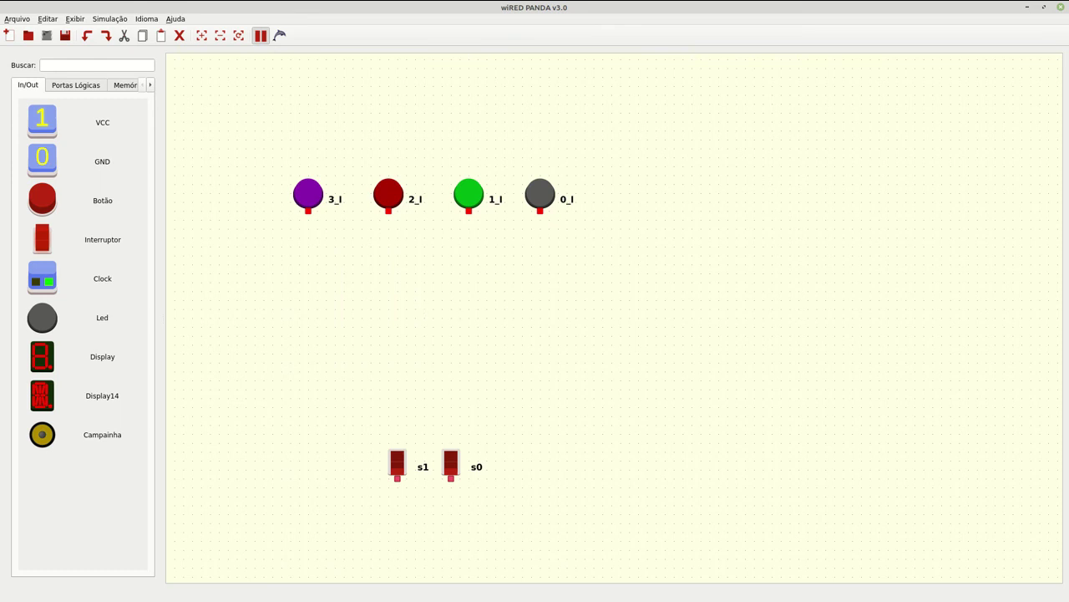
{"action": "key", "text": "alt+Tab"}
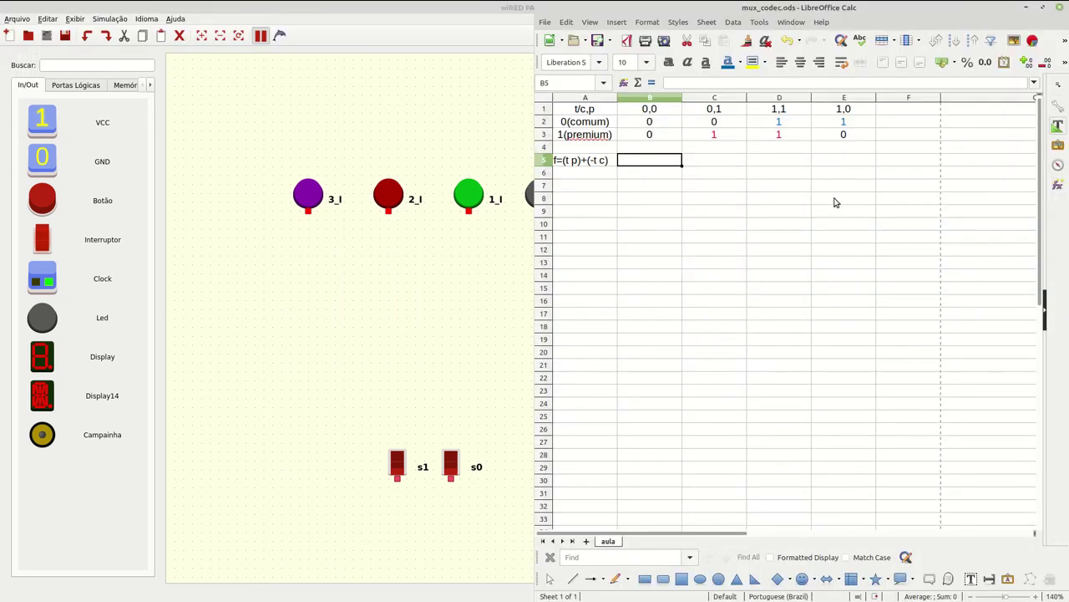
{"action": "left_click", "coordinate": [586, 541]}
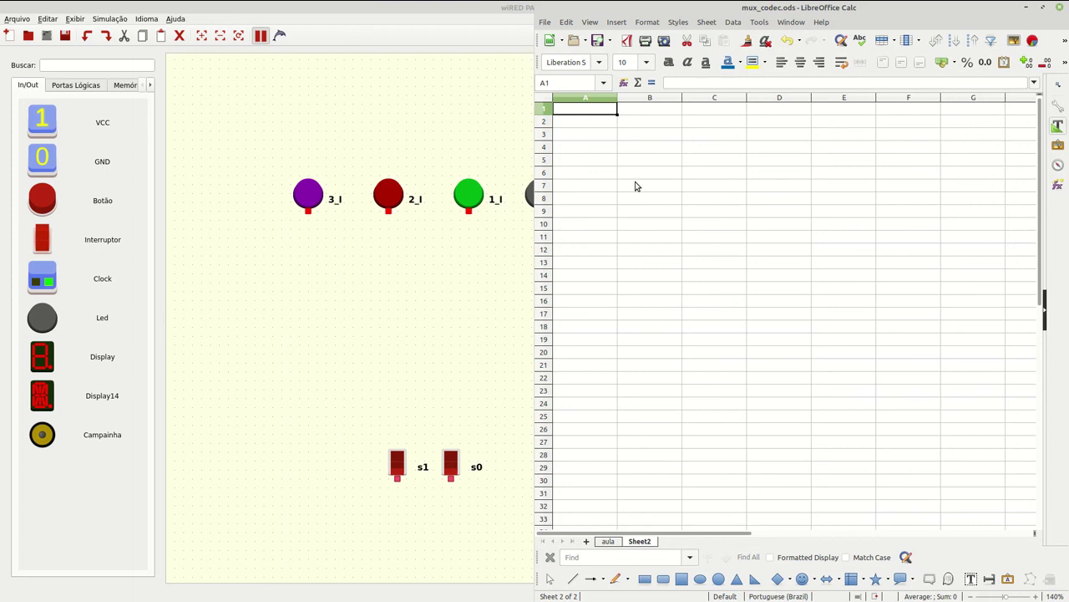
Maximize the spreadsheet window and enter the header s1/s0 in cell A1 of Sheet2.
{"action": "key", "text": "super+Up"}
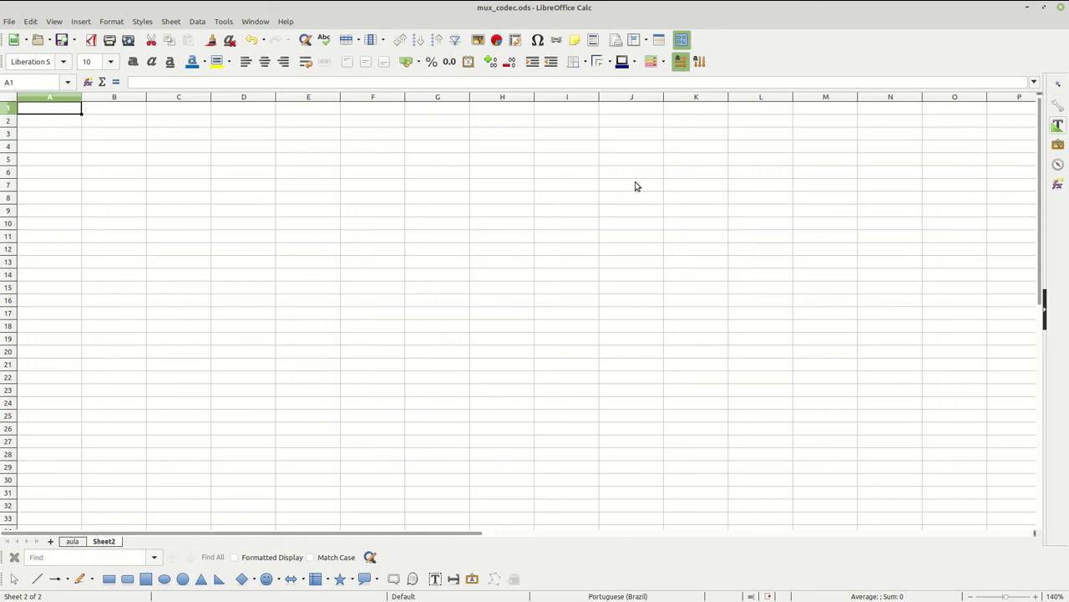
{"action": "type", "text": "s0/s"}
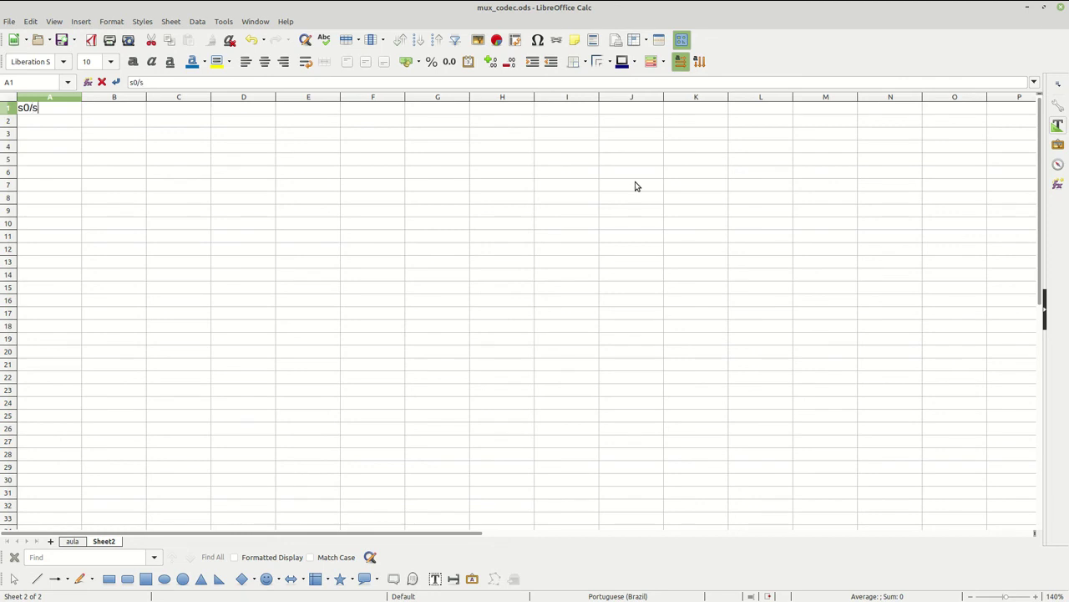
{"action": "type", "text": "/"}
{"action": "key", "text": "BackSpace"}
{"action": "key", "text": "BackSpace"}
{"action": "type", "text": "1"}
{"action": "key", "text": "Return"}
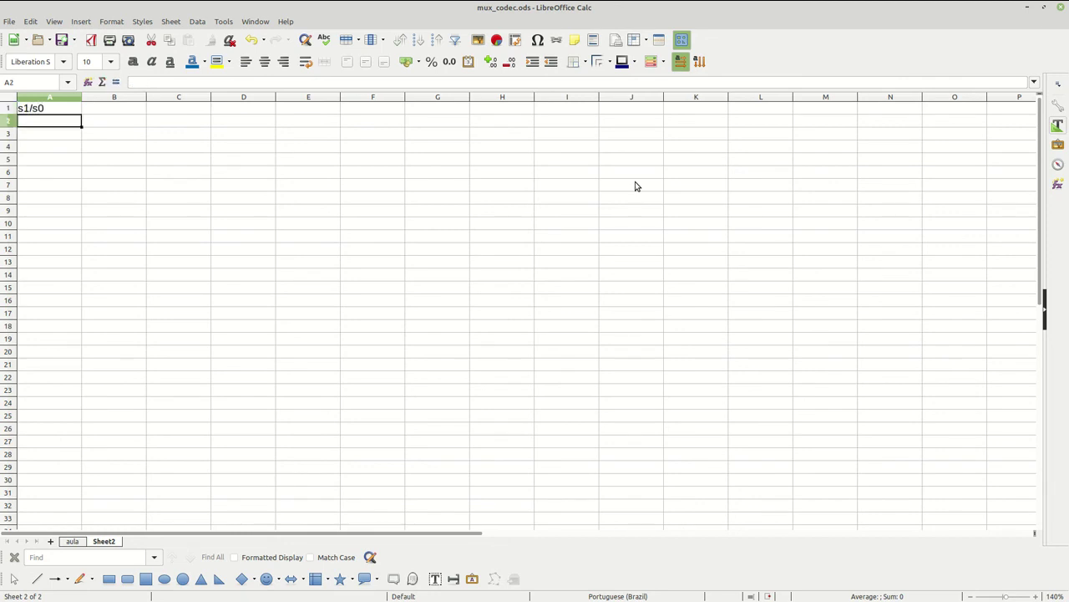
Enter row labels 0 and 1 in A2:A3 and column labels 0 and 1 in B1:C1.
{"action": "type", "text": "1"}
{"action": "key", "text": "Return"}
{"action": "type", "text": "1"}
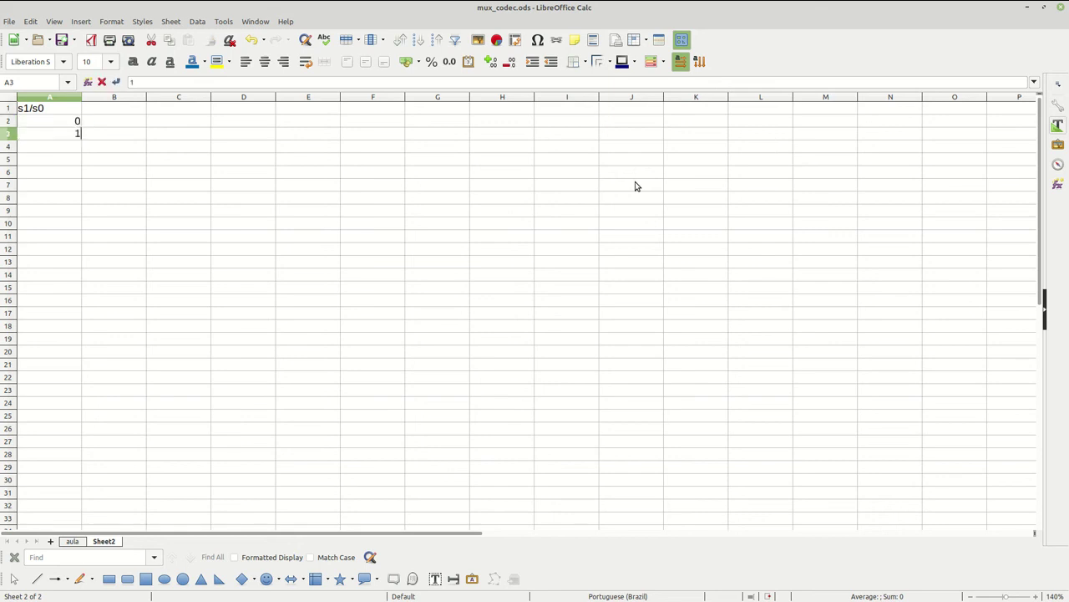
{"action": "key", "text": "Return"}
{"action": "key", "text": "ctrl+Home"}
{"action": "key", "text": "Right"}
{"action": "type", "text": "0"}
{"action": "key", "text": "Tab"}
{"action": "type", "text": "1"}
{"action": "key", "text": "Tab"}
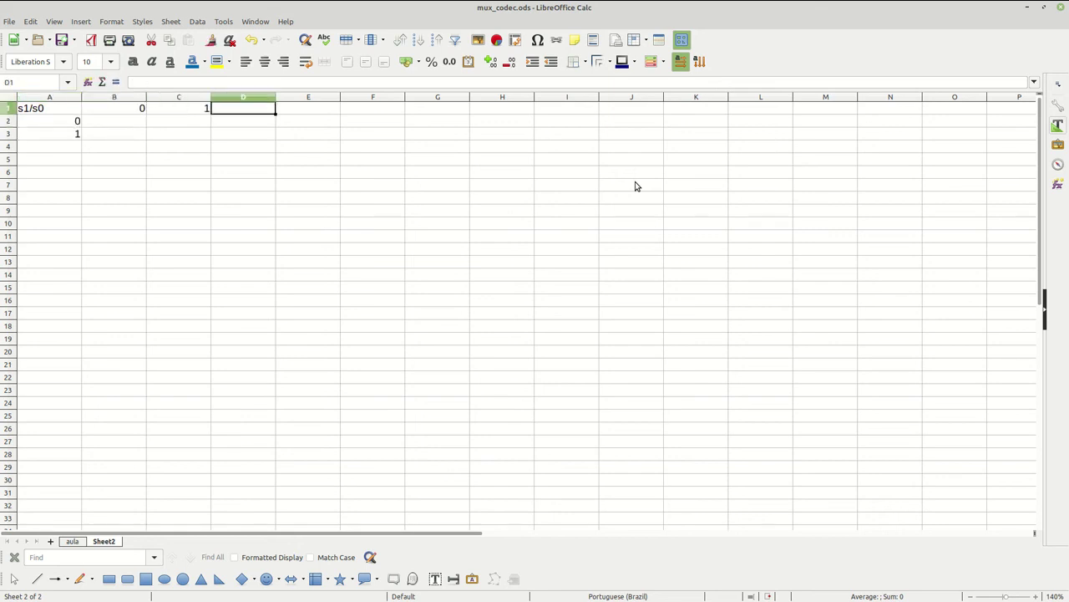
Copy the table in A1:C3 and paste it at E1.
{"action": "key", "text": "Left"}
{"action": "key", "text": "Down"}
{"action": "key", "text": "Up"}
{"action": "key", "text": "shift+Left"}
{"action": "key", "text": "shift+Left"}
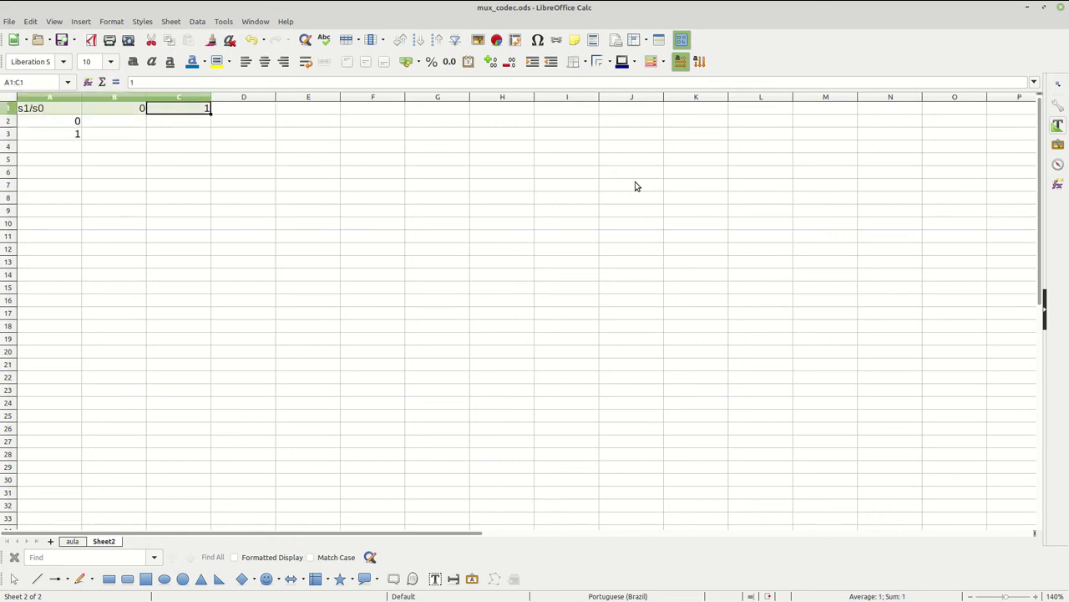
{"action": "key", "text": "shift+Down"}
{"action": "key", "text": "shift+Down"}
{"action": "key", "text": "ctrl+c"}
{"action": "key", "text": "Right"}
{"action": "key", "text": "Right"}
{"action": "key", "text": "Right"}
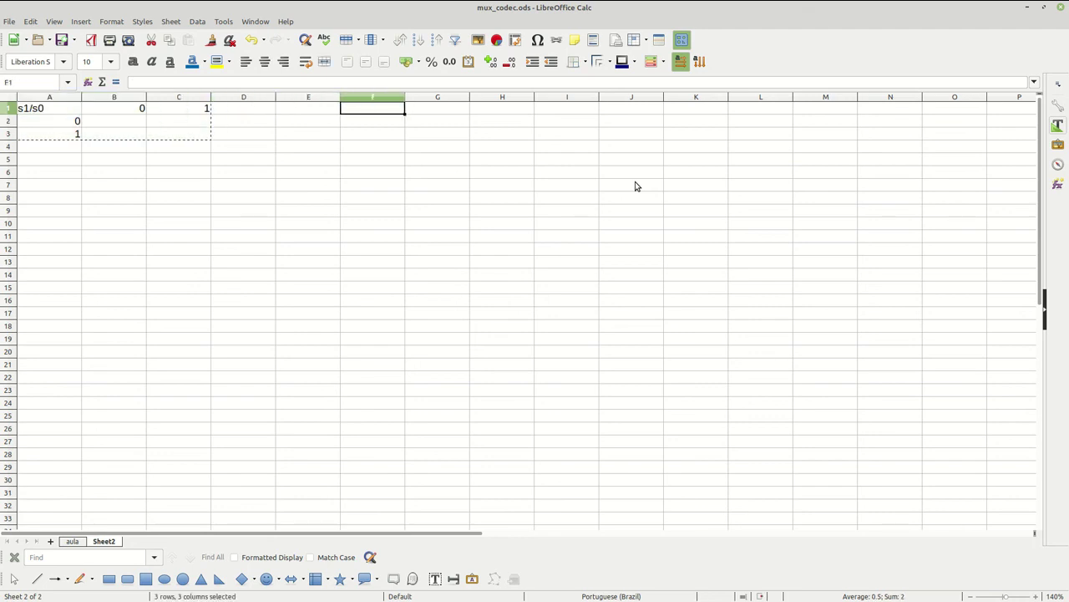
{"action": "key", "text": "Left"}
{"action": "key", "text": "ctrl+v"}
Paste two more copies of the table at I1 and M1, leaving one empty column between tables.
{"action": "key", "text": "Right"}
{"action": "key", "text": "Right"}
{"action": "key", "text": "Right"}
{"action": "key", "text": "Right"}
{"action": "key", "text": "ctrl+v"}
{"action": "key", "text": "Right"}
{"action": "key", "text": "Right"}
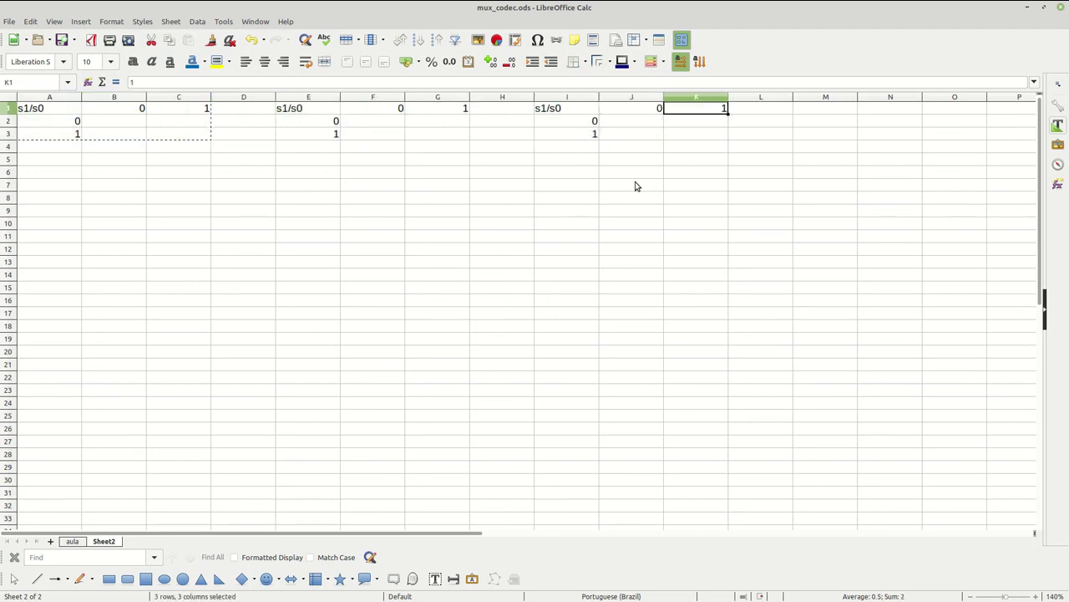
{"action": "key", "text": "Right"}
{"action": "key", "text": "Right"}
{"action": "key", "text": "ctrl+v"}
Centre the contents of all four tables in the range A1:O3.
{"action": "key", "text": "Left"}
{"action": "key", "text": "Left"}
{"action": "key", "text": "Left"}
{"action": "key", "text": "Left"}
{"action": "key", "text": "Left"}
{"action": "key", "text": "Left"}
{"action": "key", "text": "Left"}
{"action": "key", "text": "Left"}
{"action": "key", "text": "Left"}
{"action": "key", "text": "Left"}
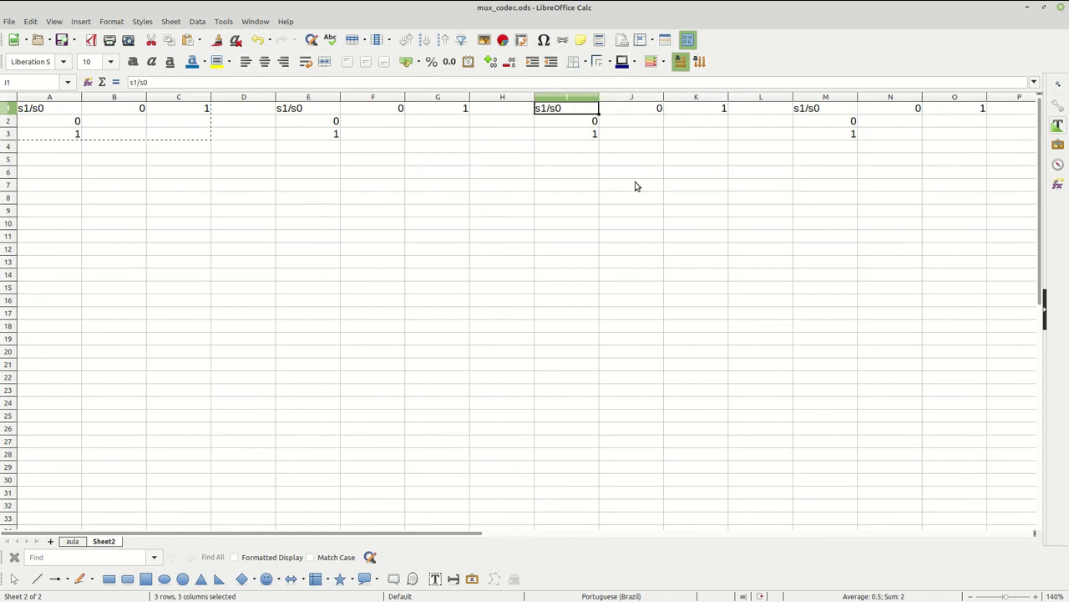
{"action": "key", "text": "Home"}
{"action": "key", "text": "shift+Right"}
{"action": "key", "text": "shift+Right"}
{"action": "key", "text": "shift+Right"}
{"action": "key", "text": "shift+Right"}
{"action": "key", "text": "shift+Right"}
{"action": "key", "text": "shift+Right"}
{"action": "key", "text": "shift+Right"}
{"action": "key", "text": "shift+Right"}
{"action": "key", "text": "shift+Right"}
{"action": "key", "text": "shift+Right"}
{"action": "key", "text": "shift+Right"}
{"action": "key", "text": "shift+Right"}
{"action": "key", "text": "shift+Right"}
{"action": "key", "text": "shift+Right"}
{"action": "key", "text": "shift+Right"}
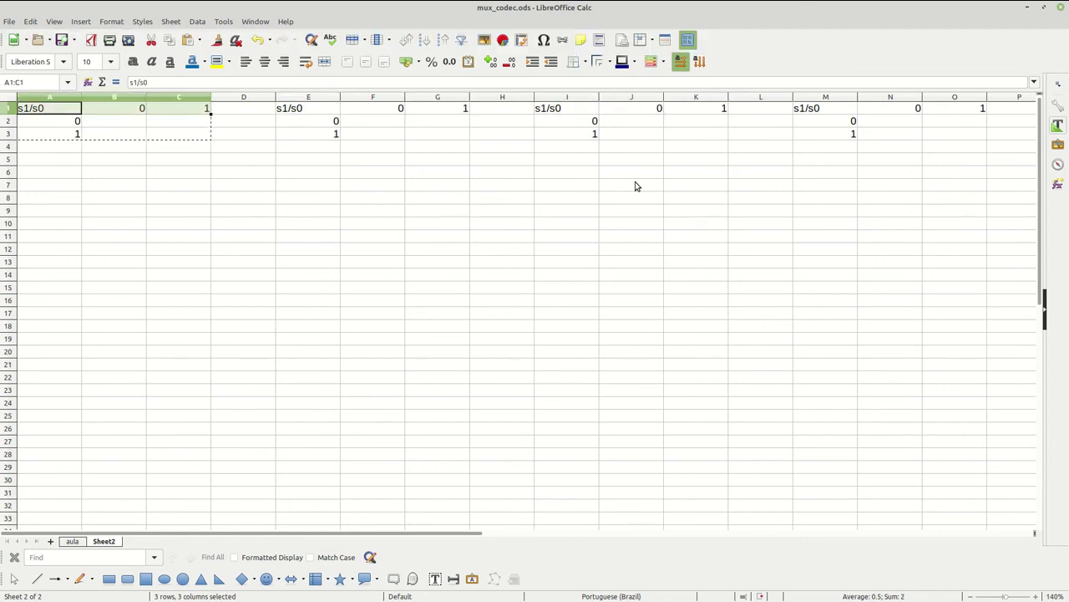
{"action": "key", "text": "shift+Left"}
{"action": "key", "text": "shift+Down"}
{"action": "key", "text": "shift+Down"}
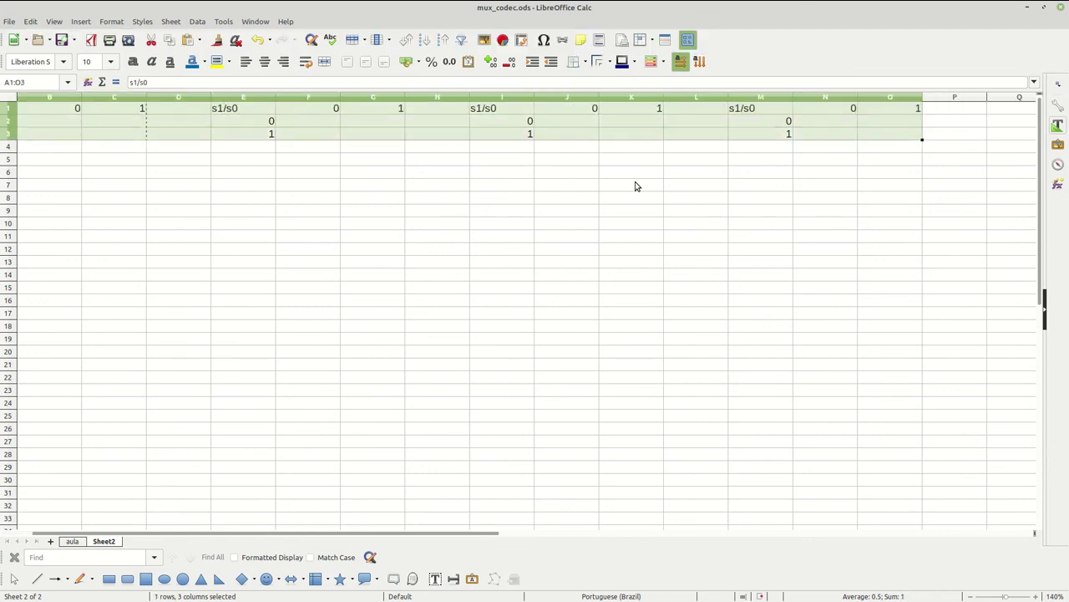
{"action": "key", "text": "ctrl+e"}
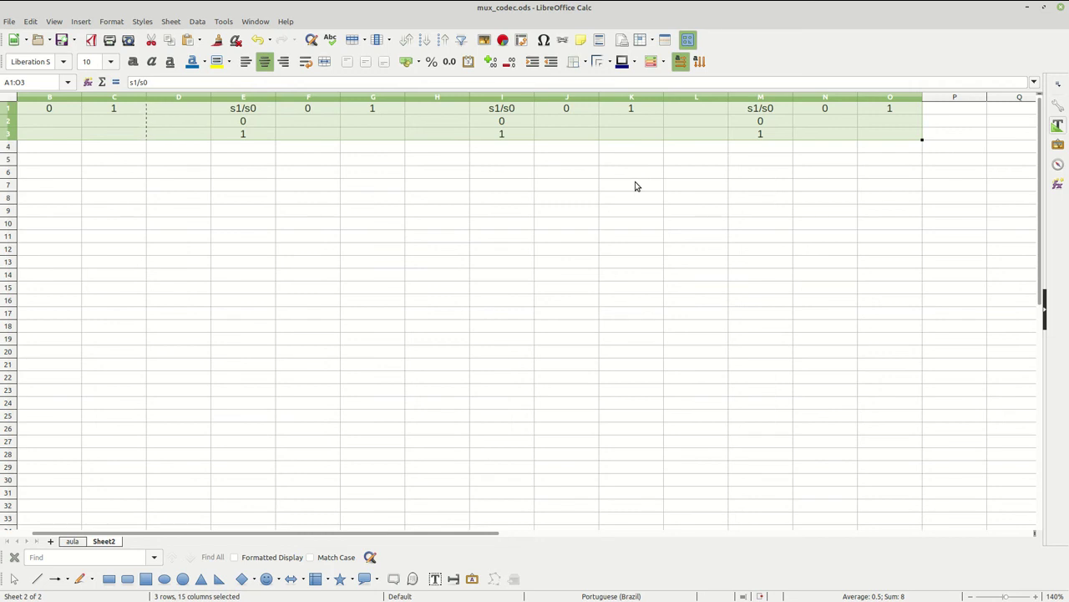
Enter the output label 3_I in cell A5, below the first table.
{"action": "key", "text": "ctrl+Home"}
{"action": "key", "text": "Right"}
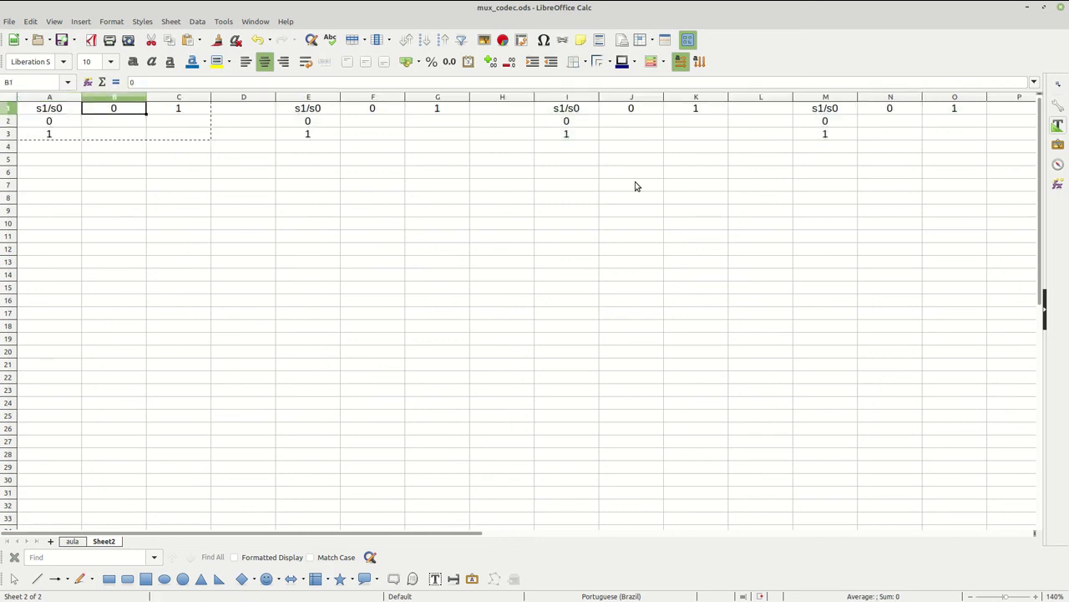
{"action": "key", "text": "Down"}
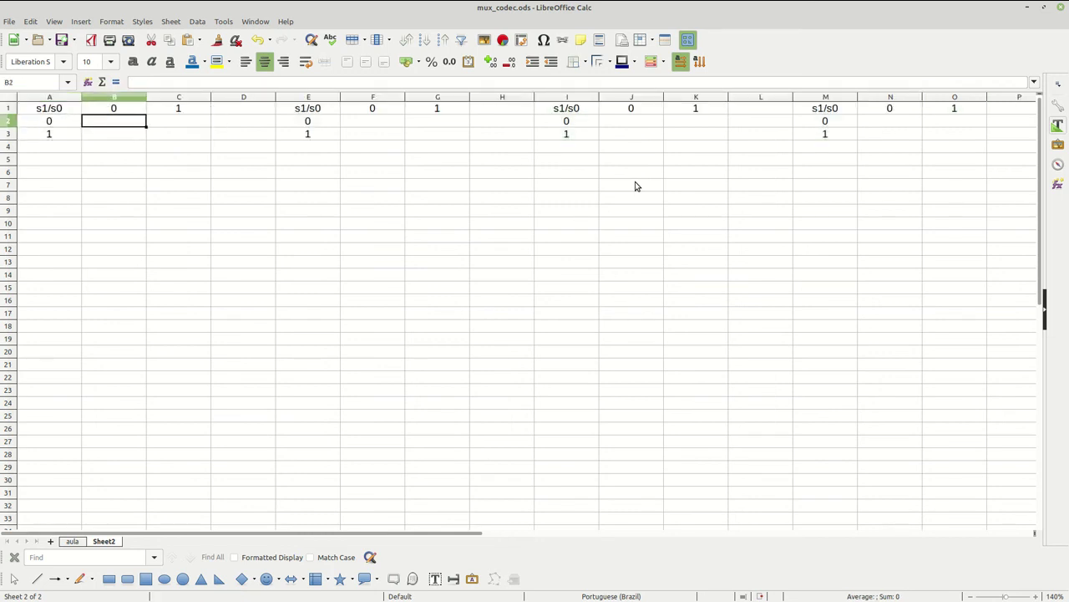
{"action": "key", "text": "Down"}
{"action": "key", "text": "Down"}
{"action": "key", "text": "Left"}
{"action": "key", "text": "Down"}
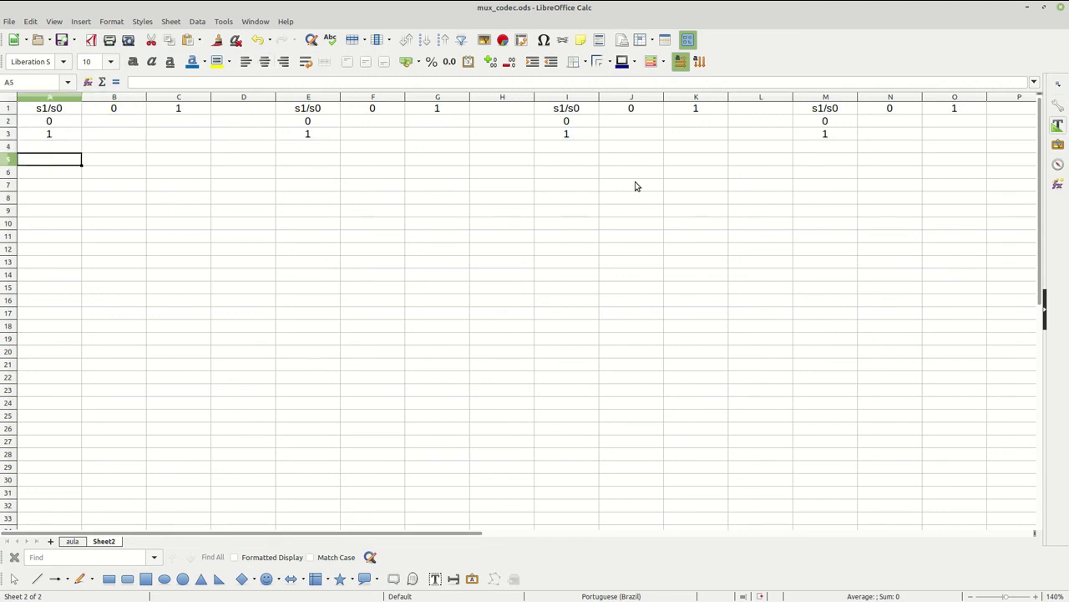
{"action": "type", "text": "0"}
{"action": "key", "text": "BackSpace"}
{"action": "key", "text": "BackSpace"}
{"action": "key", "text": "Return"}
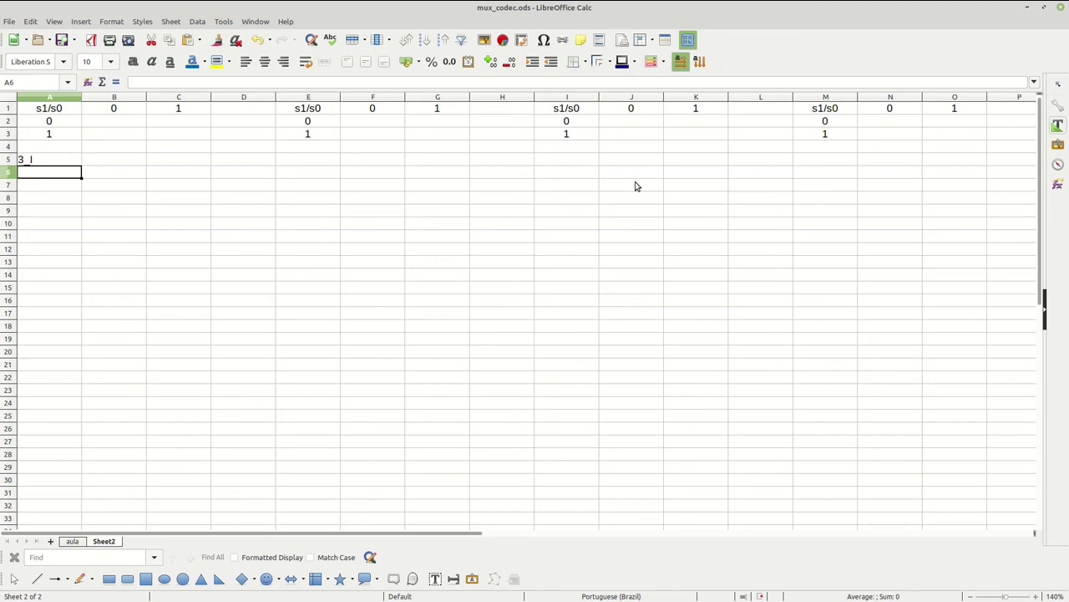
Fill in the first table with 1 in C3 and 0 in B2, C2 and B3.
{"action": "key", "text": "Up"}
{"action": "key", "text": "Up"}
{"action": "key", "text": "Up"}
{"action": "key", "text": "Right"}
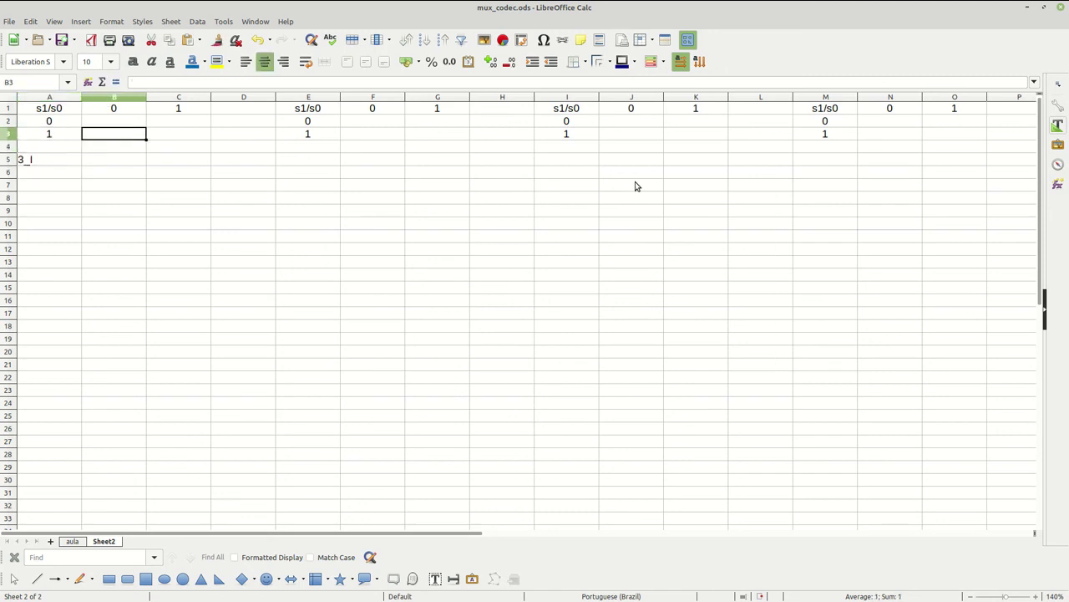
{"action": "key", "text": "Right"}
{"action": "key", "text": "Left"}
{"action": "key", "text": "Up"}
{"action": "key", "text": "Up"}
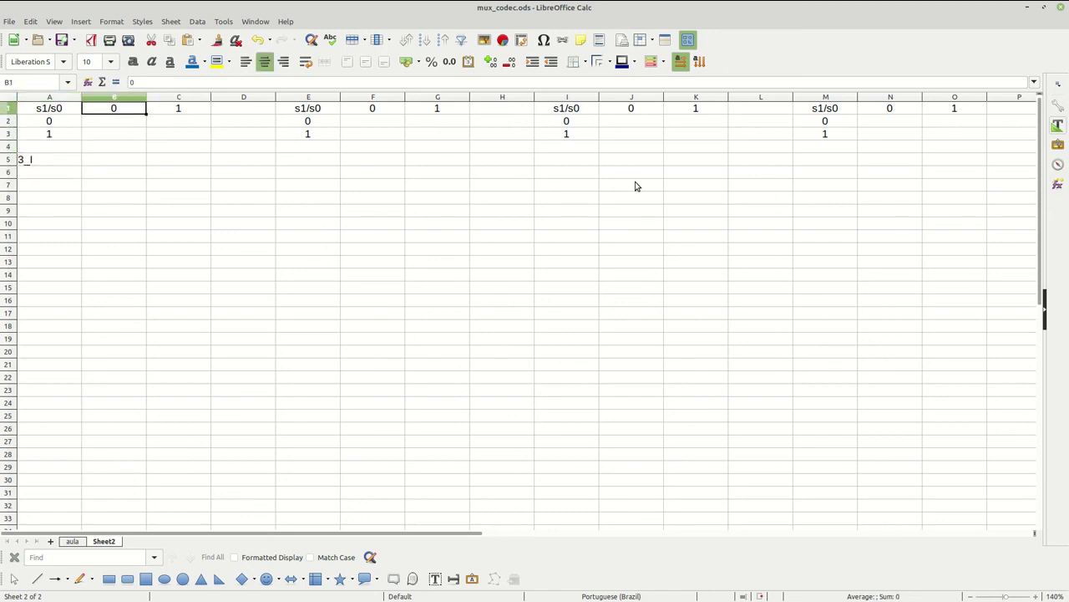
{"action": "key", "text": "Down"}
{"action": "key", "text": "Left"}
{"action": "key", "text": "Right"}
{"action": "key", "text": "Down"}
{"action": "key", "text": "Right"}
{"action": "type", "text": "1"}
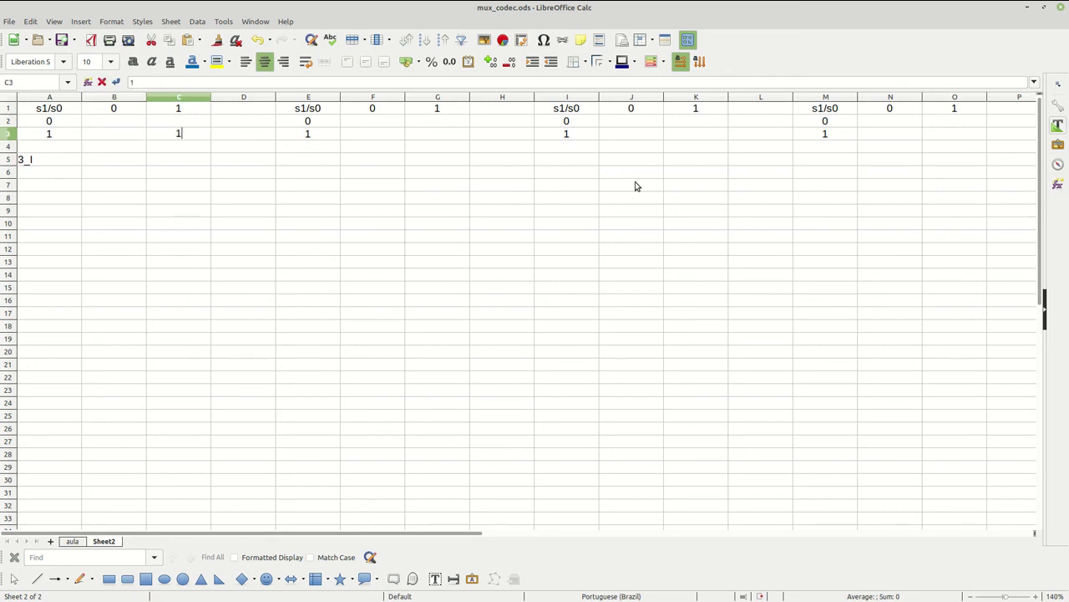
{"action": "key", "text": "Up"}
{"action": "type", "text": "0"}
{"action": "key", "text": "Left"}
{"action": "type", "text": "0"}
{"action": "key", "text": "Down"}
{"action": "type", "text": "0"}
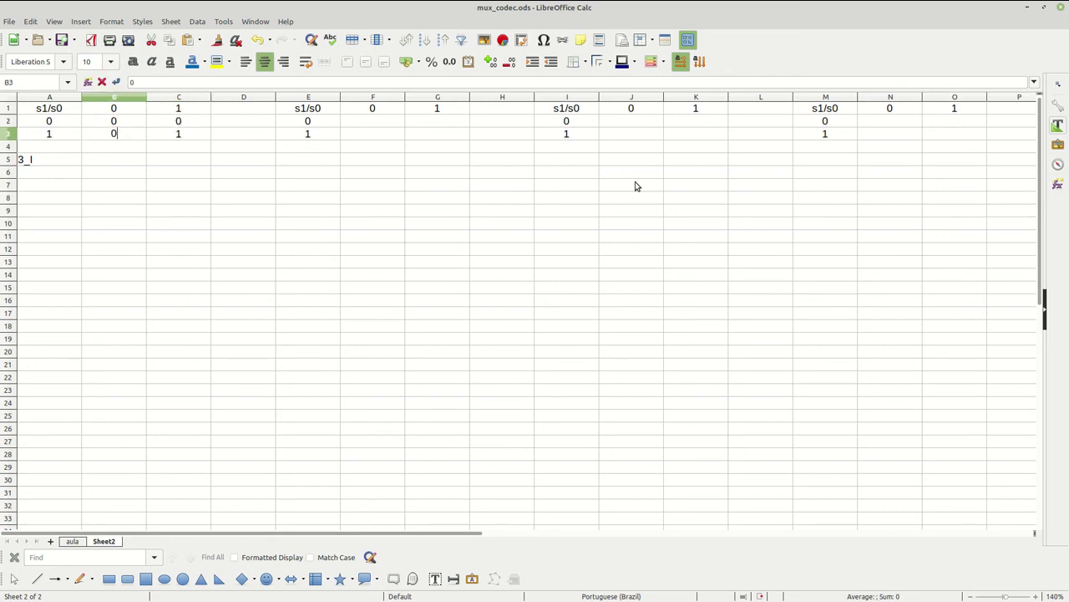
Extend the label in A5 to the expression 3_I=(s1 s0).
{"action": "key", "text": "Down"}
{"action": "key", "text": "Left"}
{"action": "key", "text": "Down"}
{"action": "key", "text": "F2"}
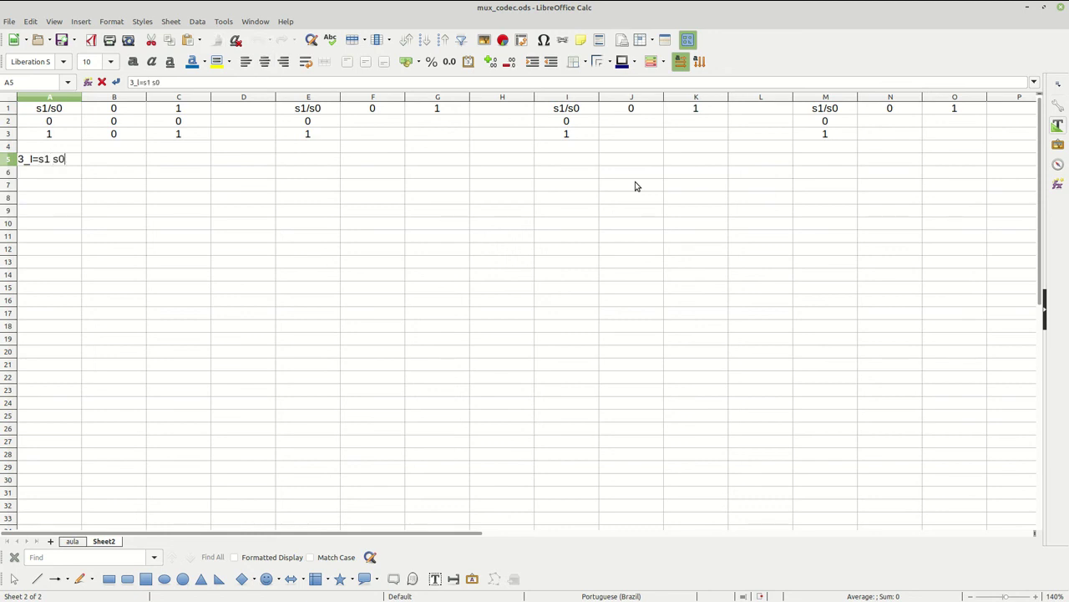
{"action": "key", "text": "Tab"}
{"action": "key", "text": "Left"}
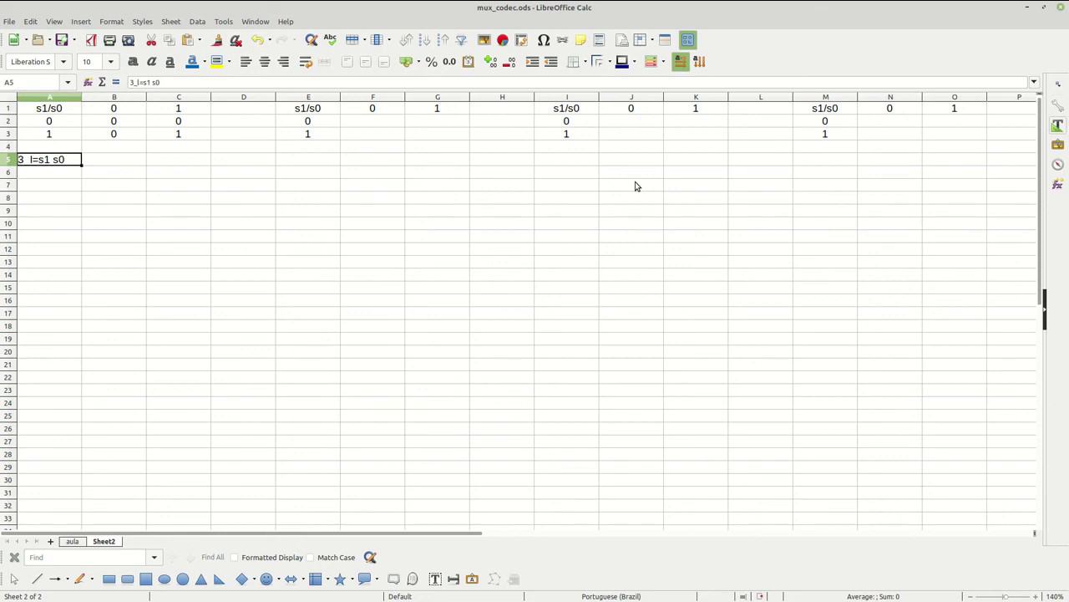
{"action": "key", "text": "F2"}
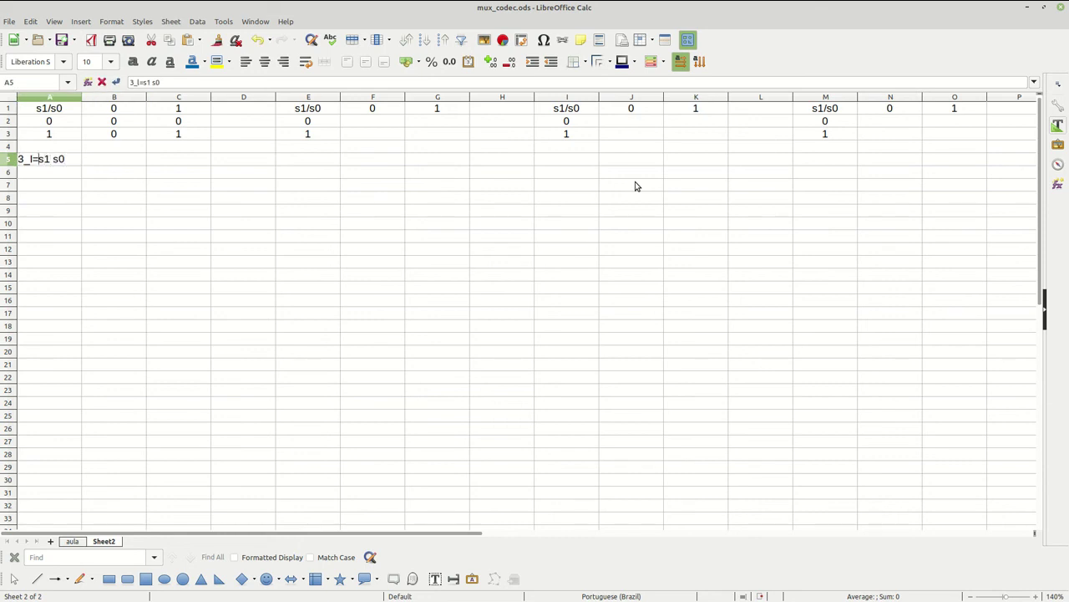
{"action": "type", "text": "("}
{"action": "type", "text": ")"}
{"action": "key", "text": "Return"}
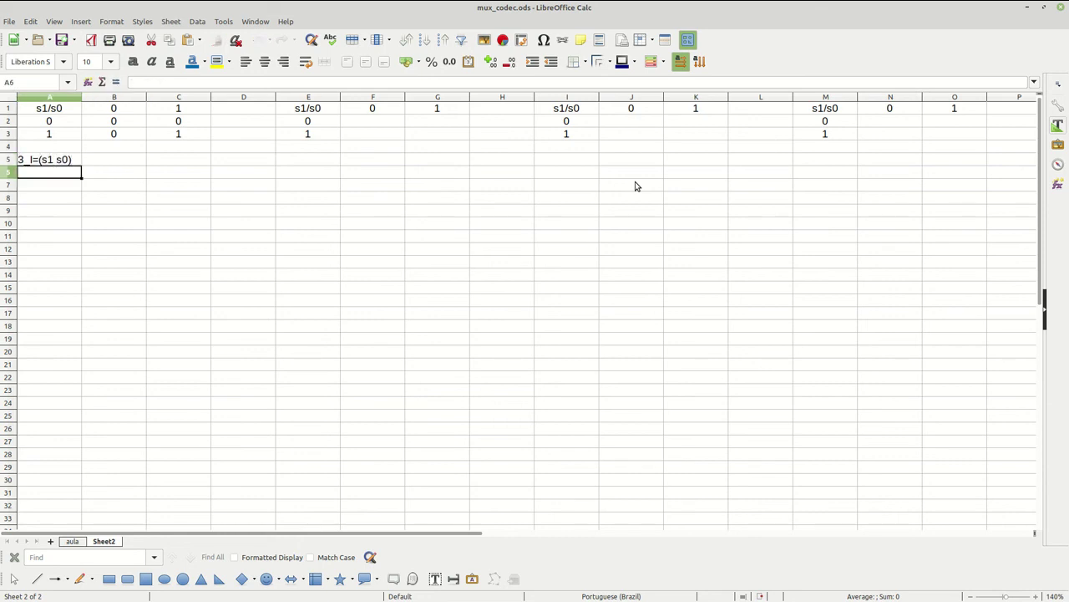
Copy the expression in A5 and fill in the second table with 1 in F3 and 0 in F2, G2 and G3.
{"action": "key", "text": "Right"}
{"action": "key", "text": "Right"}
{"action": "key", "text": "Right"}
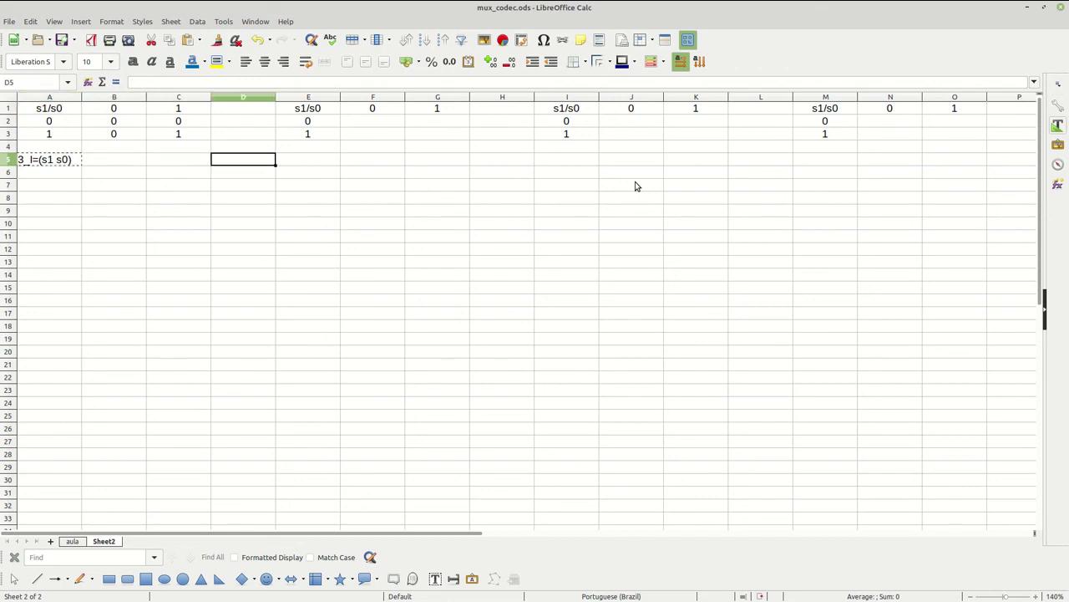
{"action": "key", "text": "Right"}
{"action": "key", "text": "Up"}
{"action": "key", "text": "Right"}
{"action": "key", "text": "Up"}
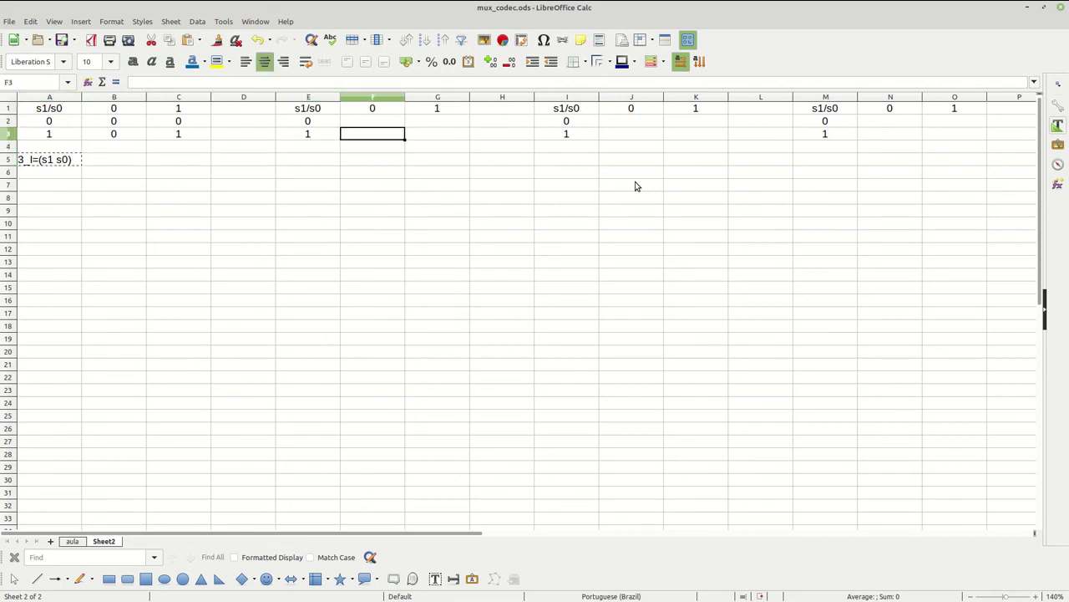
{"action": "key", "text": "Up"}
{"action": "key", "text": "Up"}
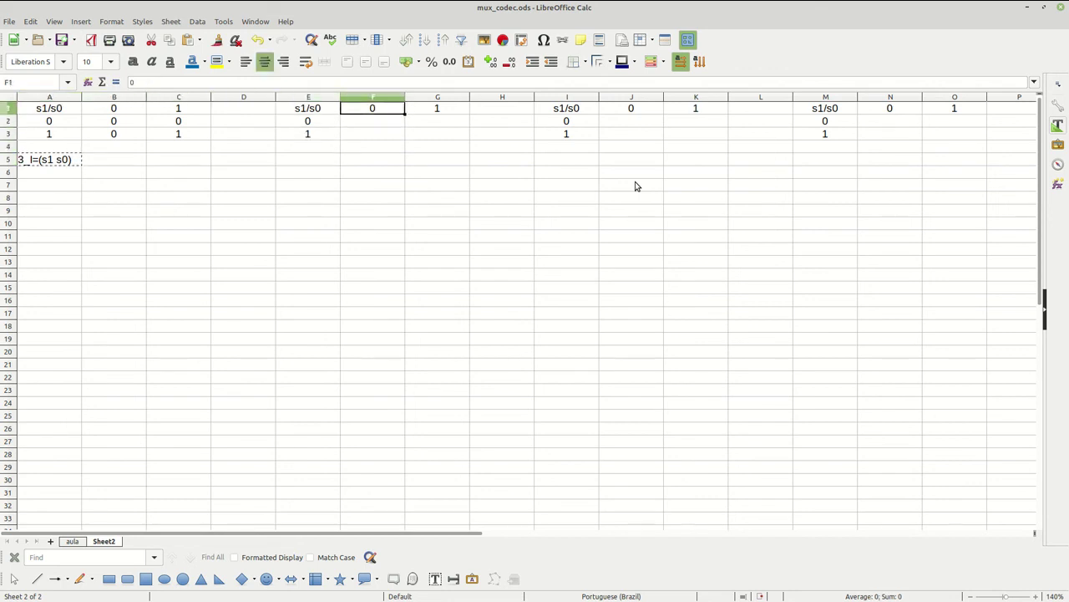
{"action": "key", "text": "Left"}
{"action": "key", "text": "Down"}
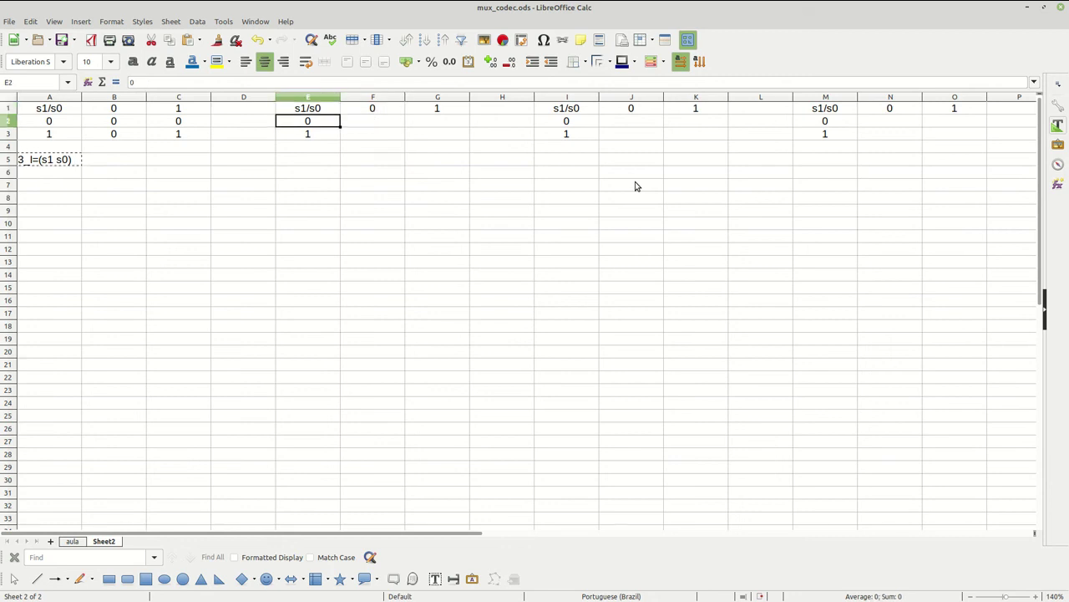
{"action": "key", "text": "Down"}
{"action": "key", "text": "Right"}
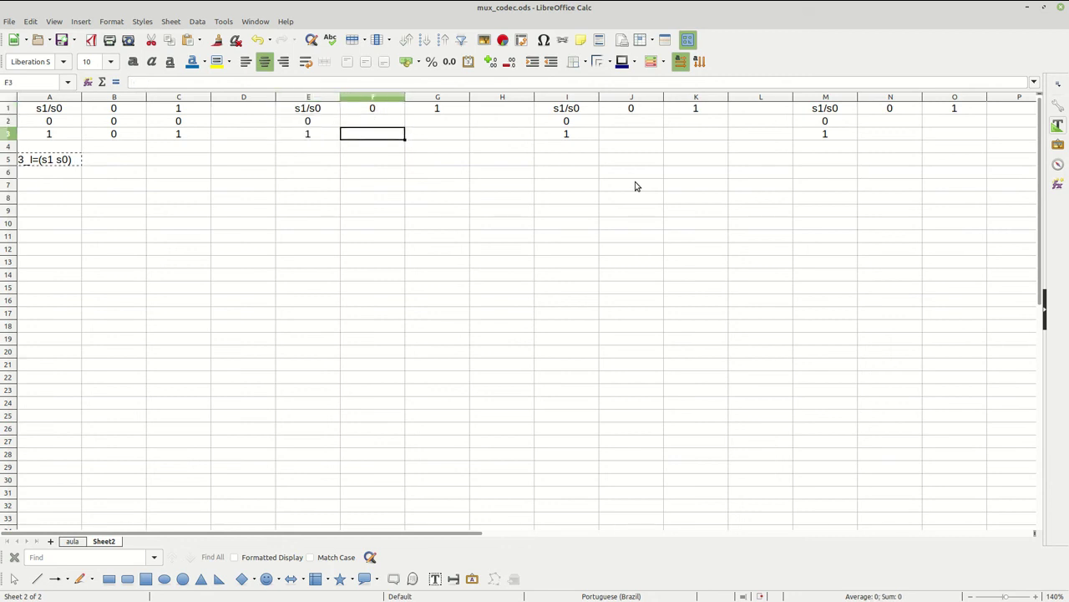
{"action": "type", "text": "1"}
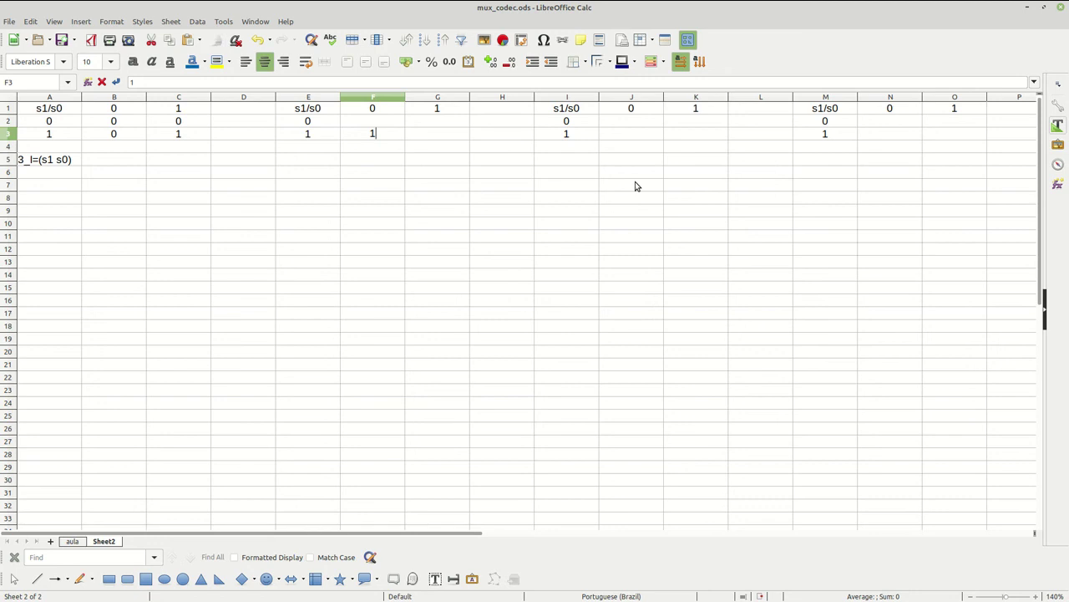
{"action": "key", "text": "Right"}
{"action": "type", "text": "0"}
{"action": "key", "text": "Up"}
{"action": "type", "text": "0"}
{"action": "key", "text": "Left"}
{"action": "type", "text": "0"}
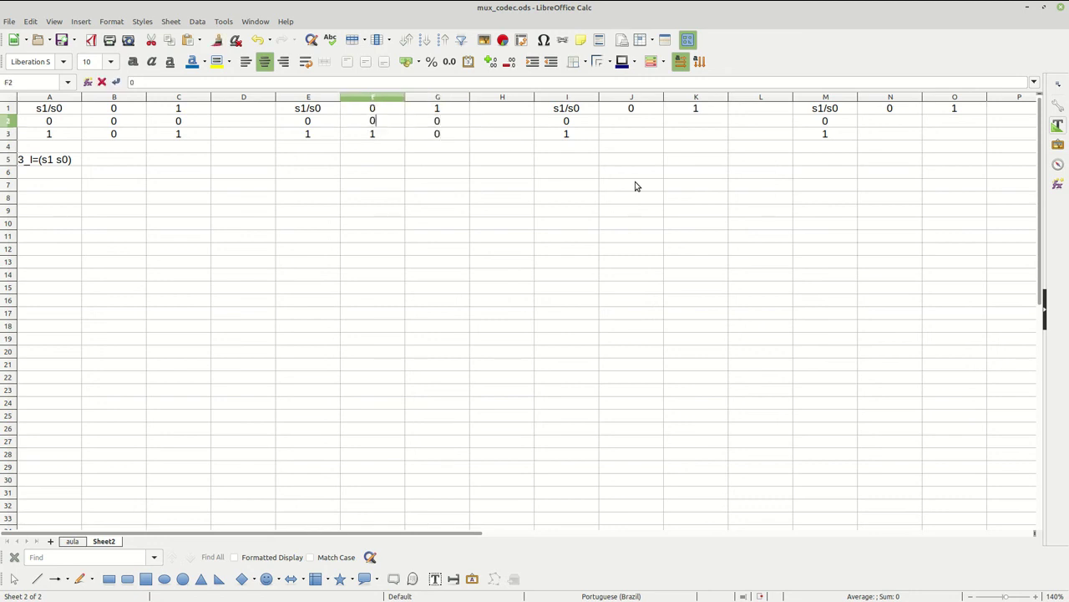
Place the copied expression in E5 and negate s0 so it reads 3_I=(s1 -s0).
{"action": "key", "text": "Down"}
{"action": "key", "text": "Down"}
{"action": "key", "text": "Down"}
{"action": "key", "text": "Left"}
{"action": "type", "text": "3_l=(s1 s0)"}
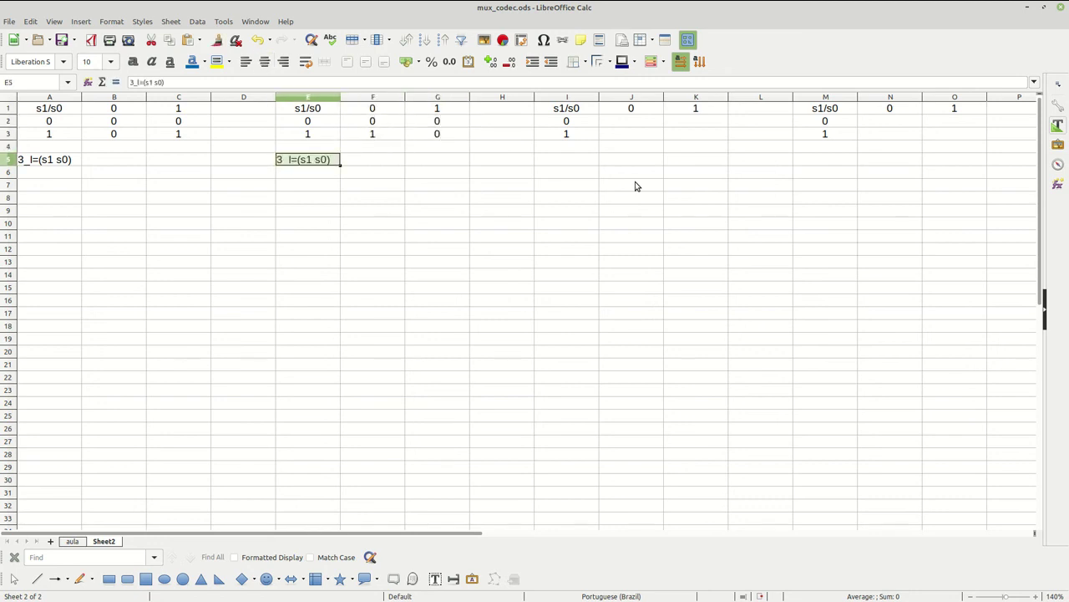
{"action": "key", "text": "F2"}
{"action": "key", "text": "Left"}
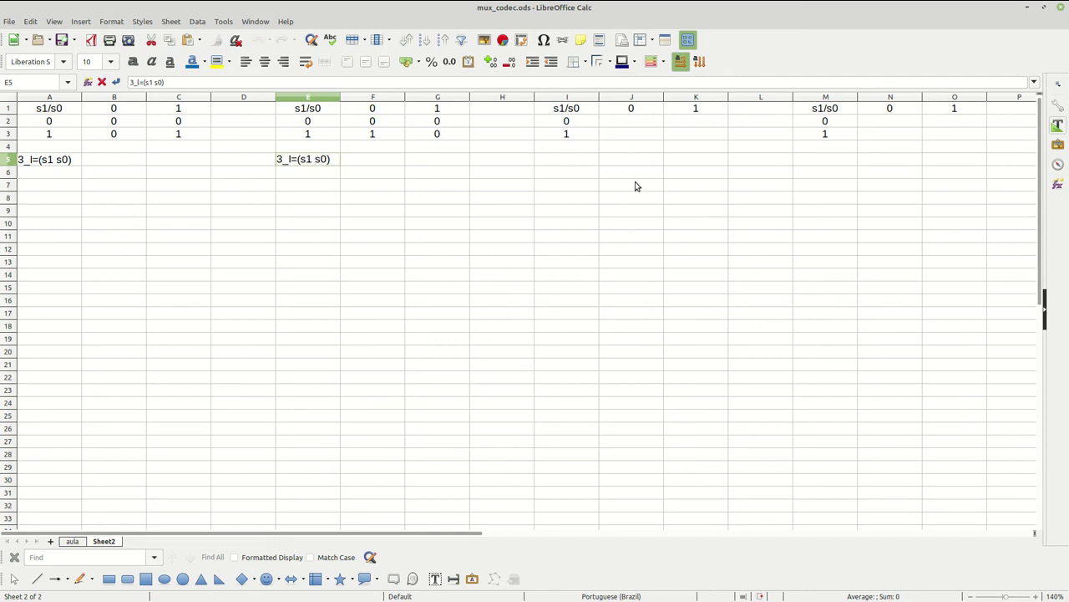
{"action": "type", "text": "-"}
{"action": "key", "text": "Return"}
{"action": "key", "text": "Right"}
{"action": "key", "text": "Right"}
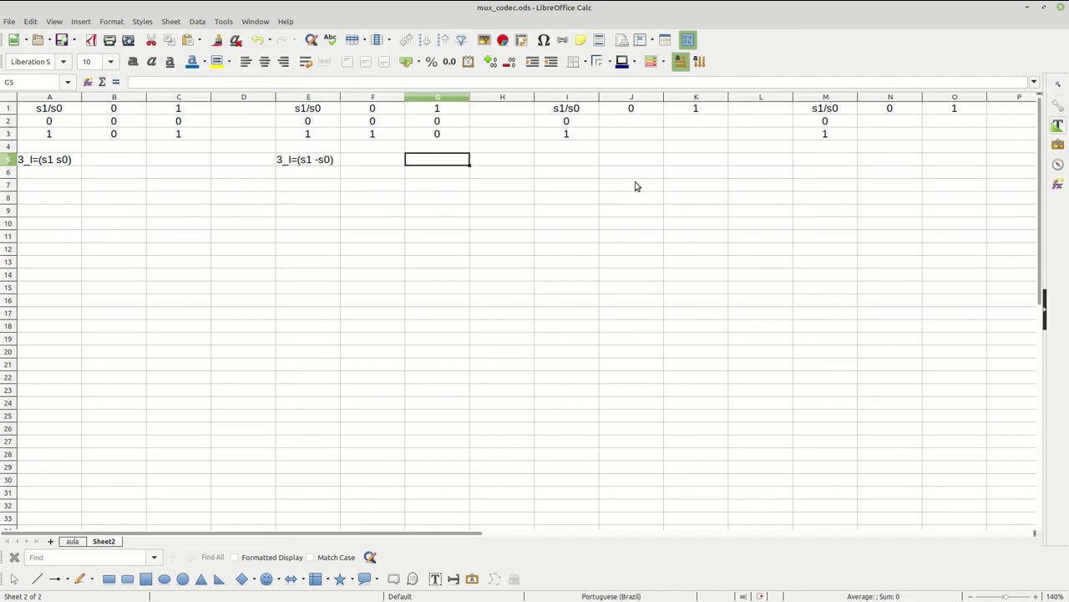
{"action": "key", "text": "Right"}
{"action": "key", "text": "Right"}
{"action": "key", "text": "Right"}
{"action": "key", "text": "Right"}
{"action": "key", "text": "Up"}
{"action": "key", "text": "Up"}
{"action": "key", "text": "Up"}
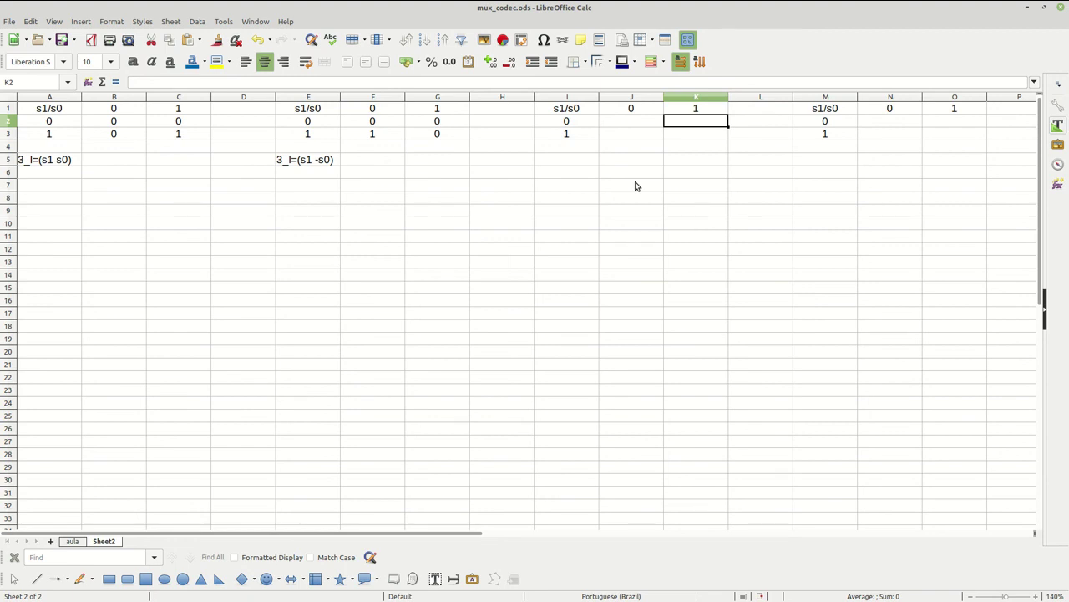
Correct the expression in E5 to read 2_I=(s1 -s0).
{"action": "key", "text": "Left"}
{"action": "key", "text": "Left"}
{"action": "key", "text": "Left"}
{"action": "key", "text": "Down"}
{"action": "key", "text": "Left"}
{"action": "key", "text": "Down"}
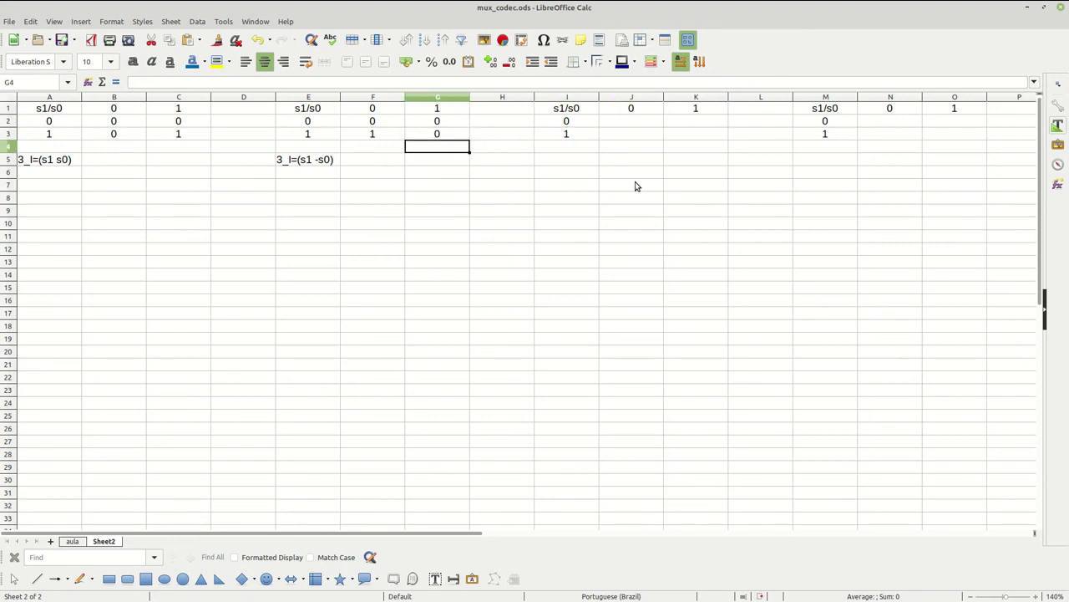
{"action": "key", "text": "Left"}
{"action": "key", "text": "Left"}
{"action": "key", "text": "Down"}
{"action": "key", "text": "F2"}
{"action": "key", "text": "Return"}
Fill in the third table with 1 in K2 and 0 in J2, J3 and K3.
{"action": "key", "text": "Right"}
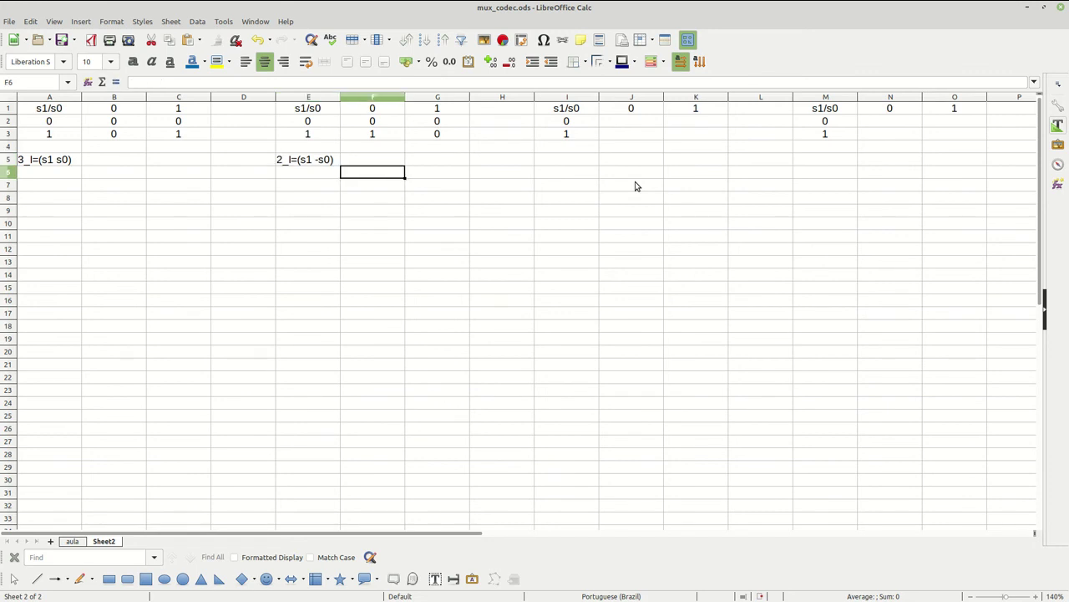
{"action": "key", "text": "Right"}
{"action": "key", "text": "Up"}
{"action": "key", "text": "Right"}
{"action": "key", "text": "Up"}
{"action": "key", "text": "Right"}
{"action": "key", "text": "Right"}
{"action": "key", "text": "Right"}
{"action": "key", "text": "Up"}
{"action": "key", "text": "Up"}
{"action": "type", "text": "1"}
{"action": "key", "text": "Left"}
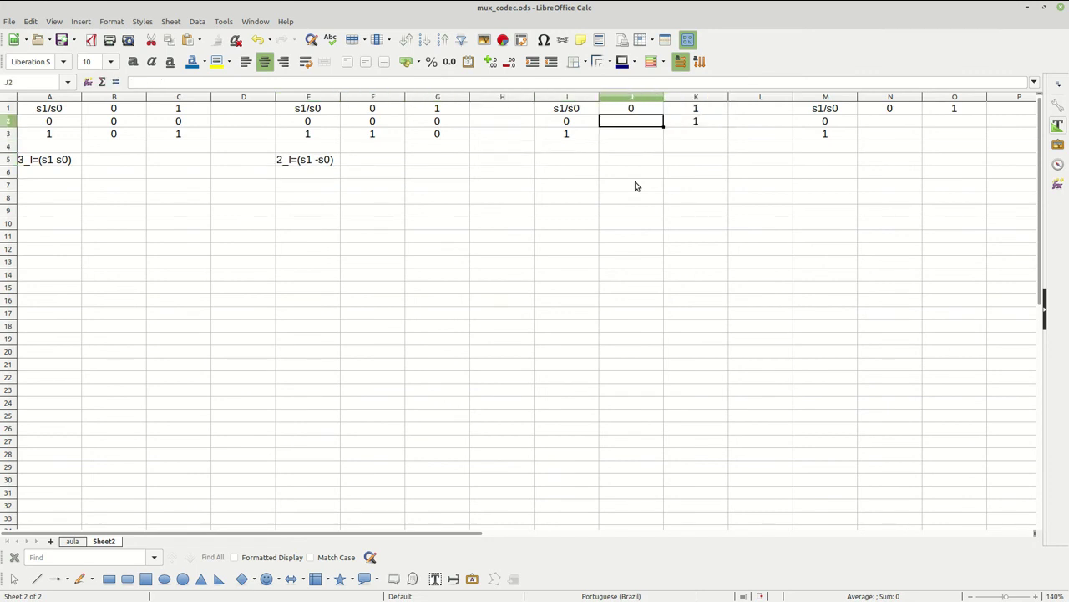
{"action": "type", "text": "0"}
{"action": "key", "text": "Return"}
{"action": "type", "text": "0"}
{"action": "key", "text": "Right"}
{"action": "type", "text": "0"}
{"action": "key", "text": "Return"}
Place the copied expression in I5 and change it to 1_I=(-s1 s0).
{"action": "key", "text": "Down"}
{"action": "key", "text": "Left"}
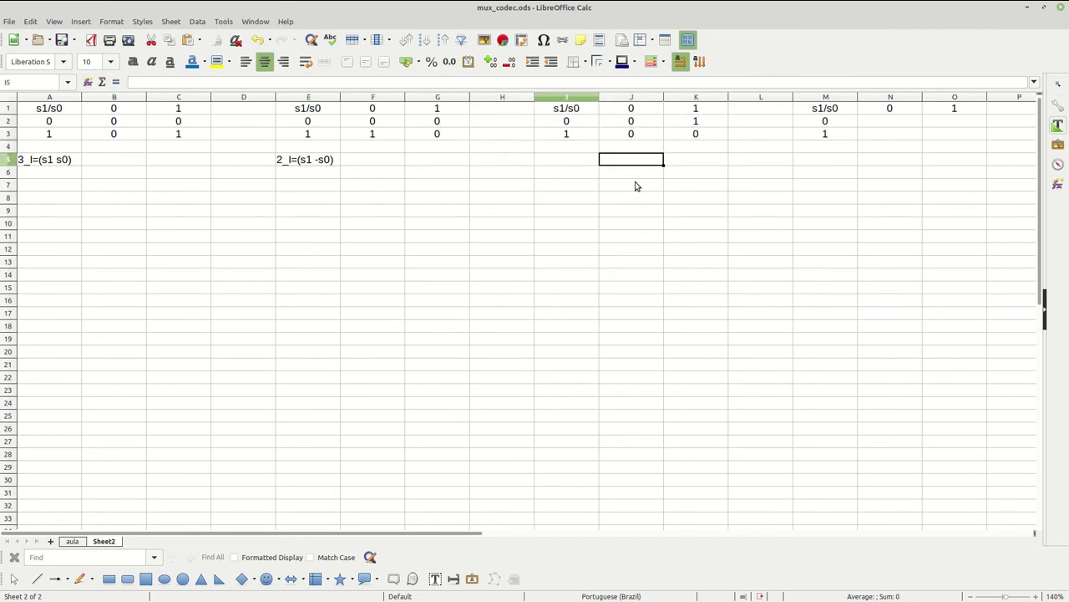
{"action": "key", "text": "Left"}
{"action": "type", "text": "3_l=(s1 s0)"}
{"action": "key", "text": "Right"}
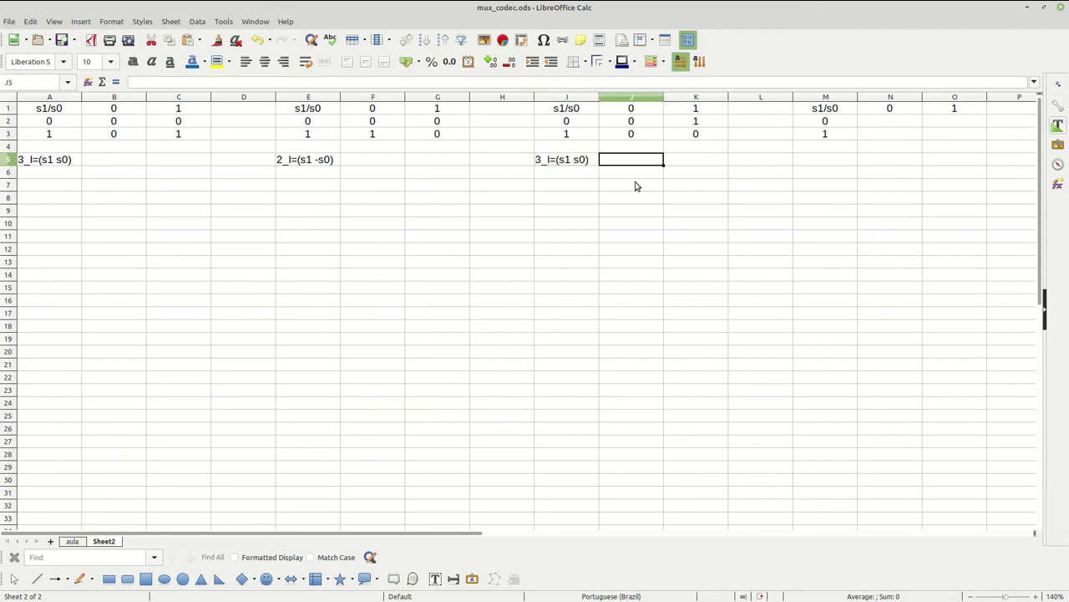
{"action": "key", "text": "Left"}
{"action": "key", "text": "F2"}
{"action": "key", "text": "Home"}
{"action": "key", "text": "Delete"}
{"action": "type", "text": "1"}
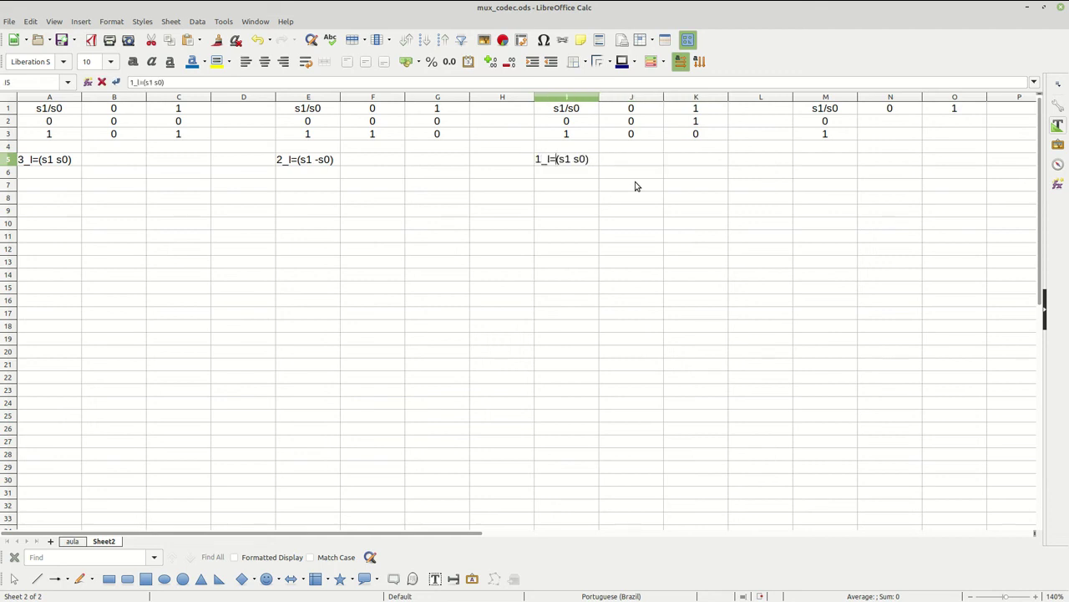
{"action": "key", "text": "Left"}
{"action": "type", "text": "-"}
{"action": "key", "text": "Return"}
Fill in the fourth table with 1 in N2 and 0 in O2, N3 and O3.
{"action": "key", "text": "Right"}
{"action": "key", "text": "Right"}
{"action": "key", "text": "Right"}
{"action": "key", "text": "Right"}
{"action": "key", "text": "Up"}
{"action": "key", "text": "Up"}
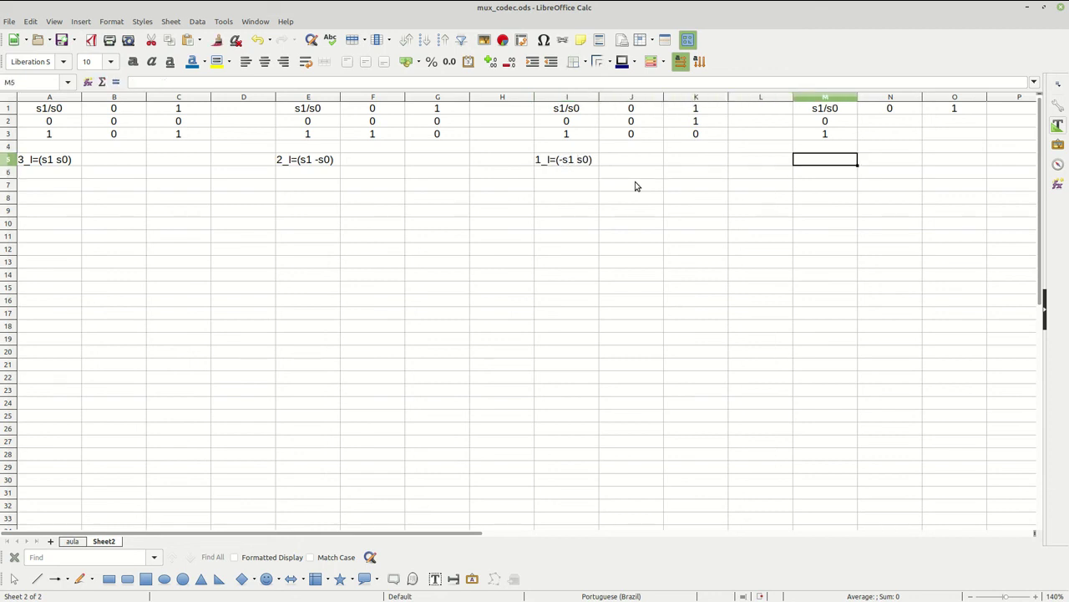
{"action": "key", "text": "Right"}
{"action": "key", "text": "Up"}
{"action": "key", "text": "Up"}
{"action": "type", "text": "1"}
{"action": "key", "text": "Right"}
{"action": "type", "text": "1"}
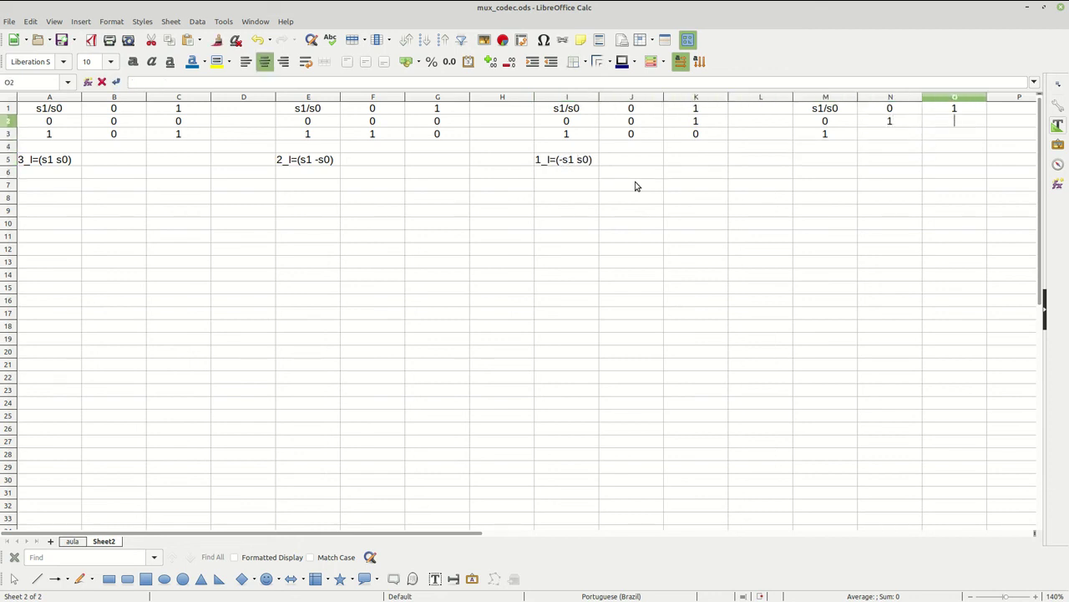
{"action": "type", "text": " s0"}
{"action": "key", "text": "Down"}
{"action": "type", "text": "0"}
{"action": "key", "text": "Left"}
{"action": "type", "text": "0"}
Place the copied expression in M5 and change it to 0_I=(-s1 -s0).
{"action": "key", "text": "Down"}
{"action": "key", "text": "Down"}
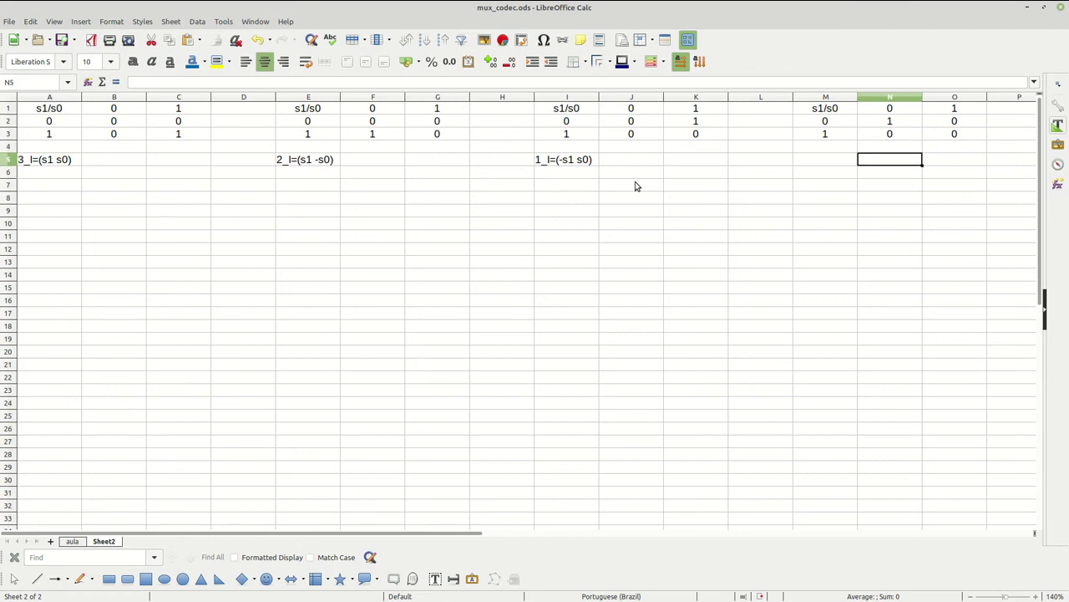
{"action": "key", "text": "Left"}
{"action": "type", "text": "3_I=(s1 s0)"}
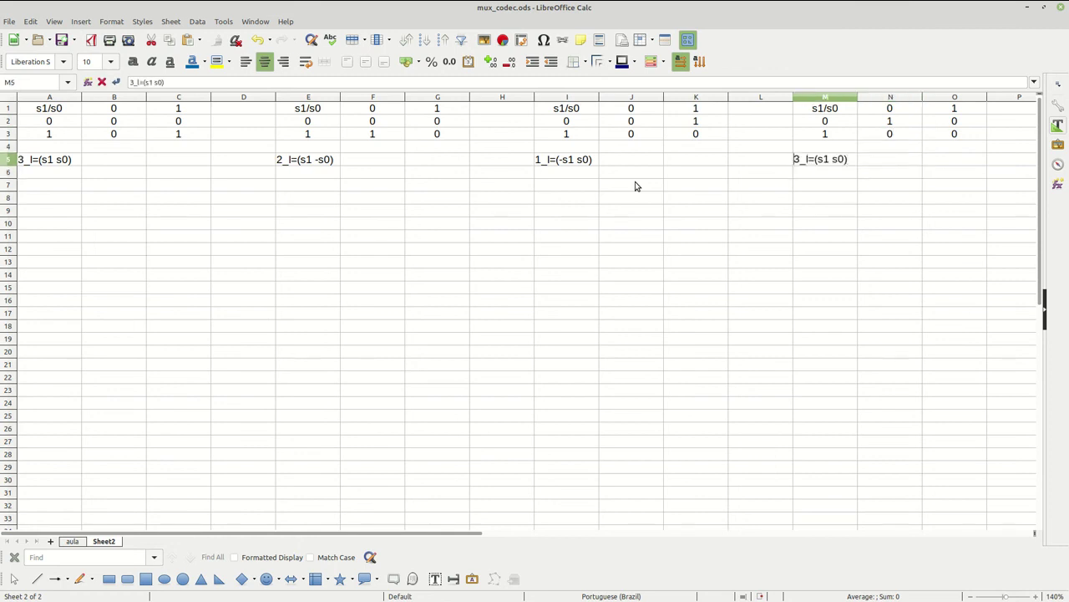
{"action": "key", "text": "Delete"}
{"action": "type", "text": "0_I=(-"}
{"action": "key", "text": "Right"}
{"action": "key", "text": "Right"}
{"action": "type", "text": "-"}
{"action": "key", "text": "Return"}
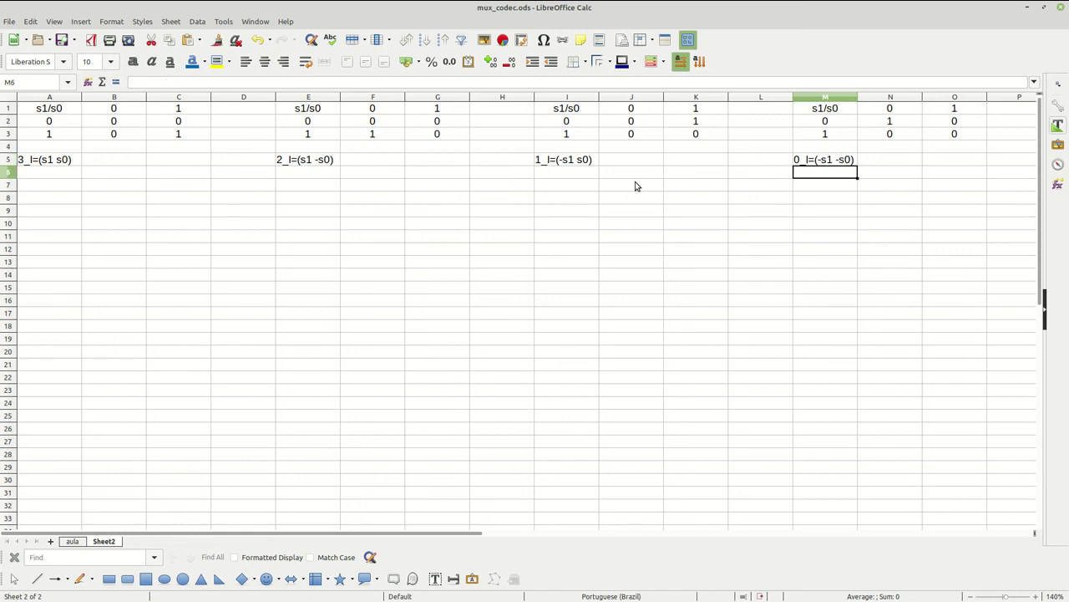
Switch to wiRED PANDA and tile it side by side with the spreadsheet, showing the LEDs and switches.
{"action": "key", "text": "alt+Tab"}
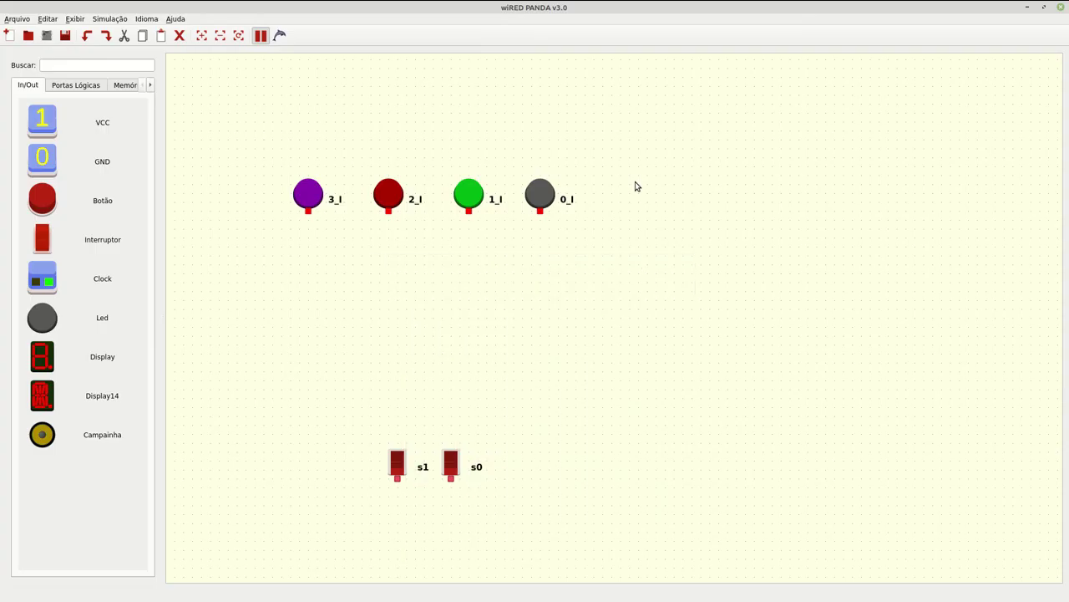
{"action": "key", "text": "super+Left"}
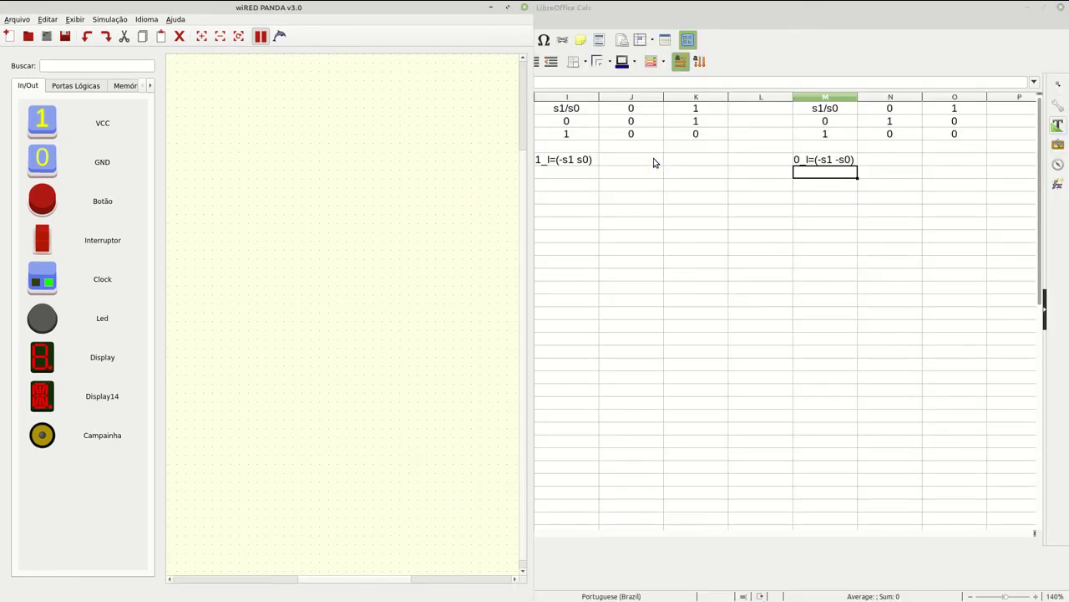
{"action": "key", "text": "alt+Tab"}
{"action": "key", "text": "super+Right"}
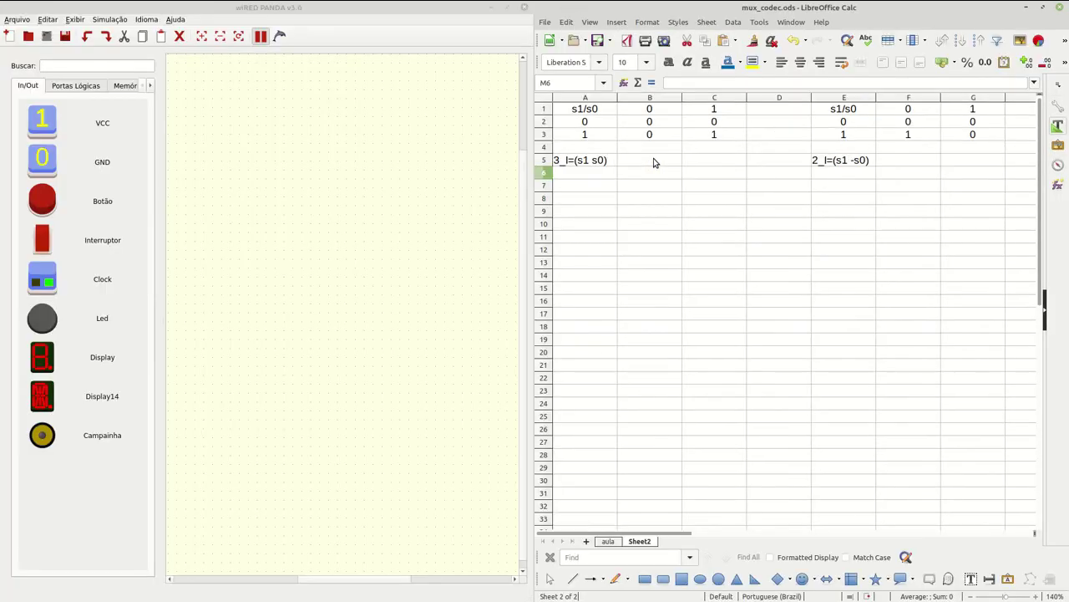
{"action": "key", "text": "alt+Tab"}
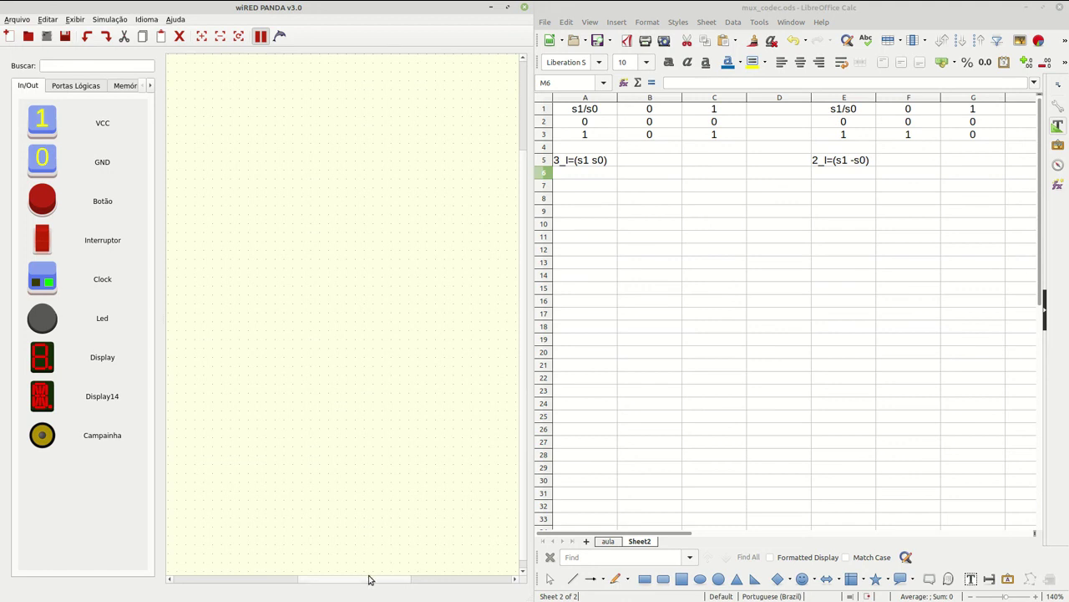
{"action": "left_click_drag", "start_coordinate": [370, 579], "coordinate": [149, 569]}
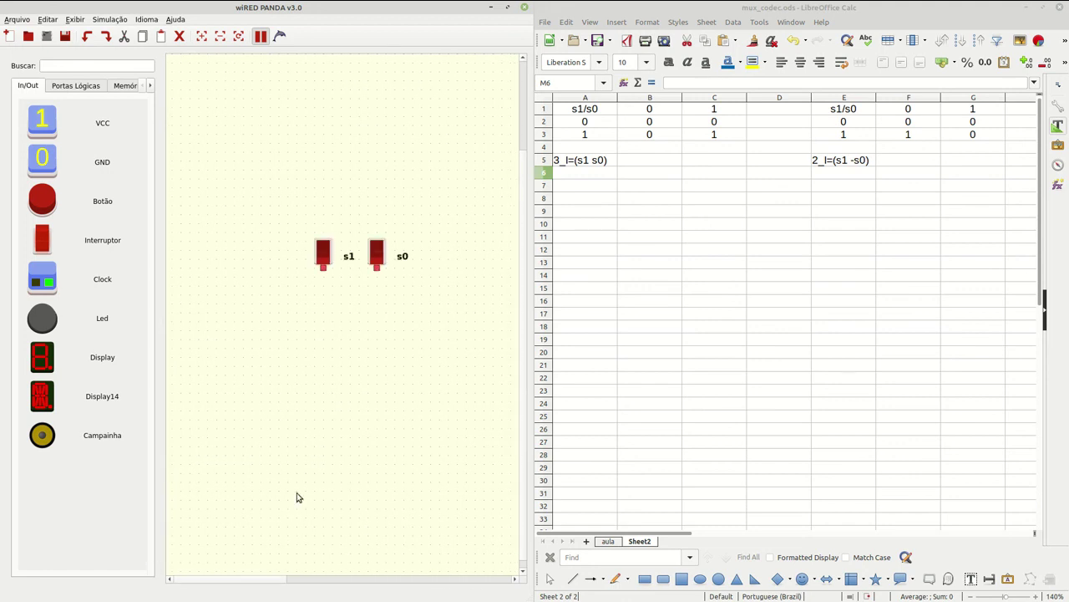
{"action": "scroll", "coordinate": [388, 334], "scroll_direction": "up", "scroll_amount": 3}
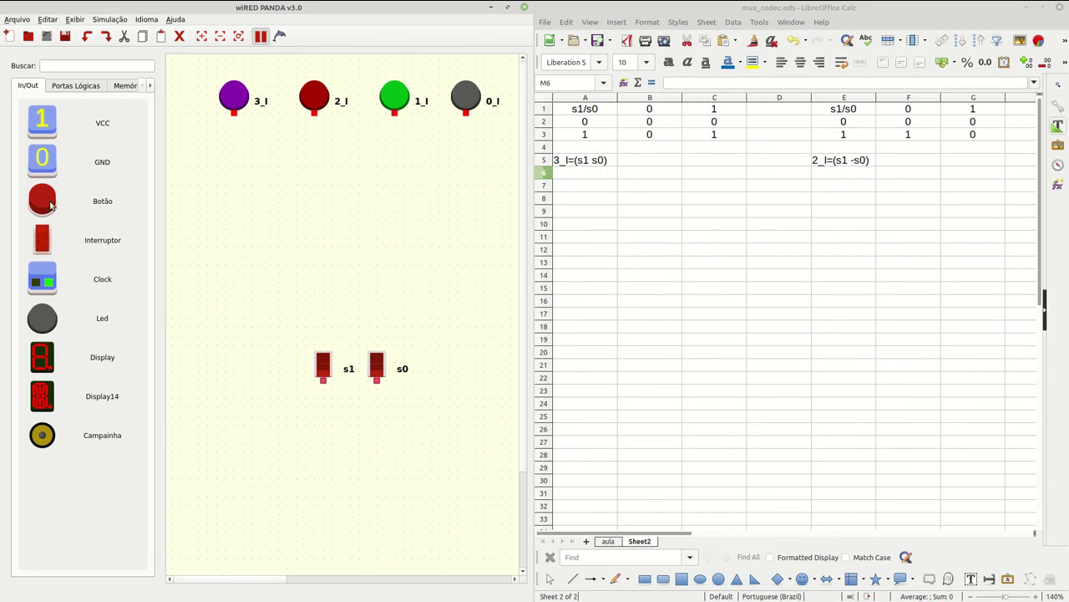
Place a two-input And gate below LED 3_I and rotate it so its output faces up.
{"action": "left_click", "coordinate": [70, 90]}
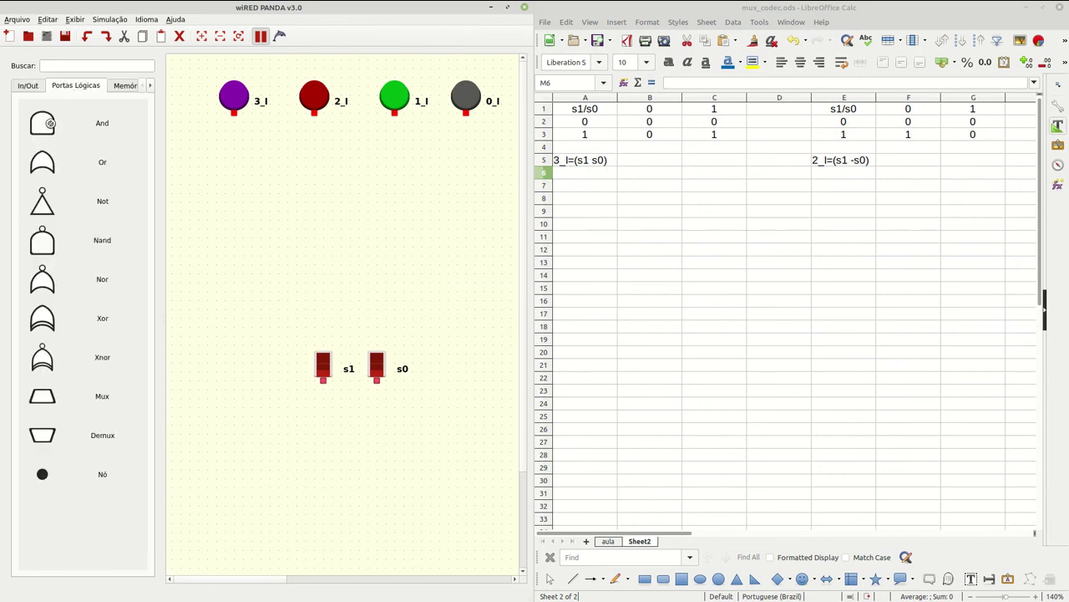
{"action": "left_click_drag", "start_coordinate": [50, 124], "coordinate": [260, 215]}
{"action": "key", "text": "ctrl+r"}
{"action": "key", "text": "ctrl+r"}
{"action": "key", "text": "ctrl+r"}
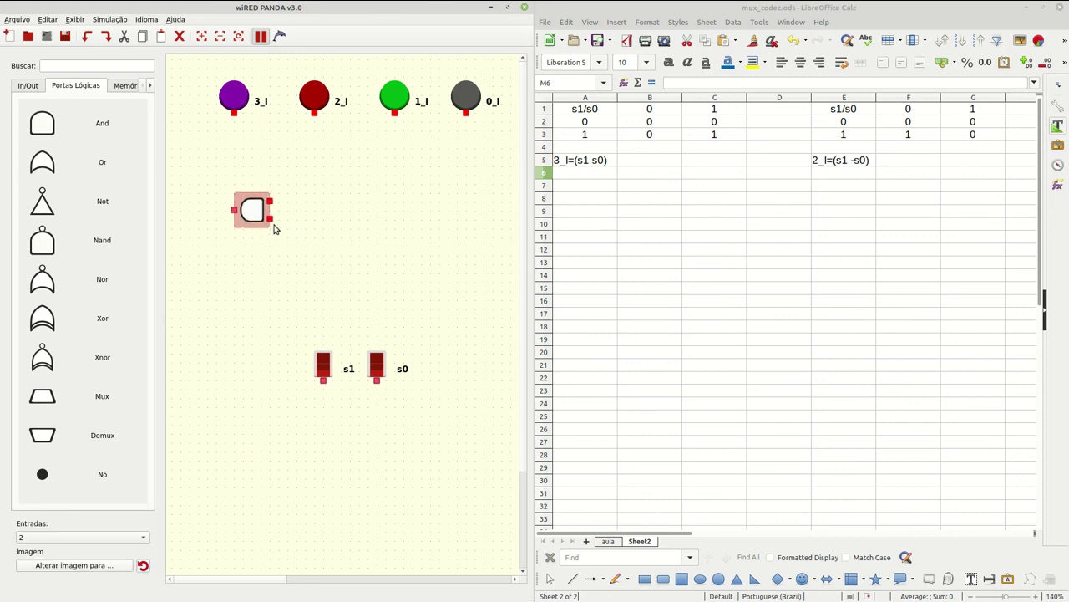
Wire switches s1 and s0 to the And gate's inputs and its output to LED 3_I.
{"action": "left_click_drag", "start_coordinate": [323, 381], "coordinate": [243, 229]}
{"action": "left_click_drag", "start_coordinate": [377, 381], "coordinate": [261, 229]}
{"action": "left_click_drag", "start_coordinate": [251, 193], "coordinate": [234, 114]}
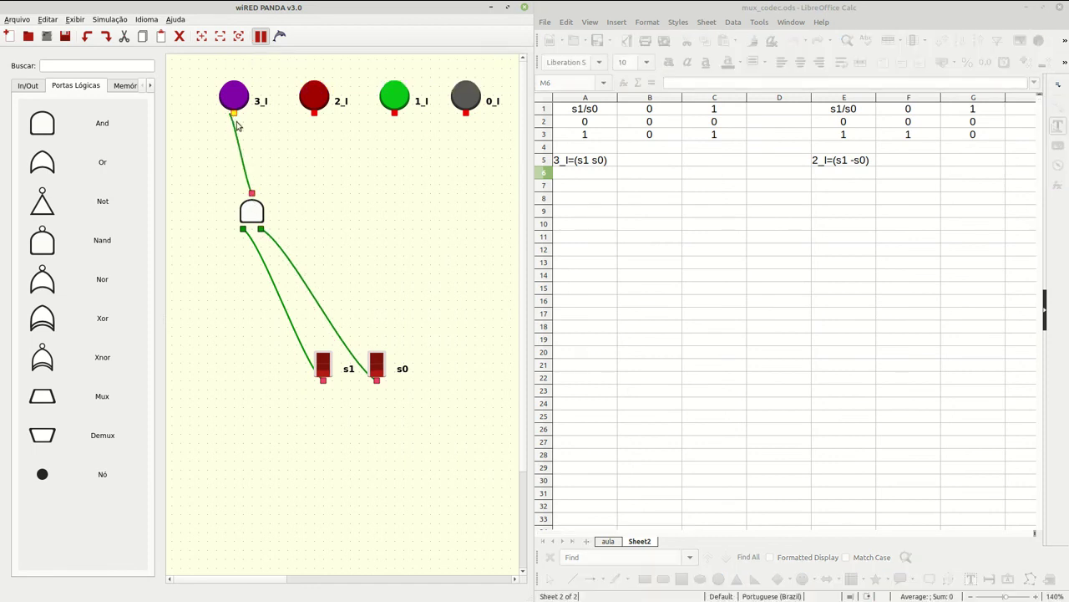
Add three copies of the And gate in a row beside the first, with one below each remaining LED.
{"action": "left_click", "coordinate": [253, 215]}
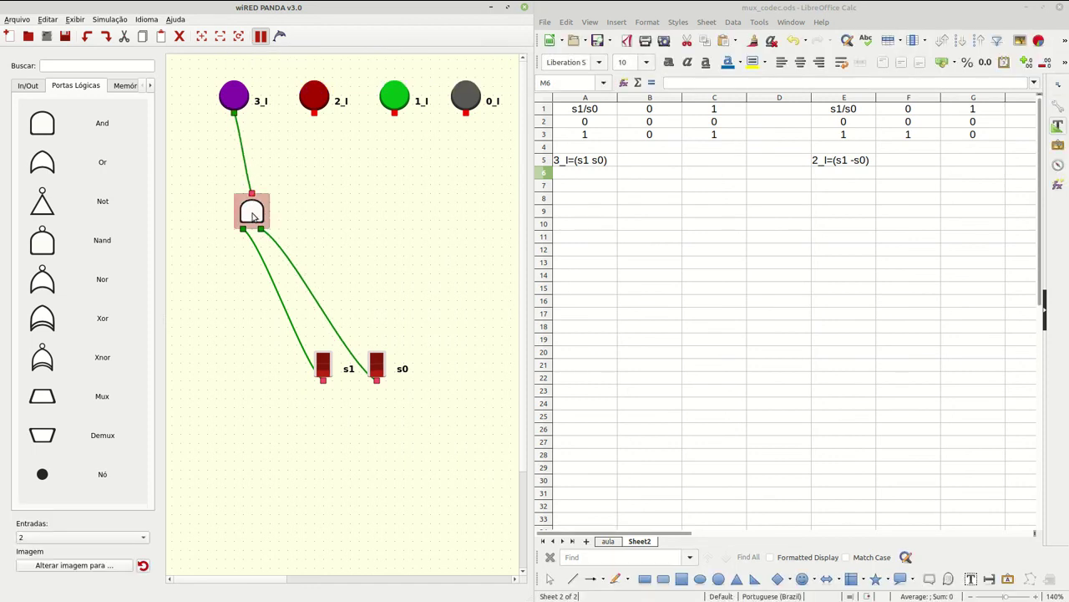
{"action": "left_click", "coordinate": [352, 223]}
{"action": "key", "text": "ctrl+v"}
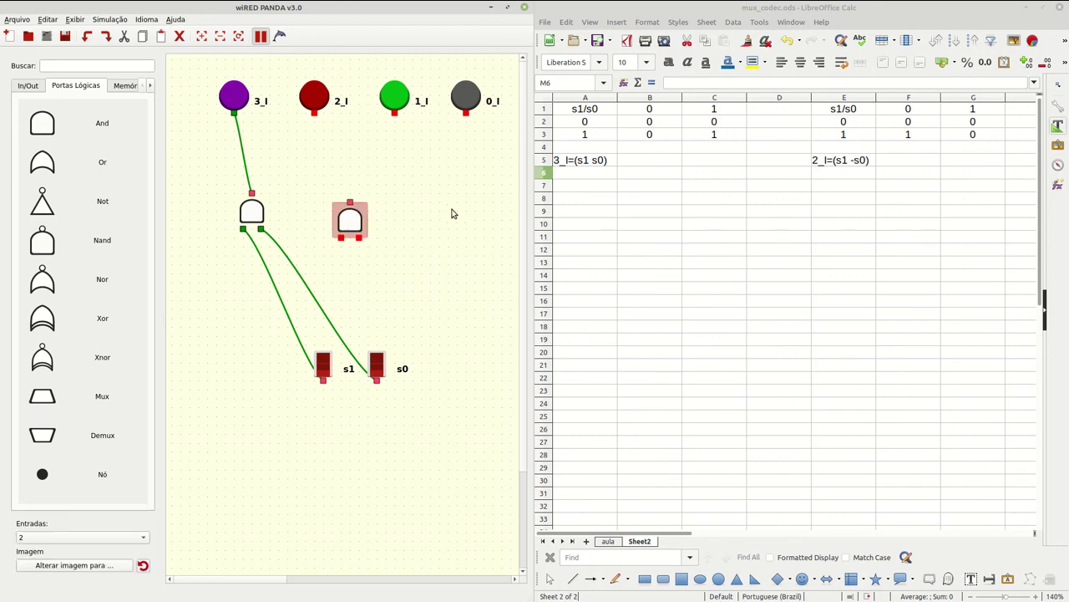
{"action": "key", "text": "ctrl+v"}
{"action": "key", "text": "ctrl+v"}
{"action": "left_click", "coordinate": [341, 214]}
{"action": "left_click_drag", "start_coordinate": [341, 214], "coordinate": [332, 215]}
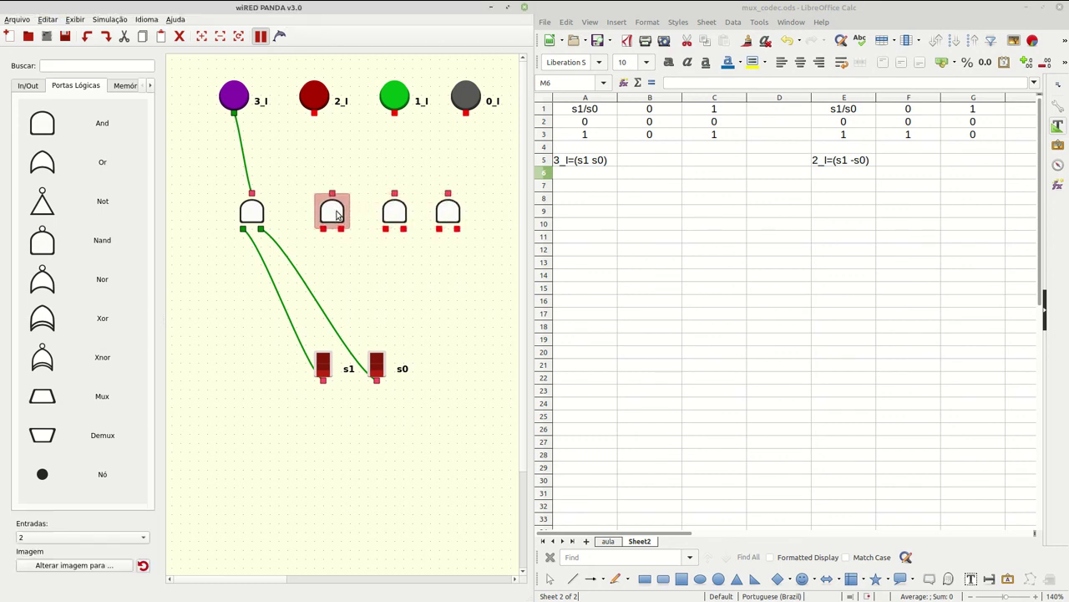
Wire s1 directly and s0 through a Not gate into the second And gate, and connect its output to LED 2_I.
{"action": "left_click_drag", "start_coordinate": [323, 380], "coordinate": [322, 231]}
{"action": "left_click_drag", "start_coordinate": [376, 380], "coordinate": [341, 230]}
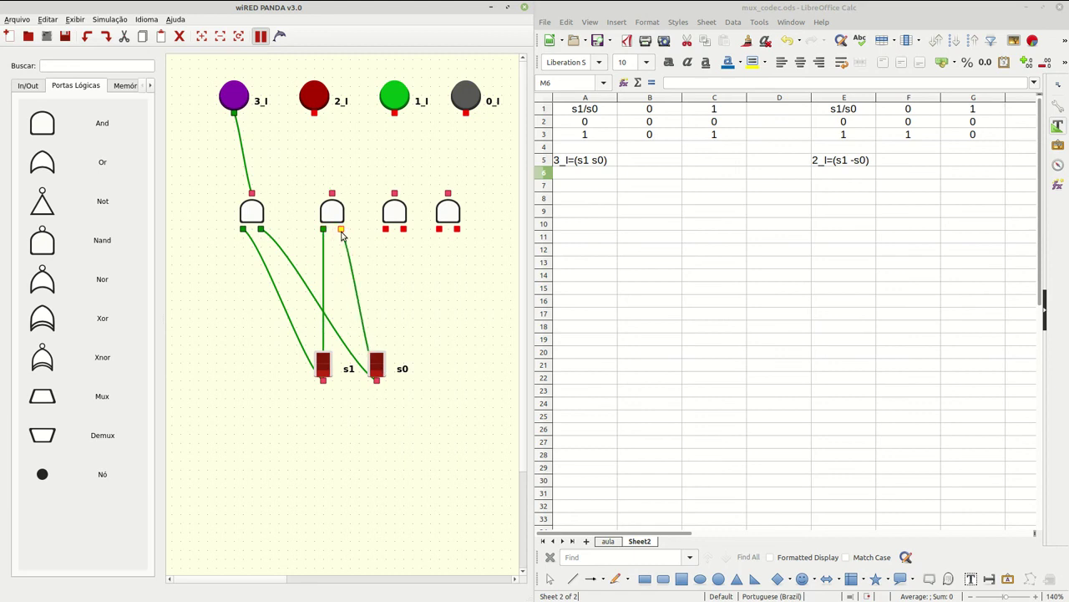
{"action": "double_click", "coordinate": [359, 290]}
{"action": "right_click", "coordinate": [358, 291]}
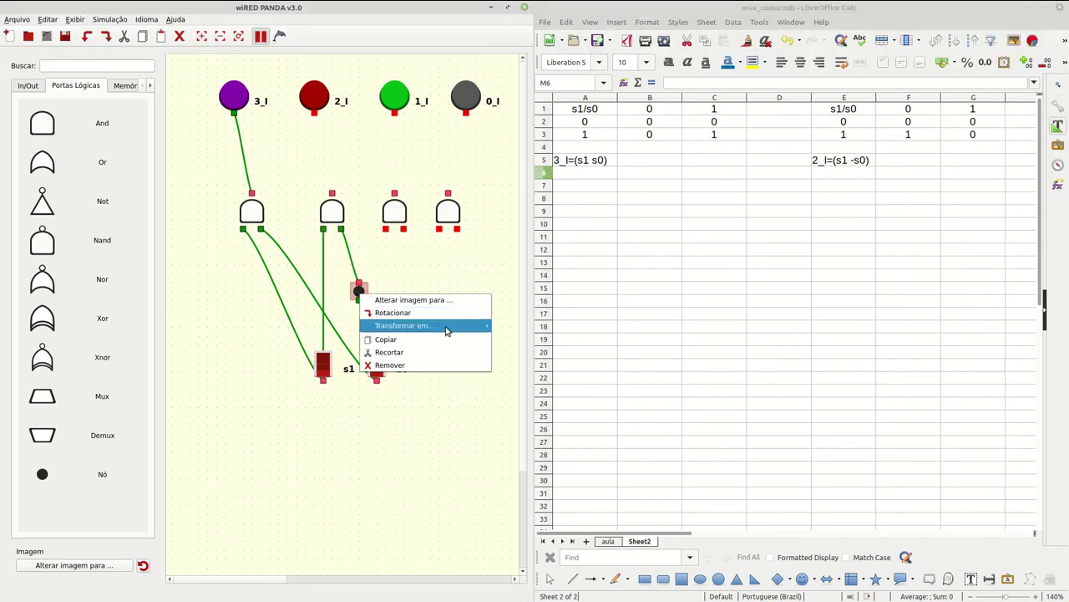
{"action": "left_click", "coordinate": [507, 326]}
{"action": "left_click", "coordinate": [361, 292]}
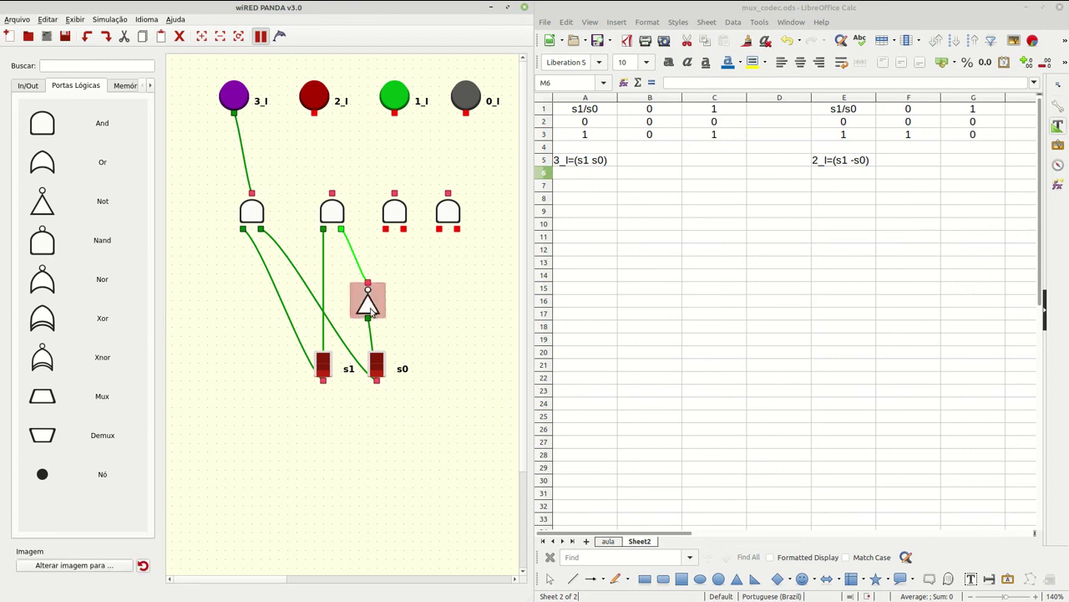
{"action": "left_click_drag", "start_coordinate": [332, 193], "coordinate": [314, 113]}
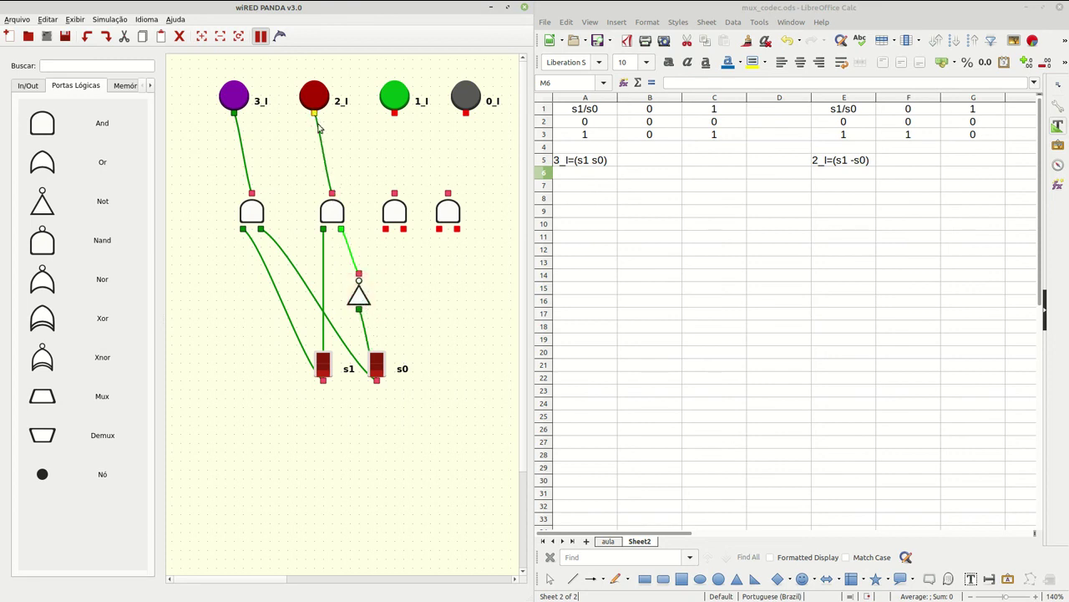
Wire s1 through a Not gate to the third And gate's first input, placing the Not gate directly below that input.
{"action": "left_click_drag", "start_coordinate": [323, 380], "coordinate": [385, 229]}
{"action": "double_click", "coordinate": [367, 255]}
{"action": "right_click", "coordinate": [367, 256]}
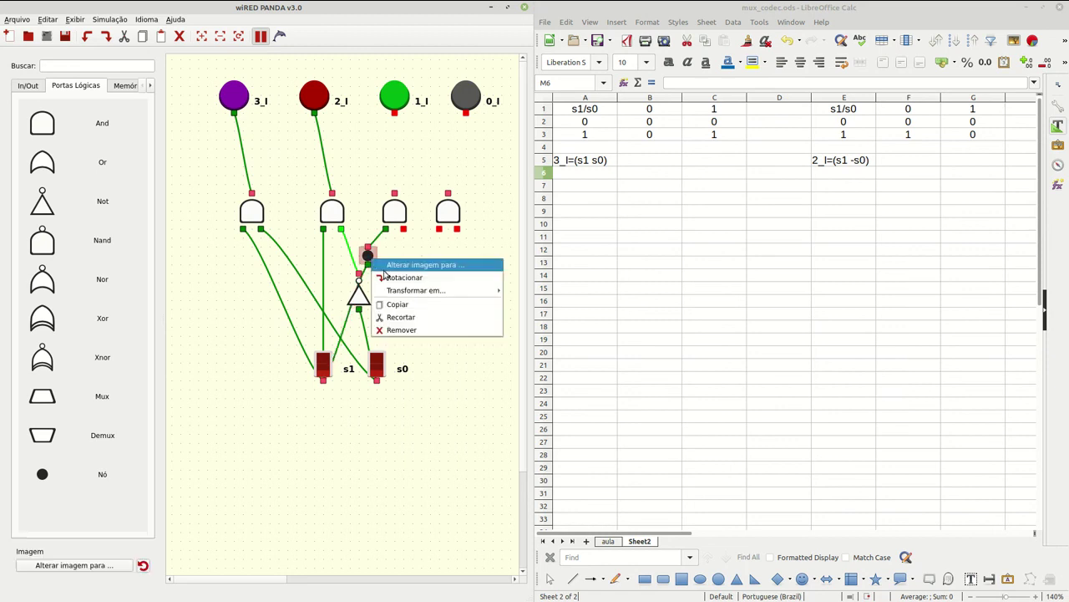
{"action": "mouse_move", "coordinate": [468, 290]}
{"action": "left_click", "coordinate": [523, 291]}
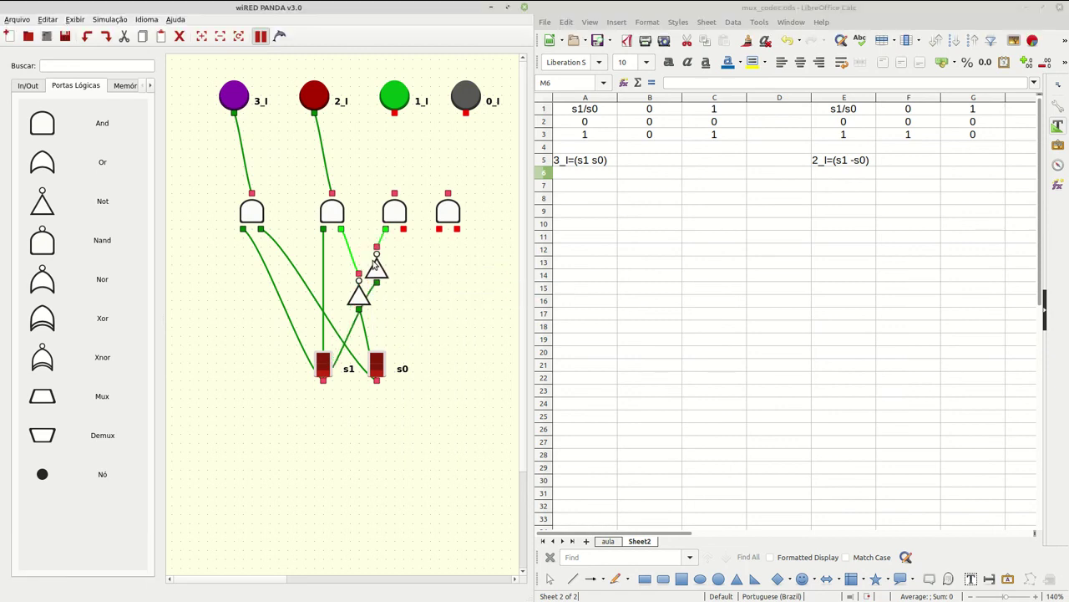
{"action": "left_click_drag", "start_coordinate": [385, 279], "coordinate": [394, 295]}
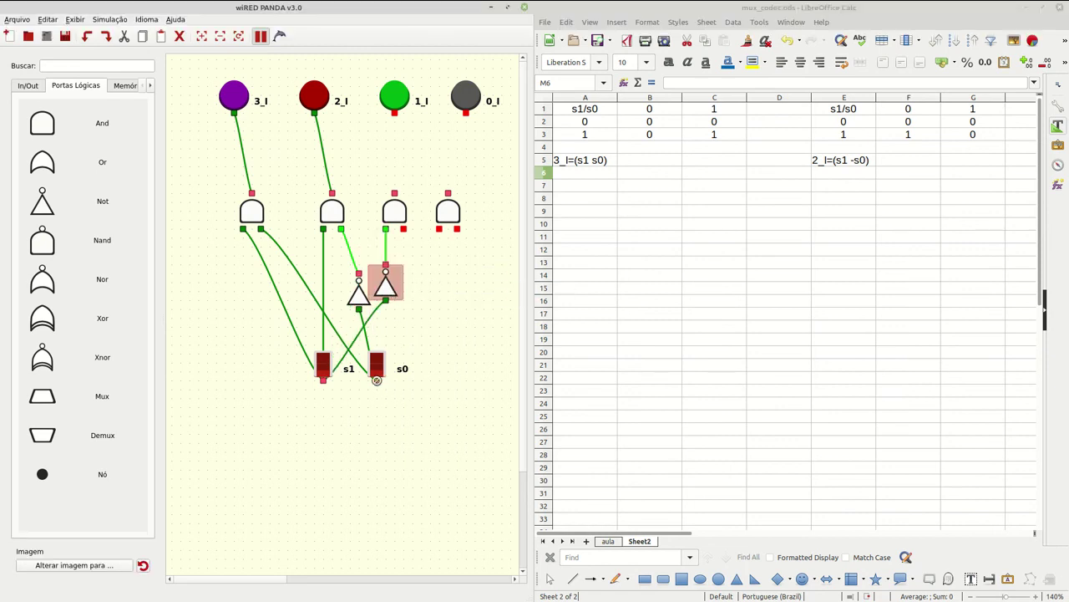
Wire s0 to the third And gate's second input and, through a Not gate, to the fourth And gate's second input.
{"action": "left_click_drag", "start_coordinate": [403, 228], "coordinate": [457, 228]}
{"action": "double_click", "coordinate": [430, 265]}
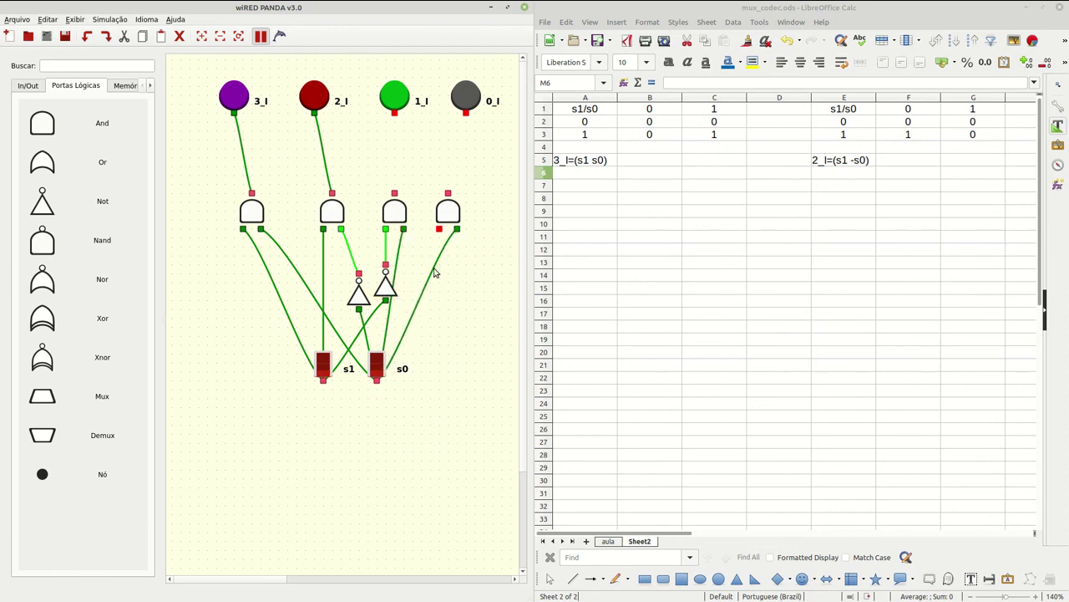
{"action": "right_click", "coordinate": [430, 265]}
{"action": "mouse_move", "coordinate": [518, 298]}
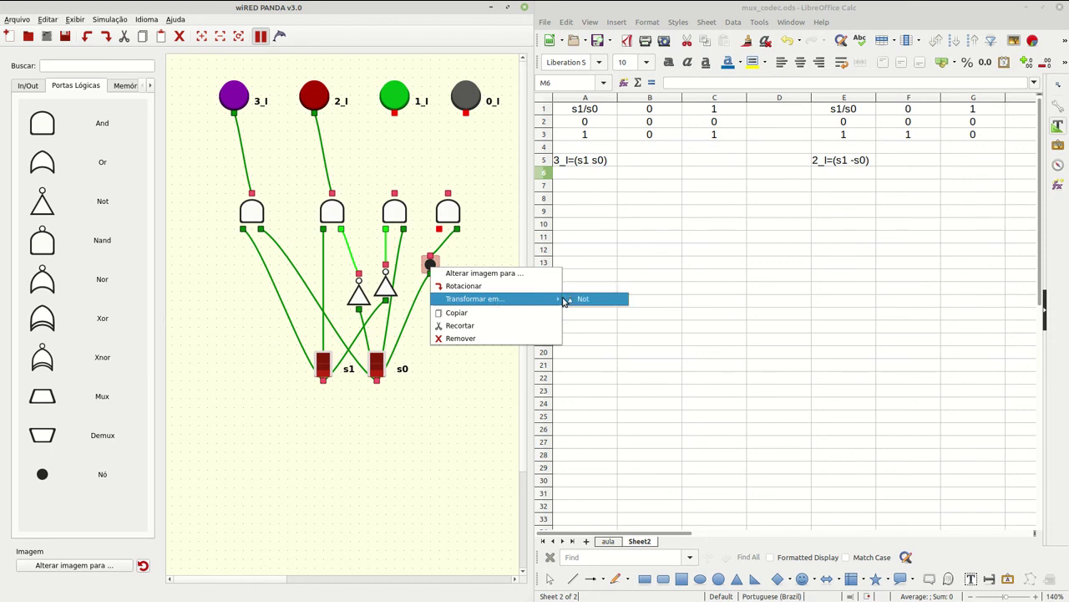
{"action": "left_click", "coordinate": [589, 299]}
{"action": "left_click_drag", "start_coordinate": [441, 283], "coordinate": [466, 306]}
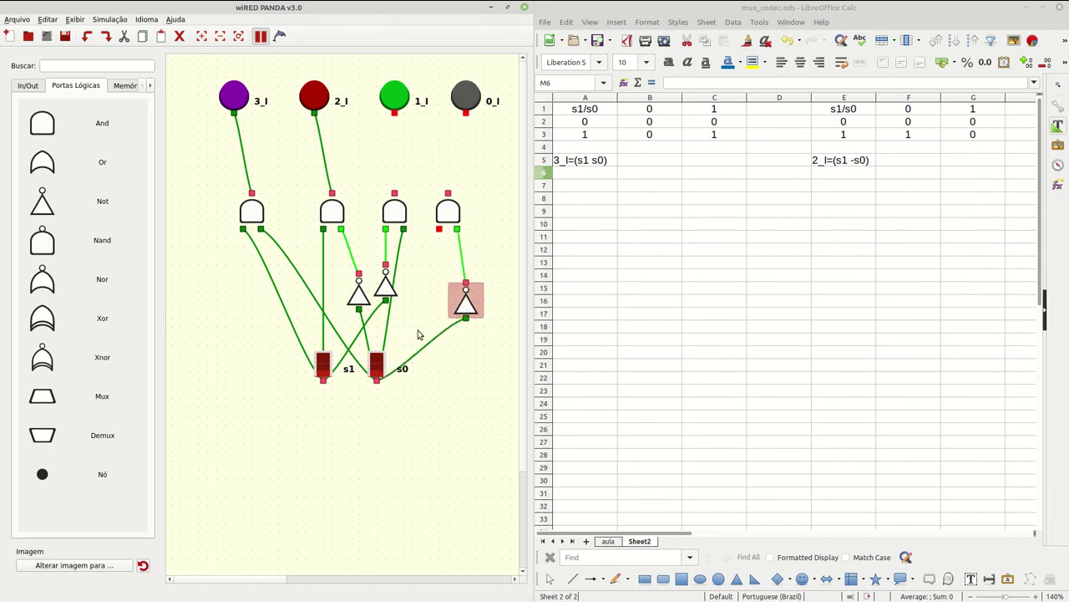
Wire s1 through a Not gate to the fourth And gate's first input and connect that gate's output to LED 0_I.
{"action": "left_click_drag", "start_coordinate": [332, 374], "coordinate": [428, 293]}
{"action": "double_click", "coordinate": [412, 258]}
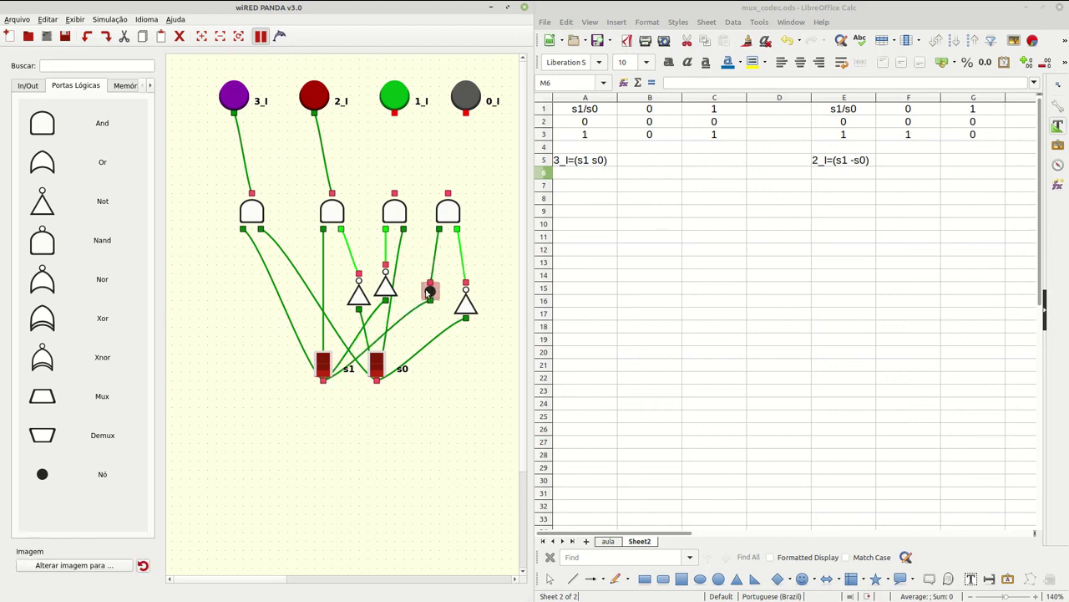
{"action": "right_click", "coordinate": [430, 292]}
{"action": "mouse_move", "coordinate": [501, 323]}
{"action": "left_click", "coordinate": [576, 325]}
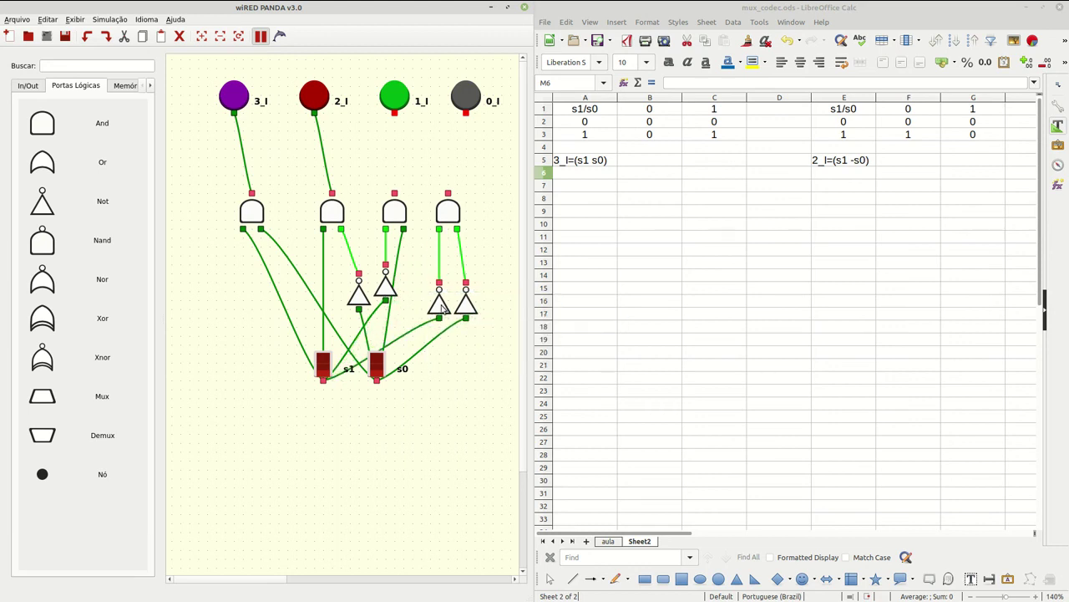
{"action": "left_click_drag", "start_coordinate": [441, 309], "coordinate": [432, 310]}
{"action": "left_click", "coordinate": [457, 399]}
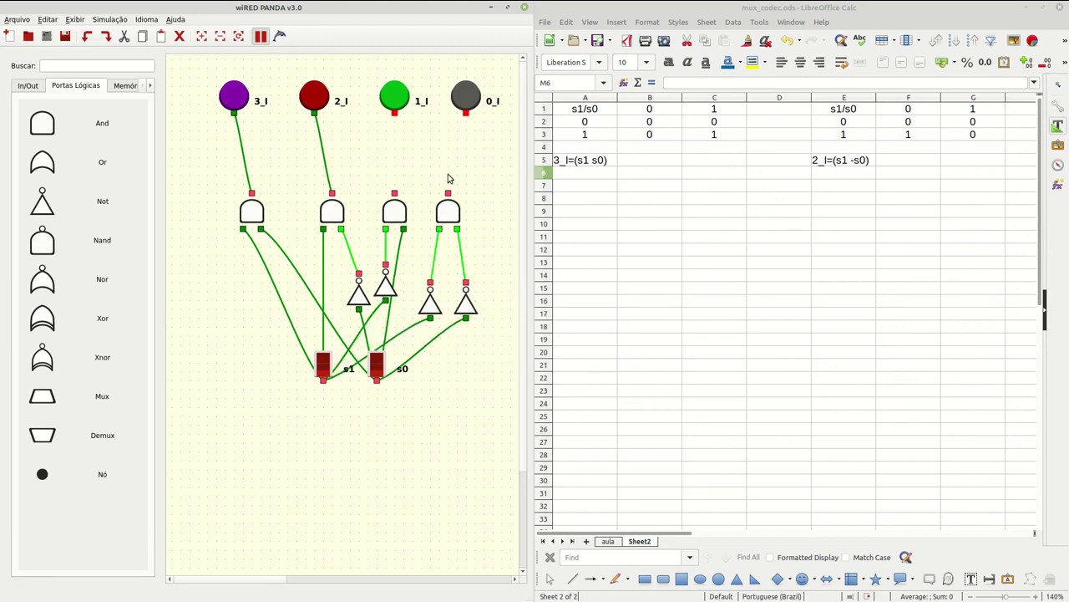
{"action": "left_click_drag", "start_coordinate": [447, 193], "coordinate": [466, 113]}
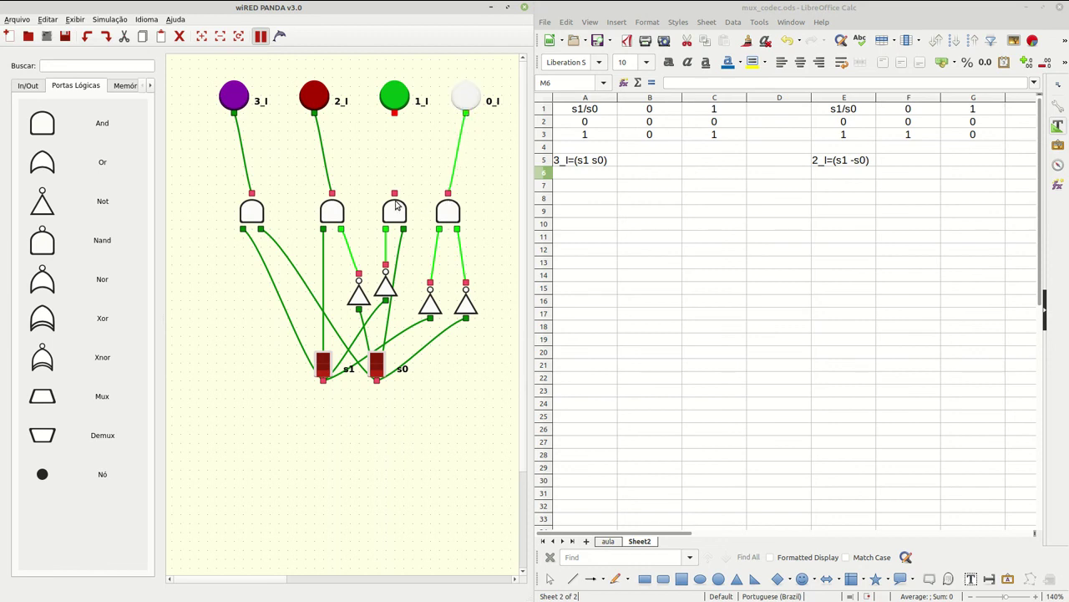